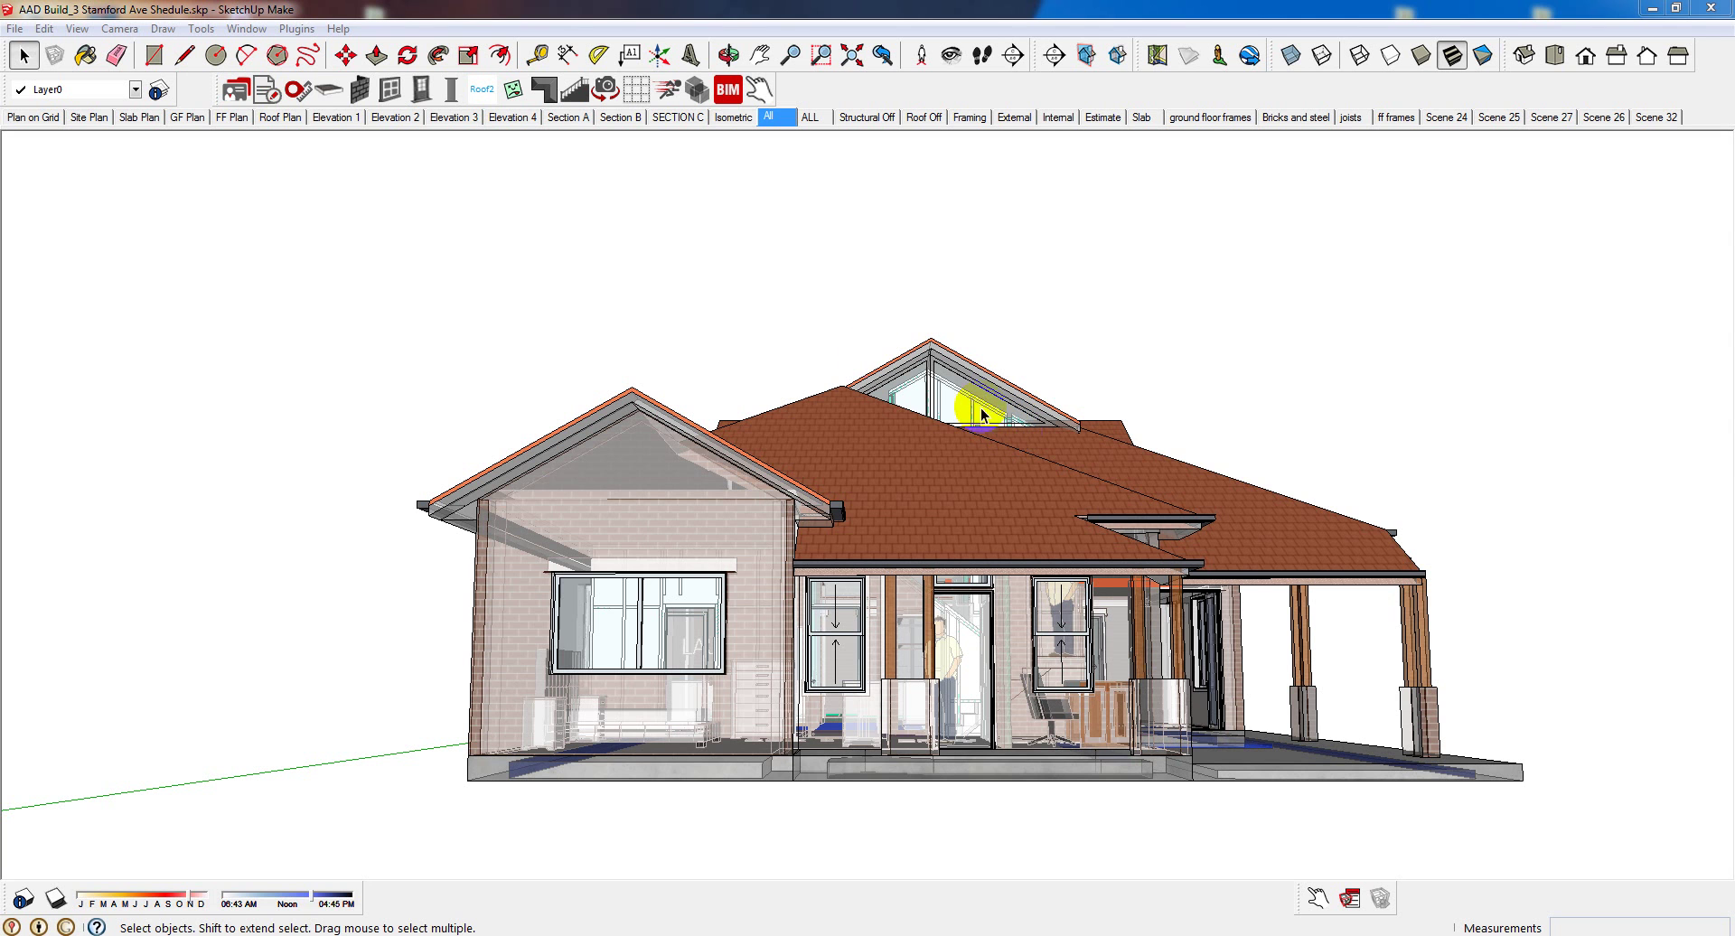
# Drag the PlusSpec toolbar out of the second toolbar row into a floating palette
pyautogui.moveTo(214, 90); pyautogui.dragTo(194, 242)
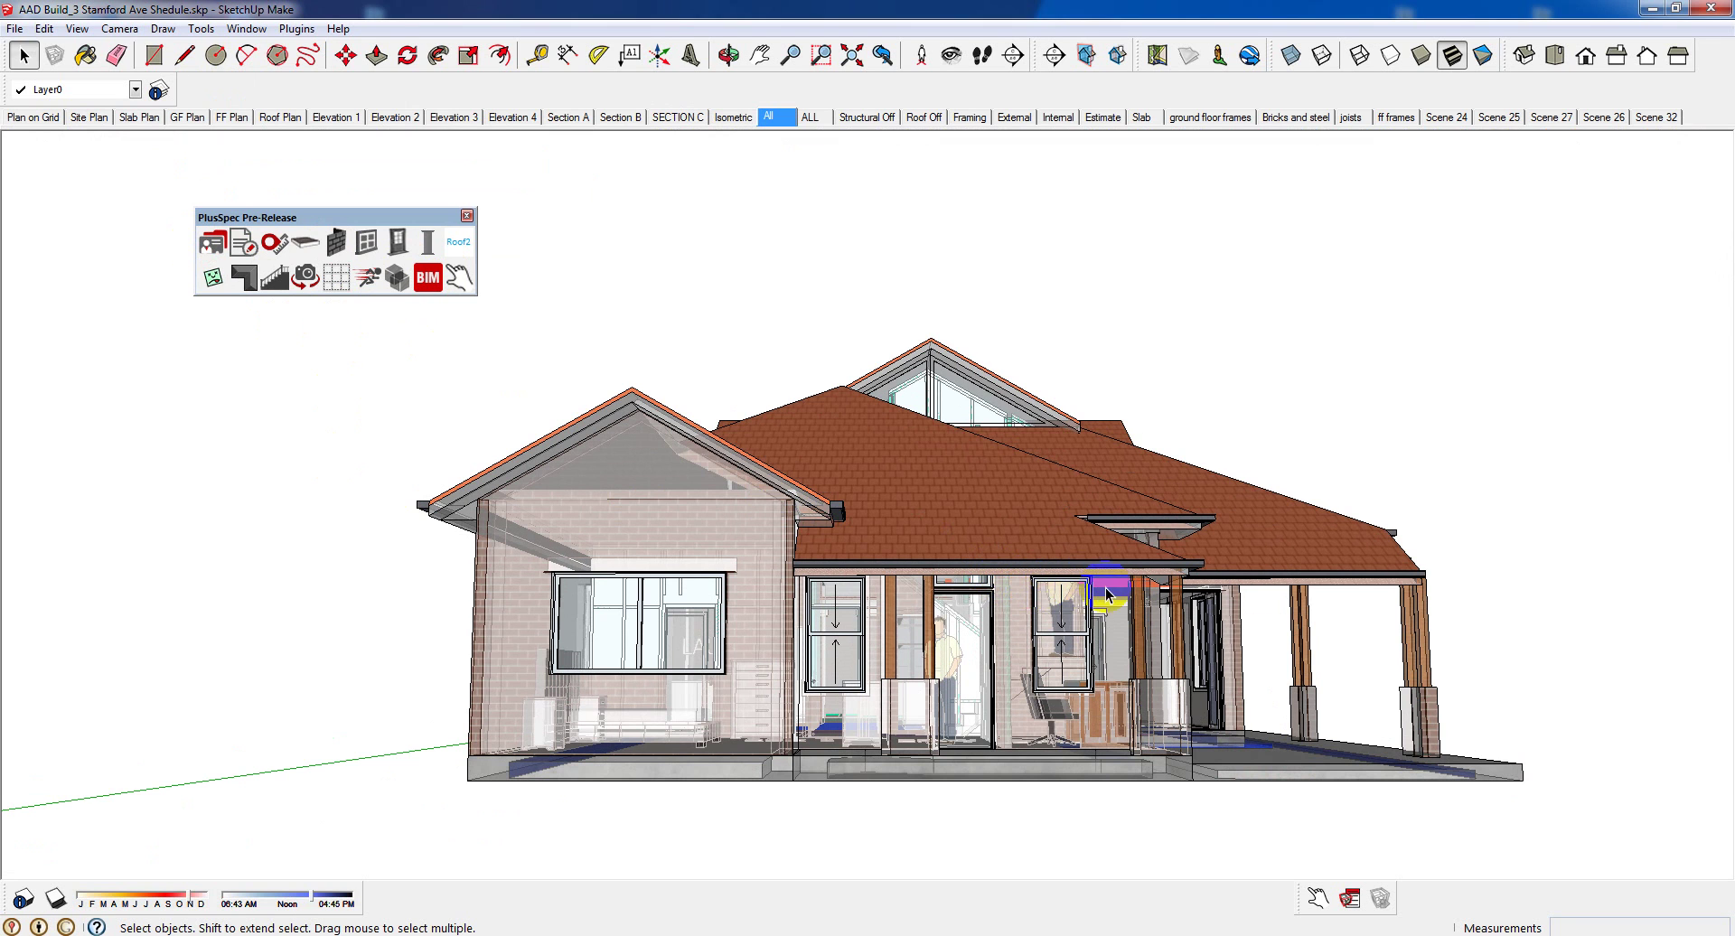
# Orbit around the house, return to the All scene and switch off X-ray to show solid brick and tiles
pyautogui.moveTo(1106, 588)
pyautogui.mouseDown(button='middle')
pyautogui.moveTo(671, 615)
pyautogui.moveTo(504, 589)
pyautogui.moveTo(349, 593)
pyautogui.moveTo(1127, 608)
pyautogui.mouseUp(button='middle')
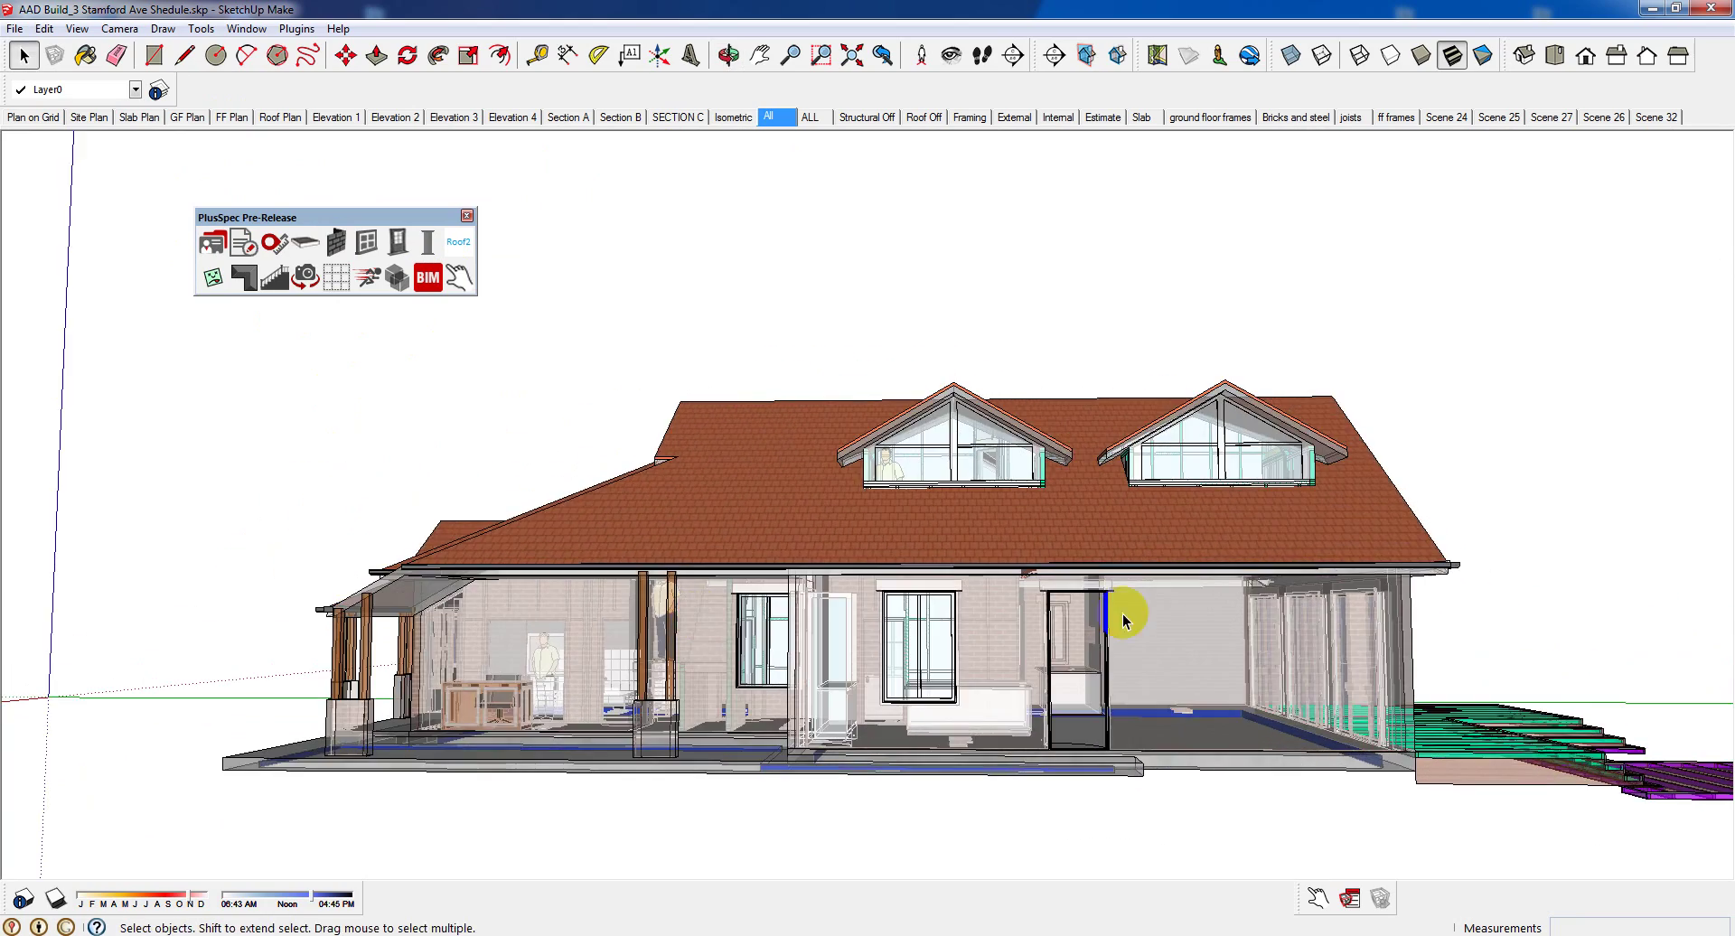
pyautogui.moveTo(888, 624); pyautogui.dragTo(143, 593, button='middle')
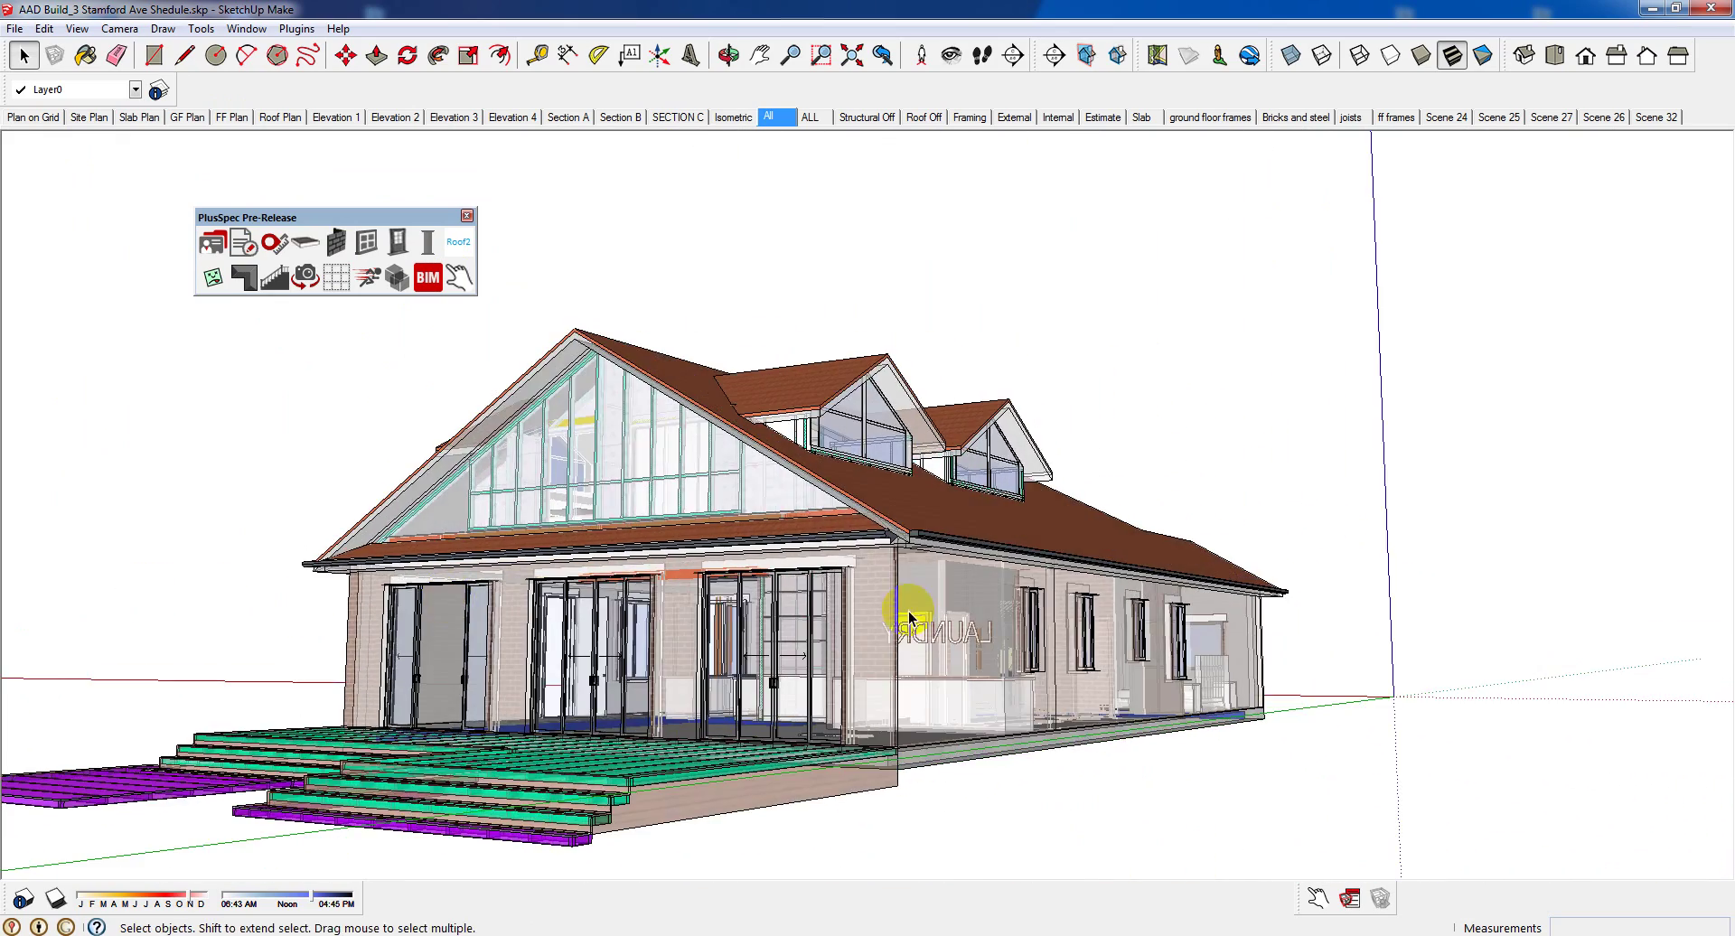
pyautogui.moveTo(906, 611); pyautogui.dragTo(352, 608, button='middle')
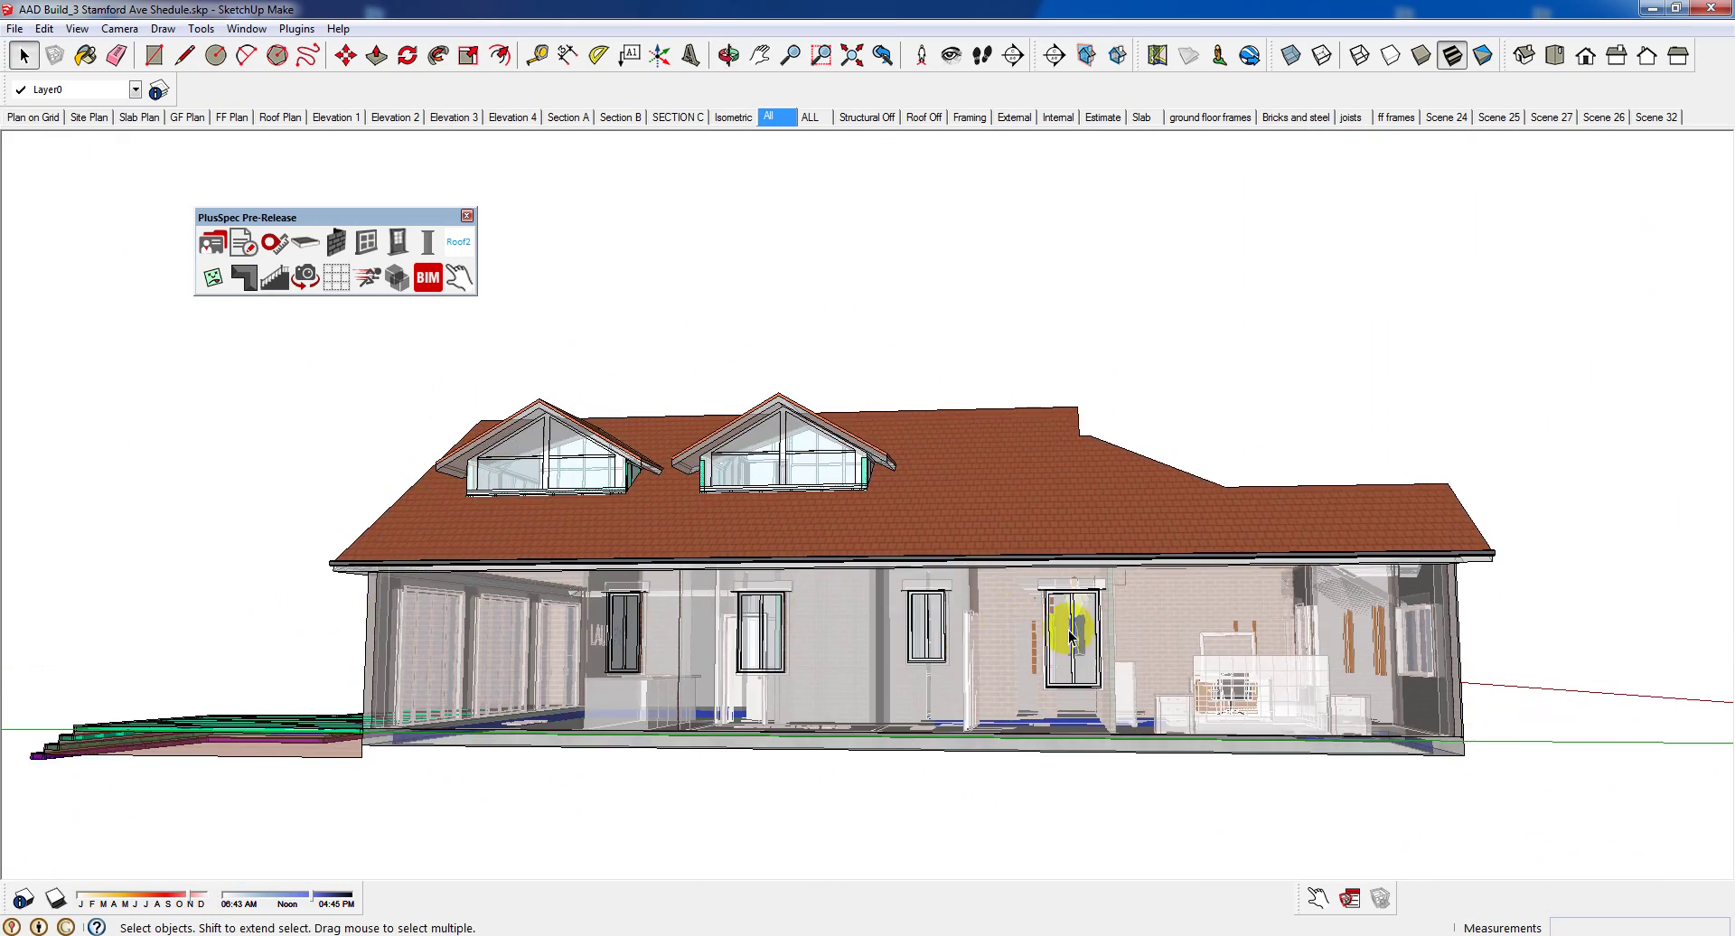
pyautogui.moveTo(1069, 612); pyautogui.dragTo(562, 622, button='middle')
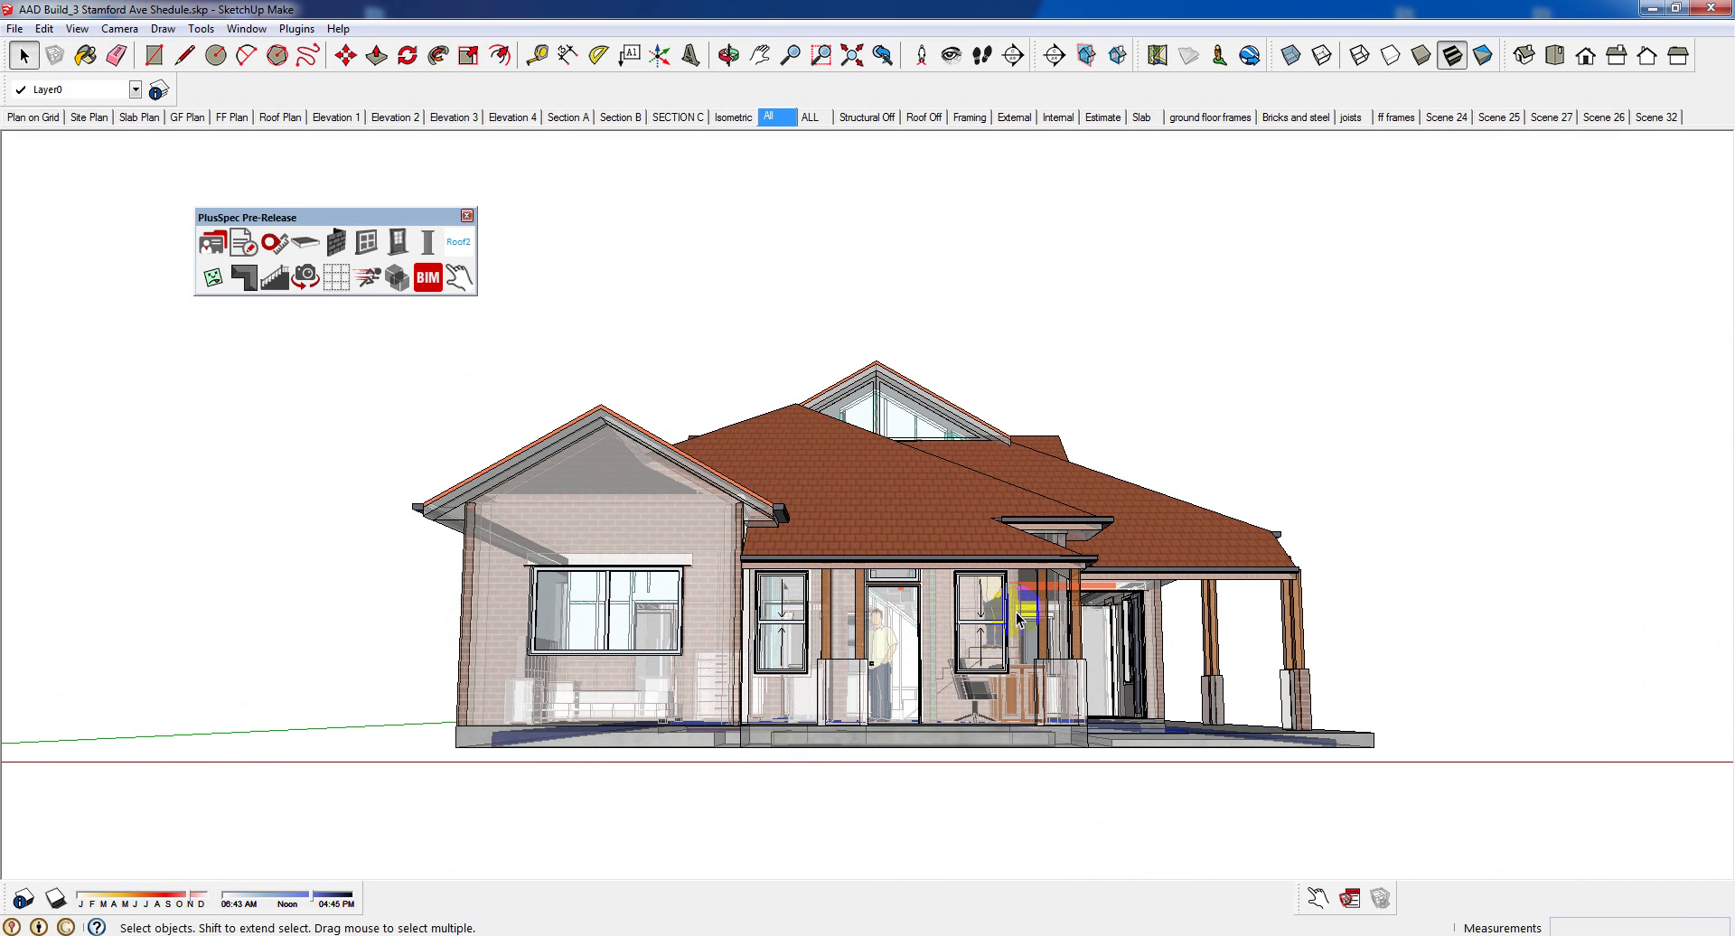
pyautogui.moveTo(1019, 619); pyautogui.dragTo(1300, 633, button='middle')
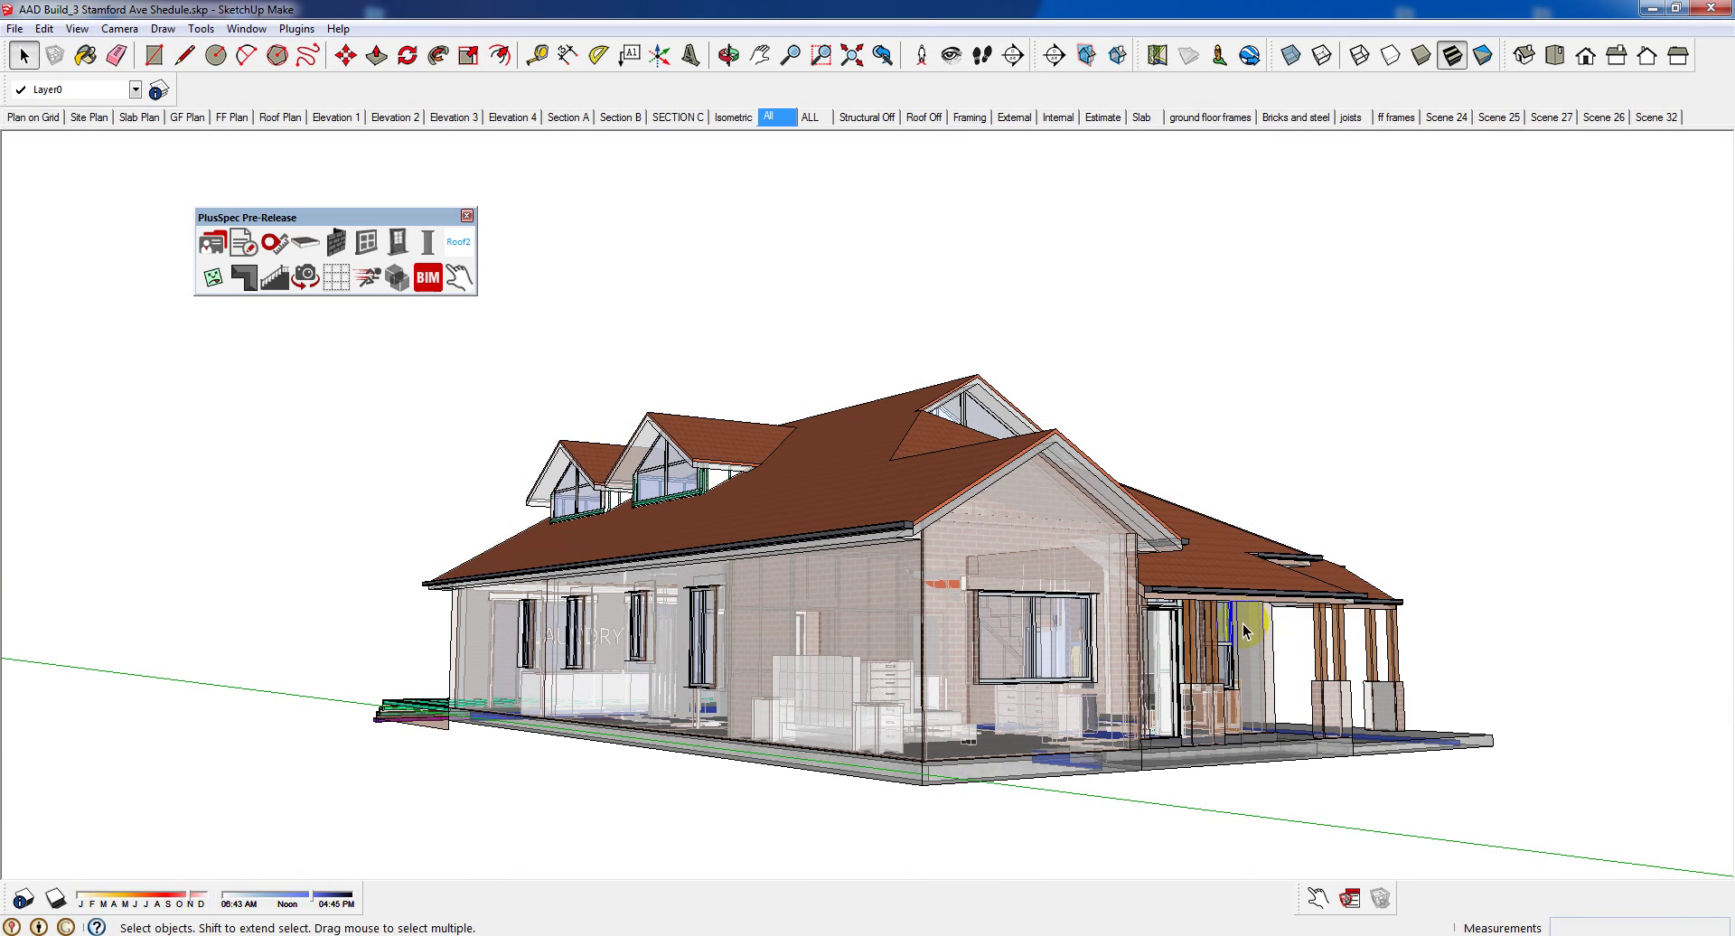
pyautogui.moveTo(1172, 617); pyautogui.dragTo(615, 540, button='middle')
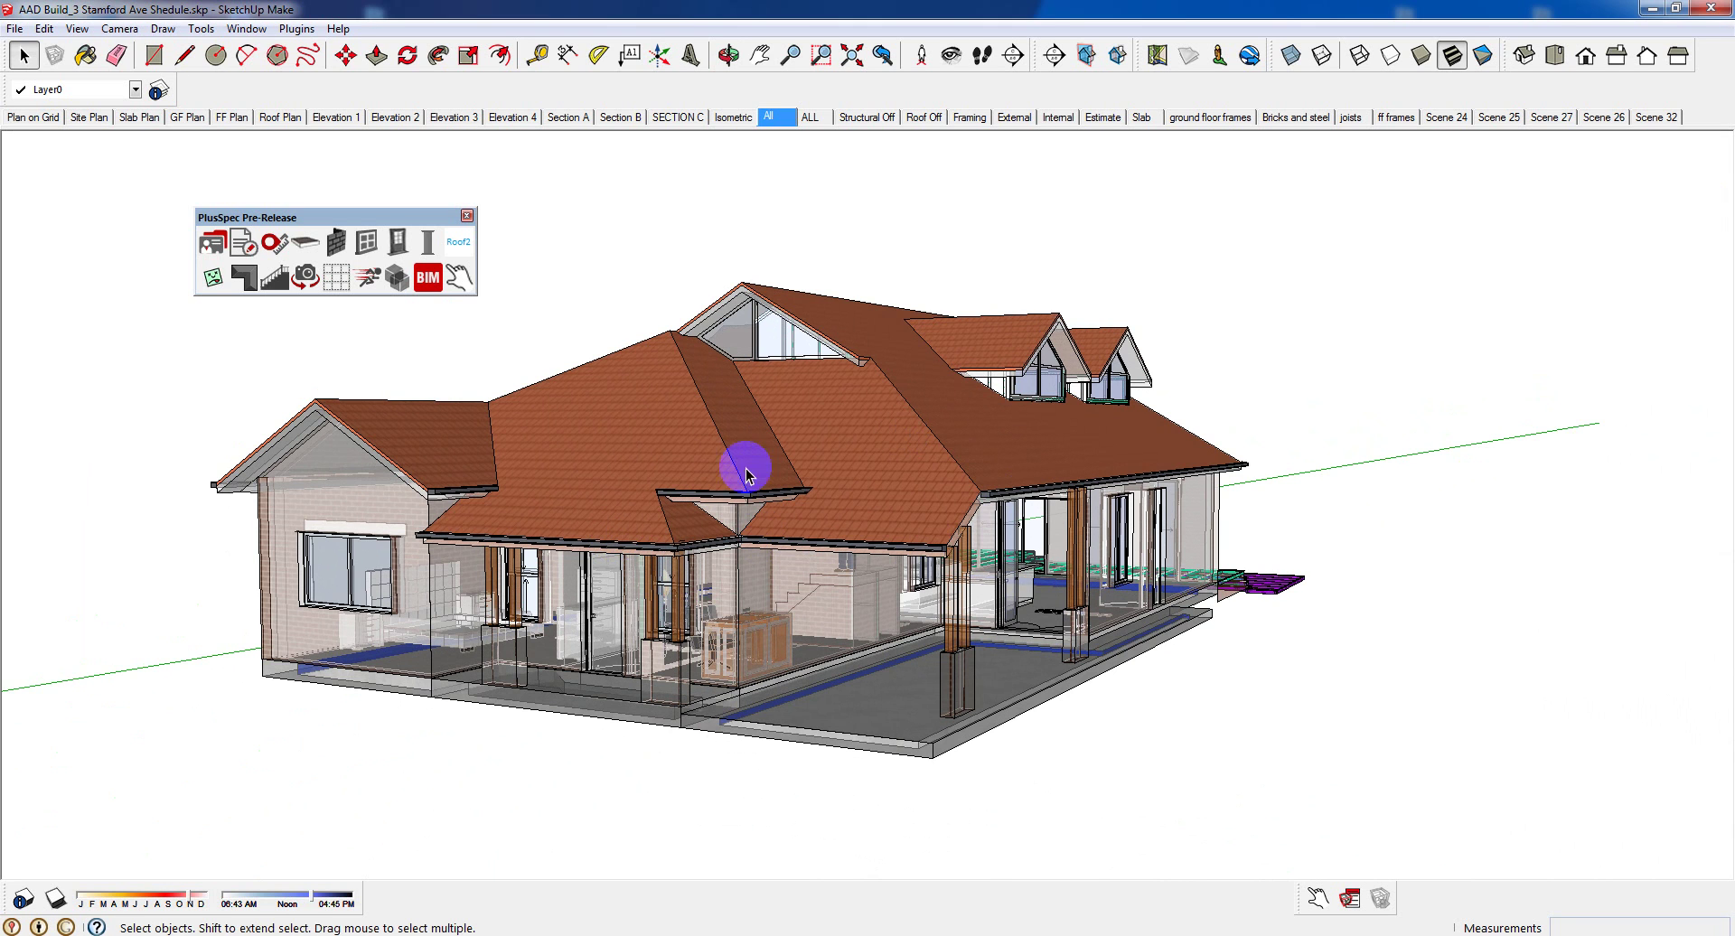
pyautogui.click(778, 129)
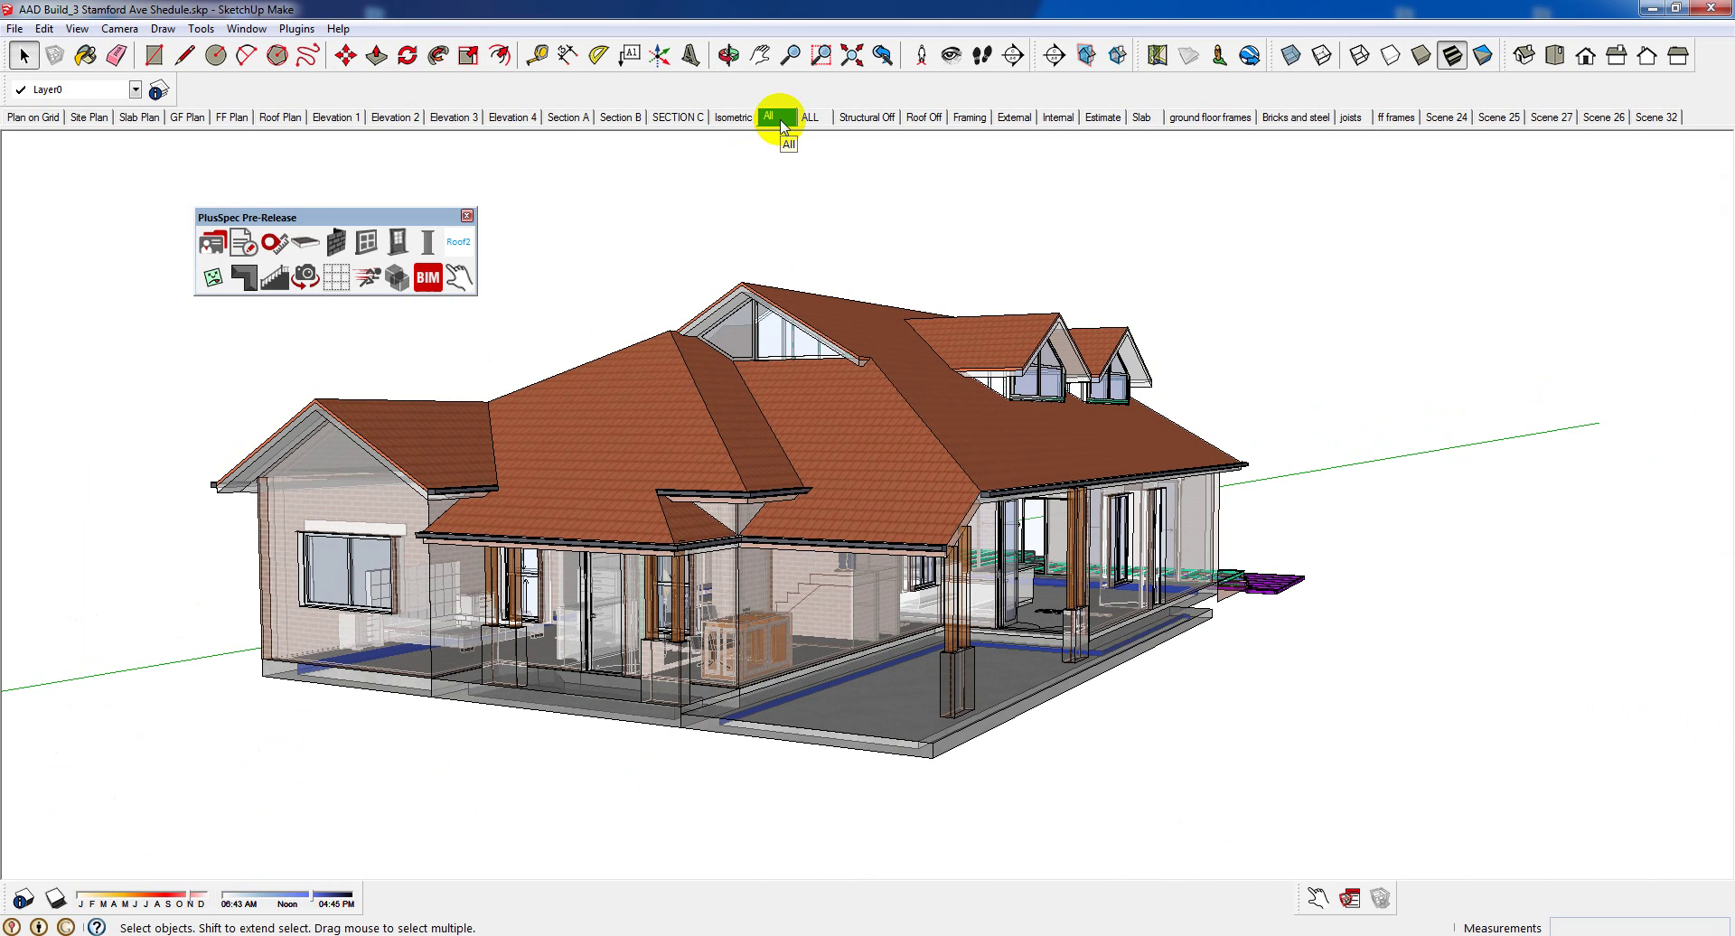
pyautogui.click(1291, 56)
# Orbit to a low front view and swing the front door open with the PlusSpec interact tool
pyautogui.moveTo(880, 499); pyautogui.dragTo(1456, 510, button='middle')
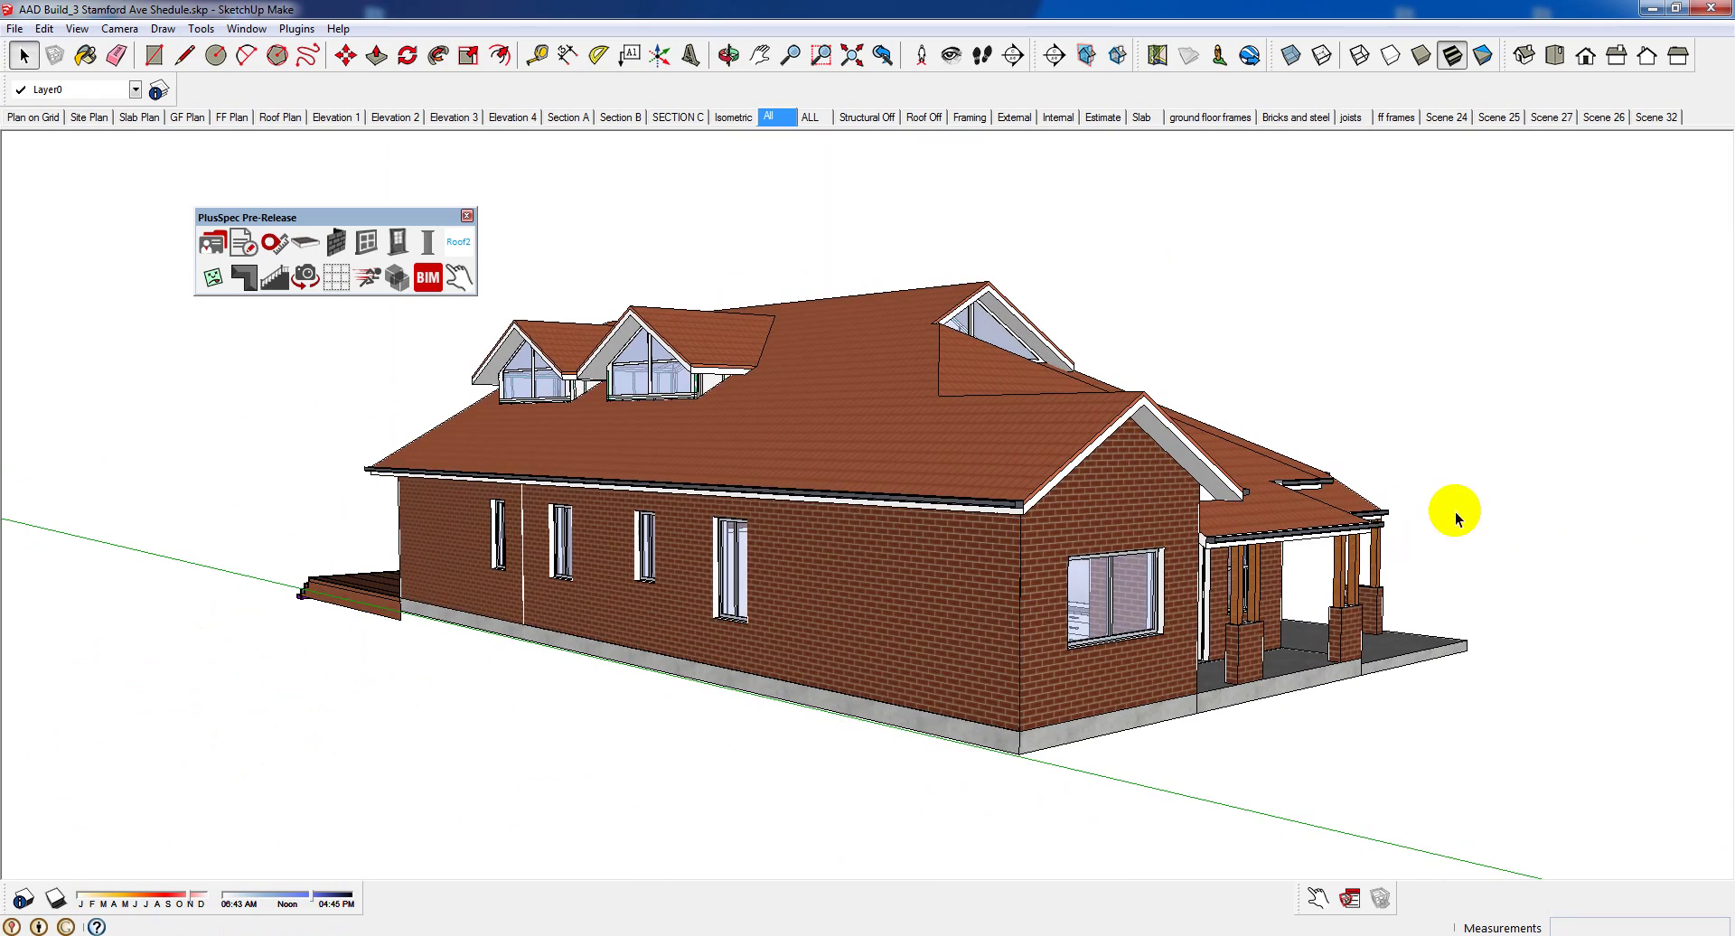
pyautogui.moveTo(887, 619); pyautogui.dragTo(415, 592, button='middle')
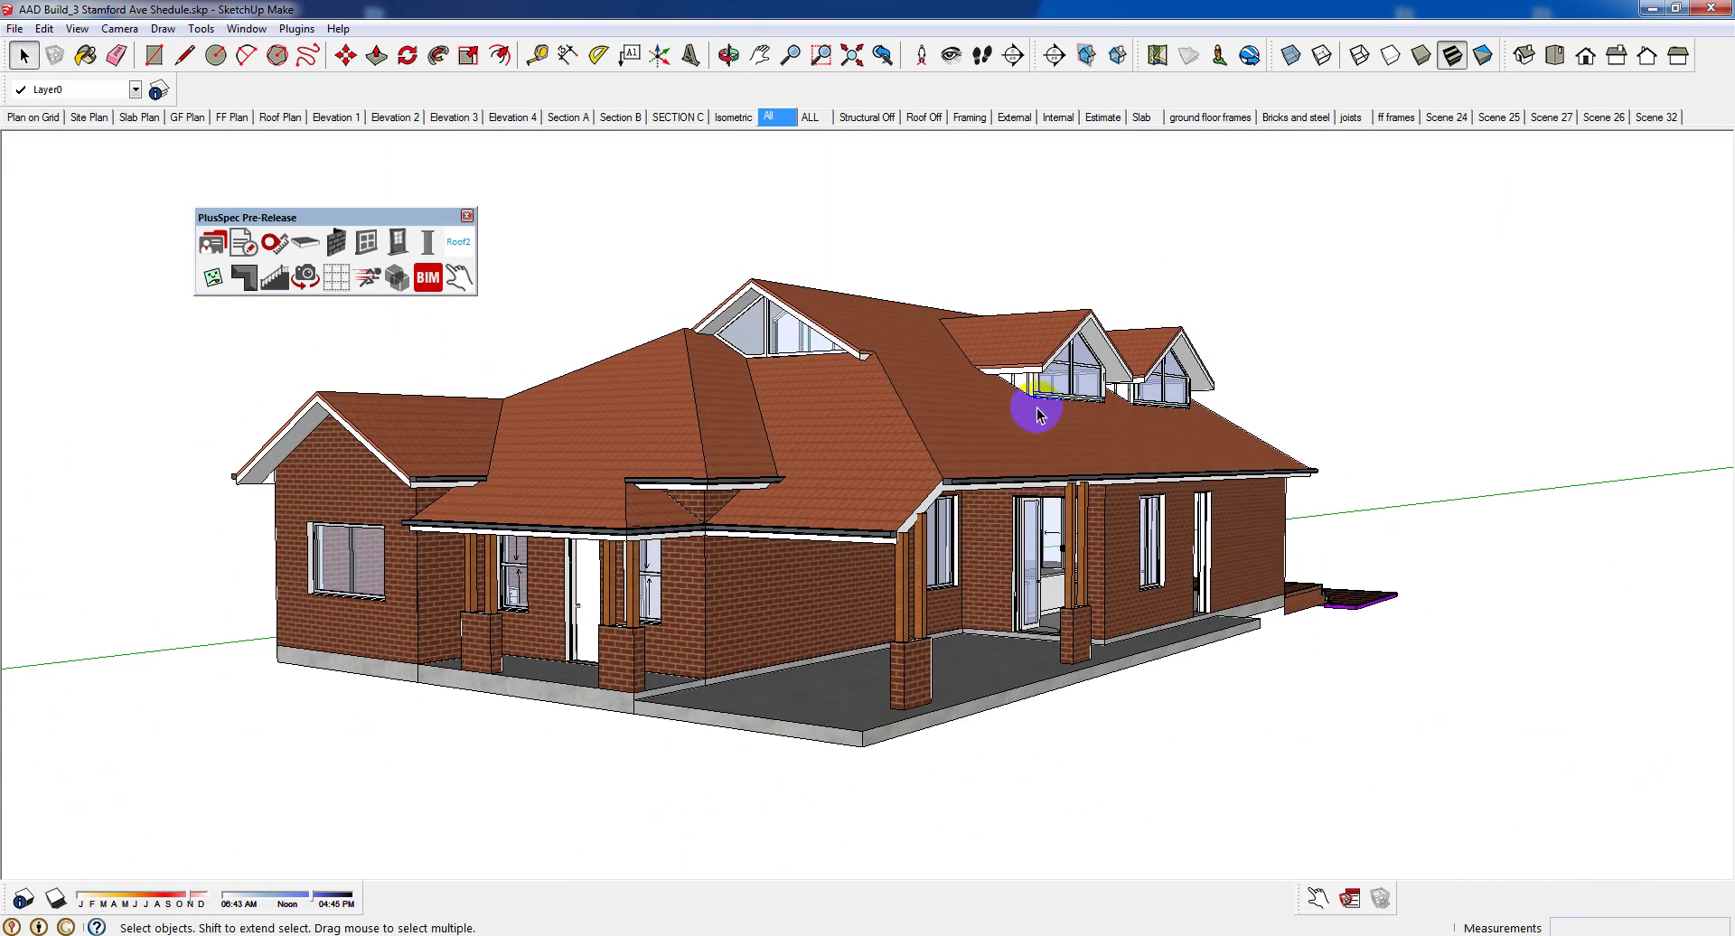
pyautogui.moveTo(1094, 549); pyautogui.dragTo(349, 581, button='middle')
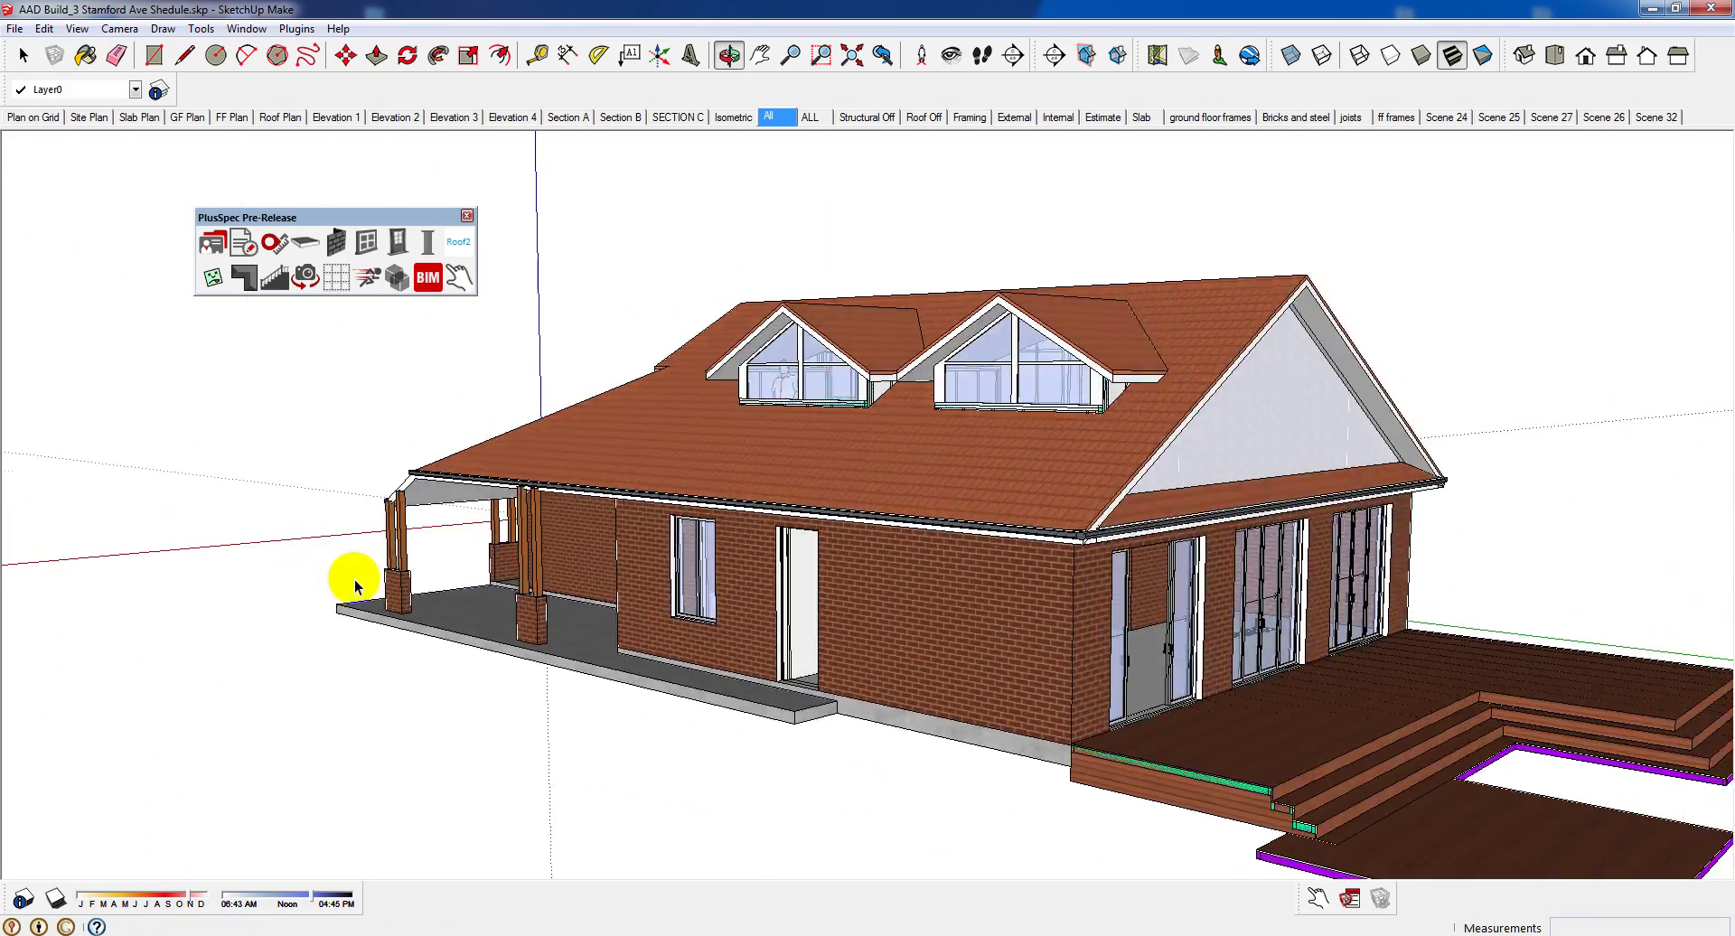
pyautogui.moveTo(995, 659); pyautogui.dragTo(868, 599, button='middle')
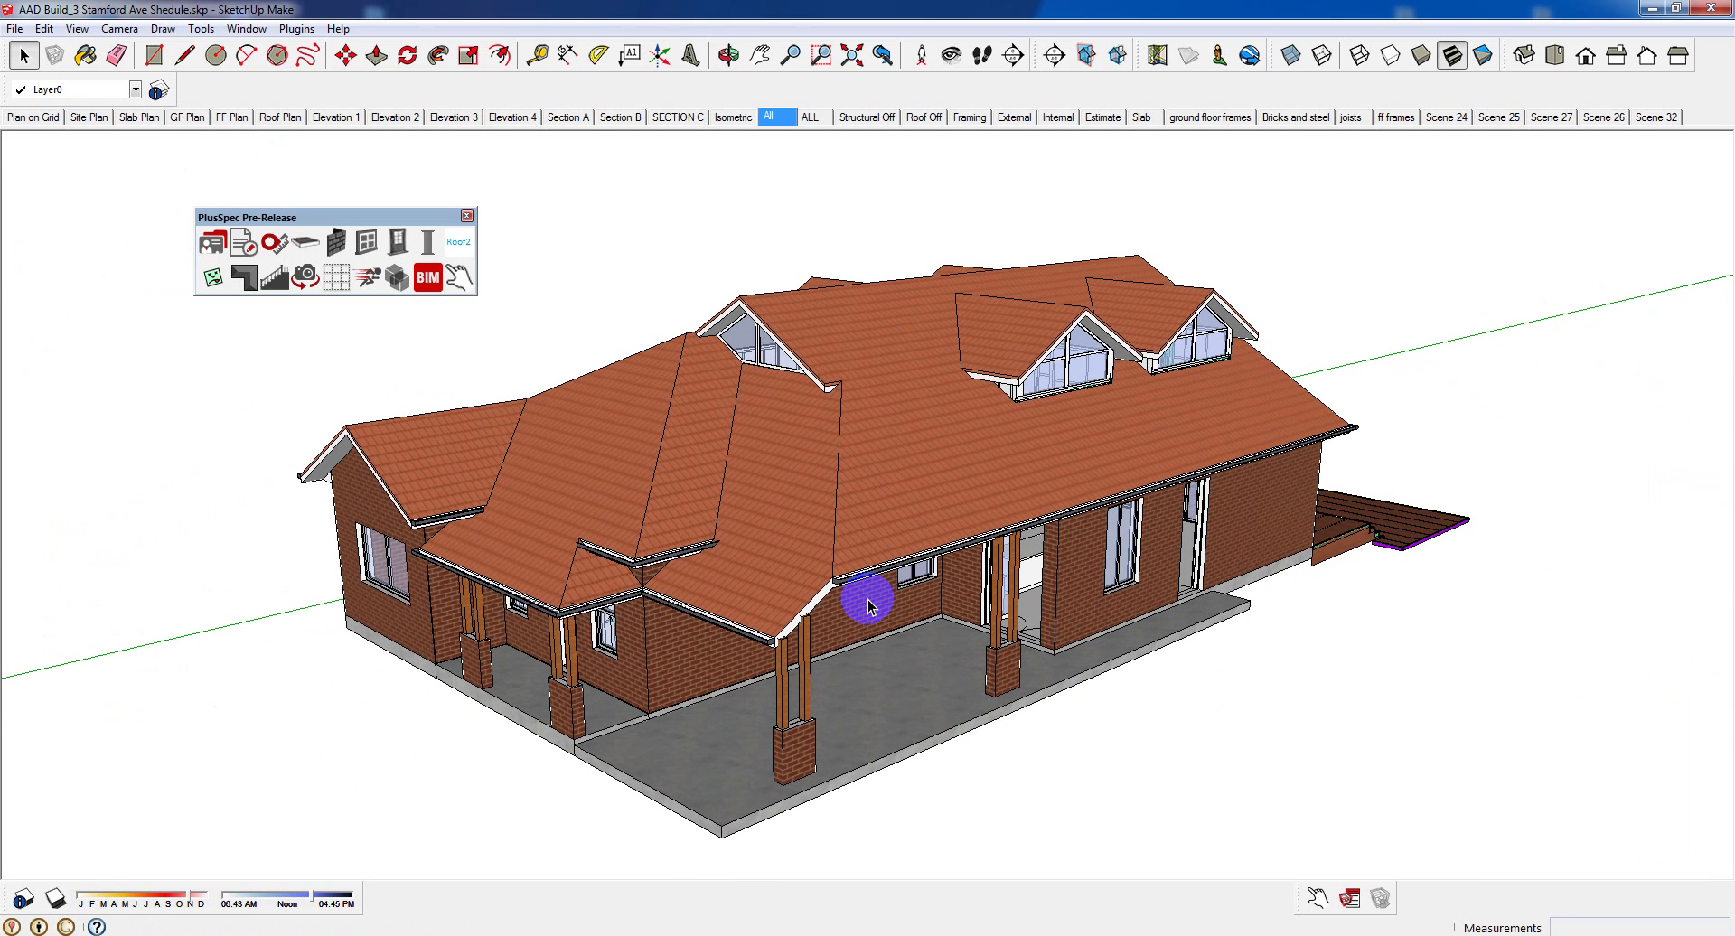
pyautogui.moveTo(717, 608); pyautogui.dragTo(966, 526, button='middle')
pyautogui.click(460, 278)
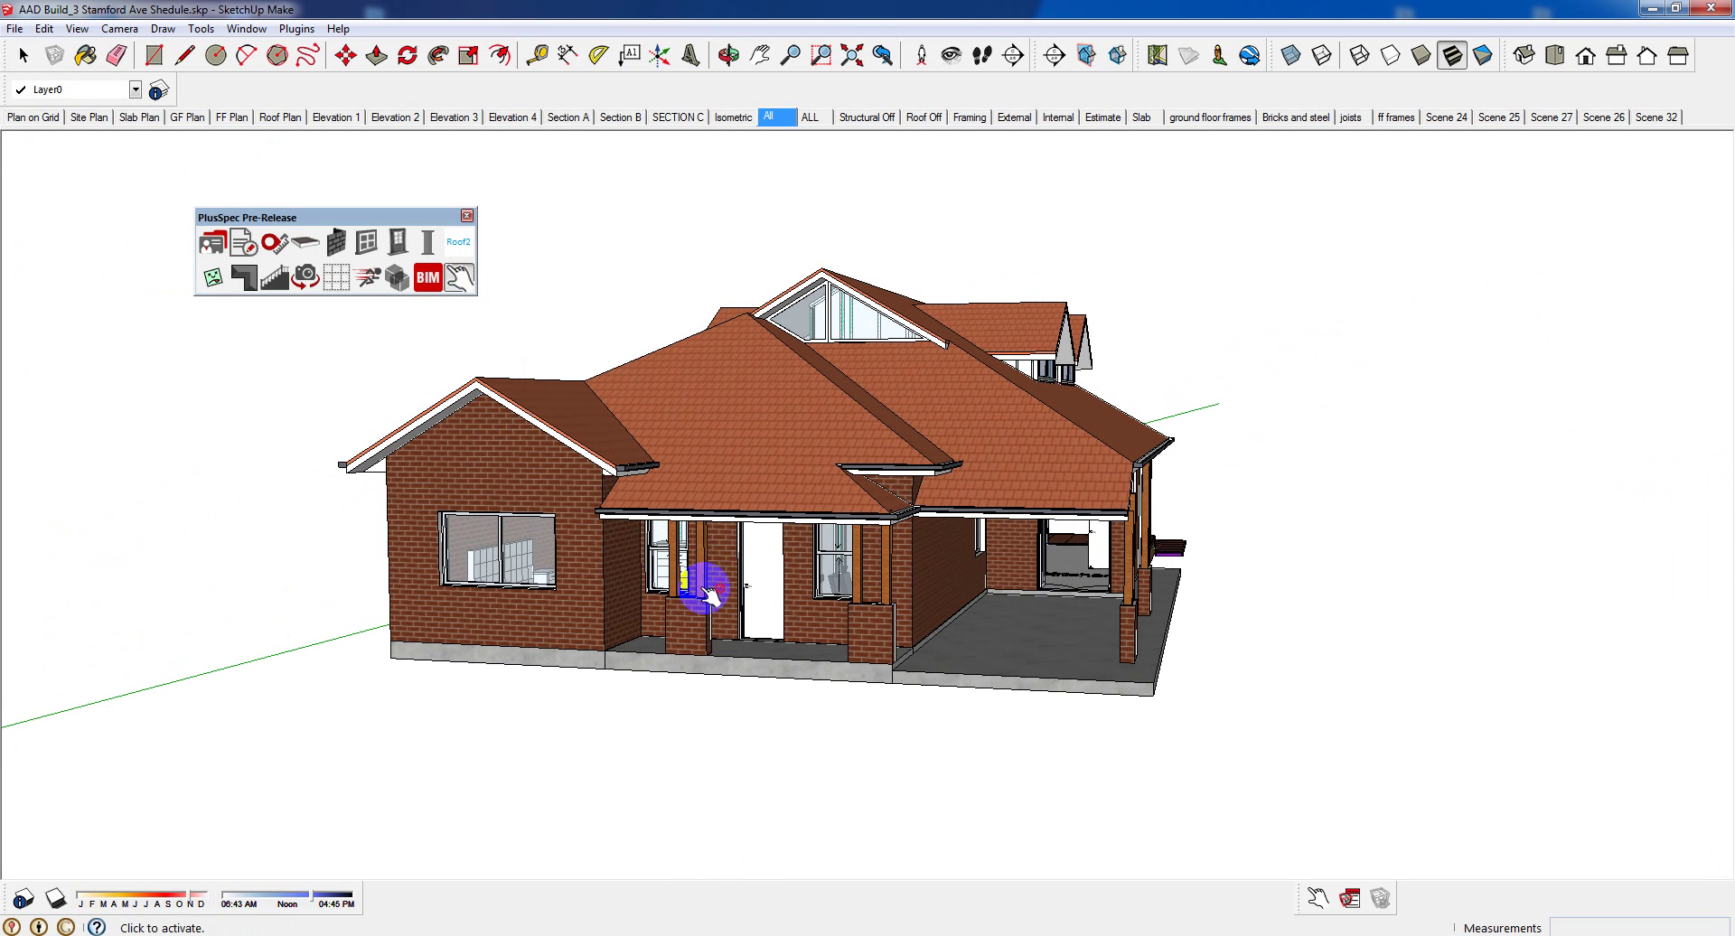
pyautogui.click(753, 586)
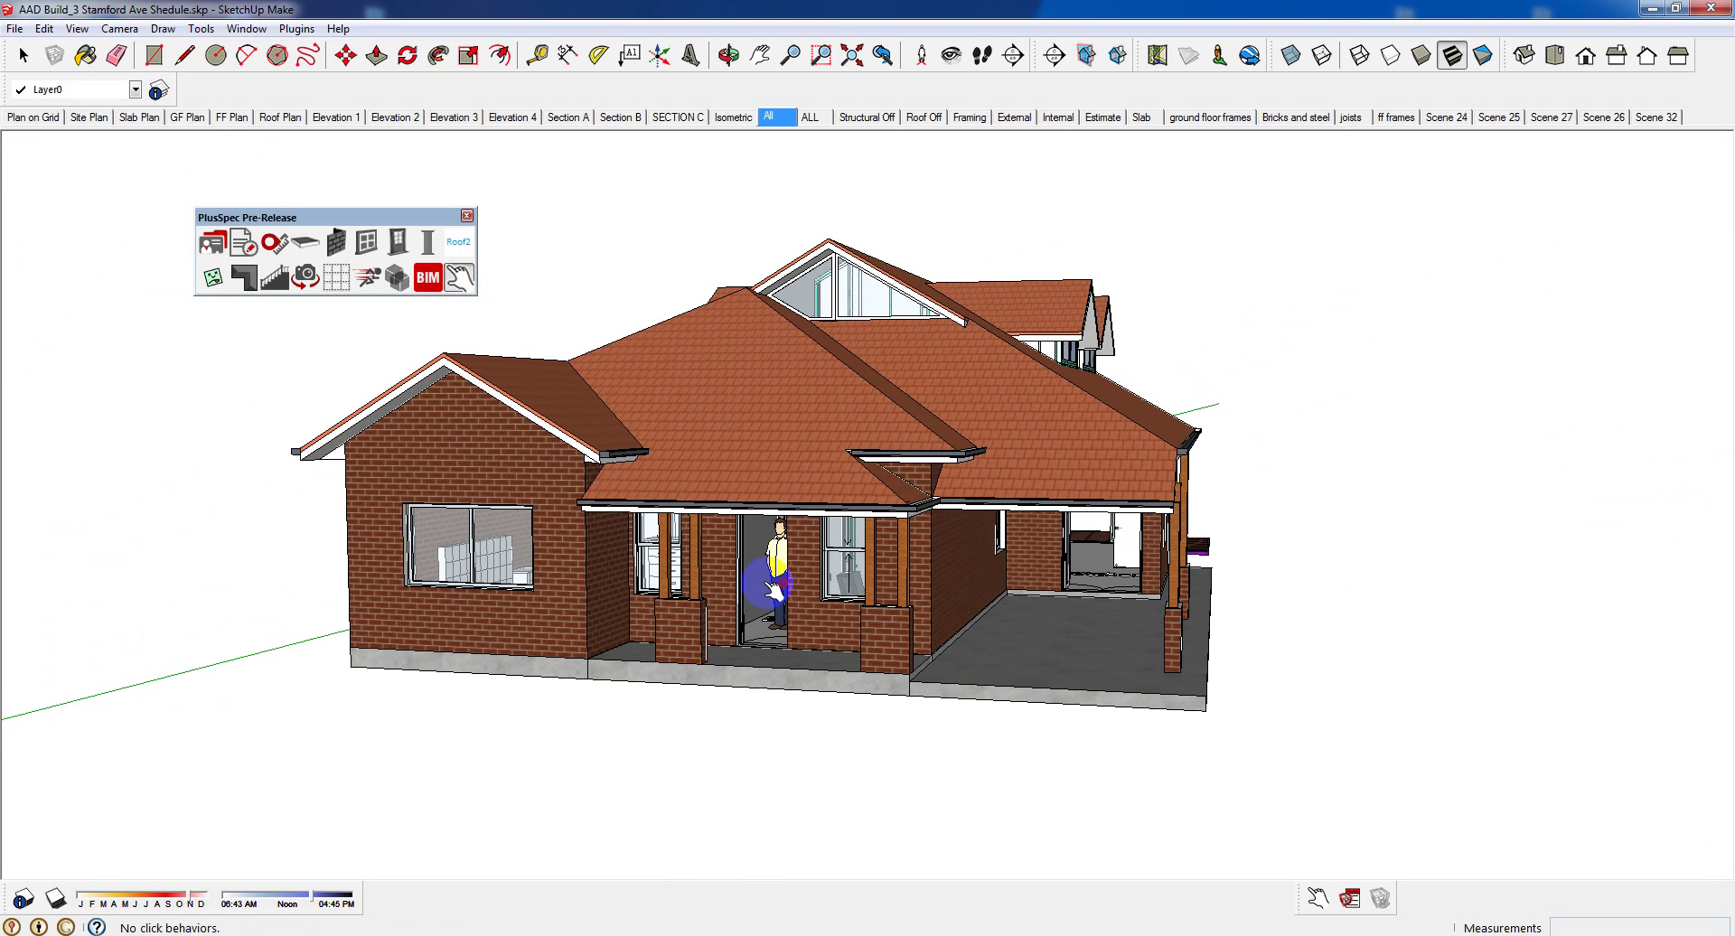
# Zoom and orbit around the open doorway to view the revealed figure, then reselect the interact tool
pyautogui.scroll(2, 779, 577)
pyautogui.scroll(6, 779, 577)
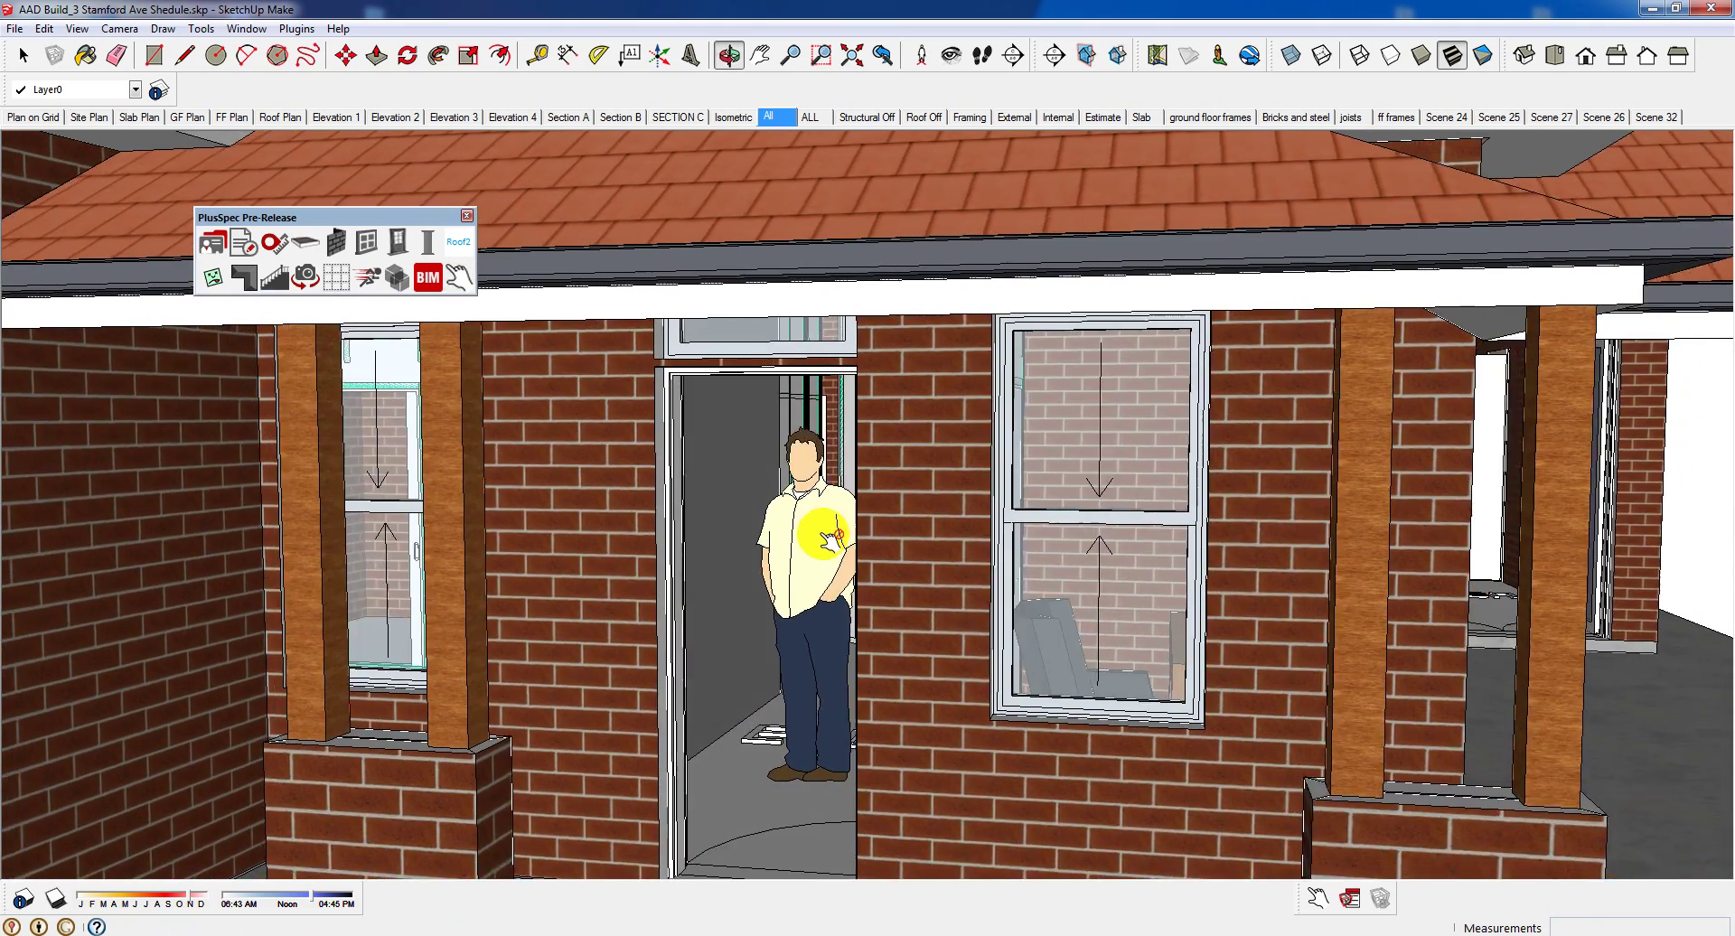
pyautogui.moveTo(826, 540); pyautogui.dragTo(901, 492, button='middle')
pyautogui.scroll(-8, 901, 492)
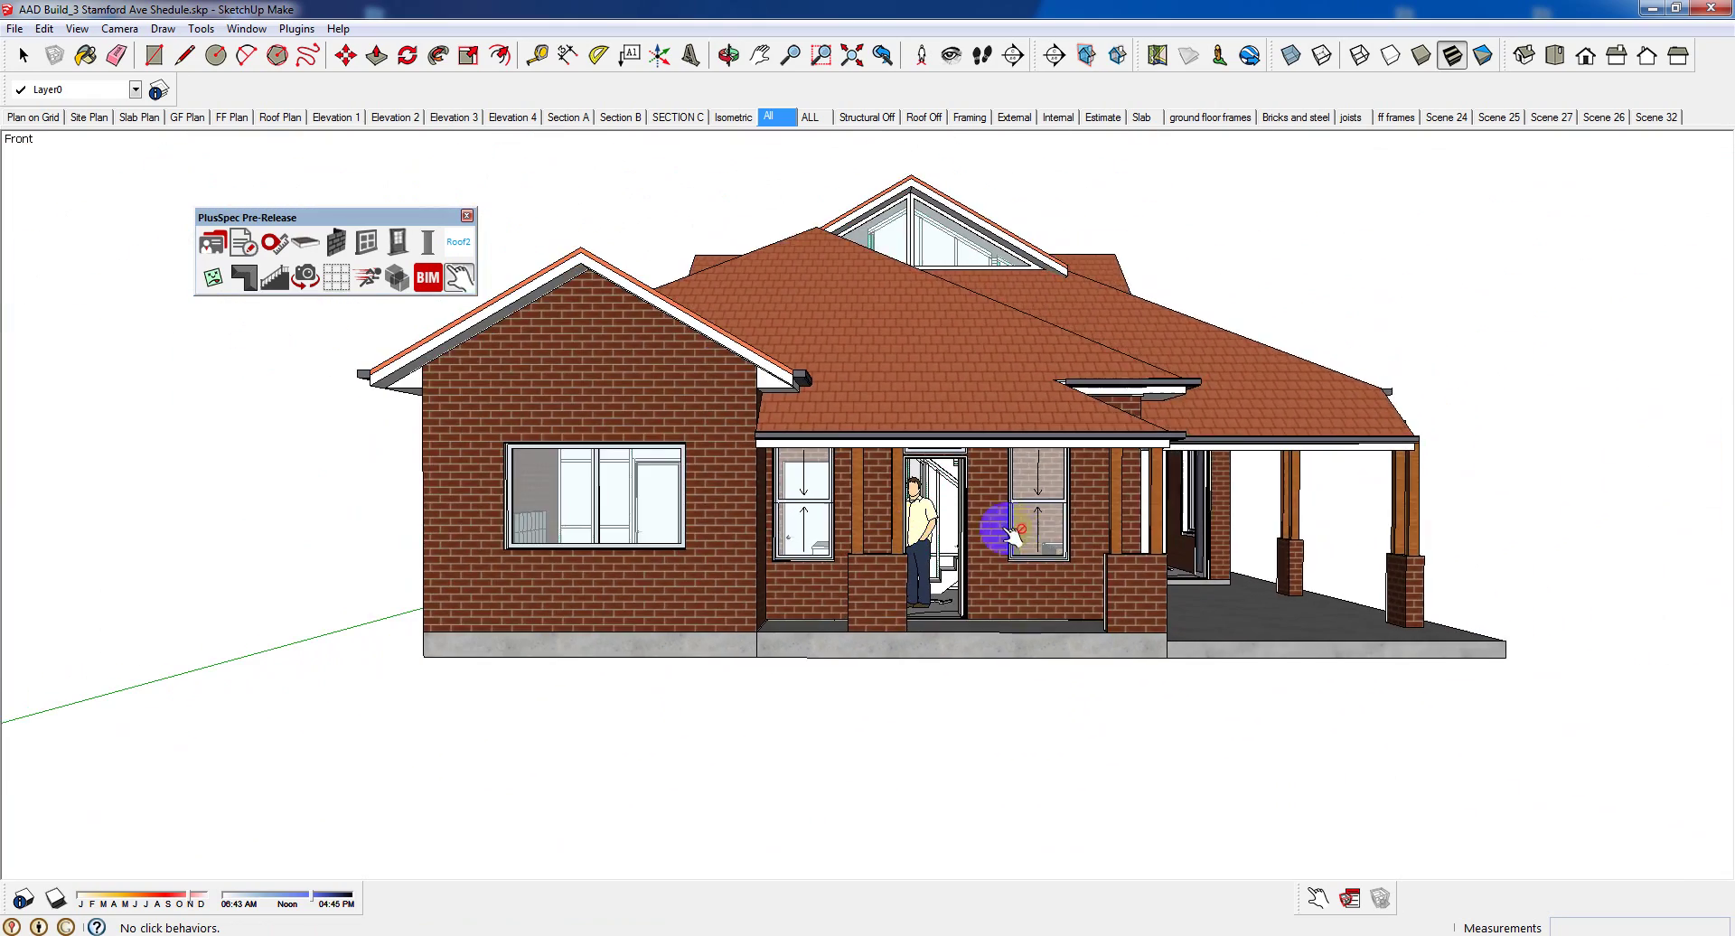
pyautogui.moveTo(1010, 535); pyautogui.dragTo(662, 584, button='middle')
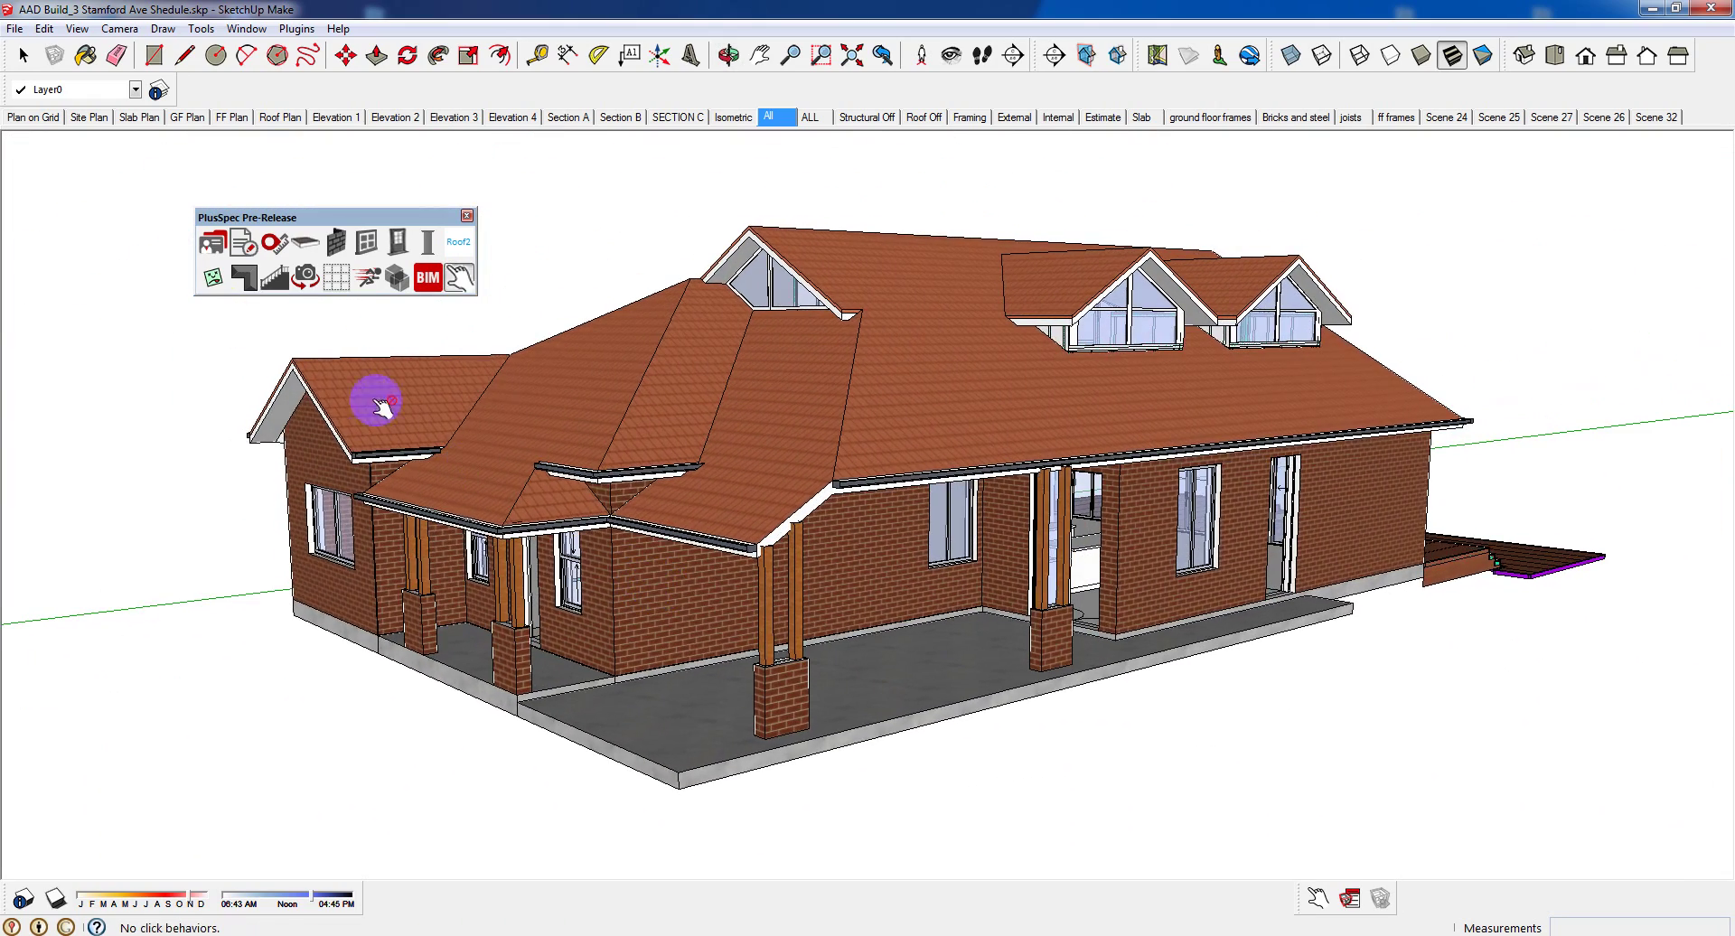
pyautogui.click(318, 273)
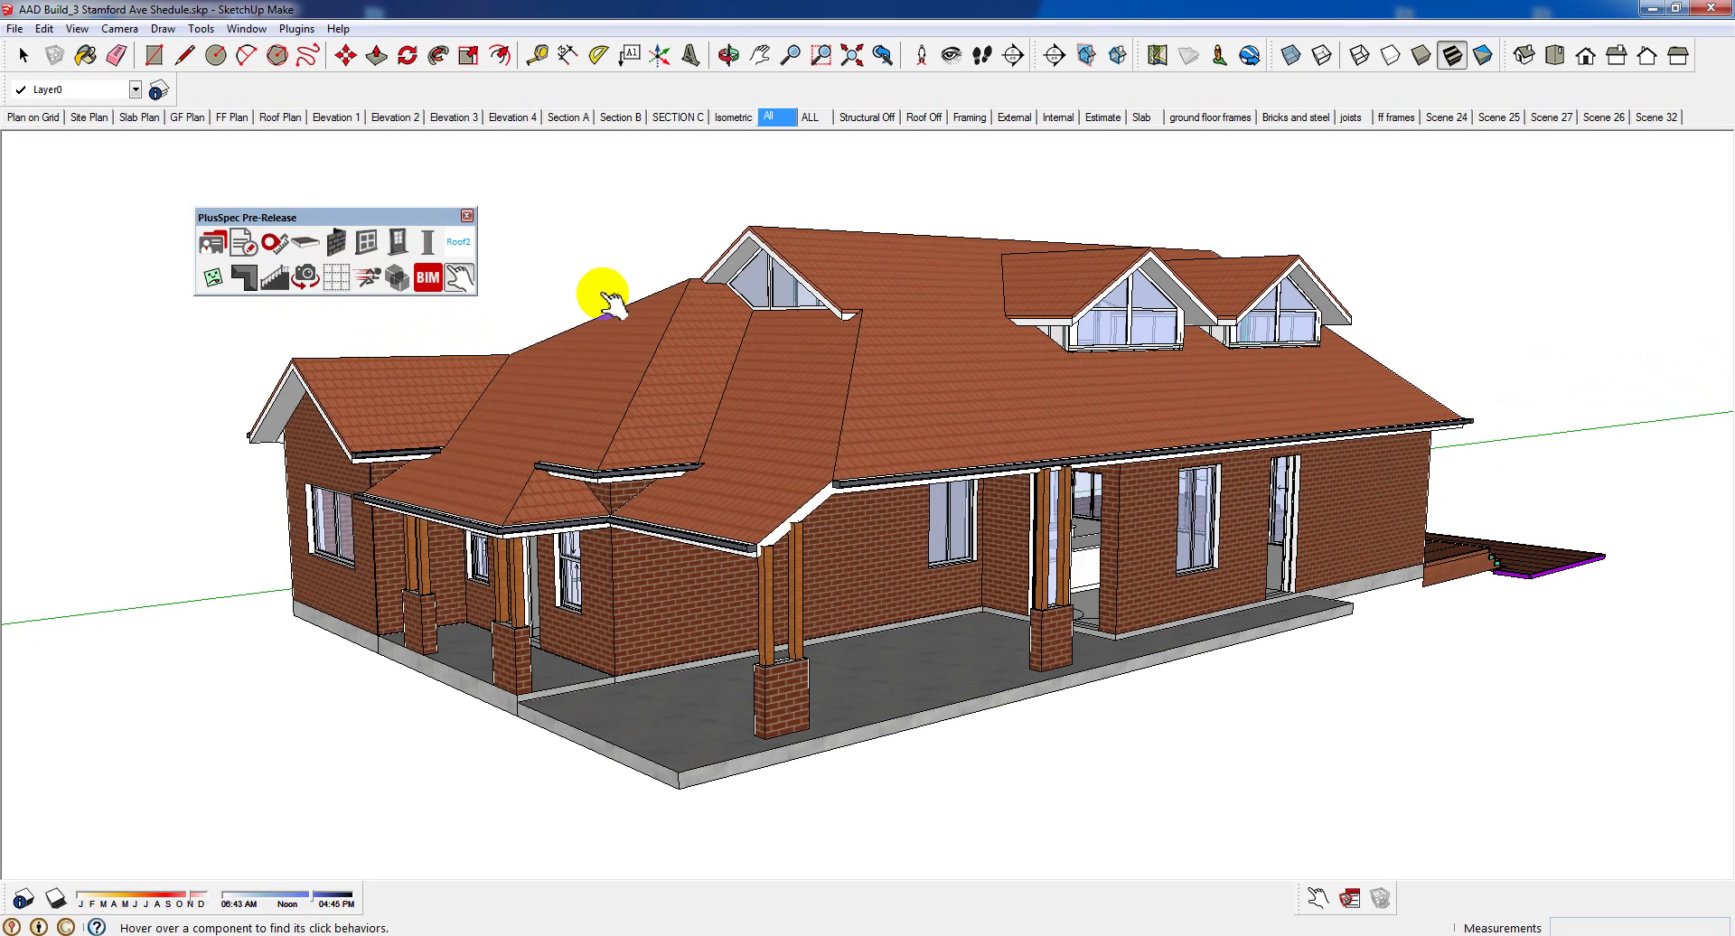
pyautogui.click(804, 367)
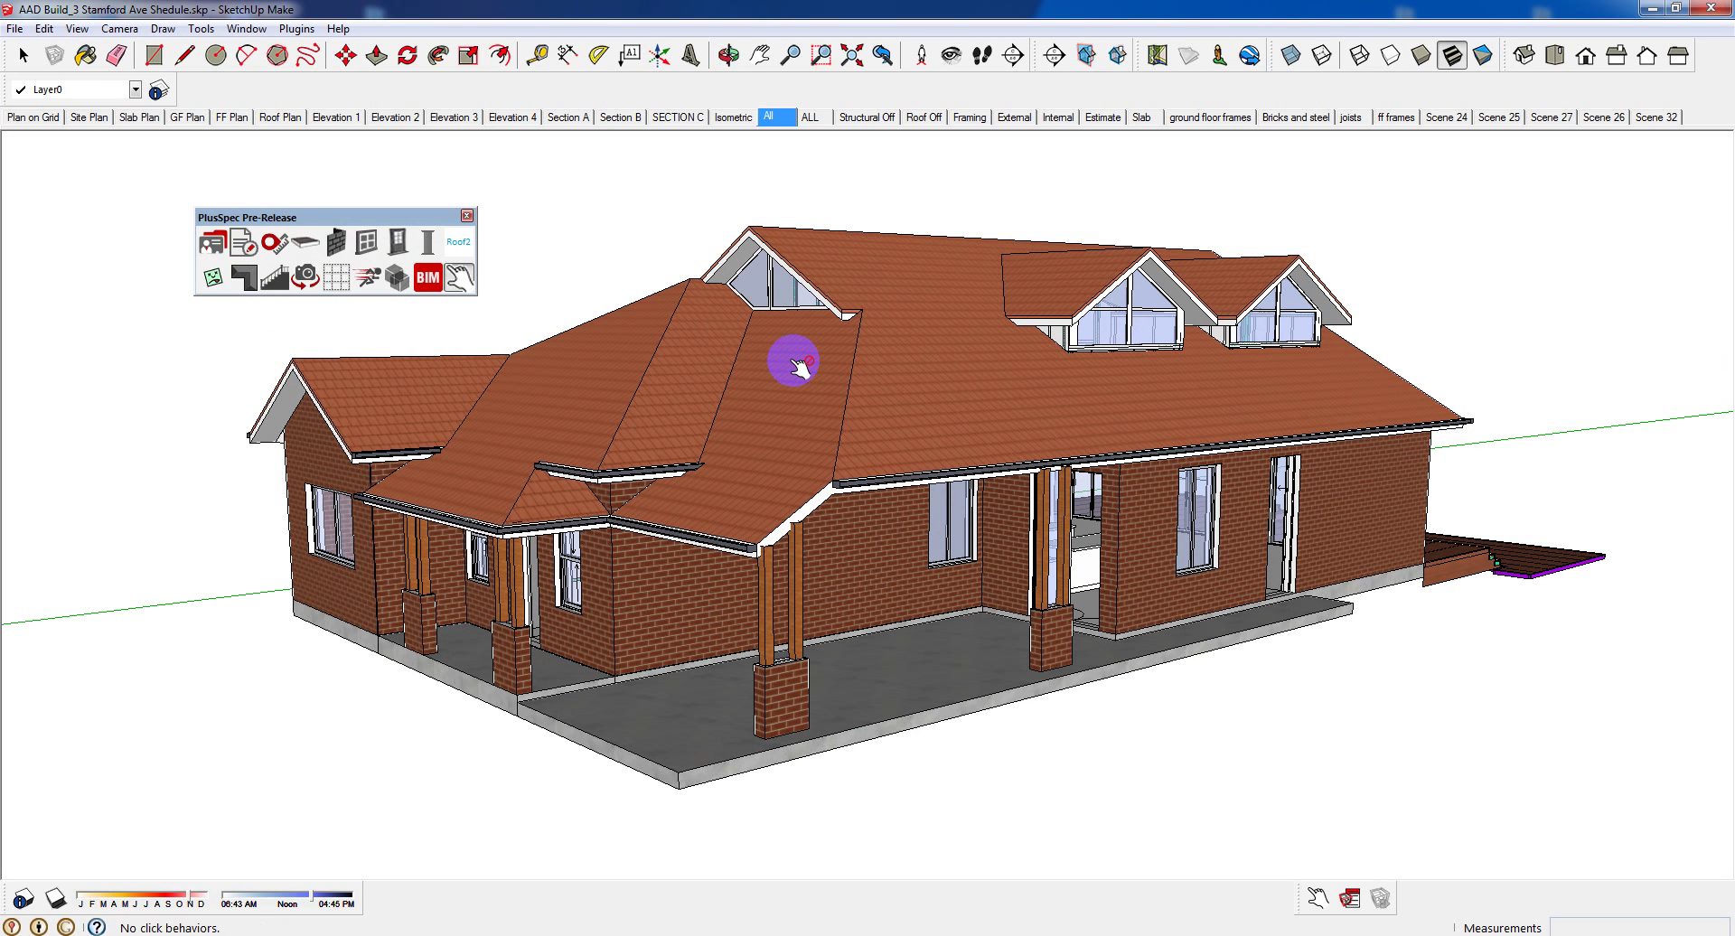
pyautogui.press('space')
pyautogui.click(1169, 617)
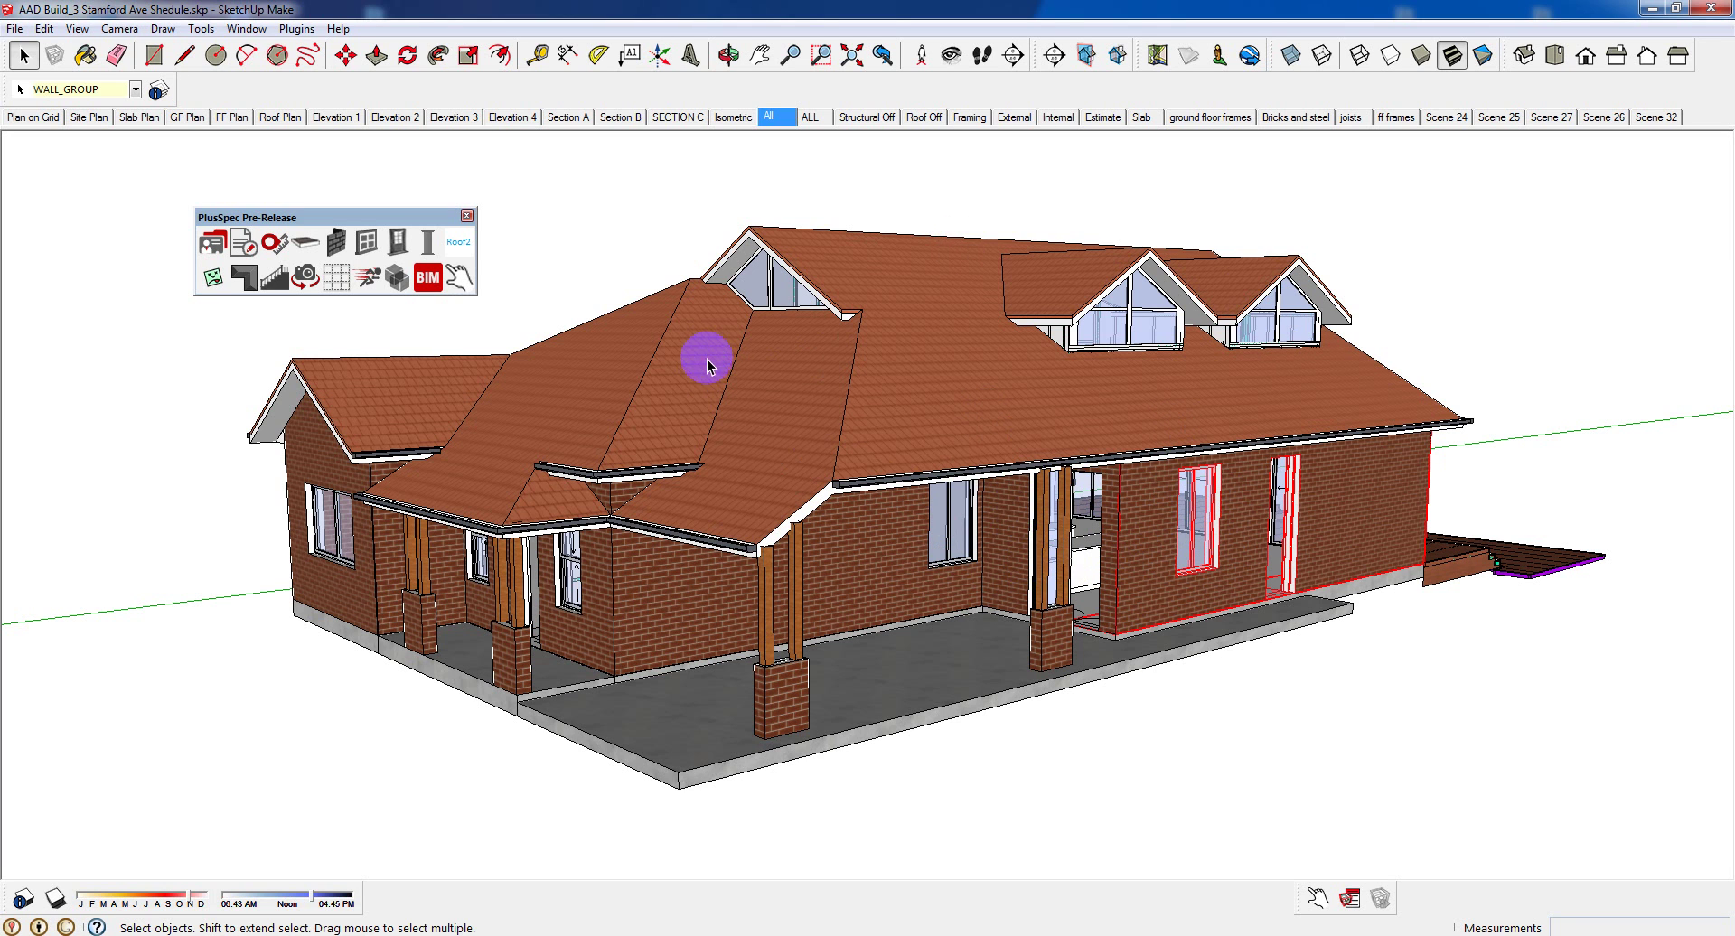
pyautogui.click(554, 224)
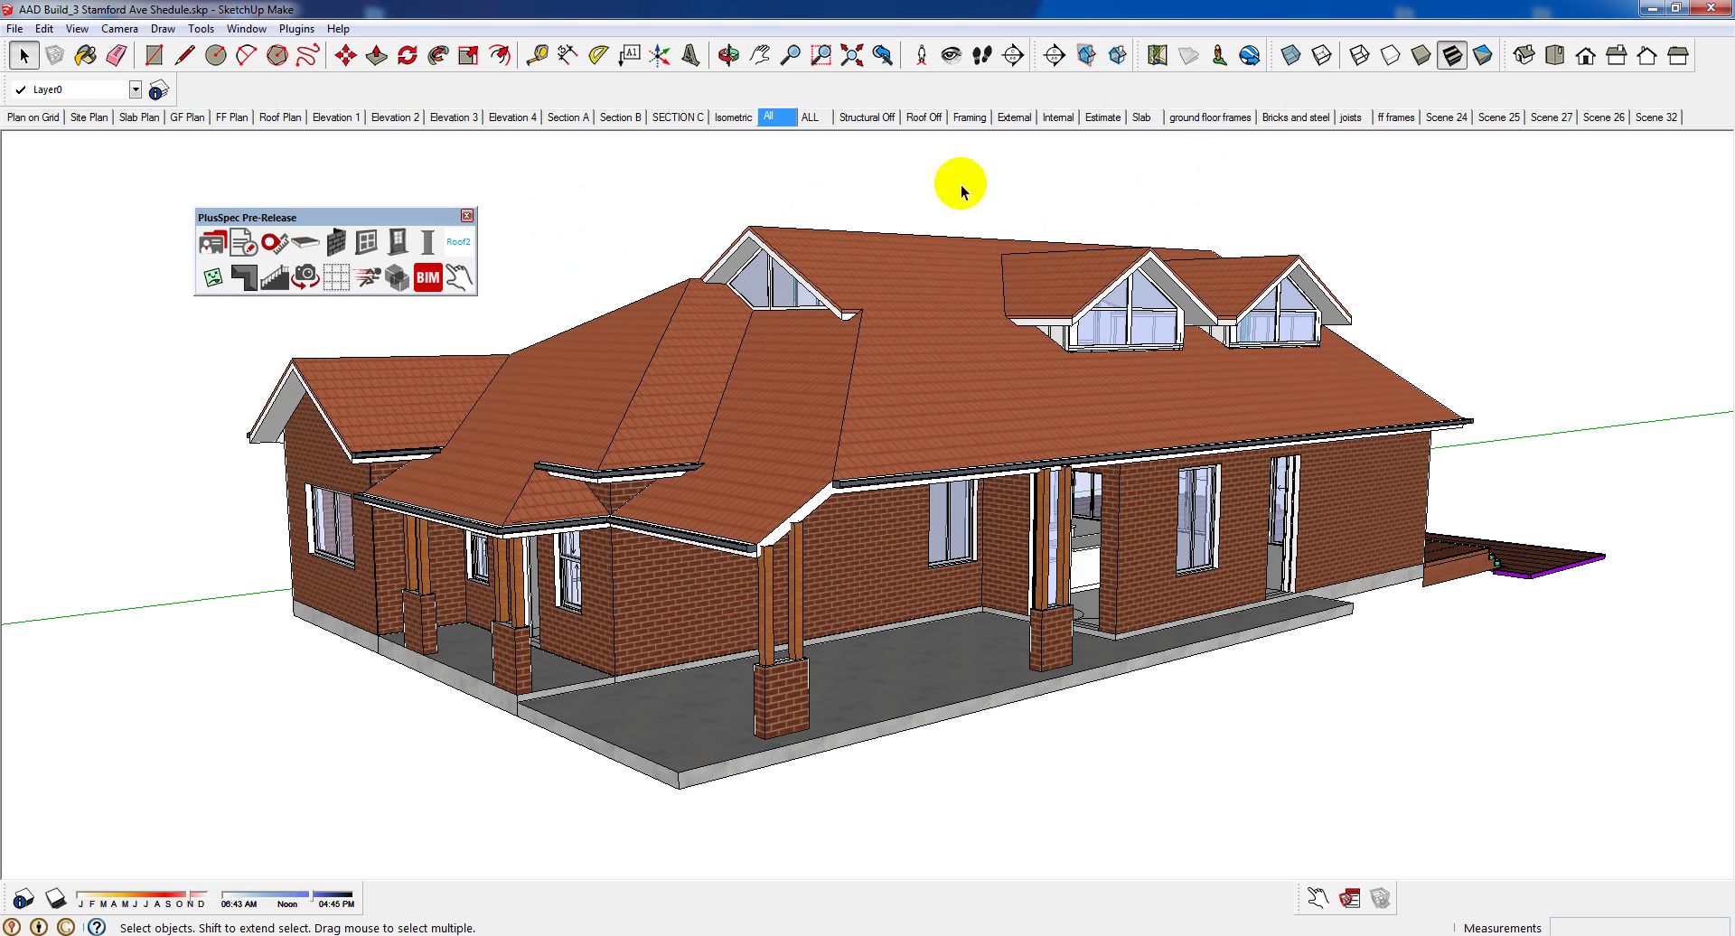
# Switch to the Slab scene, generate the PlusSpec take-off estimate, scroll through it and close it
pyautogui.click(1137, 123)
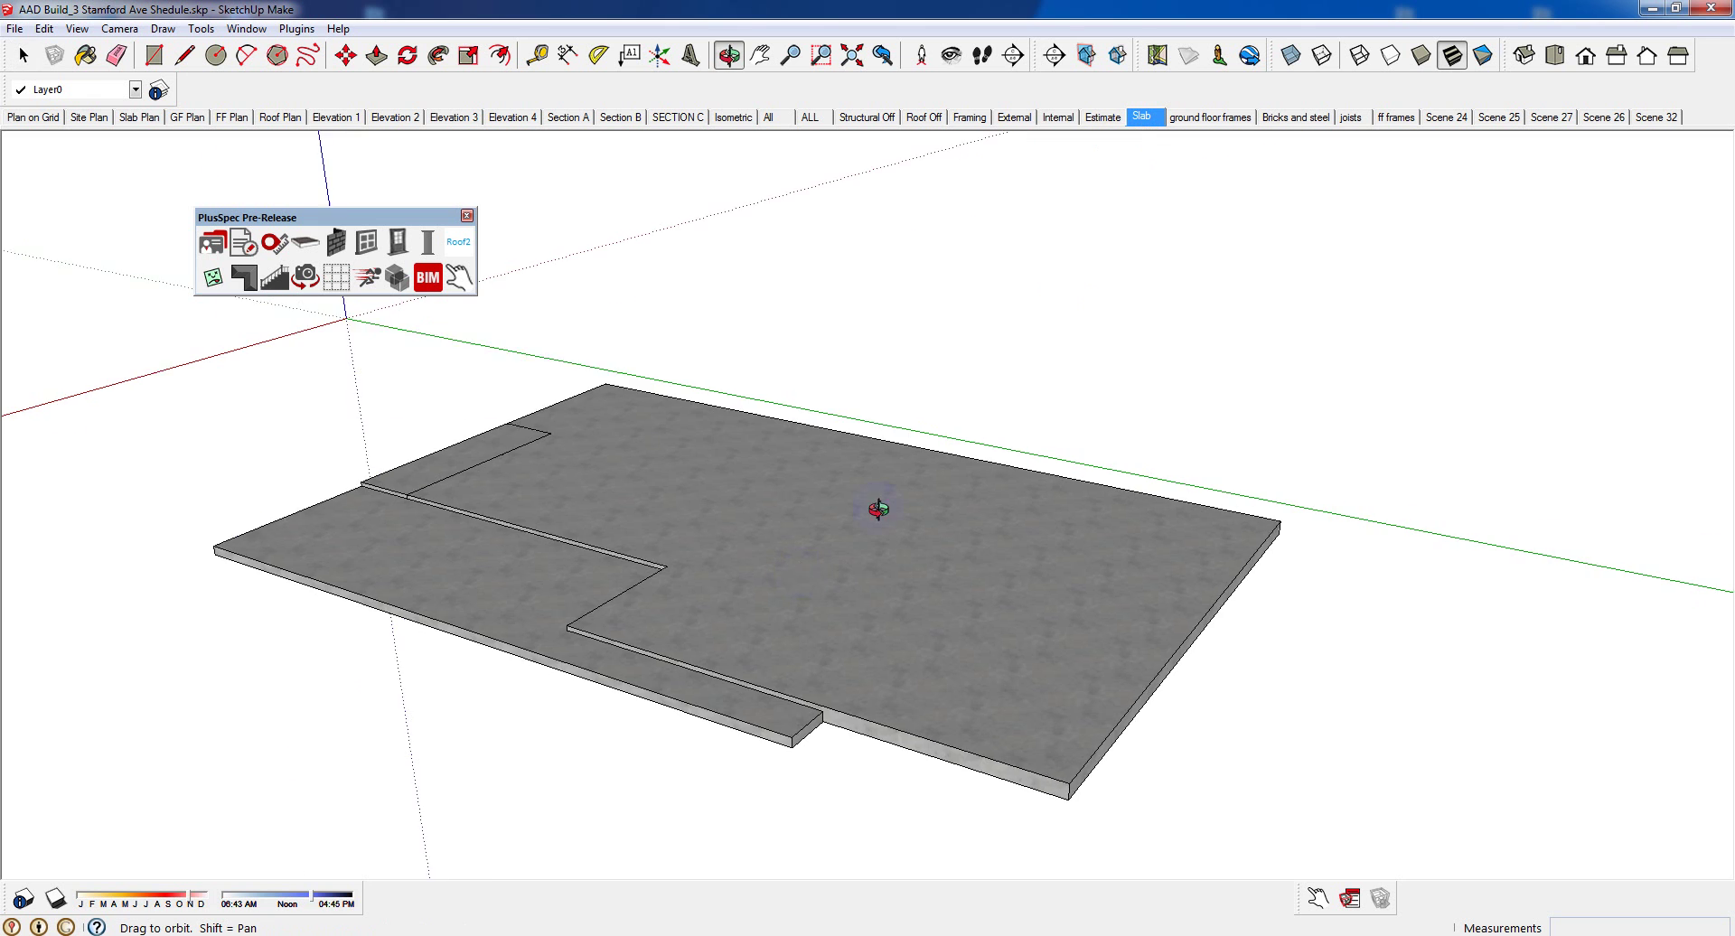
pyautogui.moveTo(871, 503); pyautogui.dragTo(768, 569, button='middle')
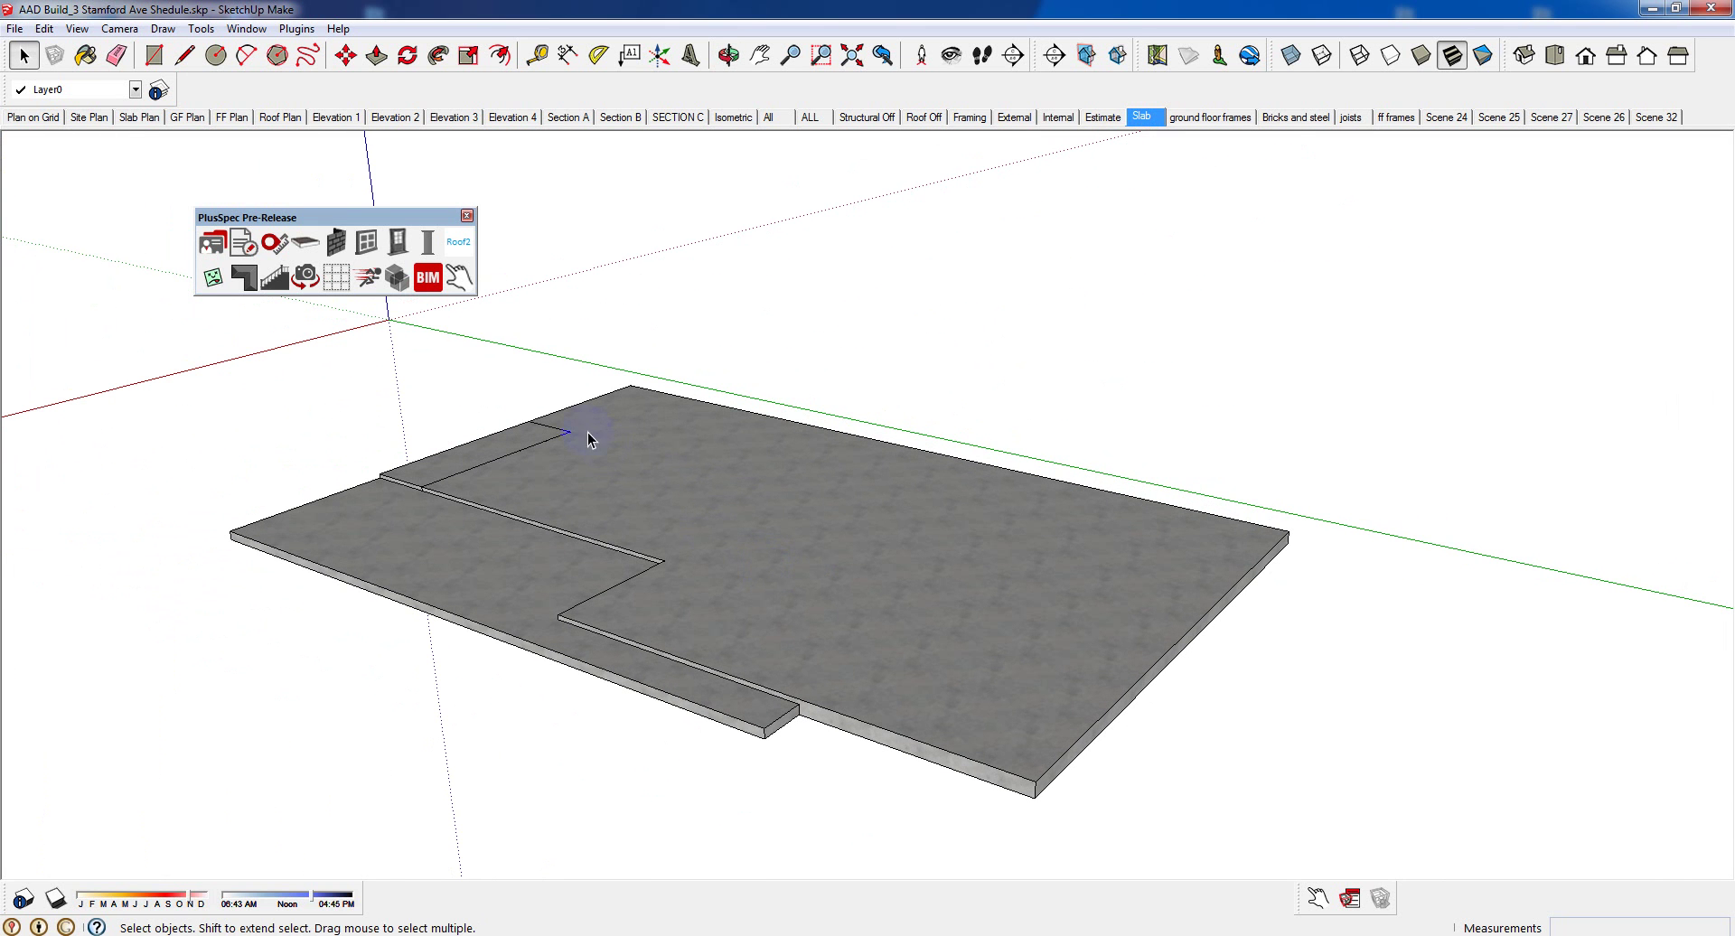
pyautogui.click(242, 244)
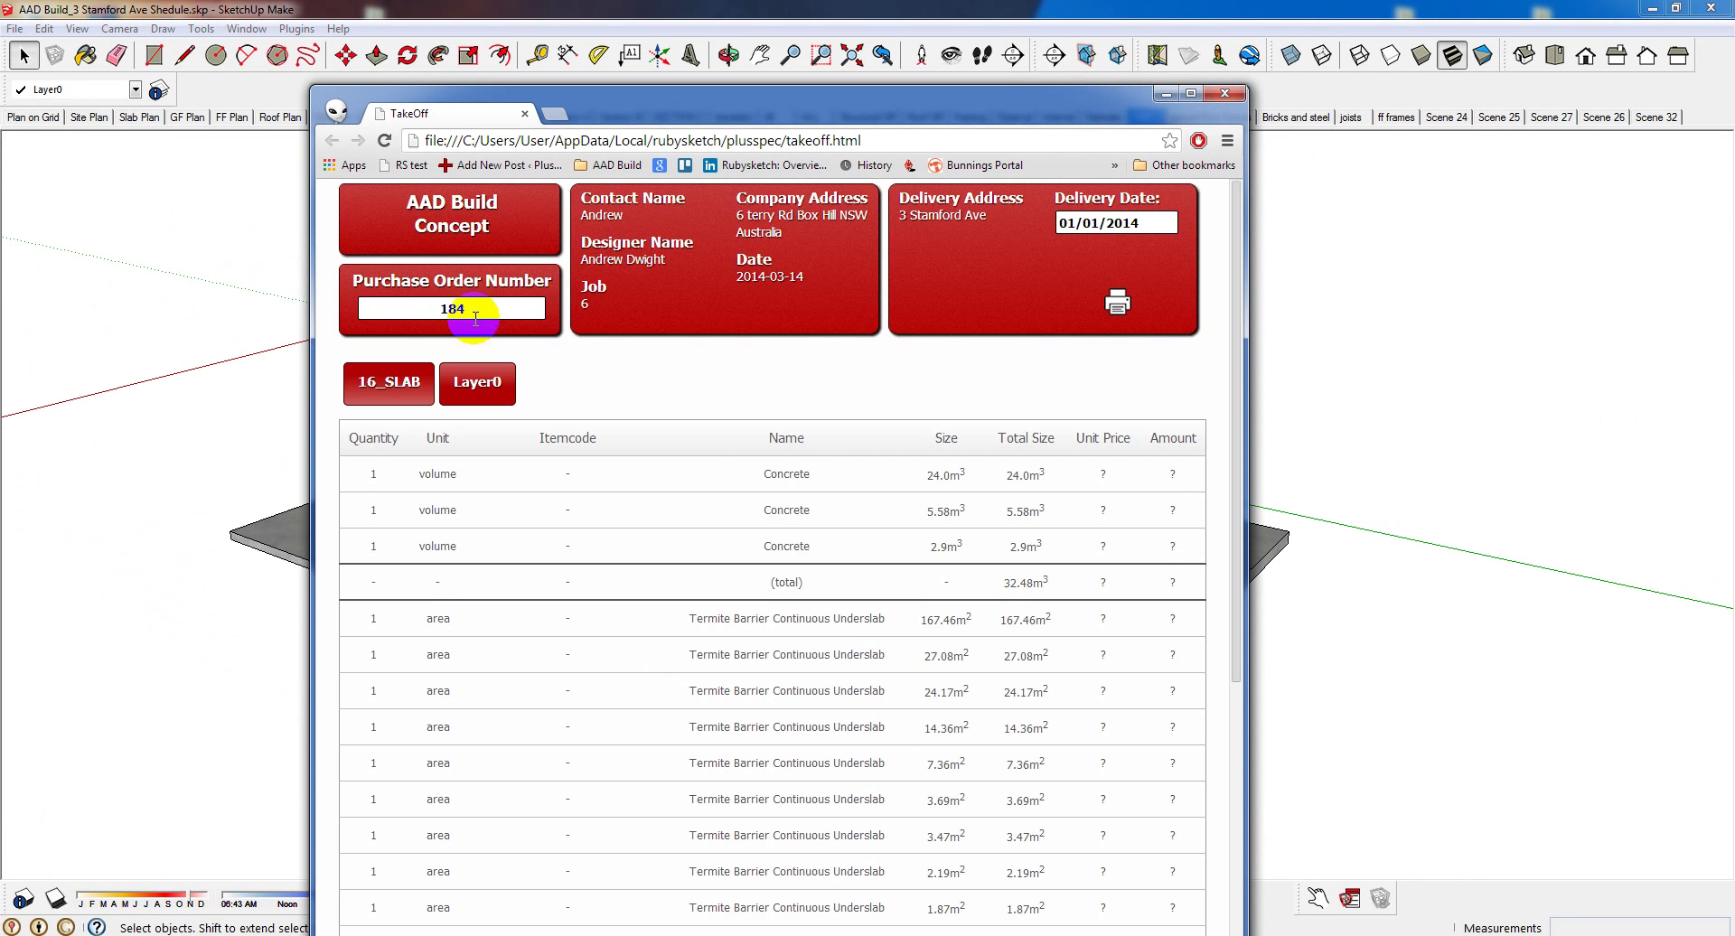
pyautogui.scroll(-4, 686, 420)
pyautogui.scroll(2, 574, 375)
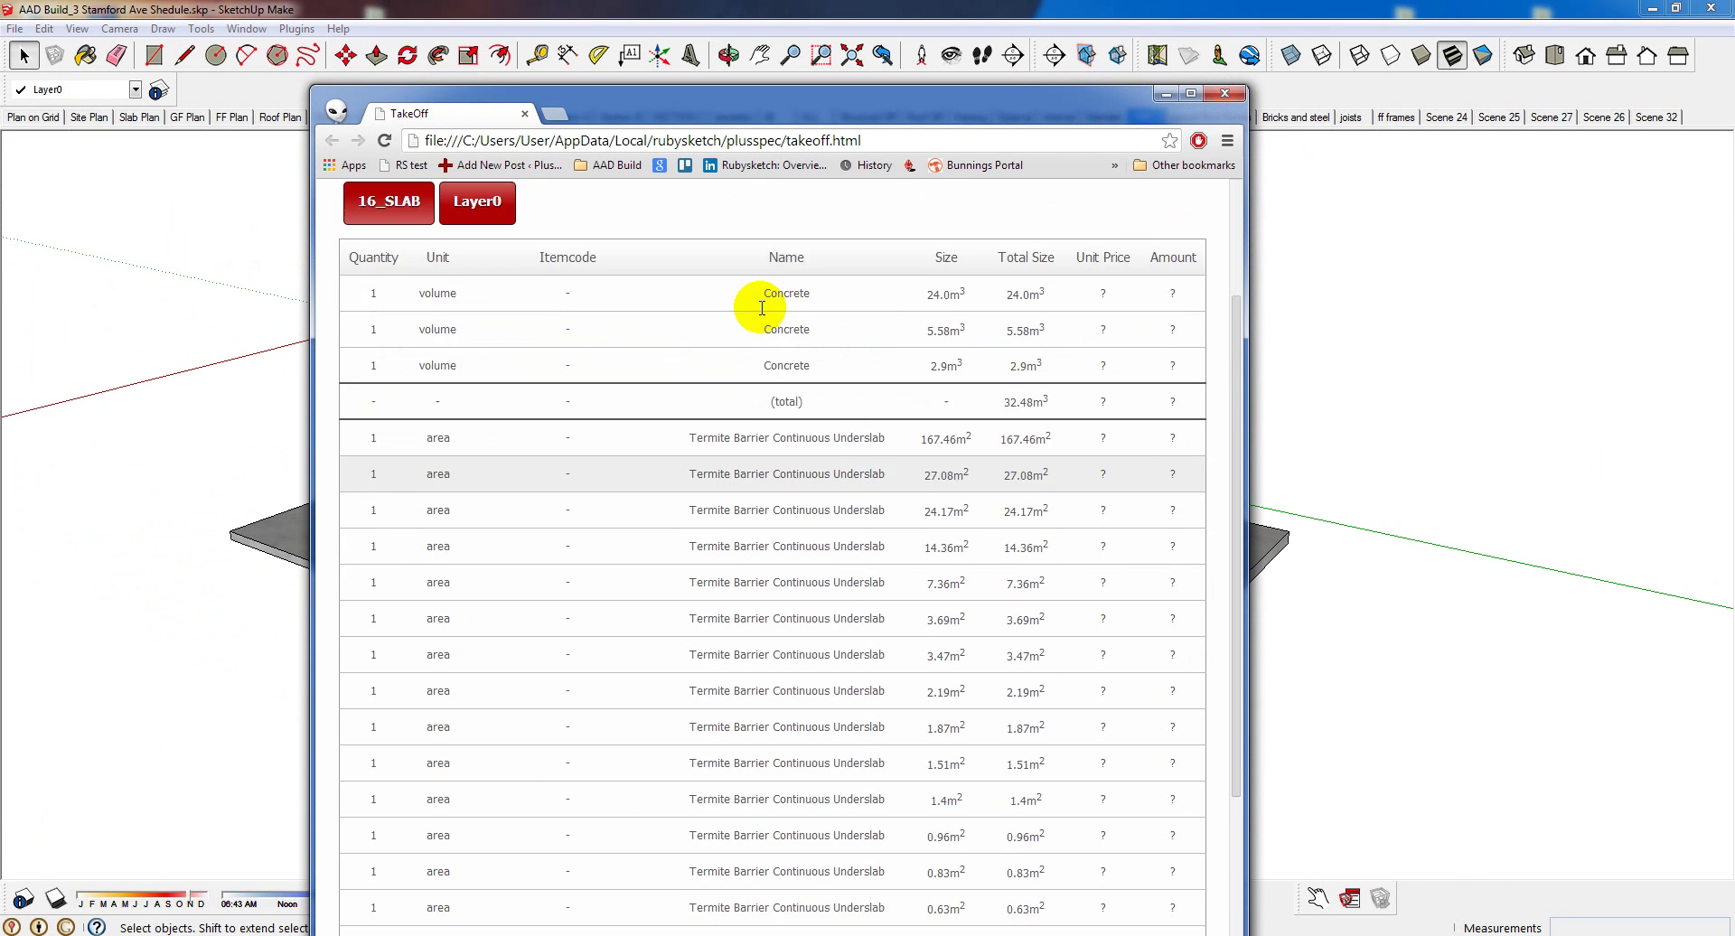
pyautogui.scroll(-1, 904, 443)
pyautogui.scroll(-3, 850, 632)
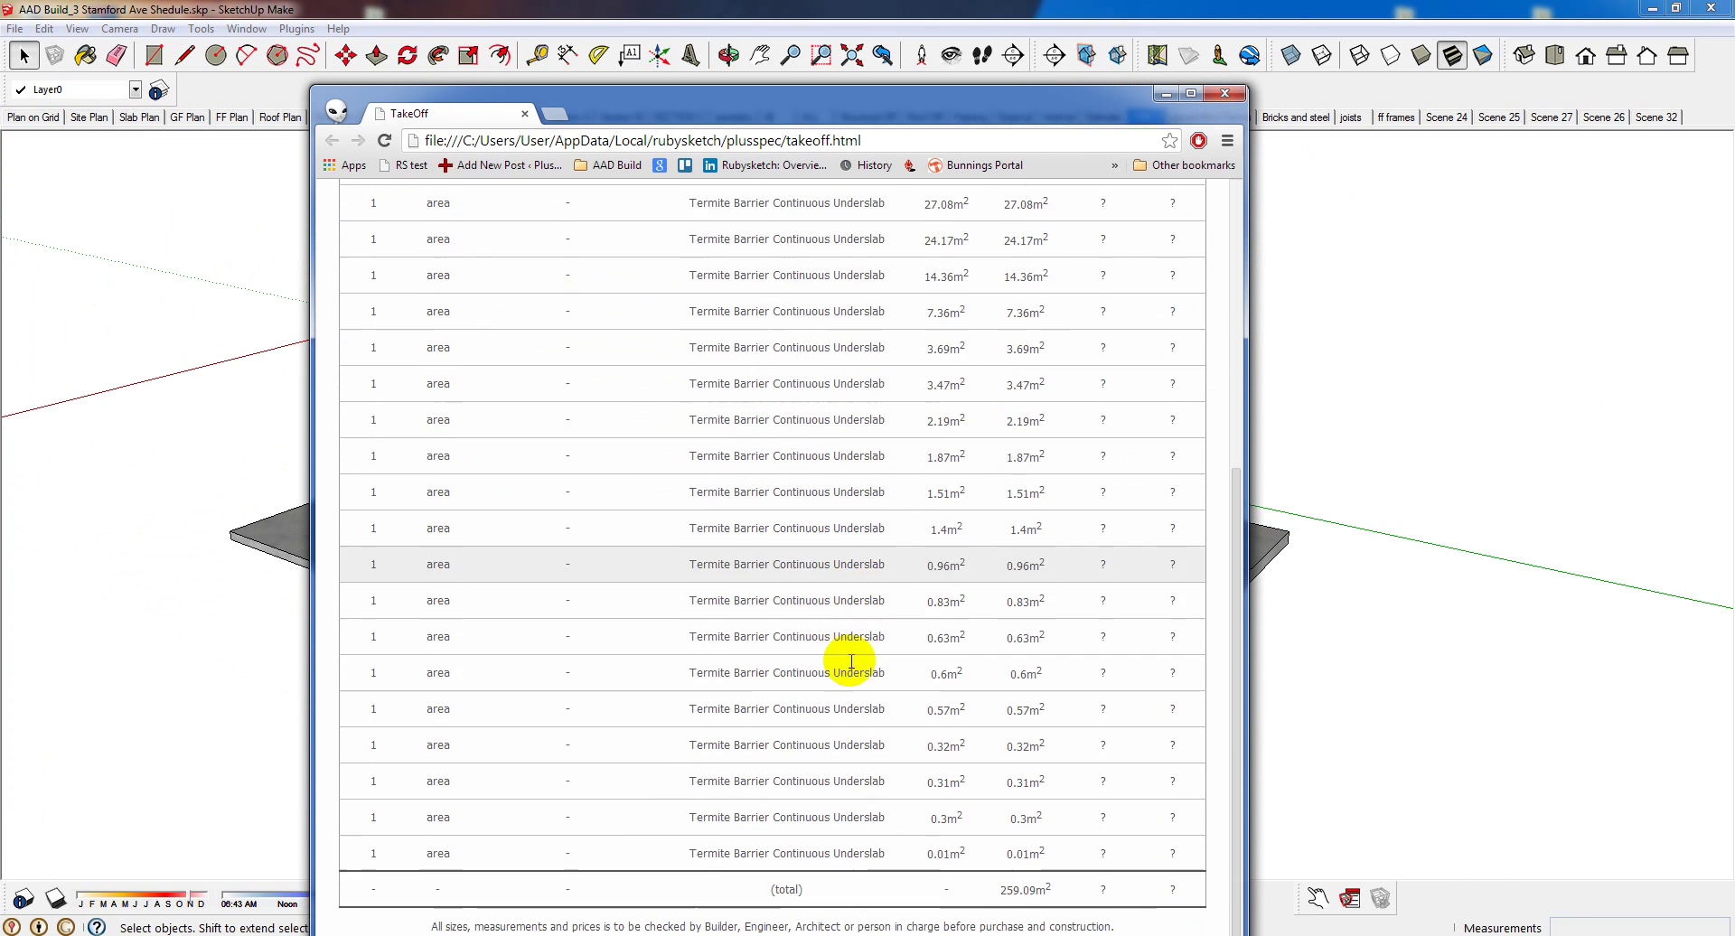
pyautogui.scroll(7, 845, 660)
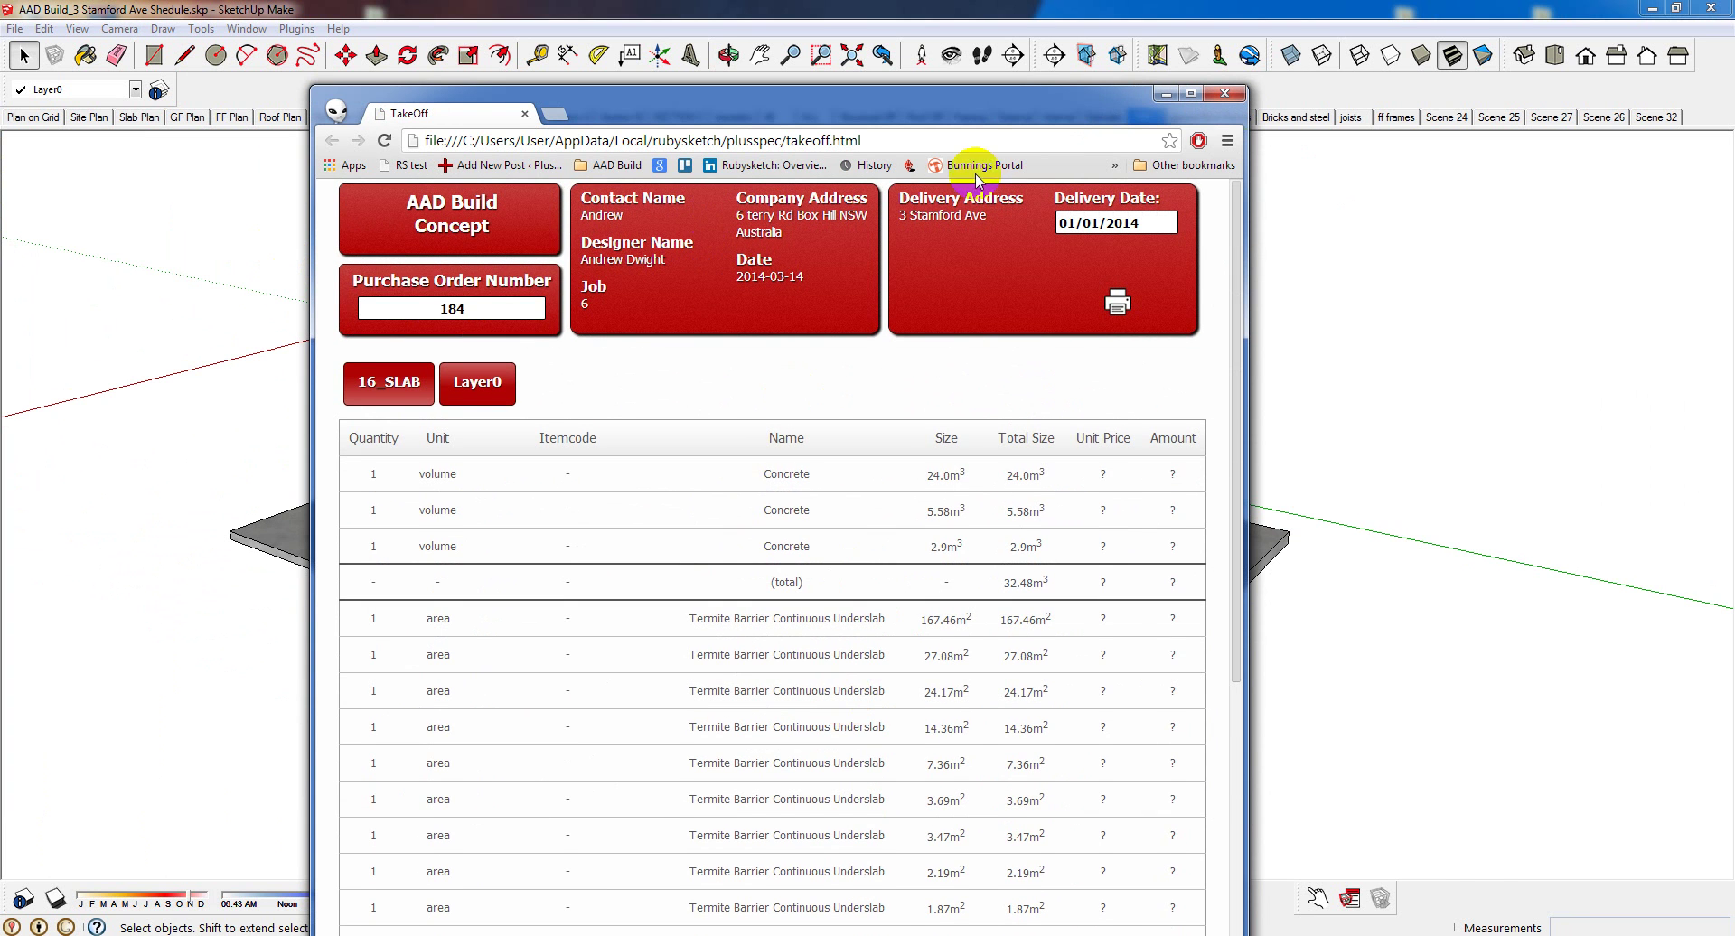
pyautogui.click(1224, 94)
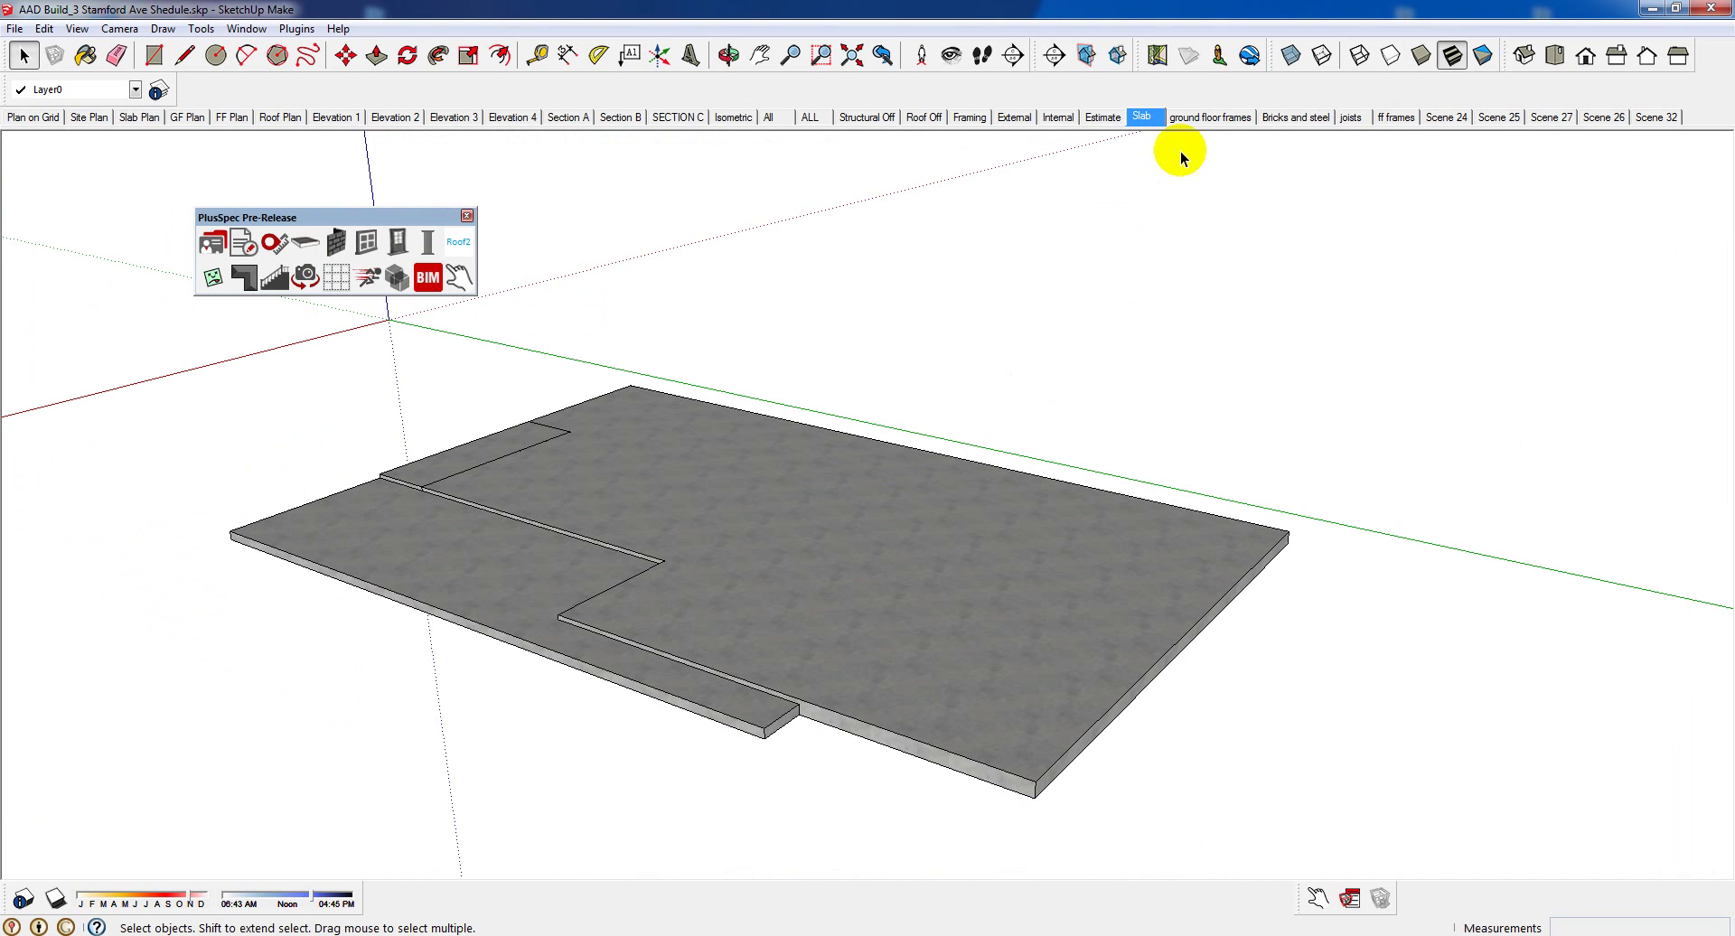
pyautogui.moveTo(882, 506)
pyautogui.mouseDown(button='middle')
pyautogui.moveTo(844, 498)
pyautogui.moveTo(953, 439)
pyautogui.mouseUp(button='middle')
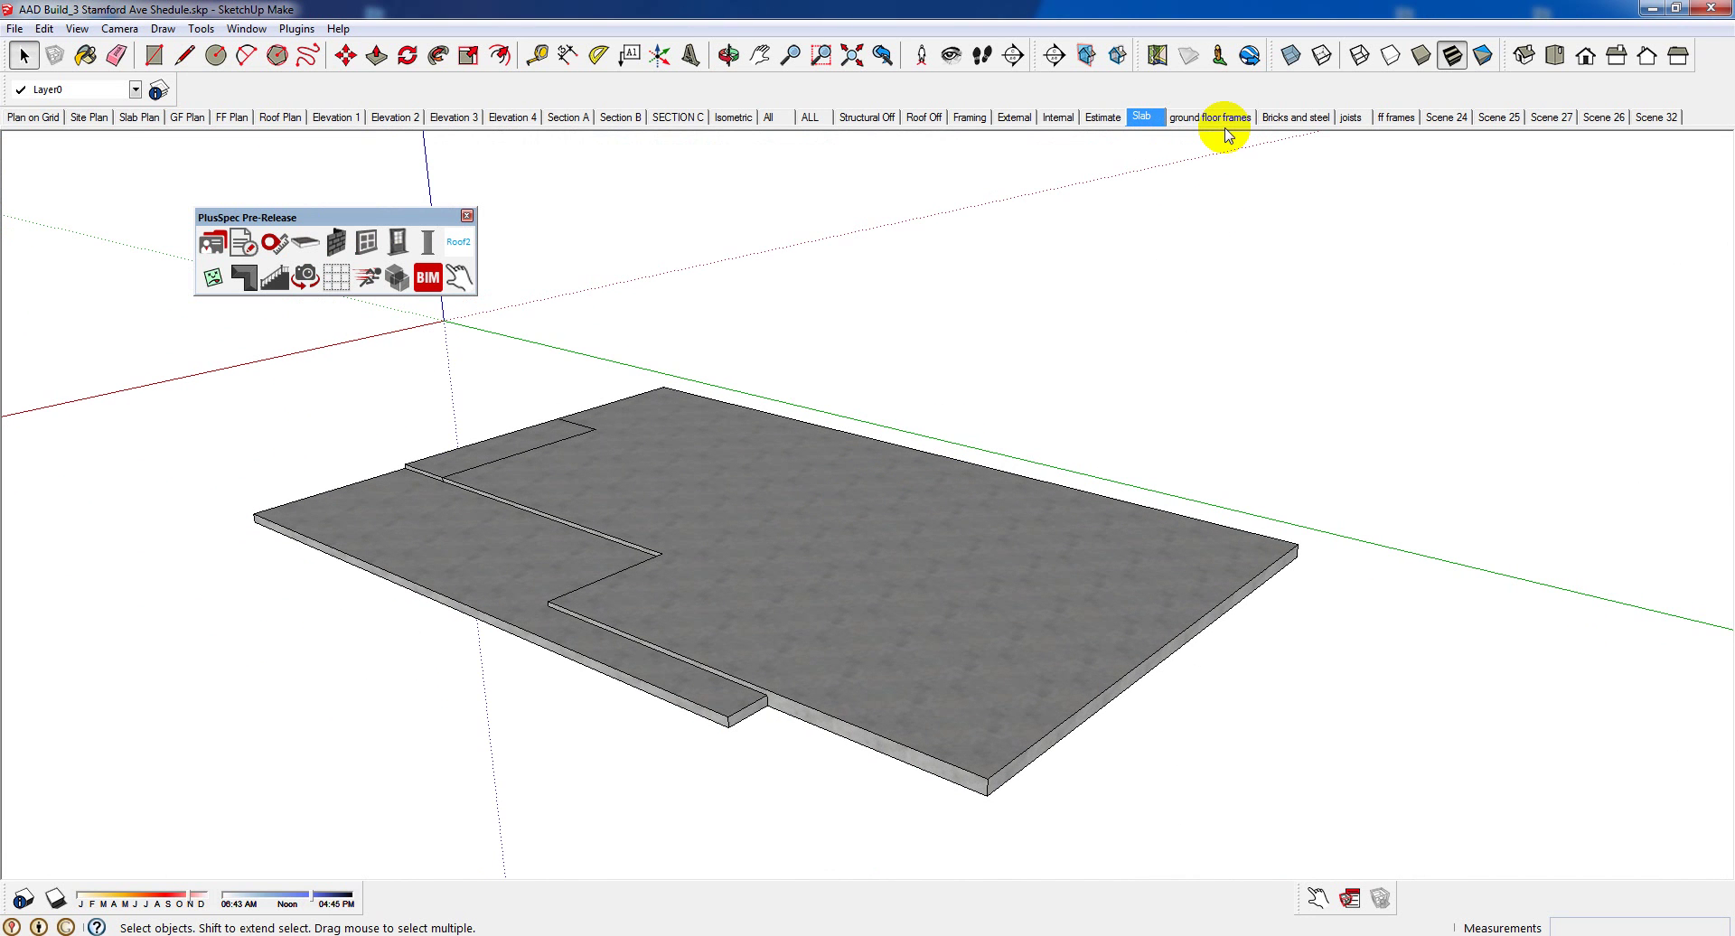
pyautogui.click(1211, 117)
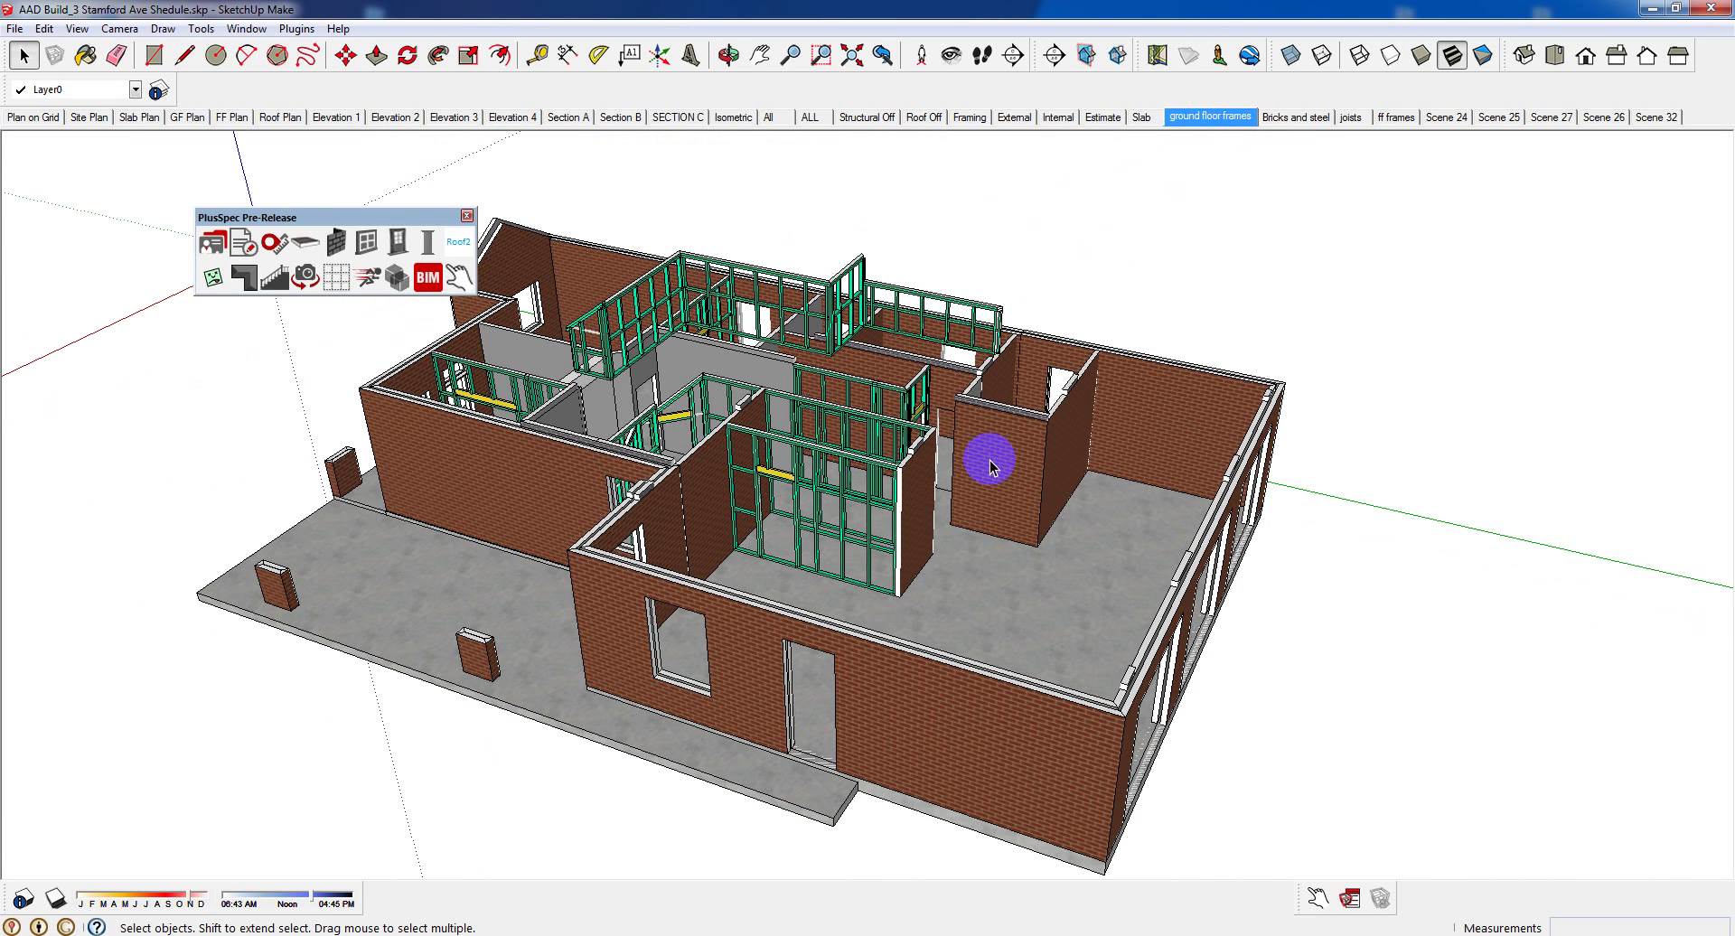
pyautogui.moveTo(676, 434); pyautogui.dragTo(522, 417, button='middle')
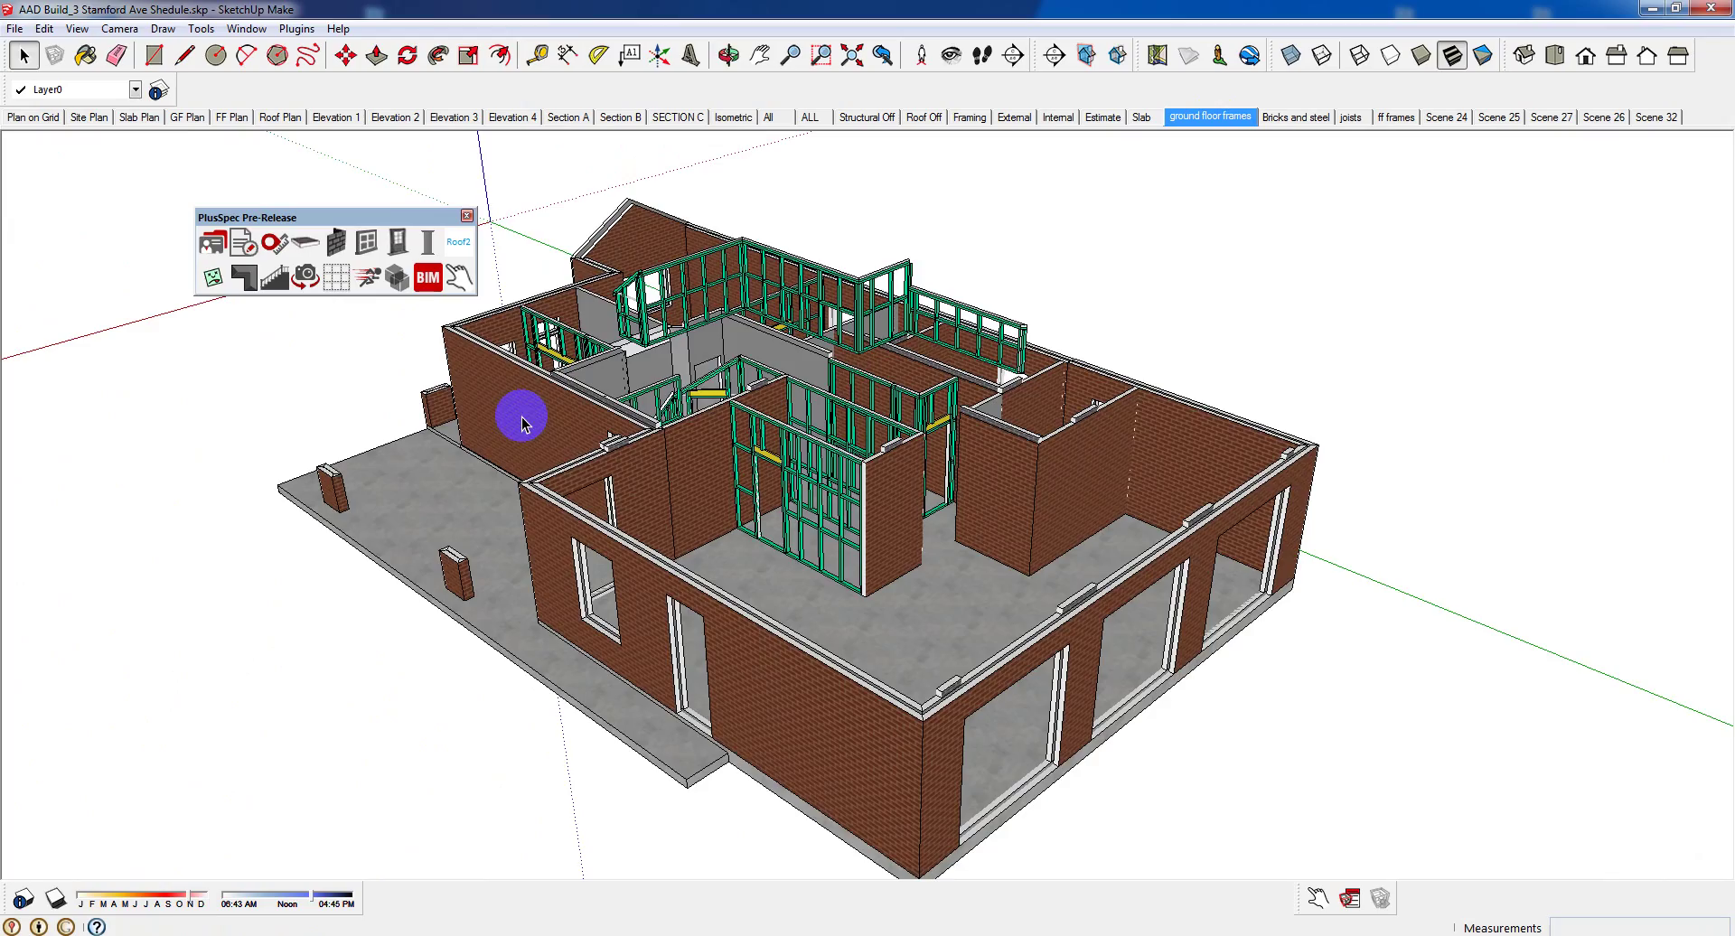
pyautogui.scroll(10, 804, 481)
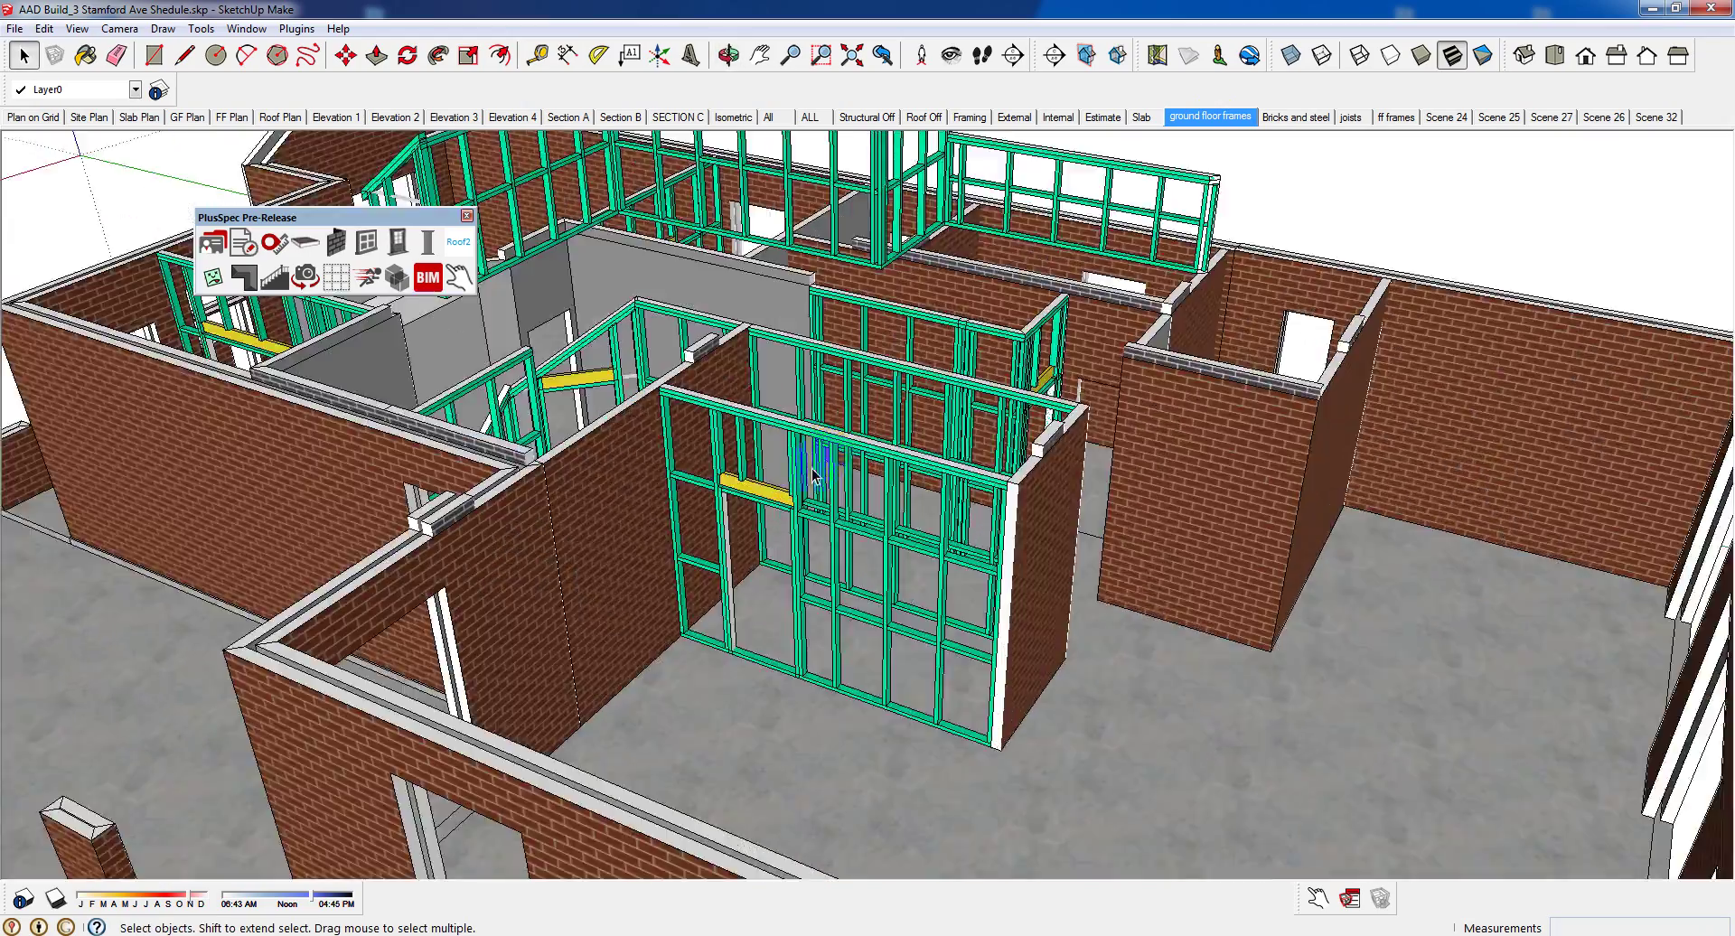
pyautogui.scroll(10, 804, 481)
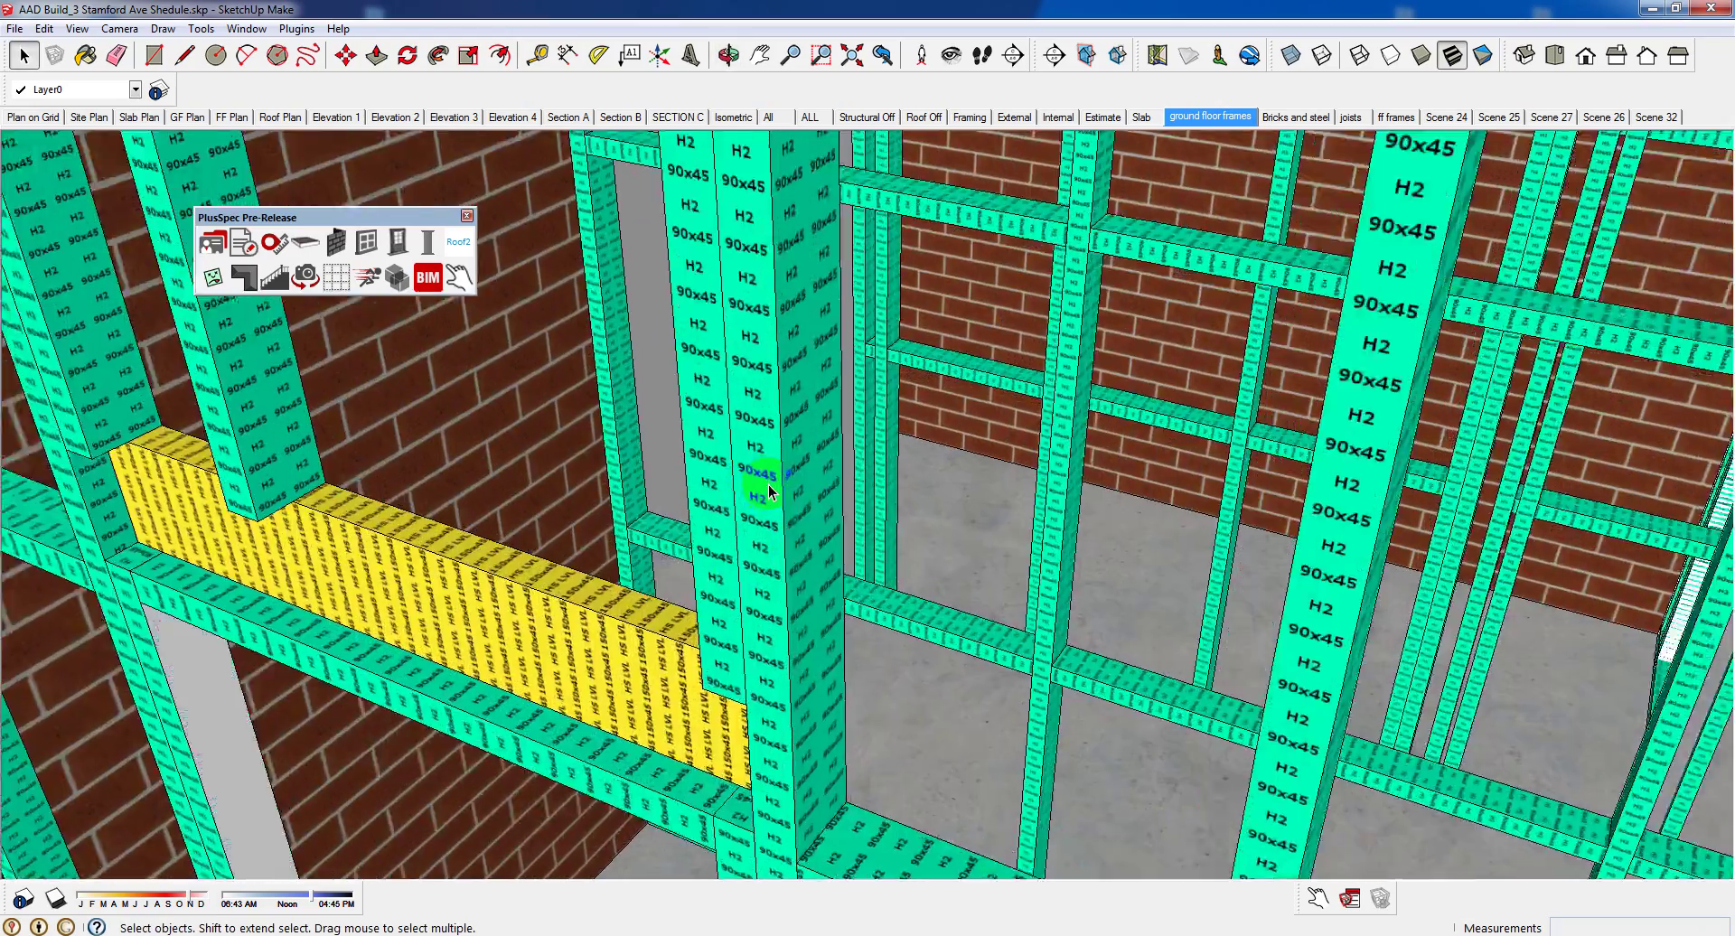
pyautogui.scroll(-15, 769, 491)
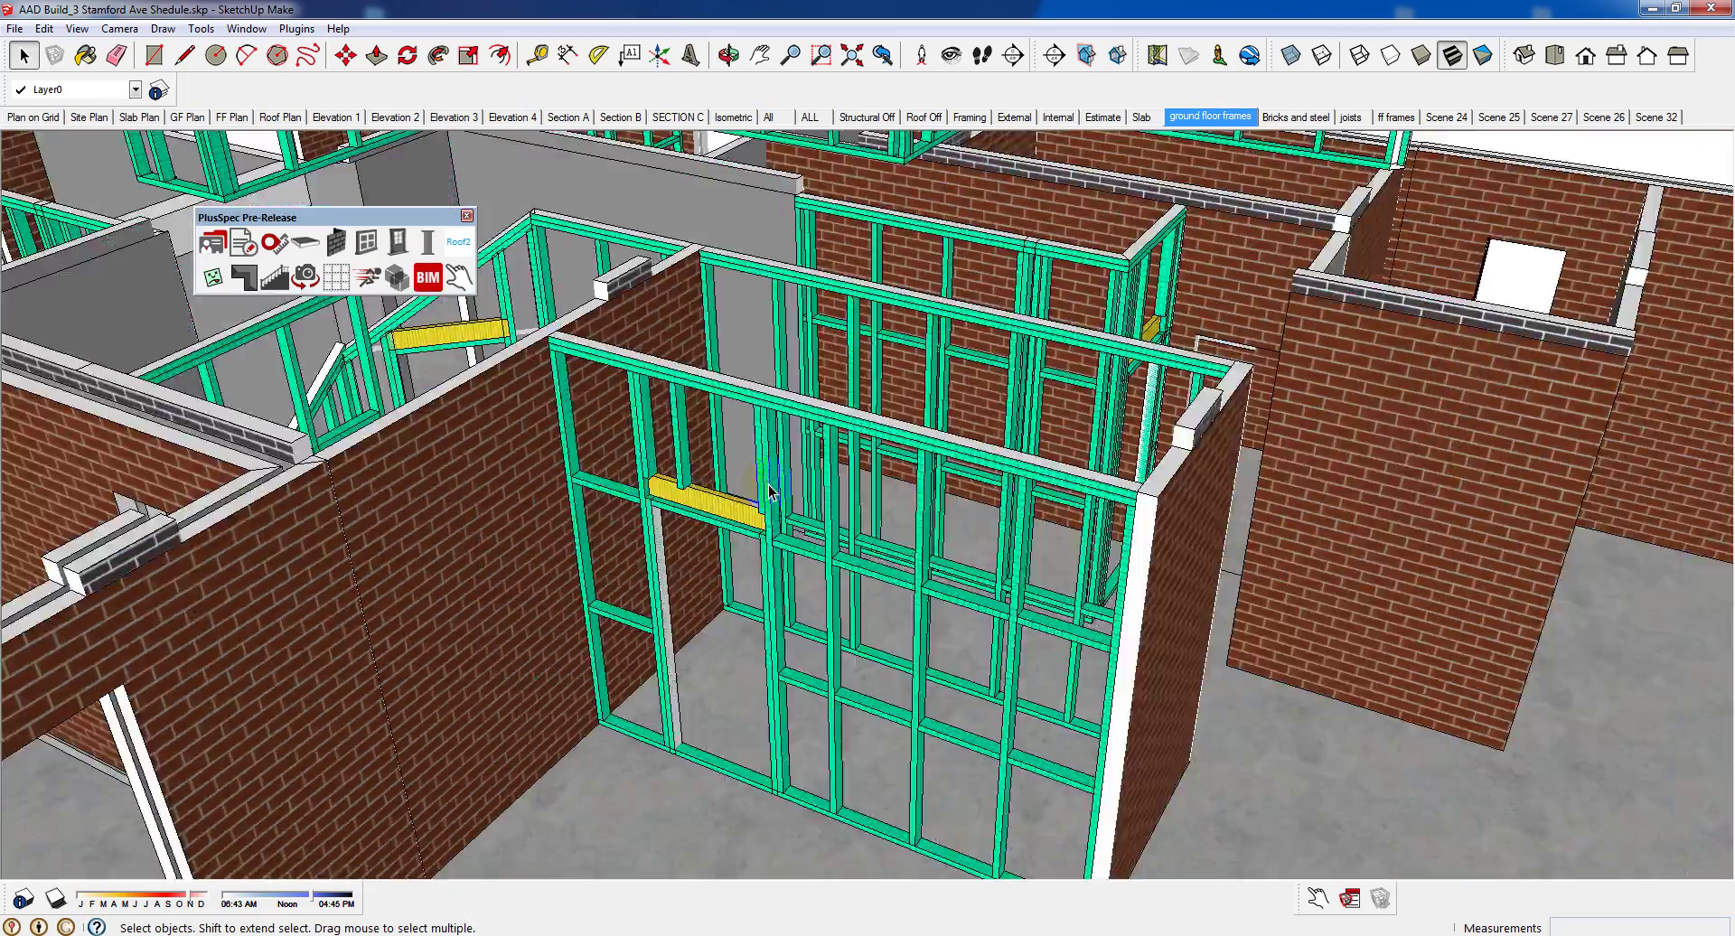
pyautogui.scroll(-2, 770, 490)
pyautogui.scroll(12, 769, 491)
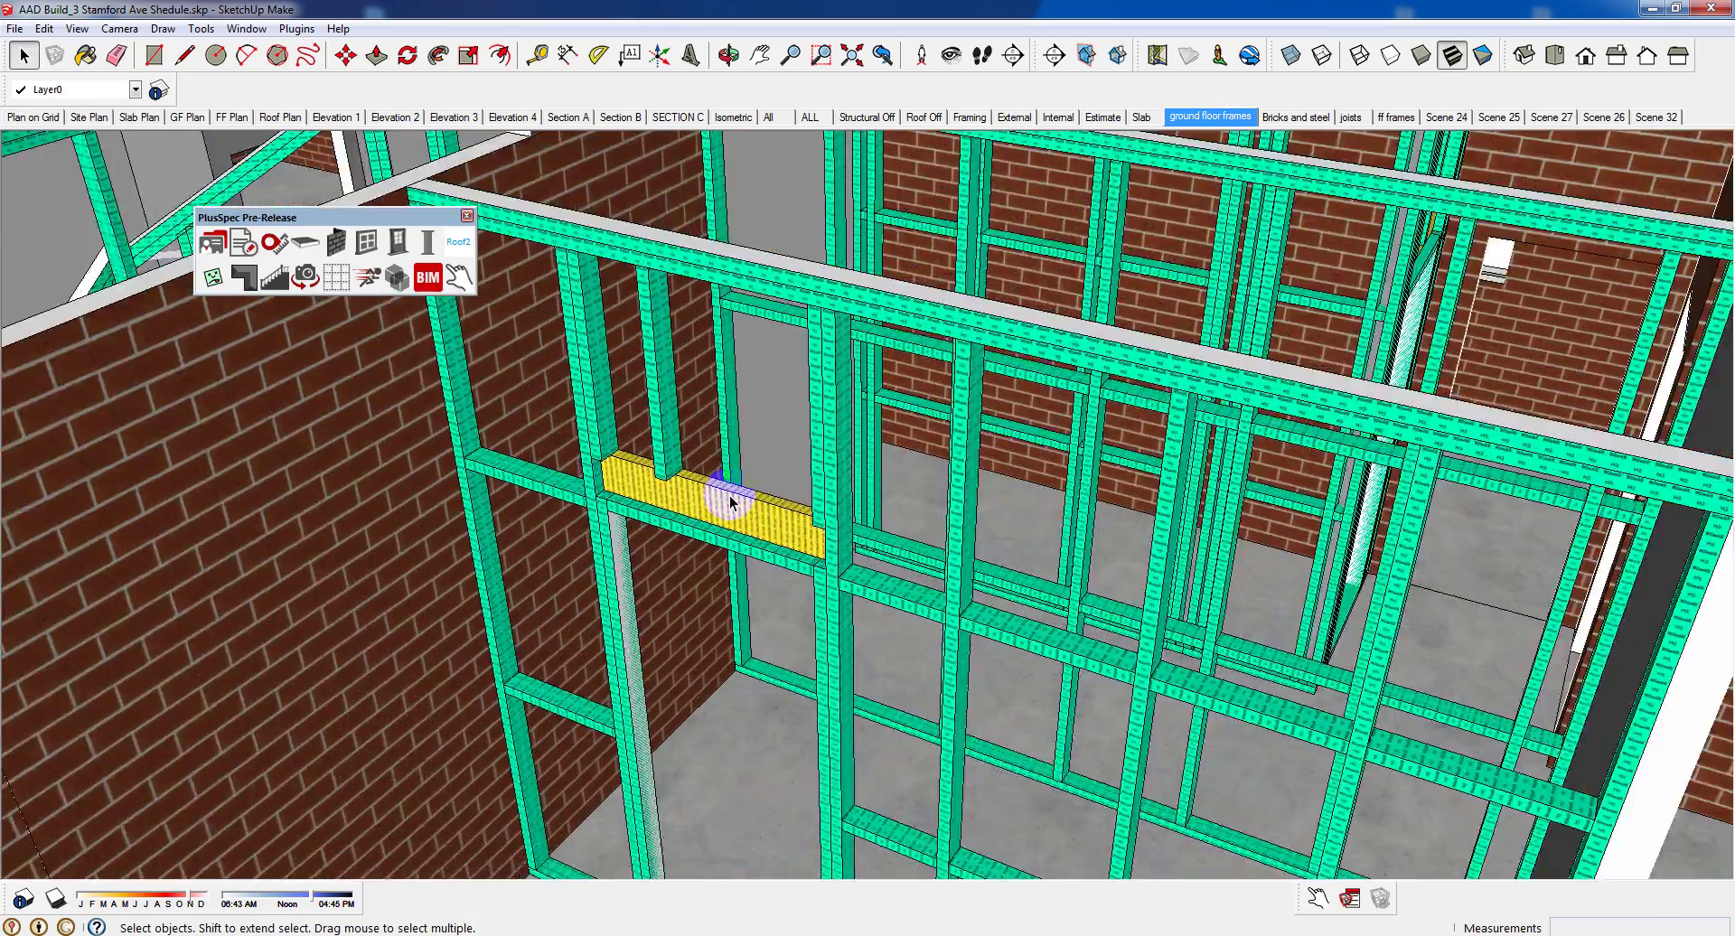
pyautogui.scroll(-4, 731, 502)
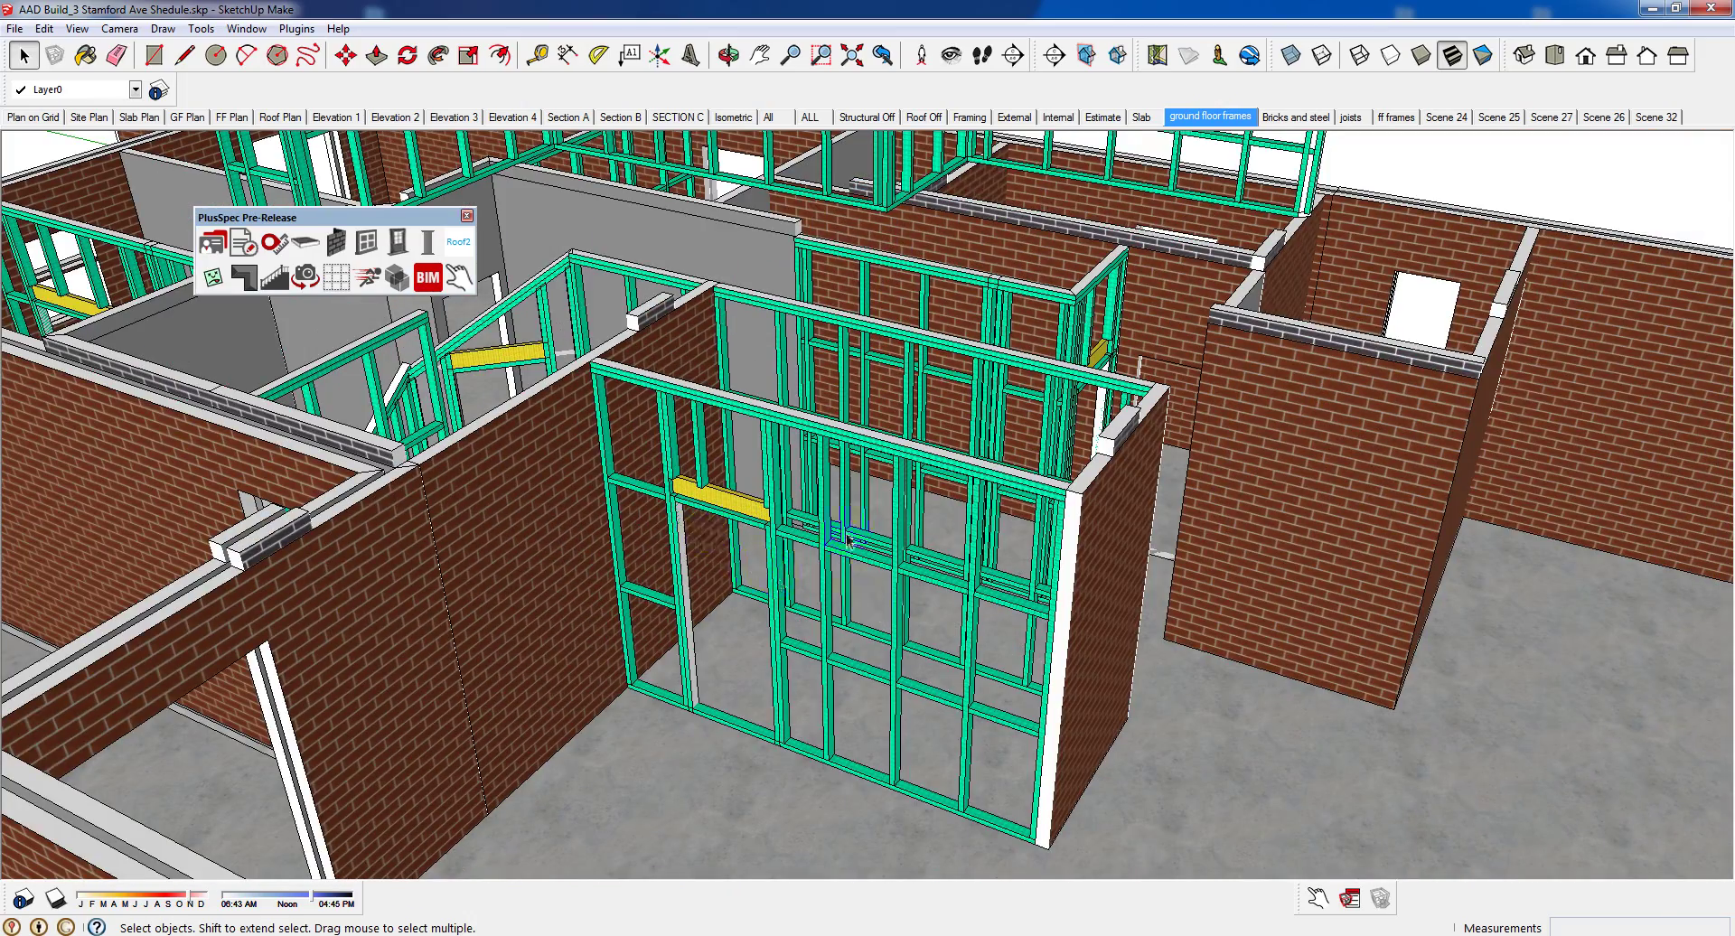
pyautogui.scroll(-10, 1071, 680)
pyautogui.moveTo(895, 556)
pyautogui.mouseDown(button='middle')
pyautogui.moveTo(881, 567)
pyautogui.moveTo(882, 531)
pyautogui.mouseUp(button='middle')
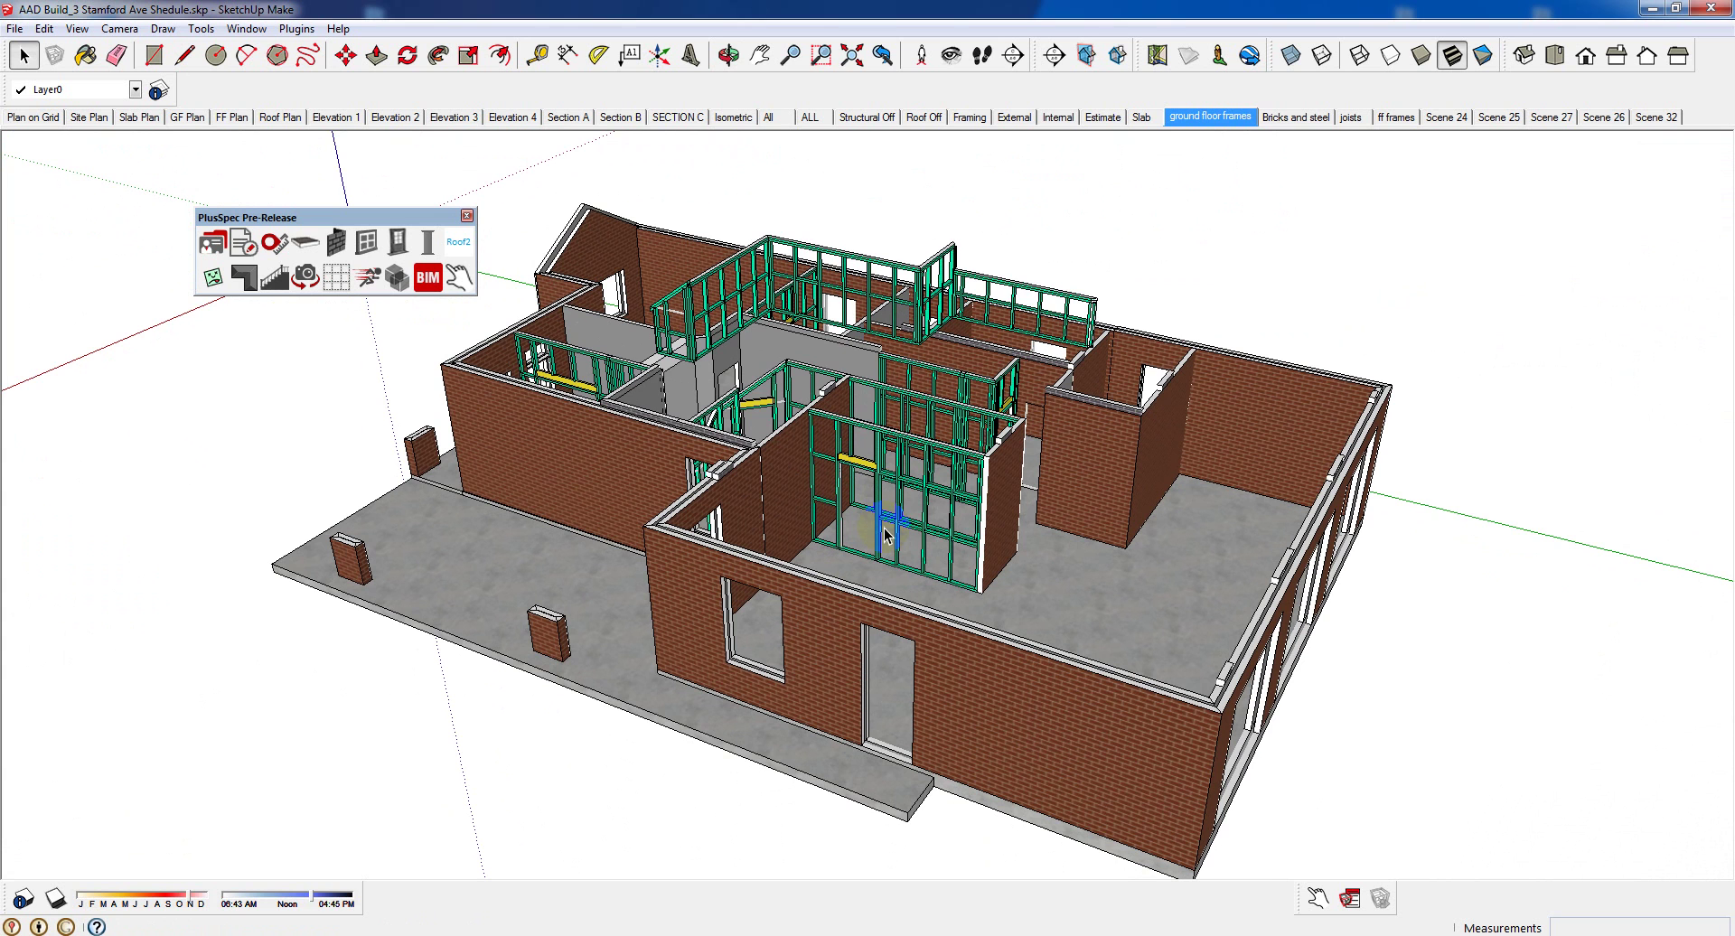
# Switch to the Bricks and steel scene, select the steel beam over the framed wall and open its Component Options
pyautogui.click(1291, 118)
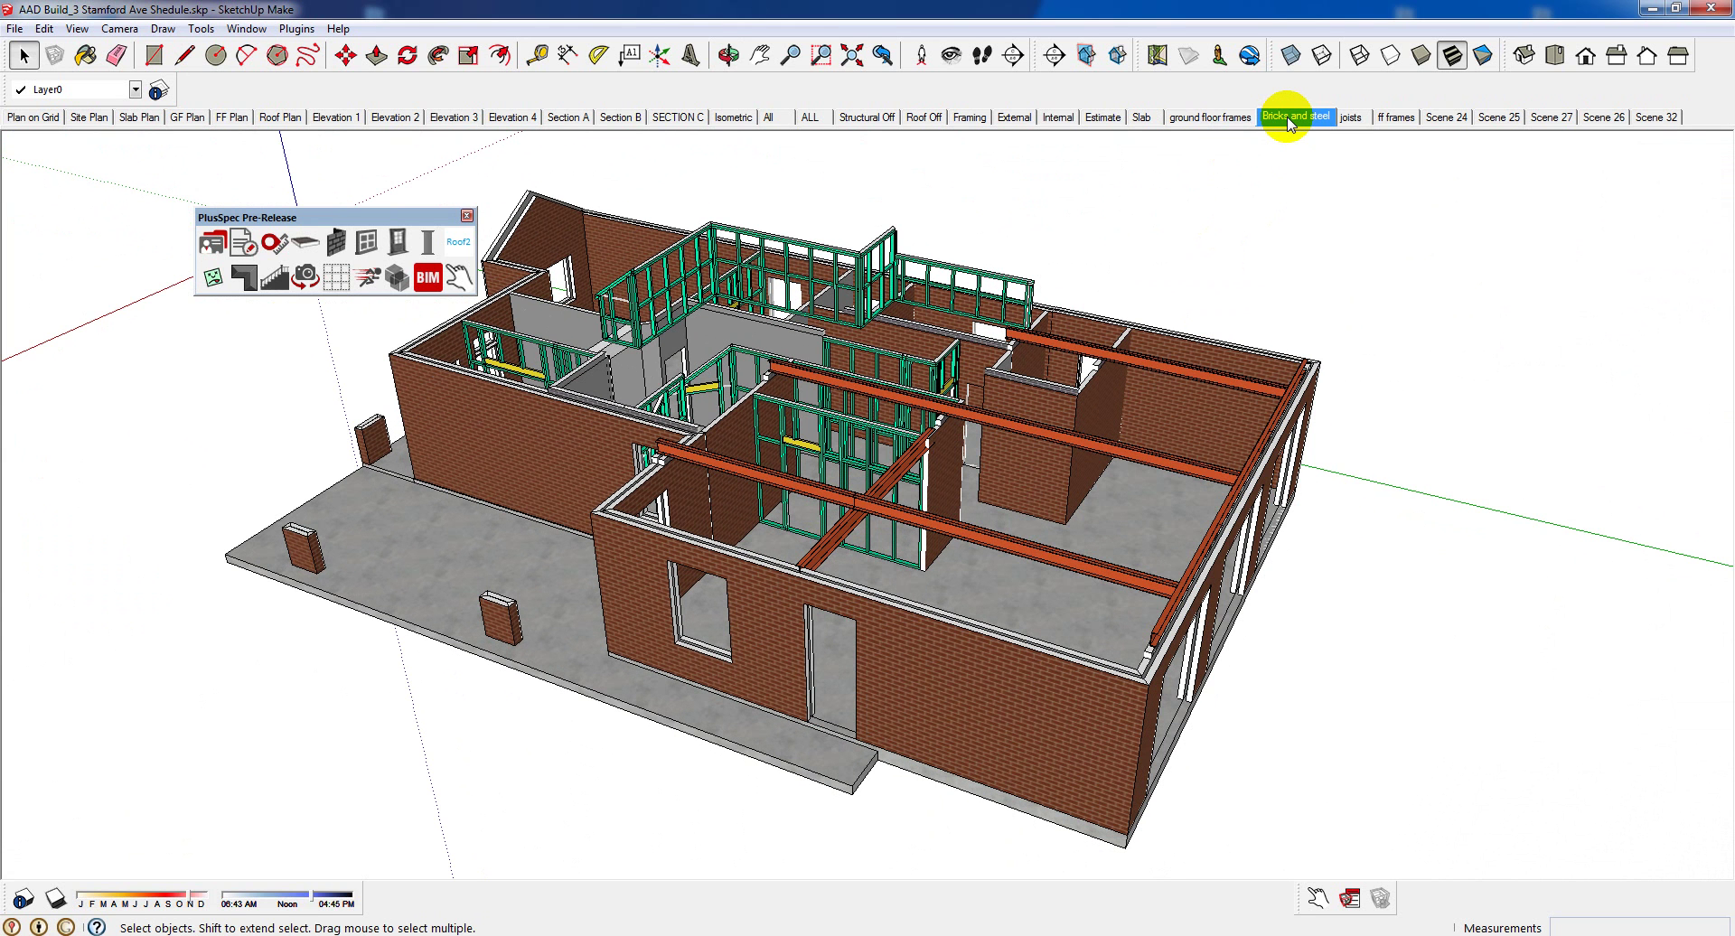
pyautogui.scroll(10, 872, 492)
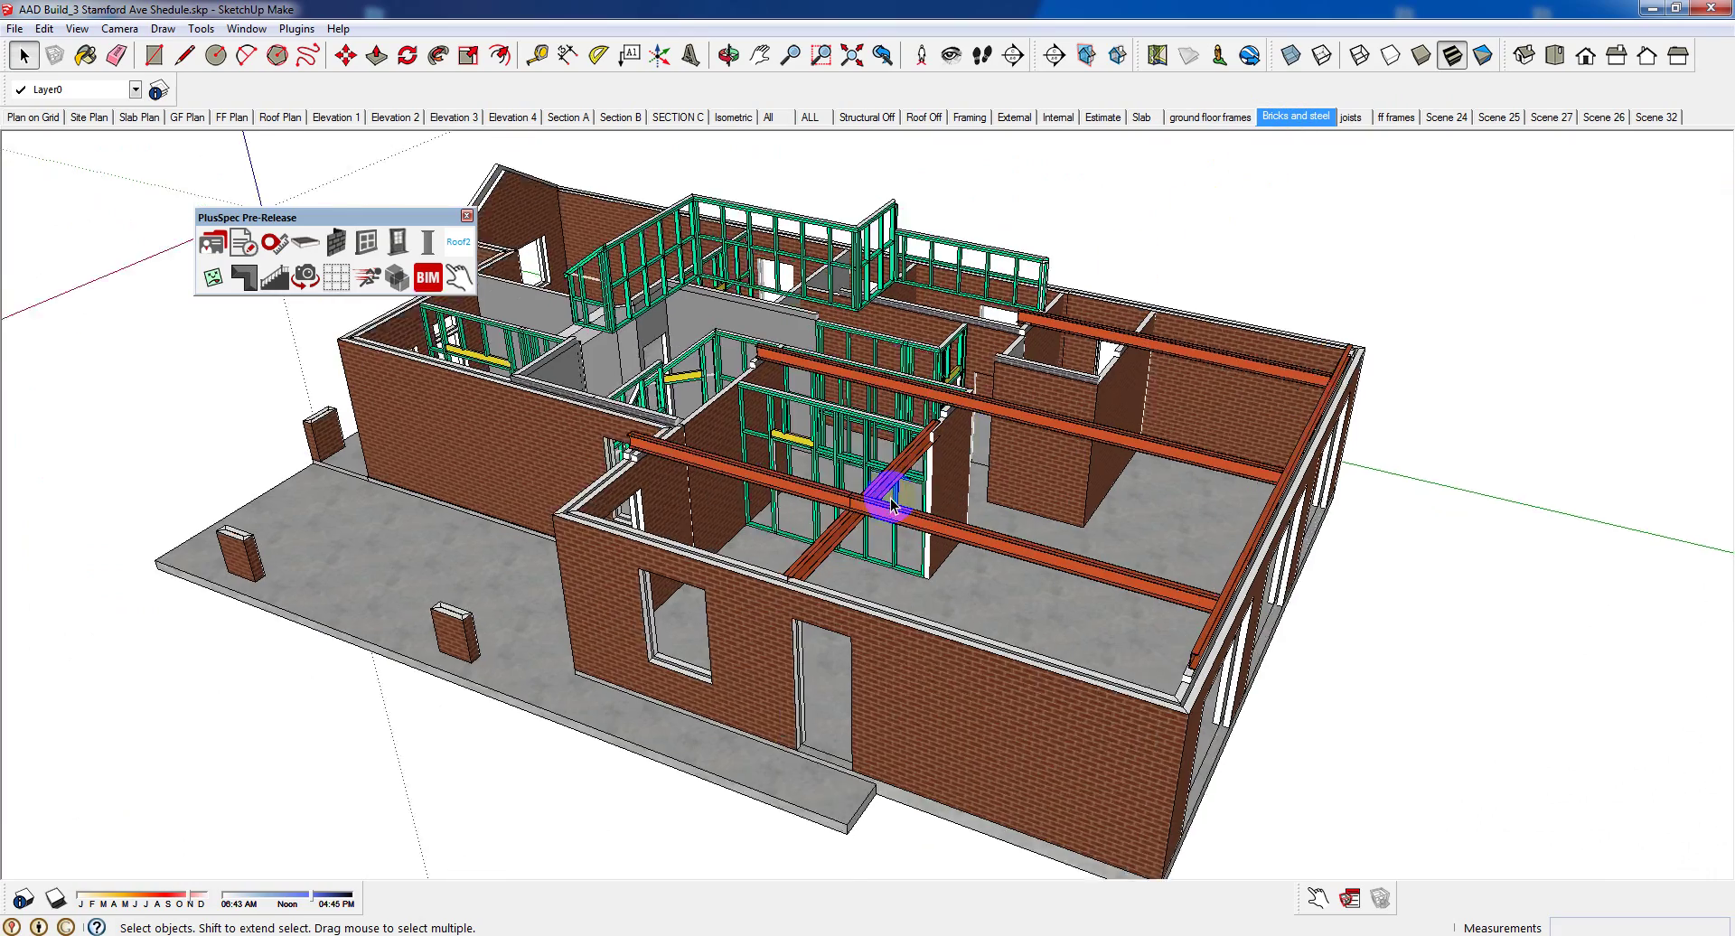
pyautogui.scroll(-2, 844, 520)
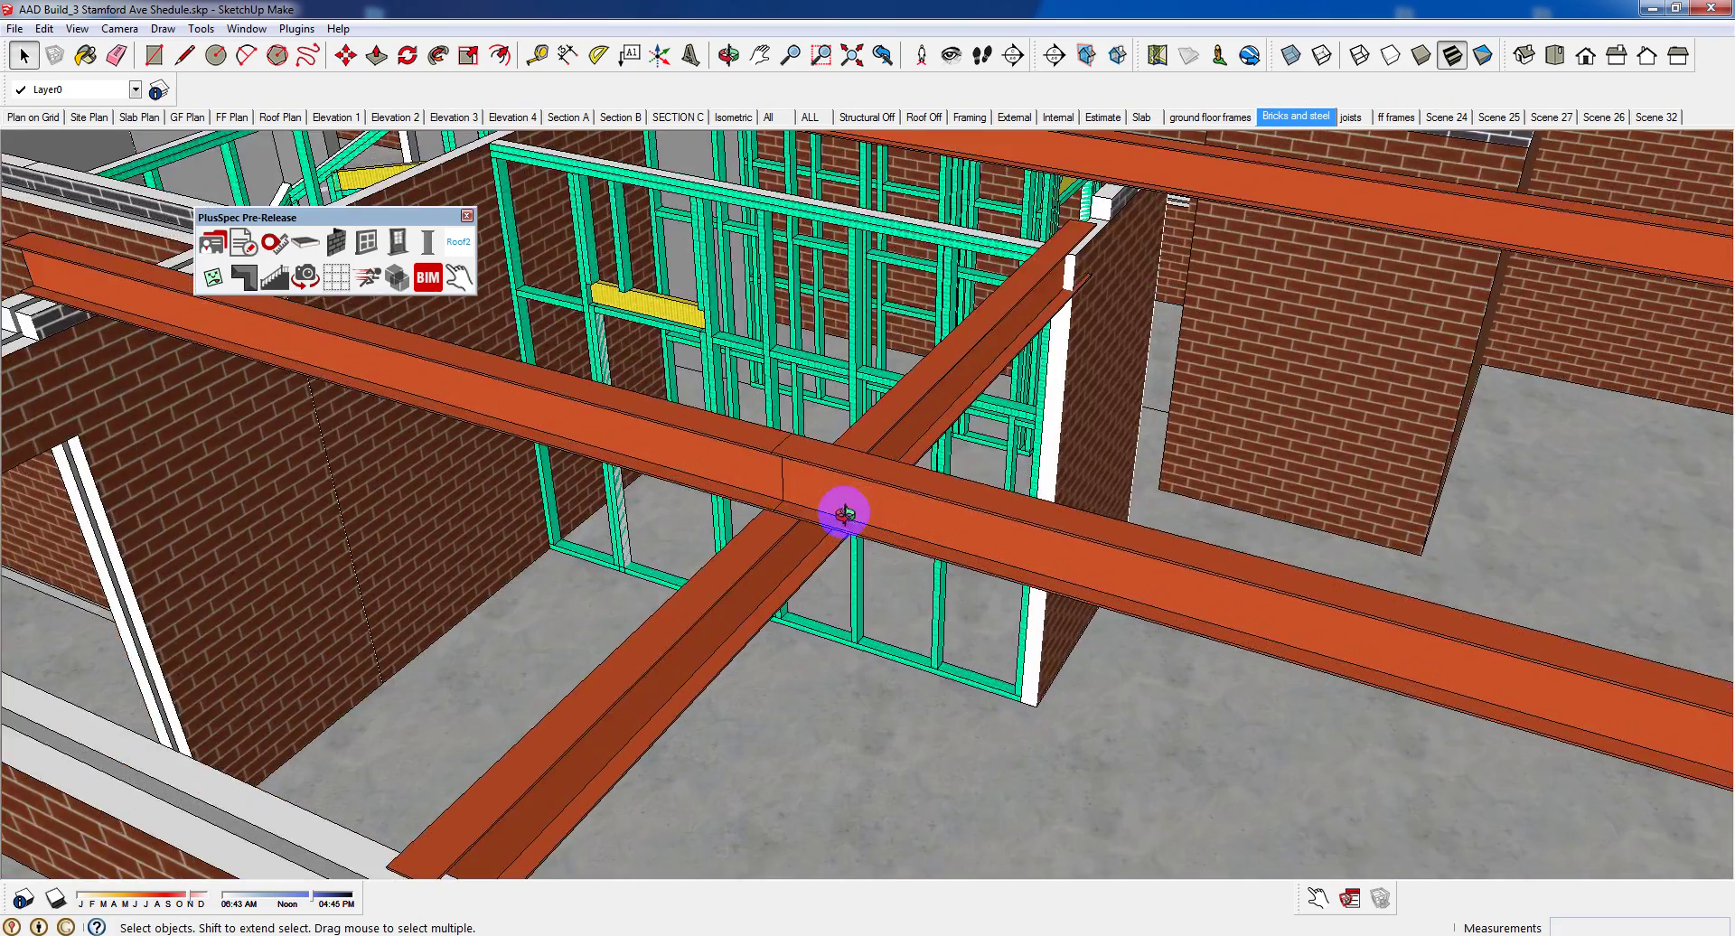
pyautogui.moveTo(841, 507); pyautogui.dragTo(895, 359, button='middle')
pyautogui.click(823, 307)
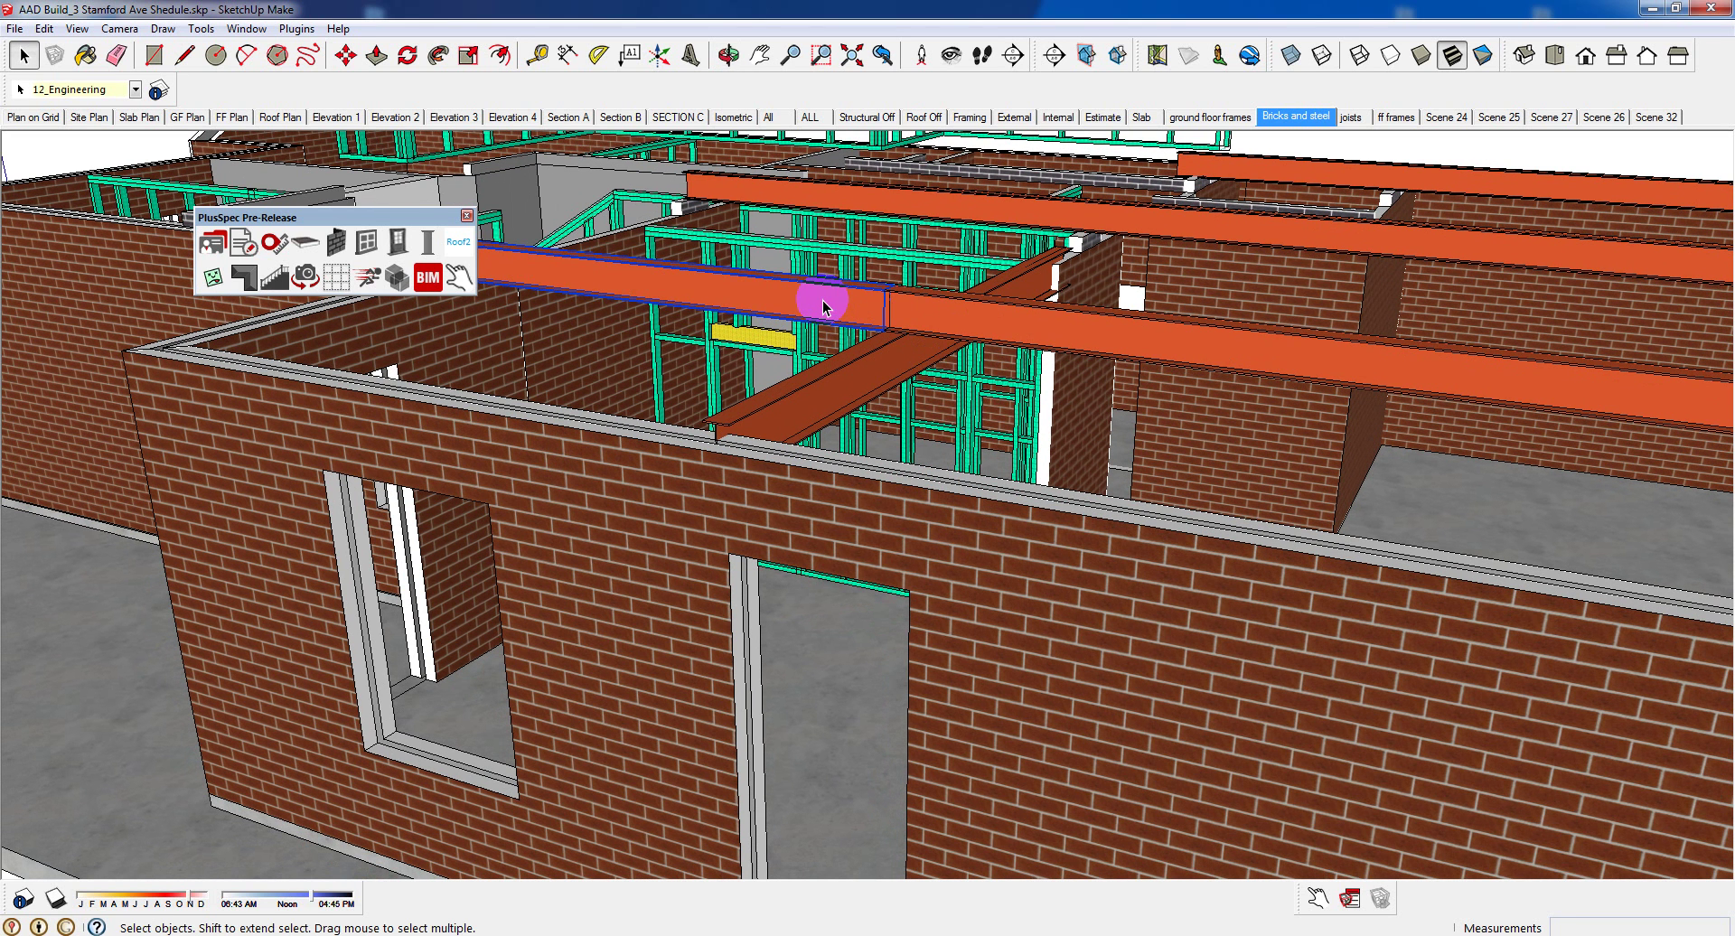
pyautogui.click(1349, 899)
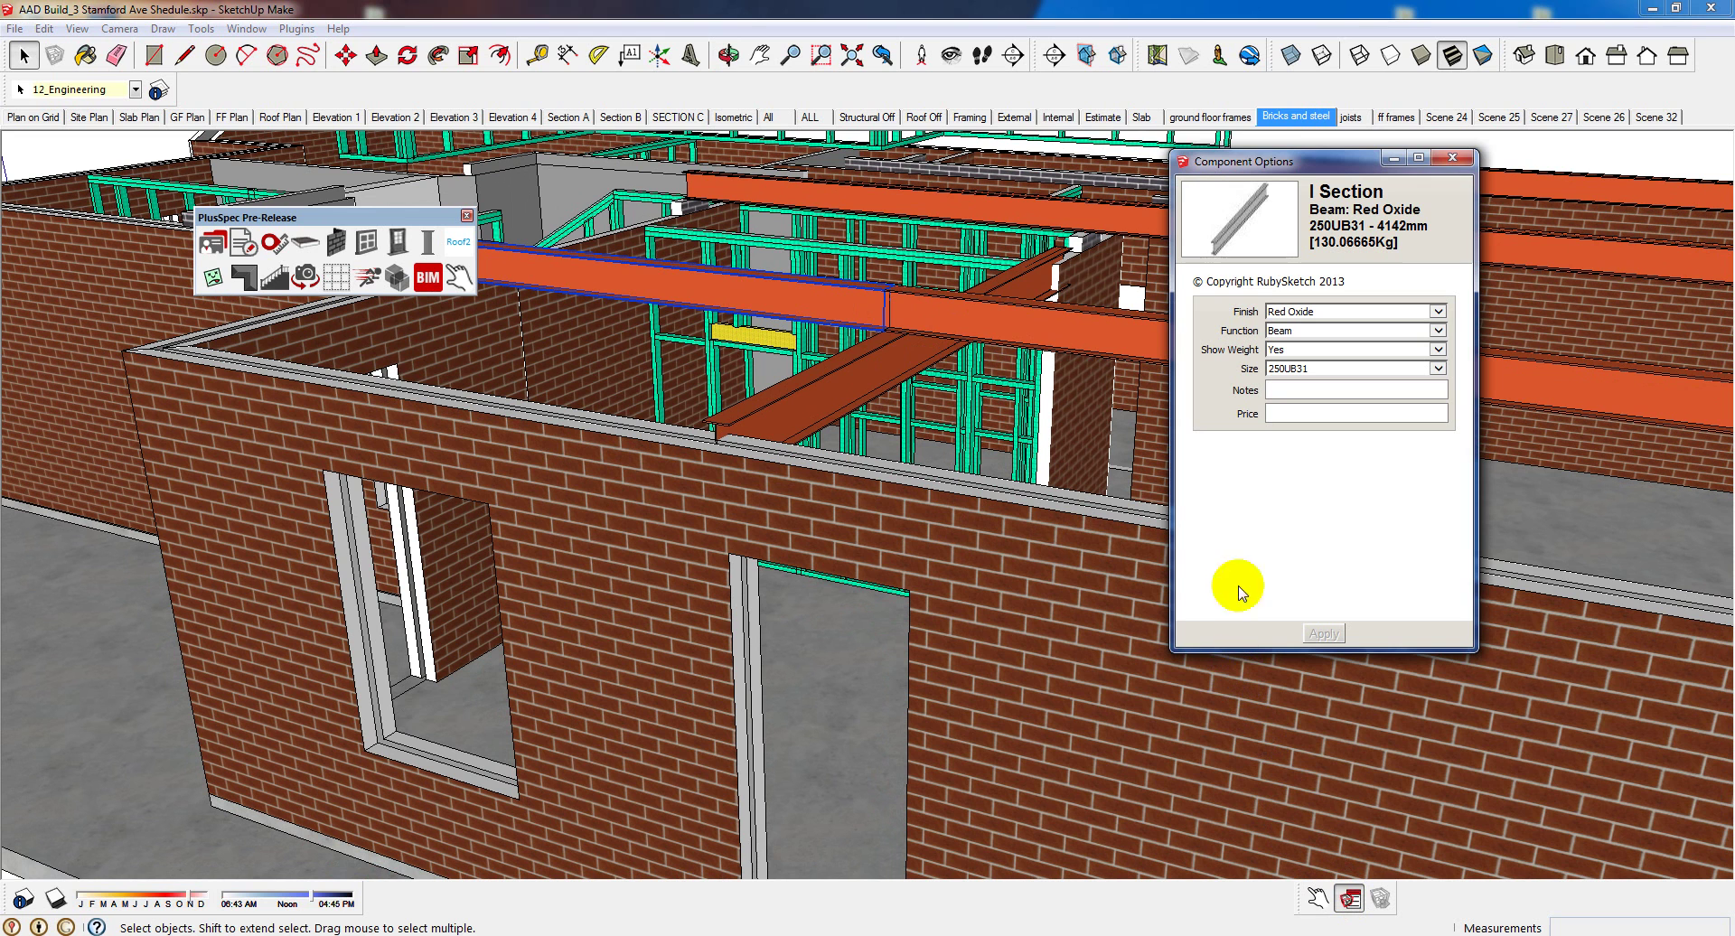
# Move the Component Options dialog aside, reselect the 250UB31 Red Oxide beam and zoom out
pyautogui.moveTo(1315, 169); pyautogui.dragTo(1434, 230)
pyautogui.click(903, 327)
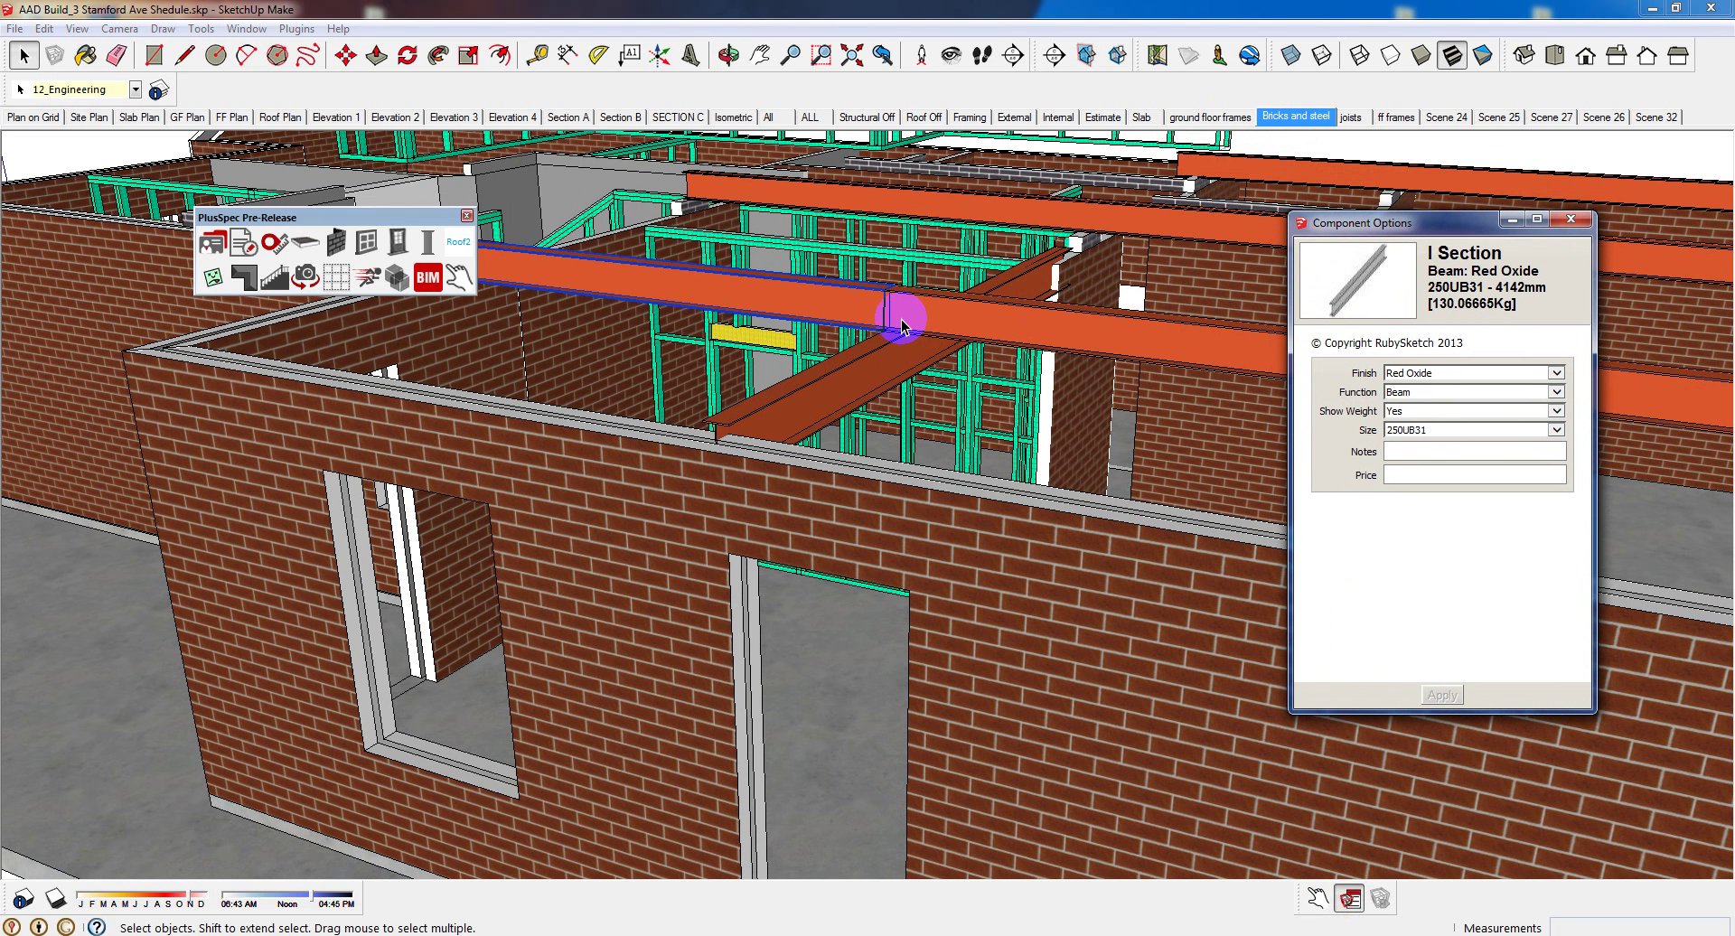
pyautogui.scroll(-6, 903, 327)
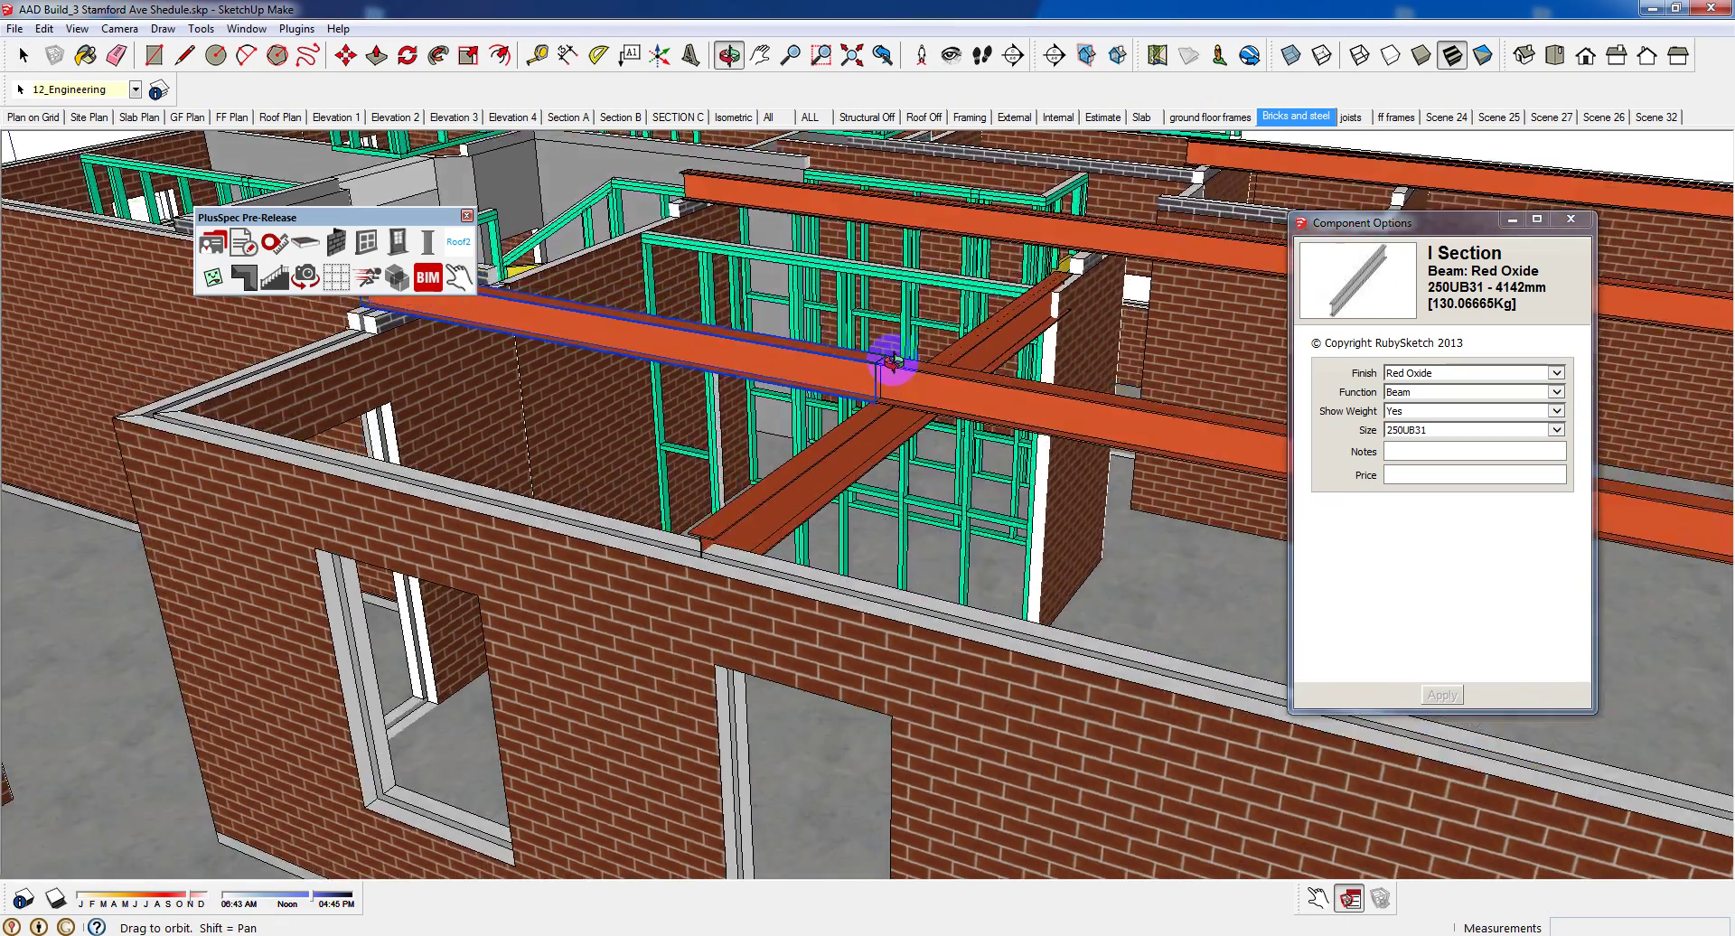
pyautogui.scroll(-2, 890, 379)
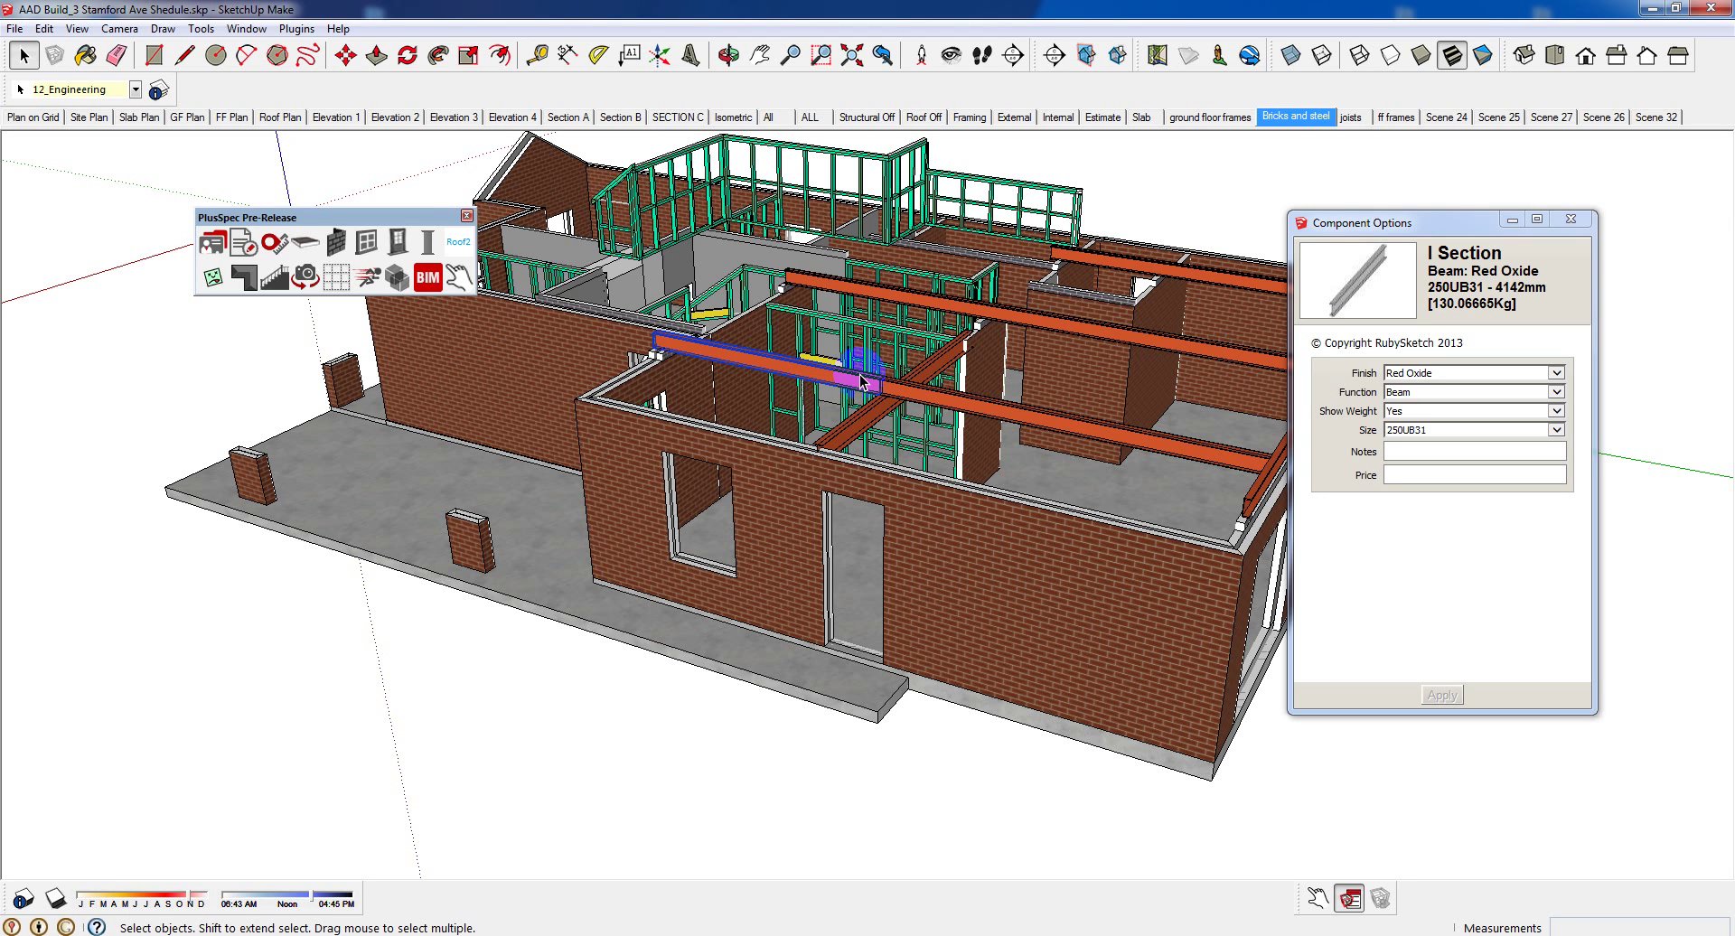
# Set the beam's finish to Galvanized and size to 610UB101, and apply
pyautogui.click(1552, 374)
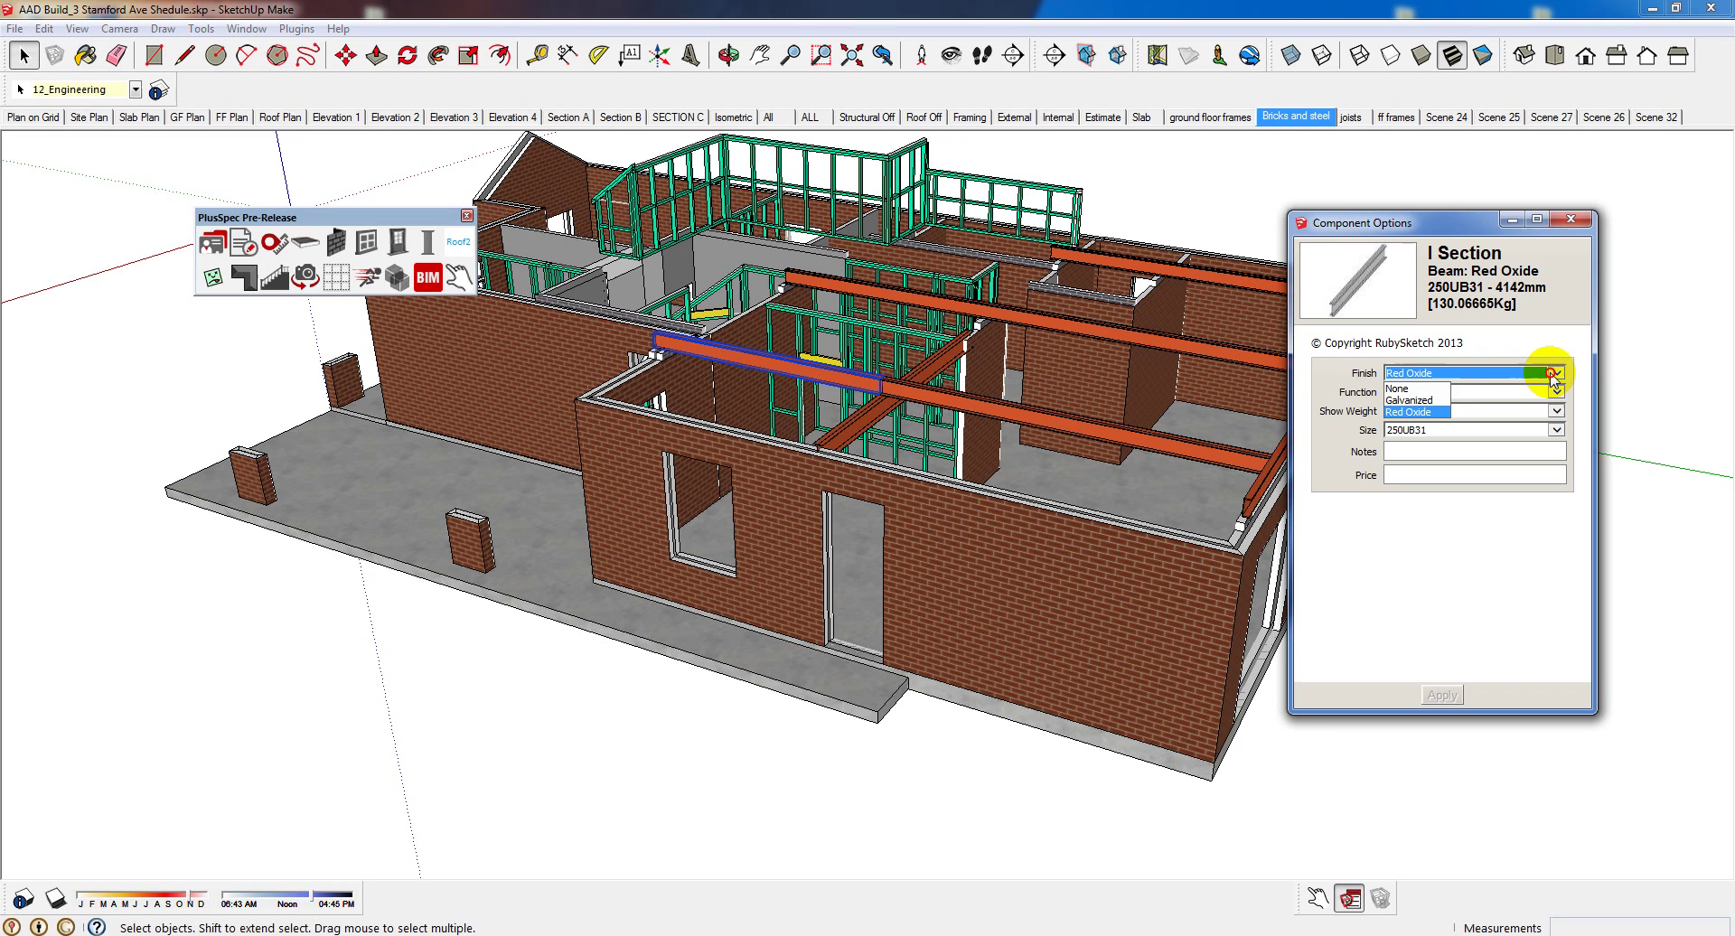
pyautogui.click(1416, 400)
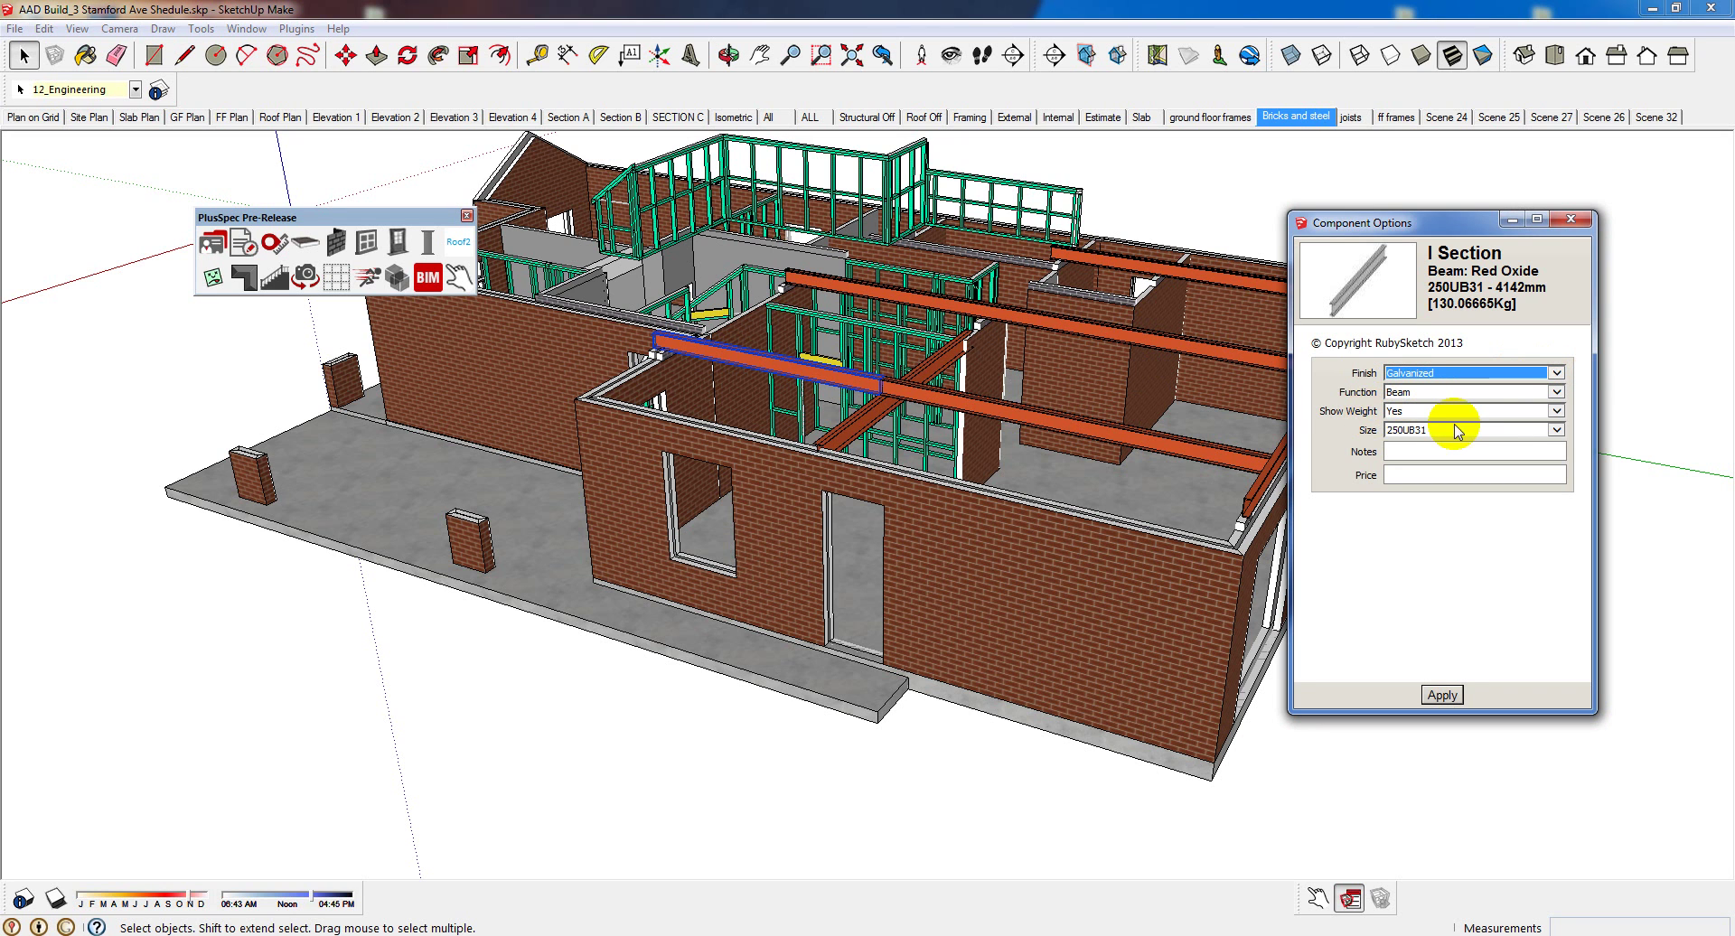
pyautogui.click(1556, 430)
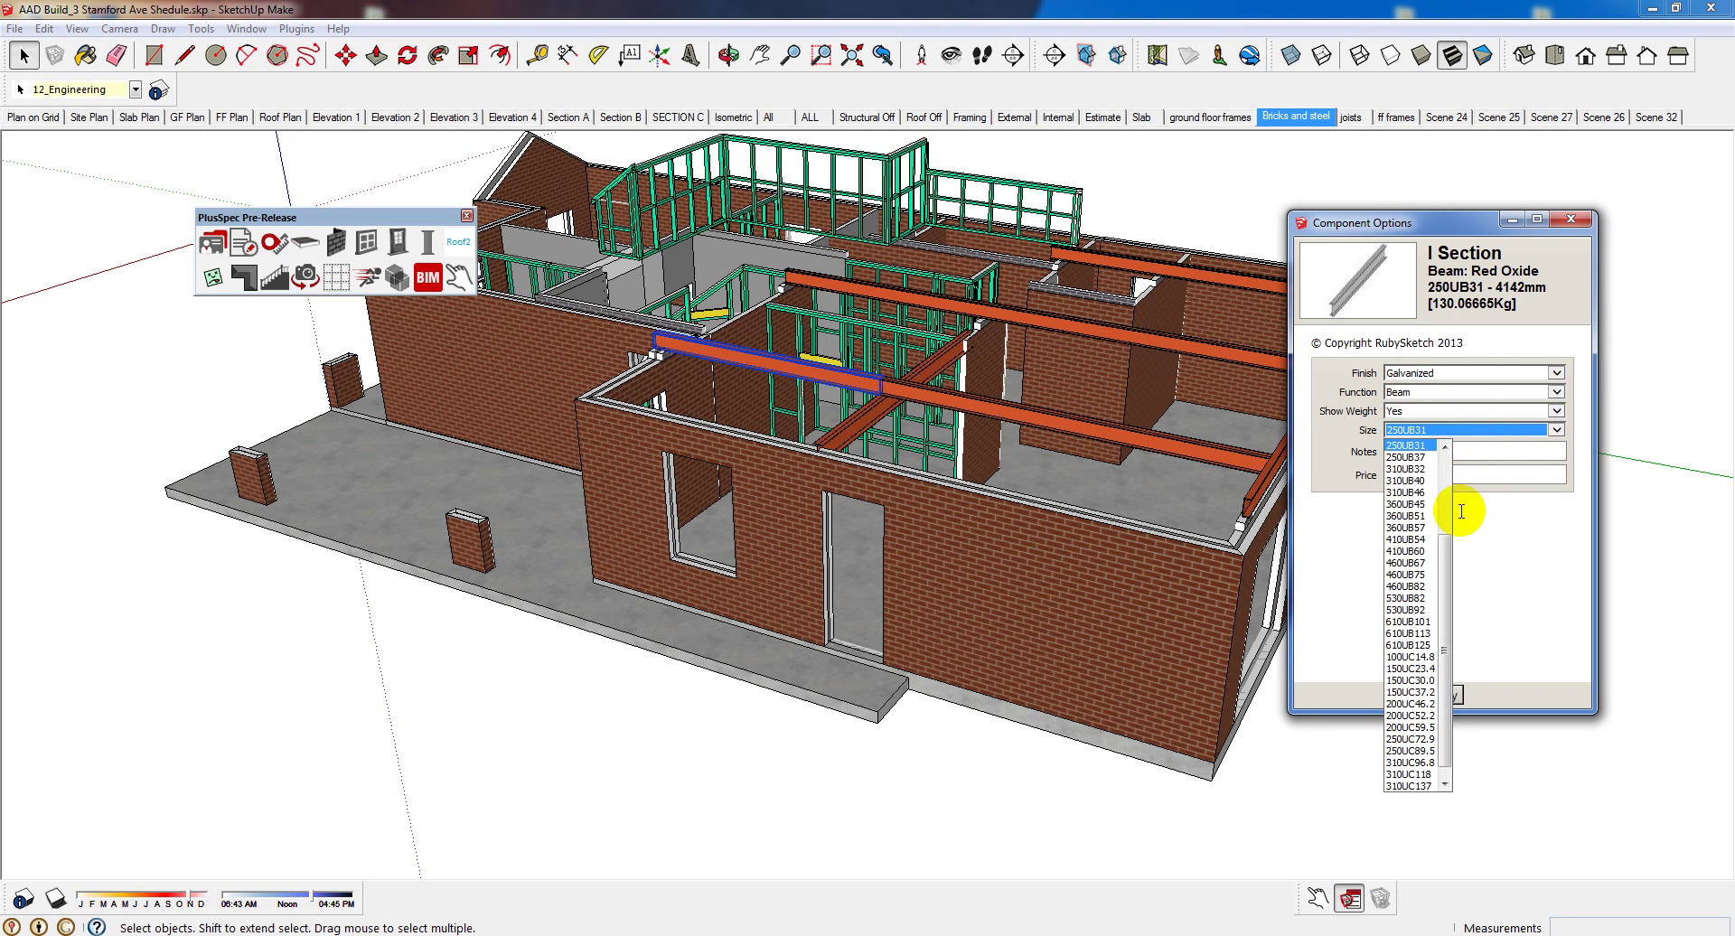
pyautogui.click(1412, 622)
pyautogui.click(1439, 695)
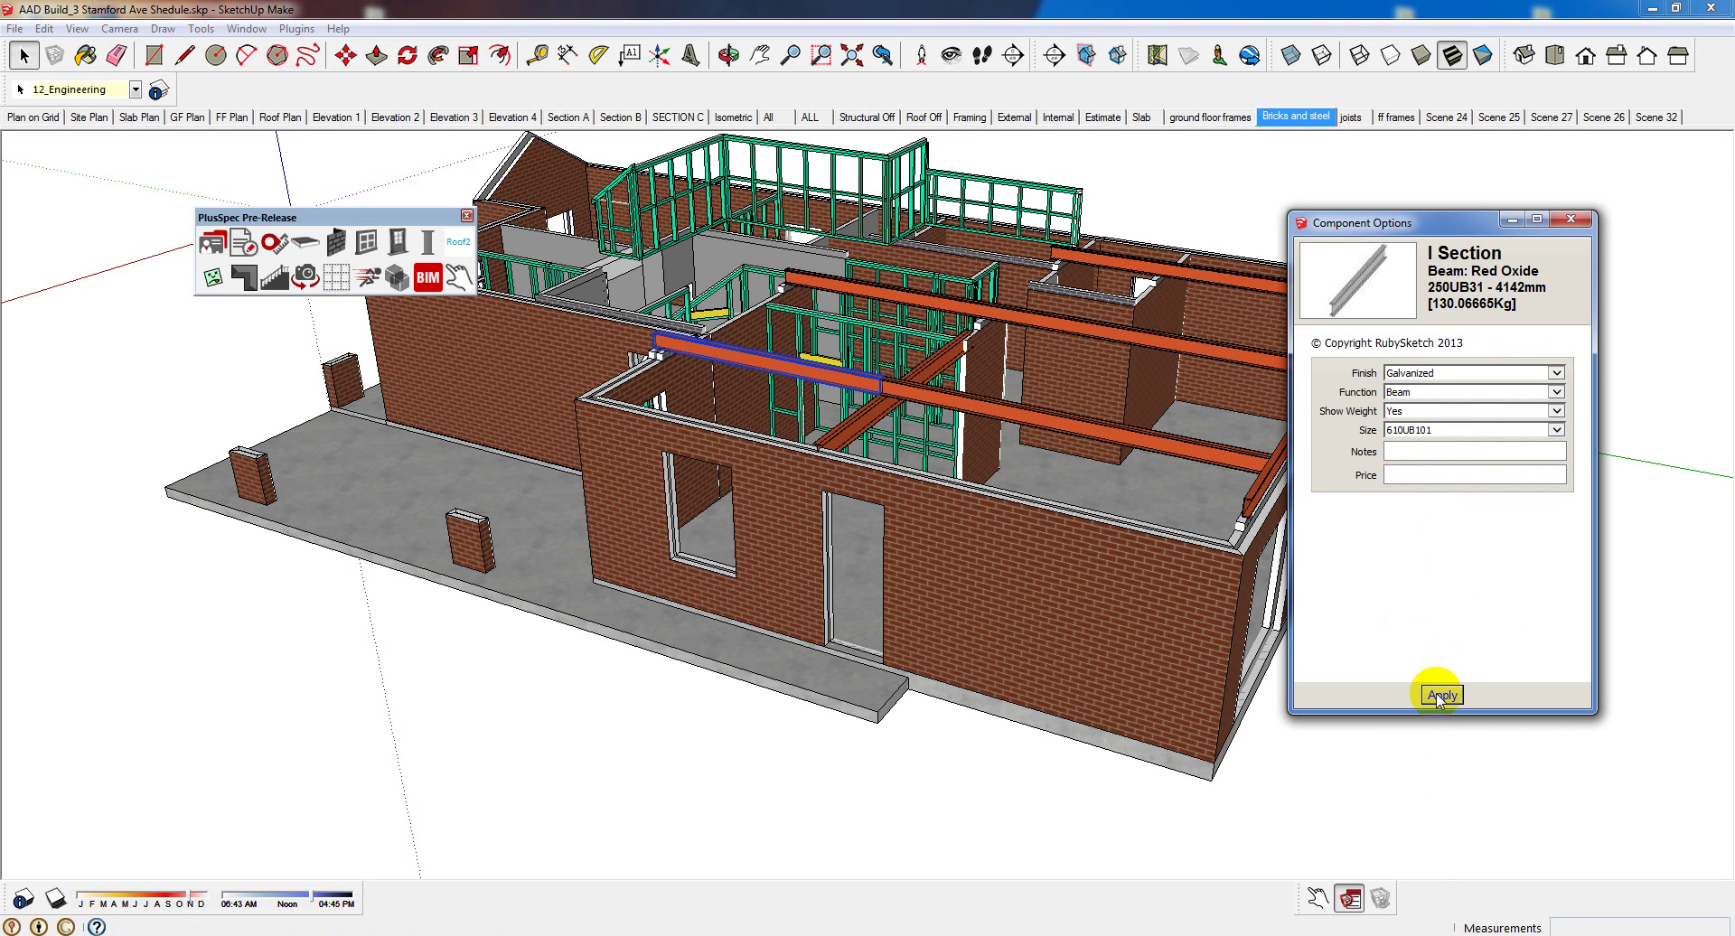
pyautogui.click(1439, 696)
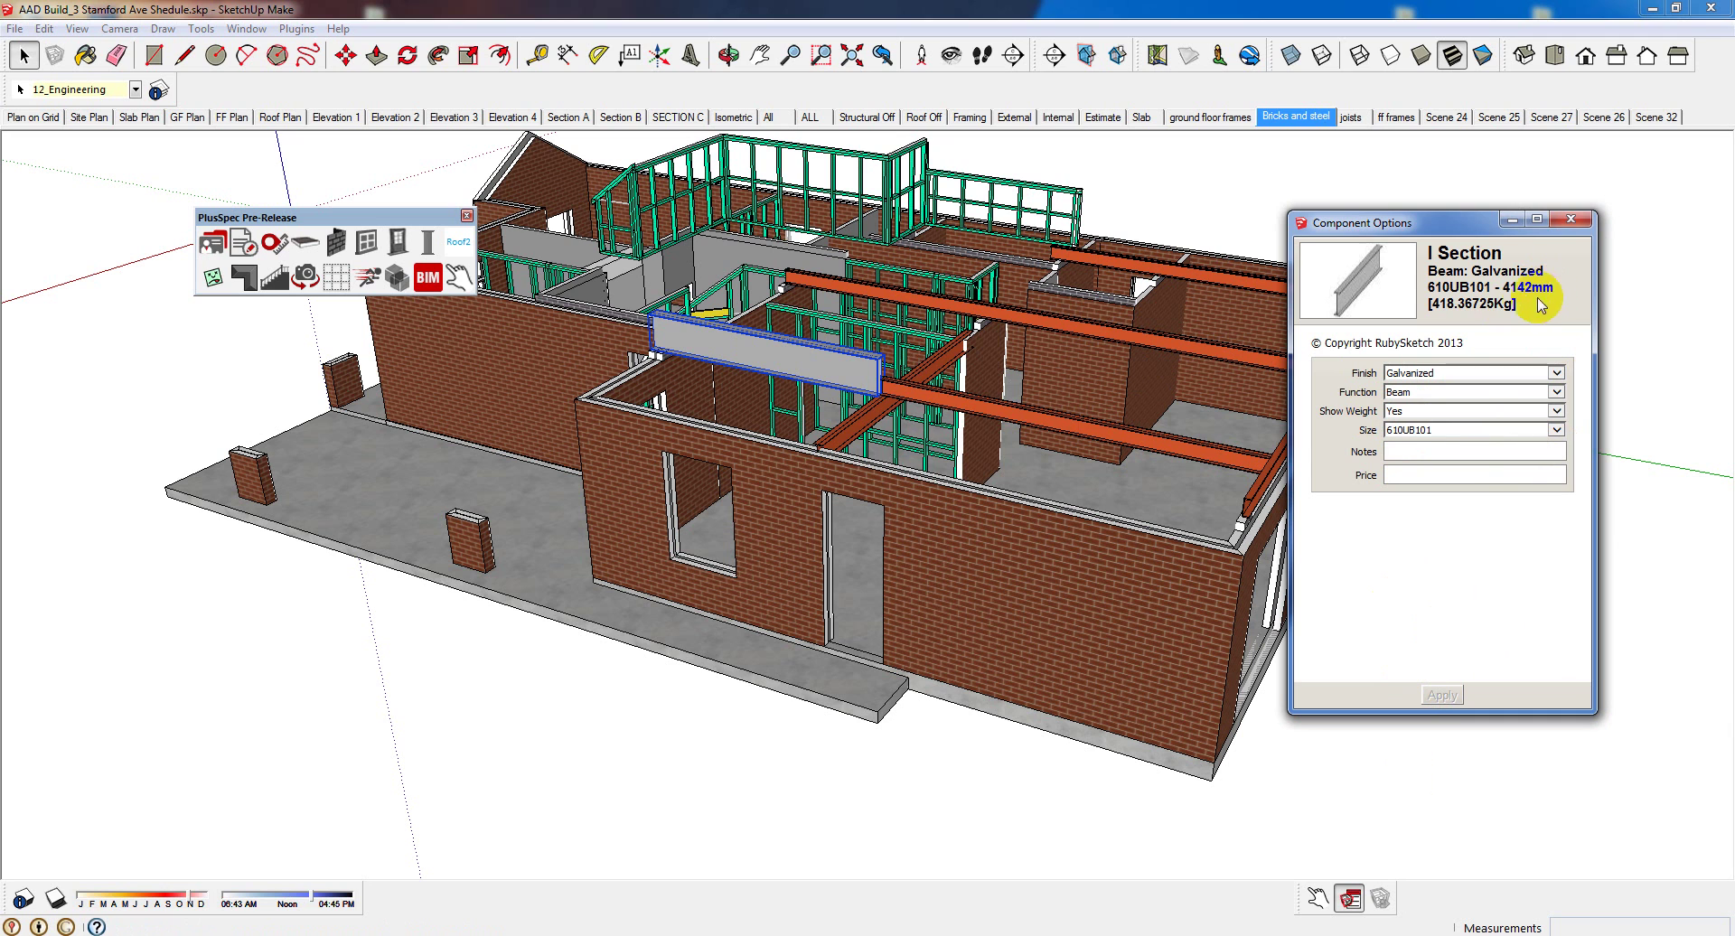
# Select the resized galvanized beam to check its 418.36725 kg weight, then orbit to the red-oxide beams
pyautogui.click(881, 363)
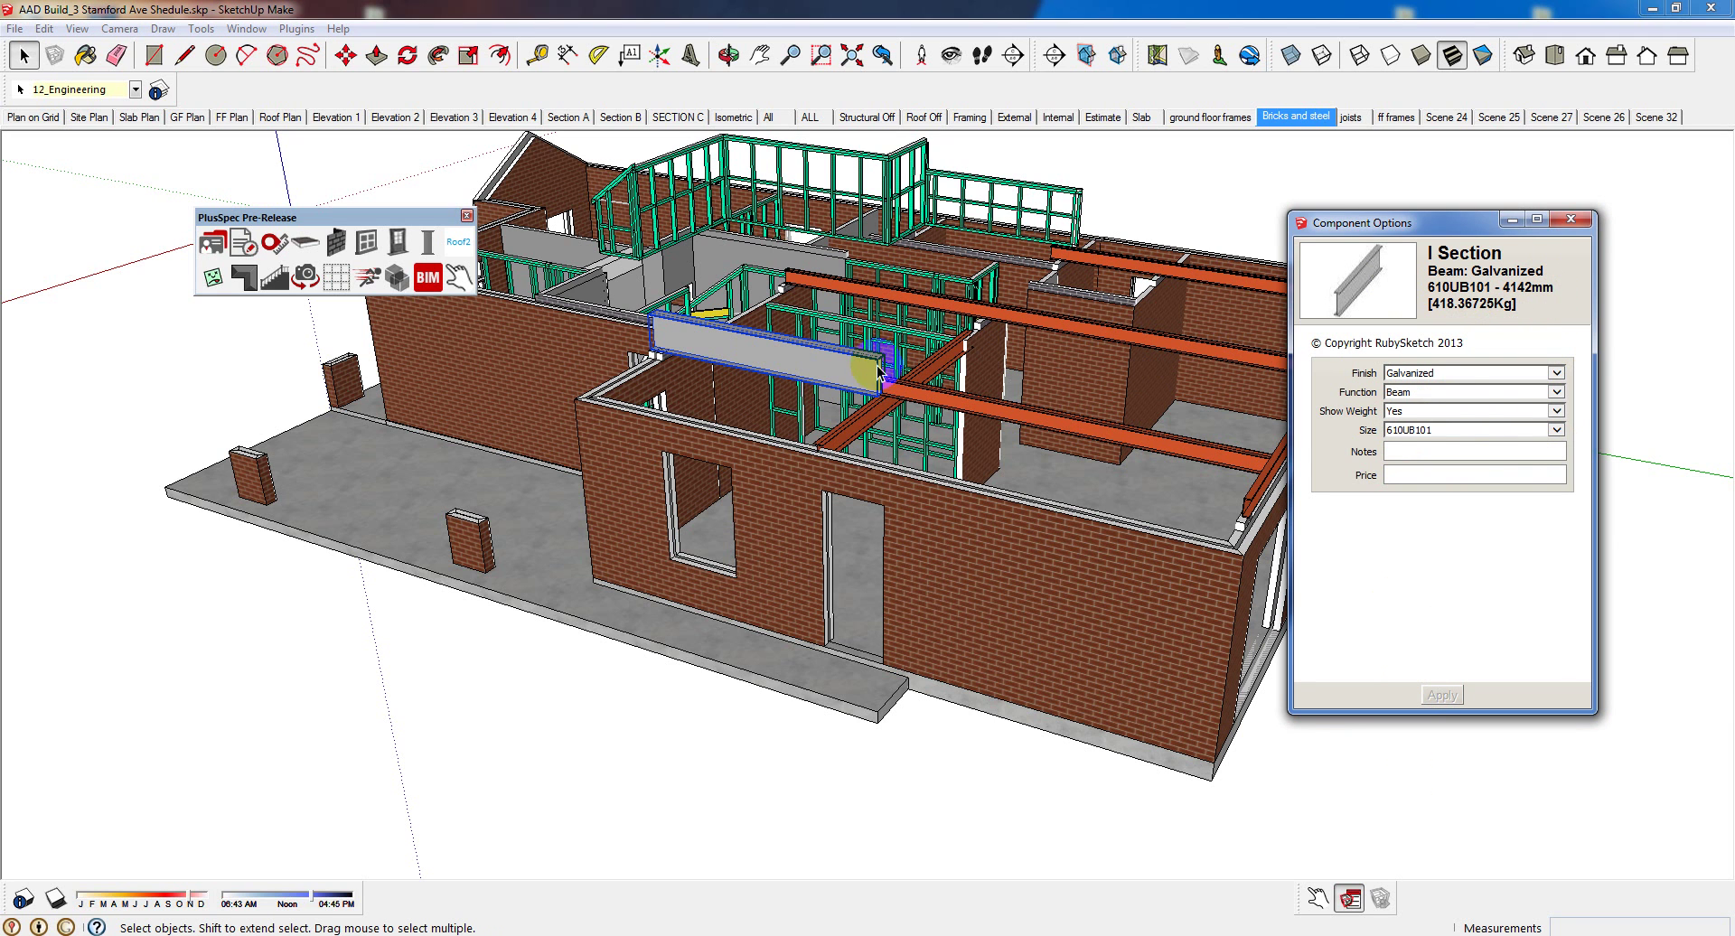
pyautogui.moveTo(1435, 287); pyautogui.dragTo(1402, 453)
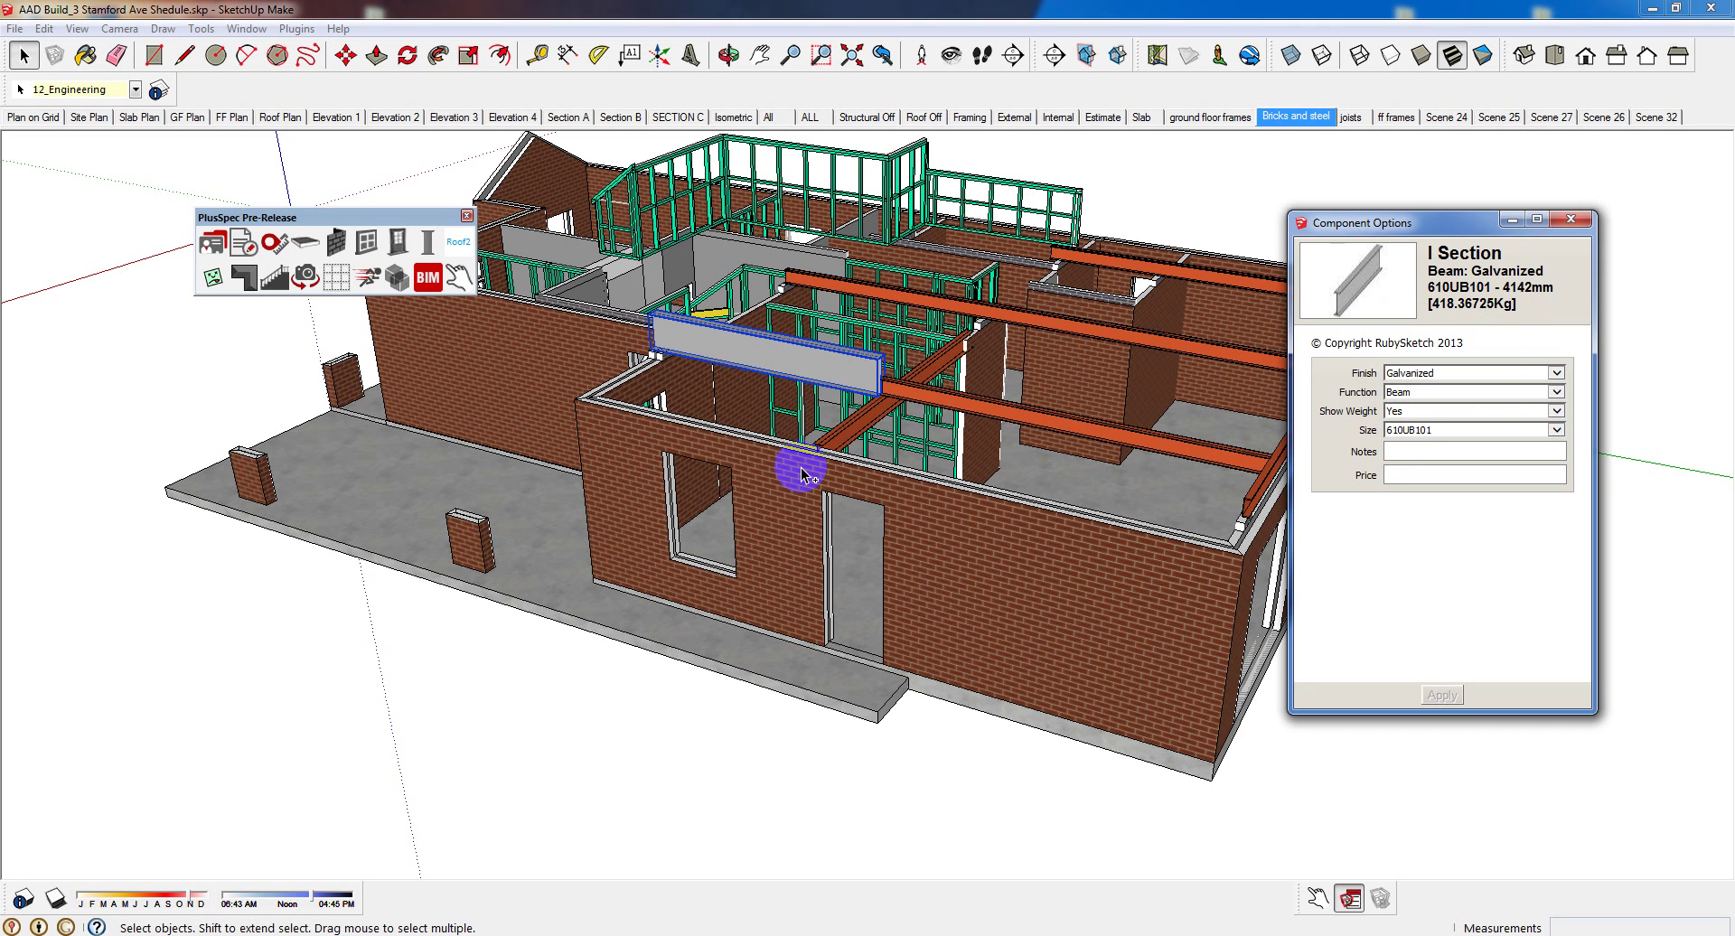
pyautogui.moveTo(859, 473); pyautogui.dragTo(764, 504, button='middle')
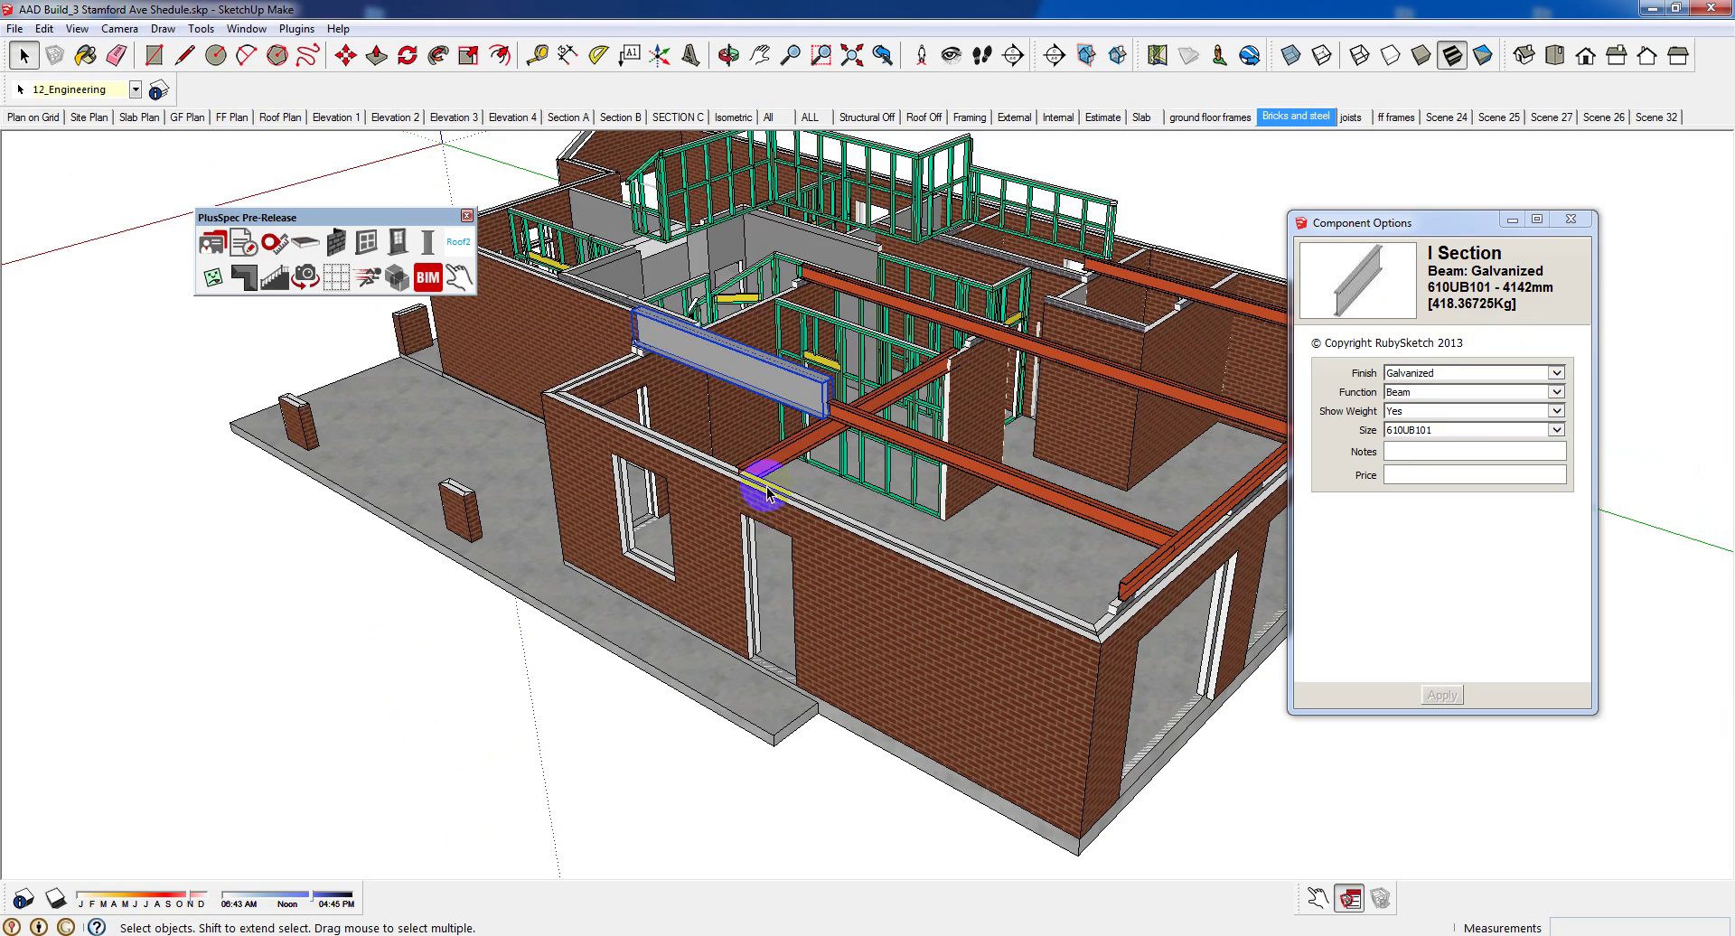
pyautogui.click(766, 492)
pyautogui.moveTo(766, 493); pyautogui.dragTo(1130, 298, button='middle')
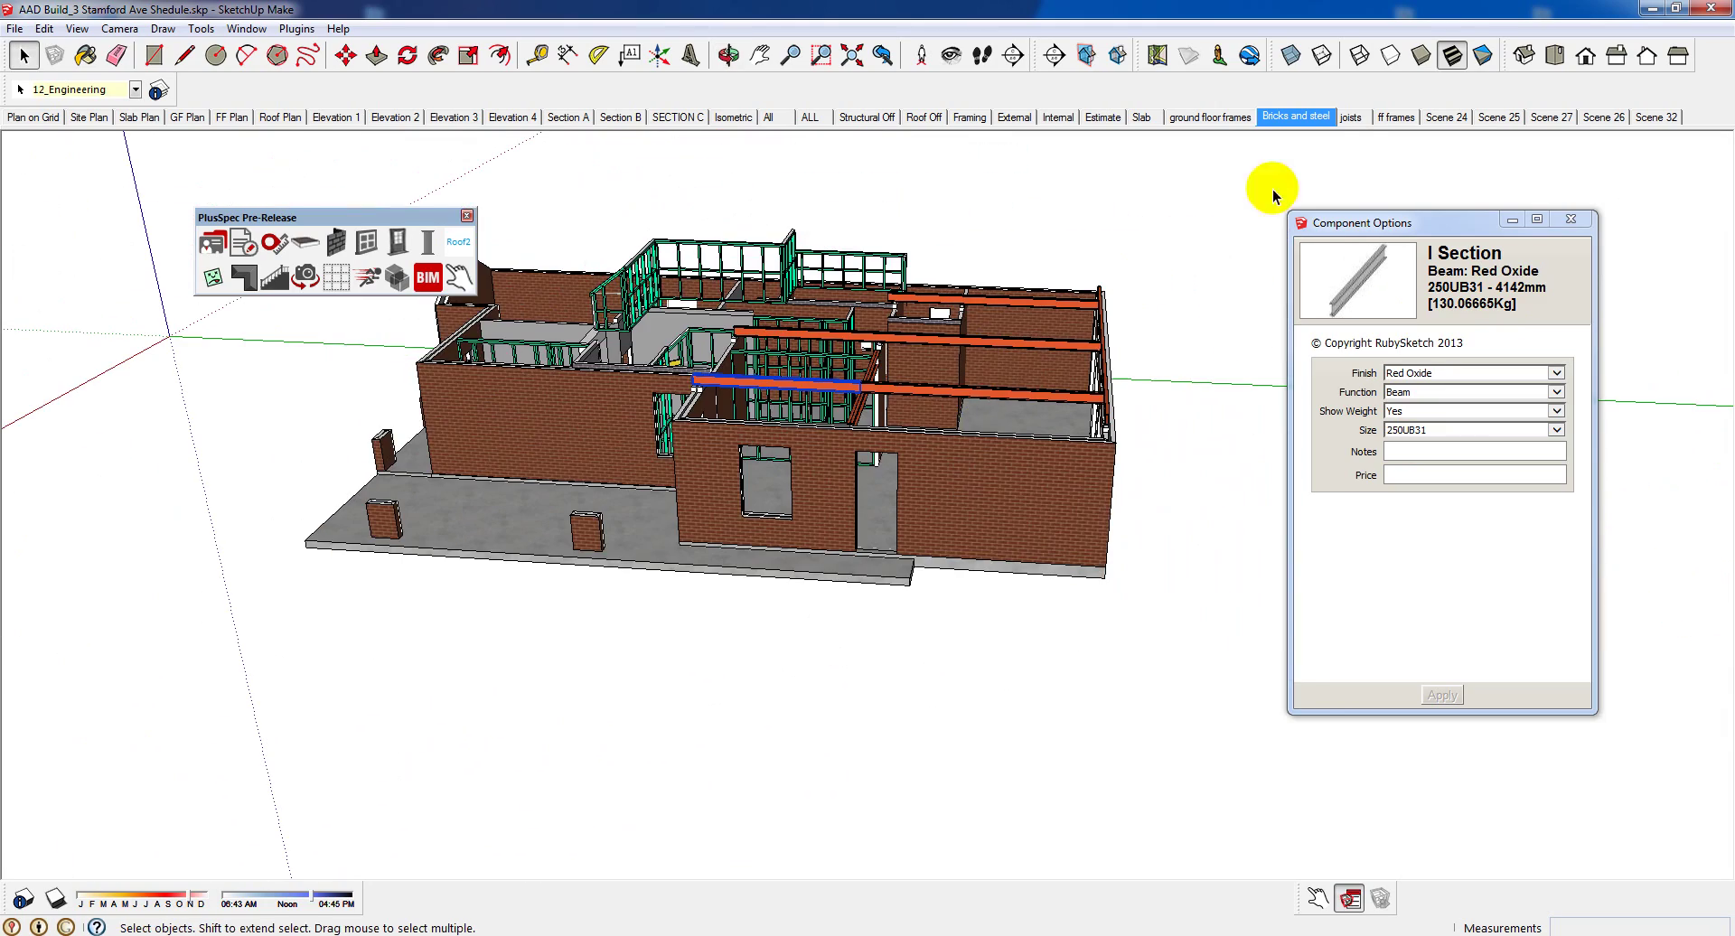
pyautogui.click(1351, 117)
pyautogui.scroll(6, 930, 416)
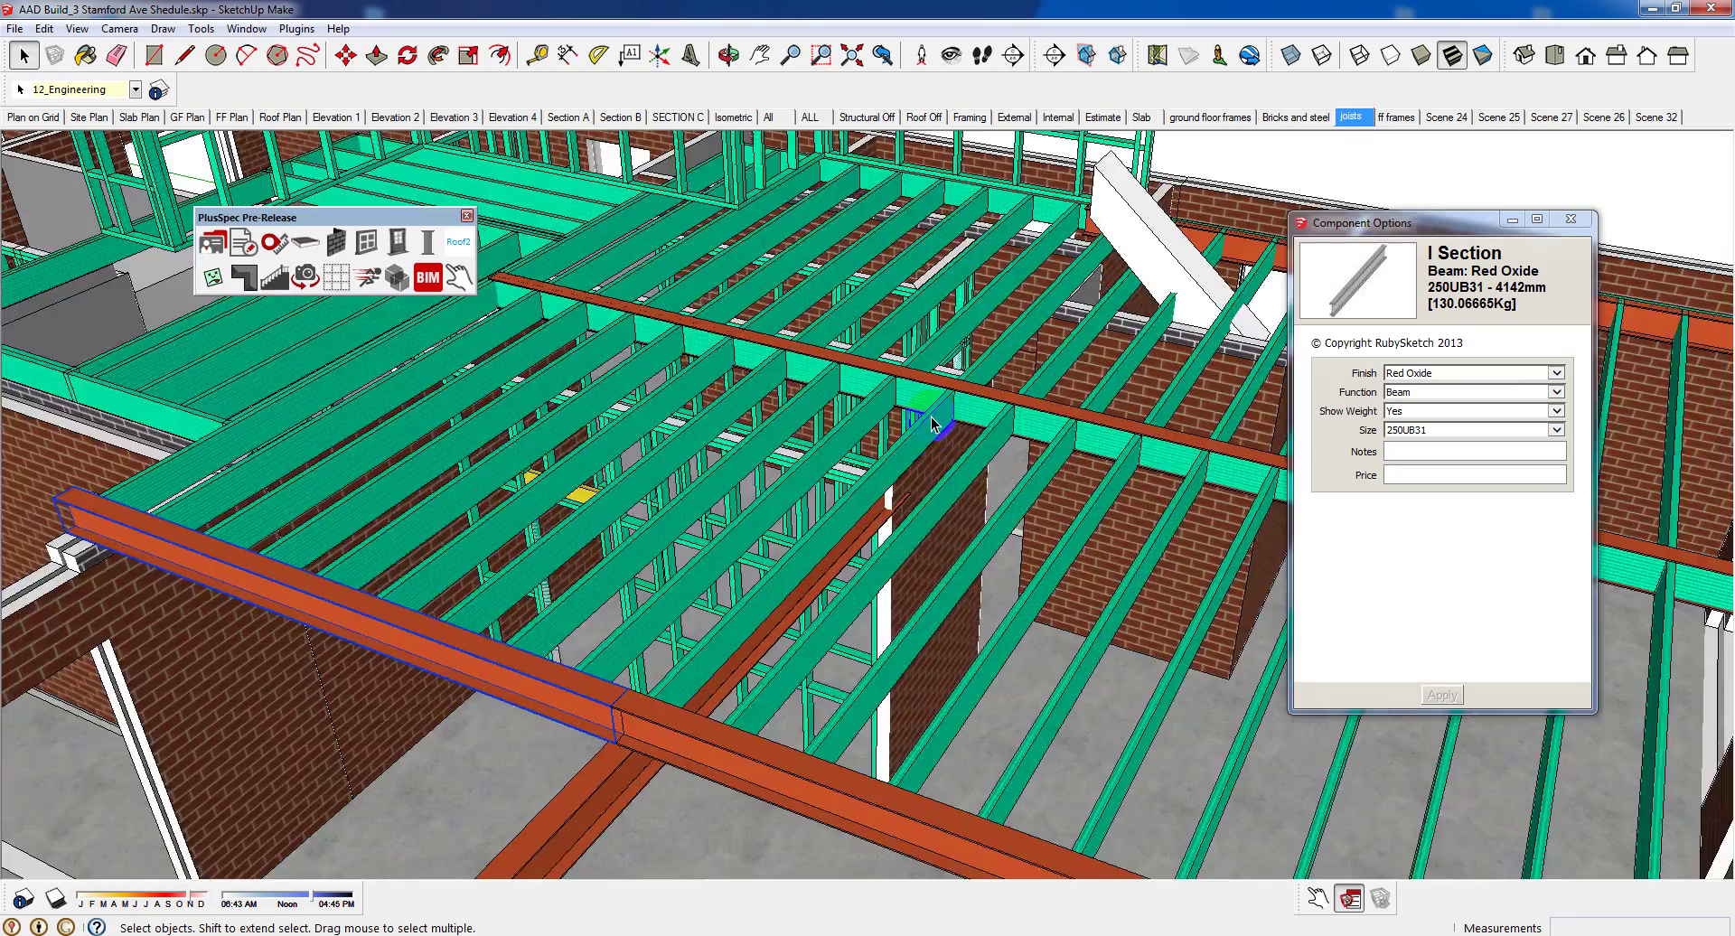
pyautogui.scroll(5, 907, 448)
pyautogui.scroll(2, 972, 273)
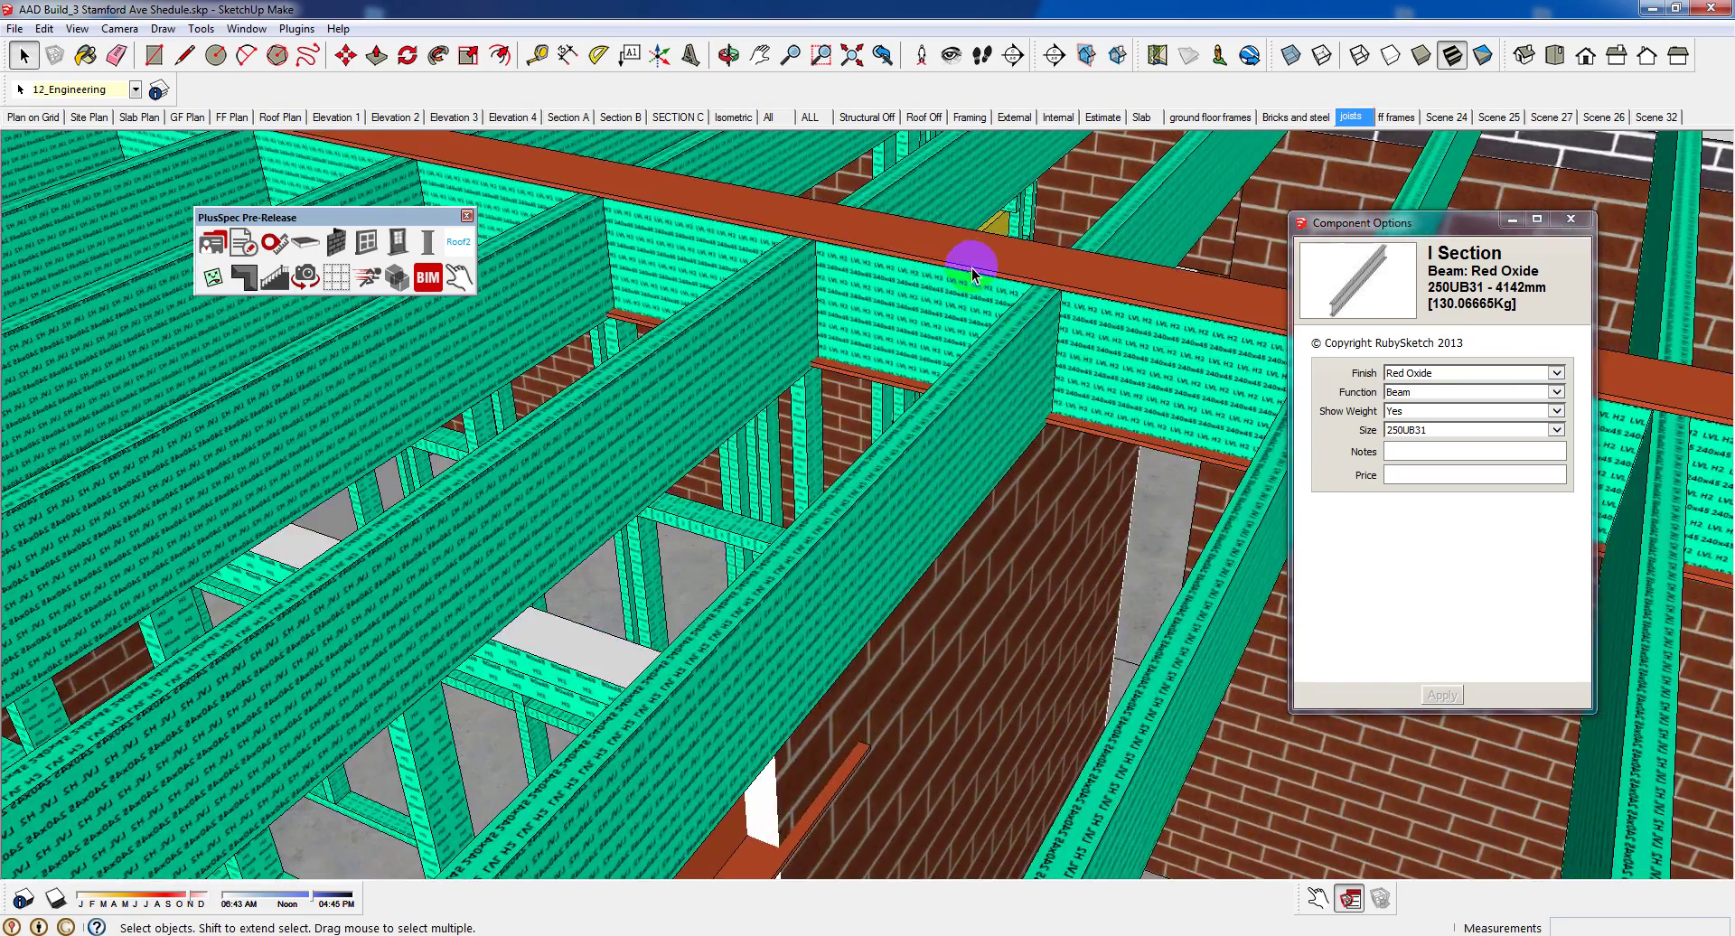
pyautogui.scroll(2, 927, 289)
pyautogui.scroll(-8, 926, 289)
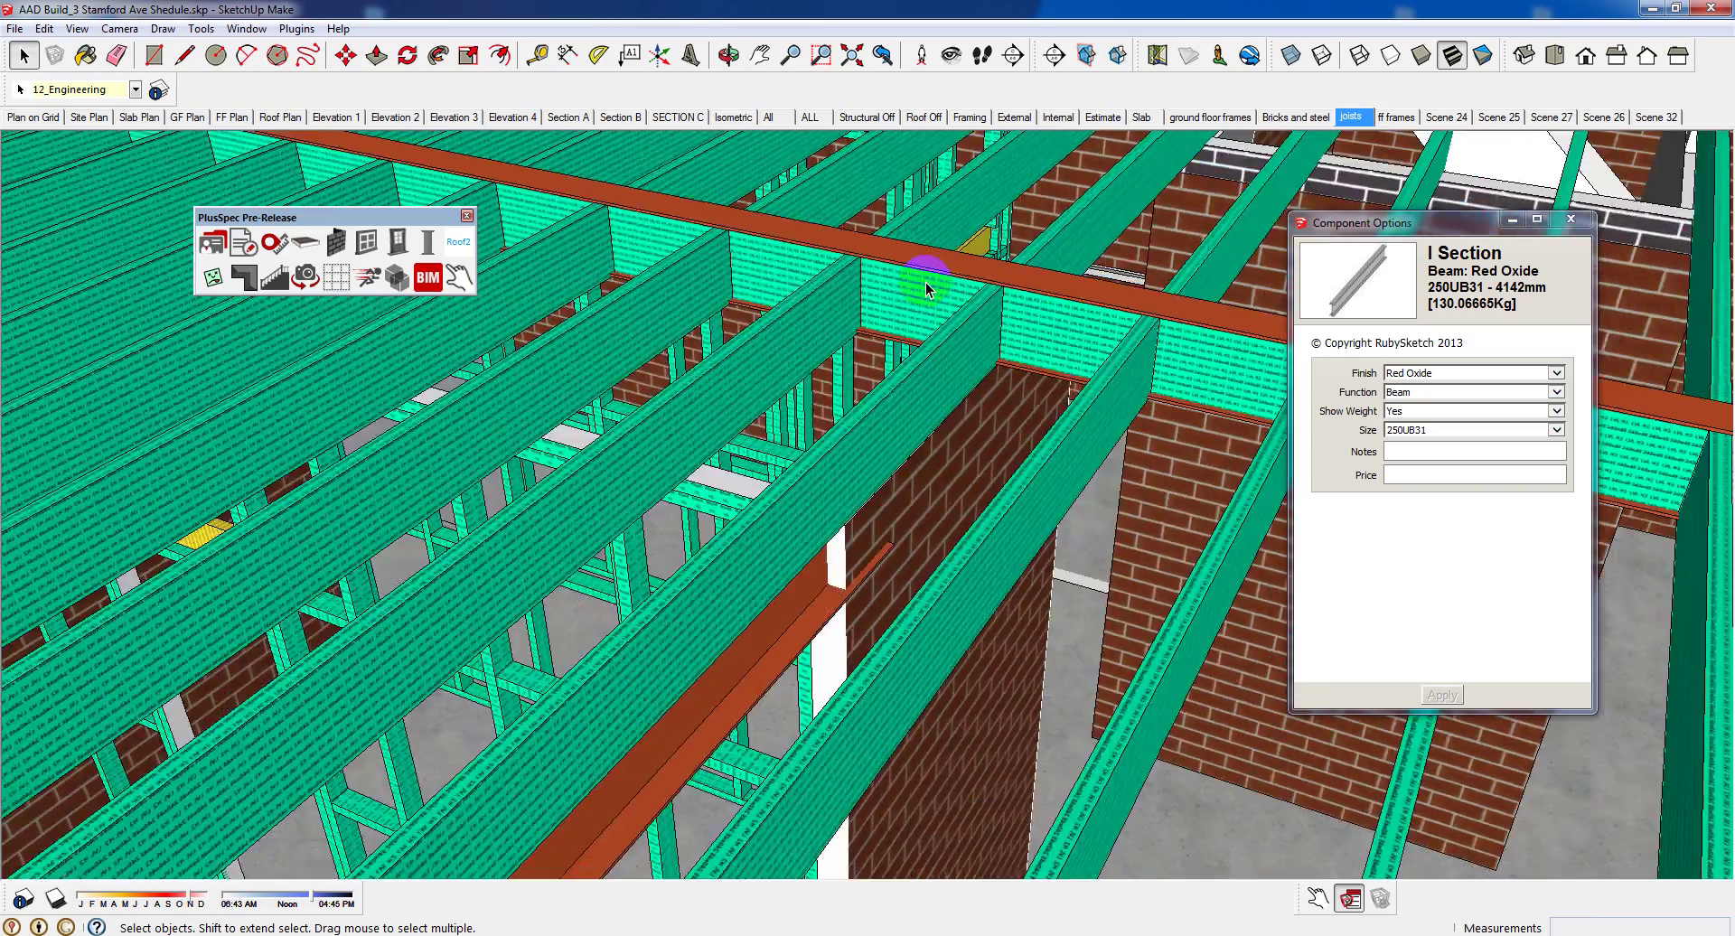
pyautogui.scroll(-10, 926, 289)
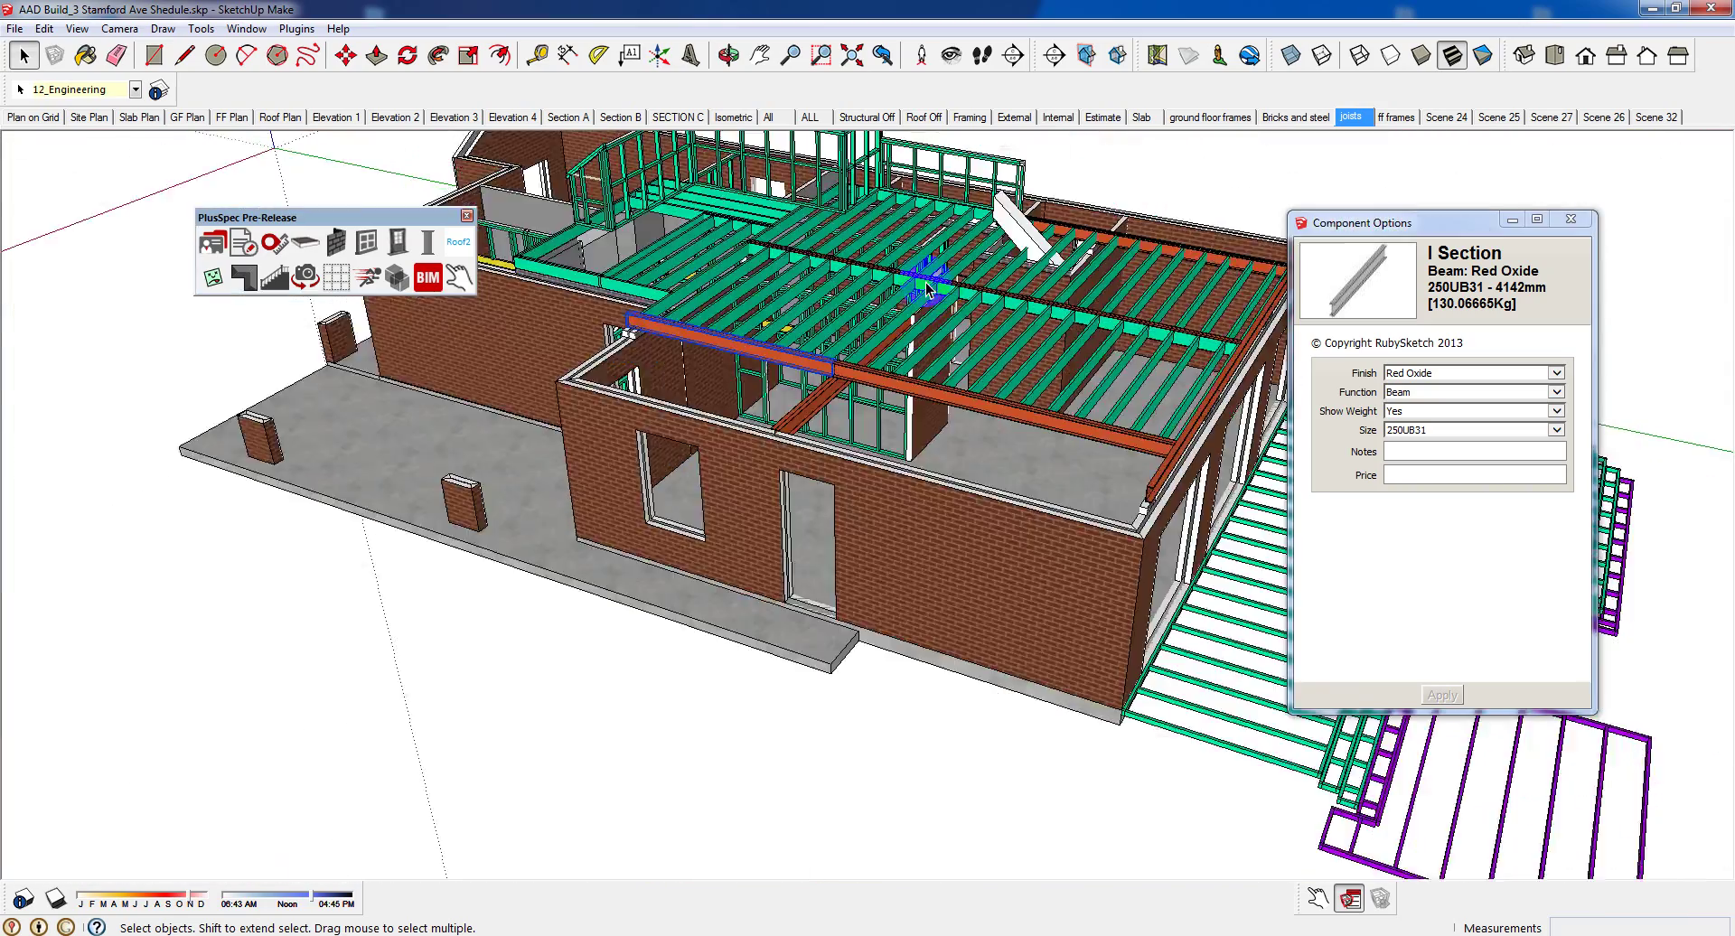
pyautogui.moveTo(924, 316); pyautogui.dragTo(963, 310, button='middle')
pyautogui.click(1396, 117)
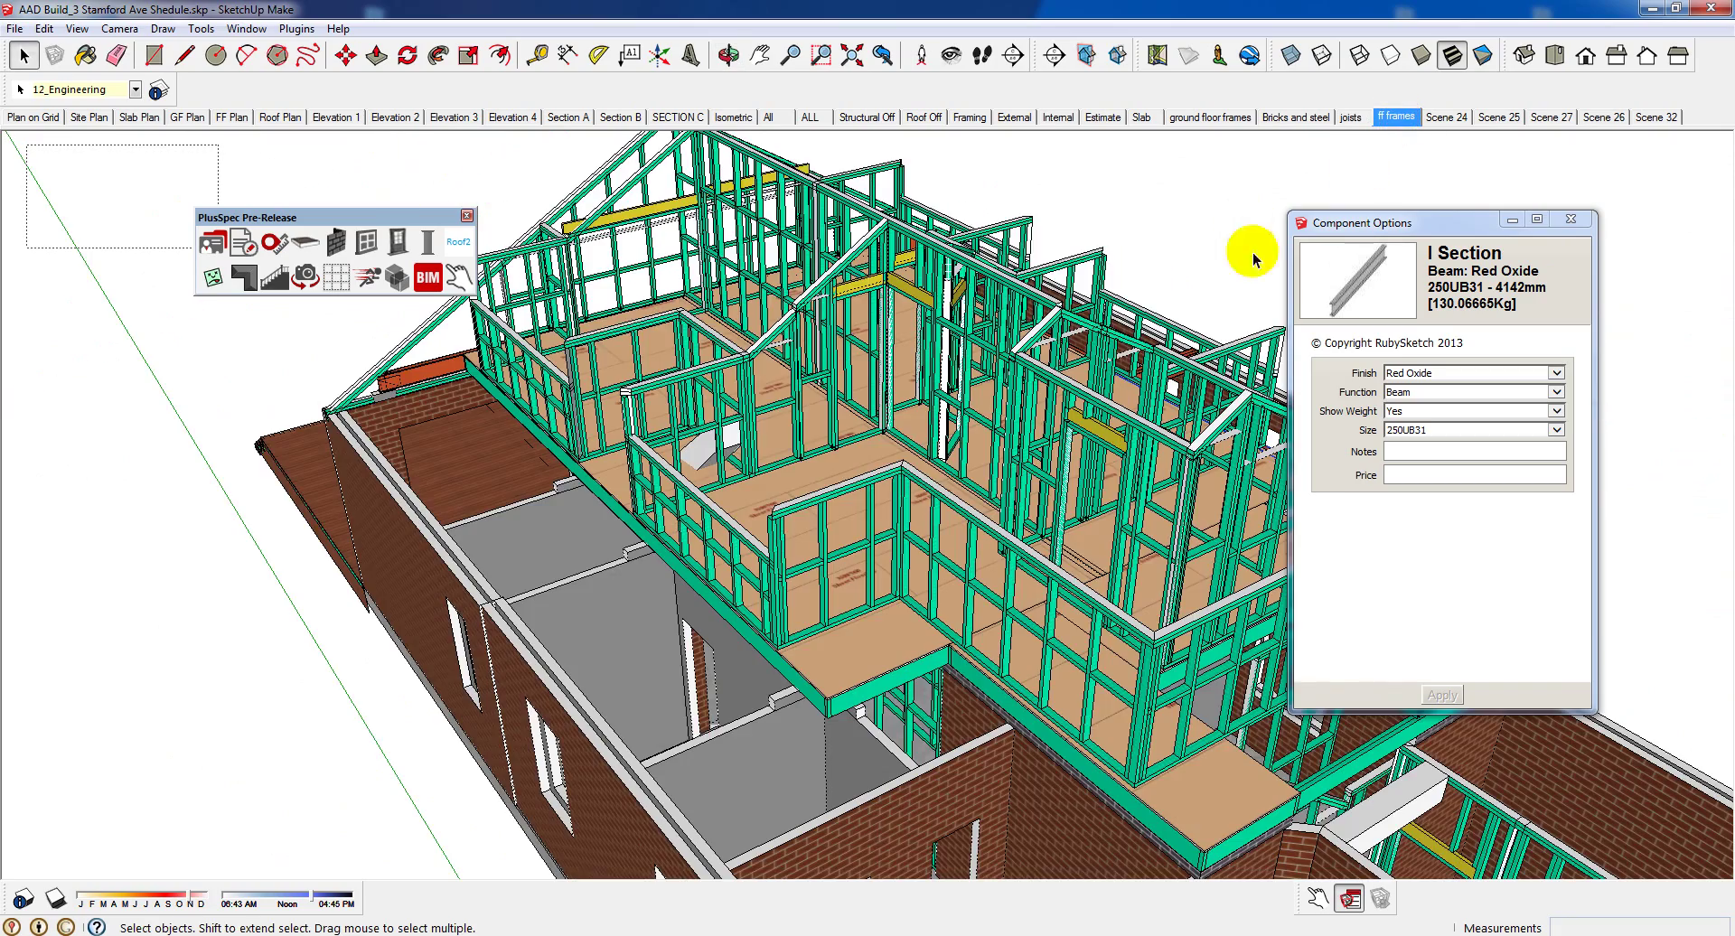
pyautogui.moveTo(791, 535); pyautogui.dragTo(949, 495, button='middle')
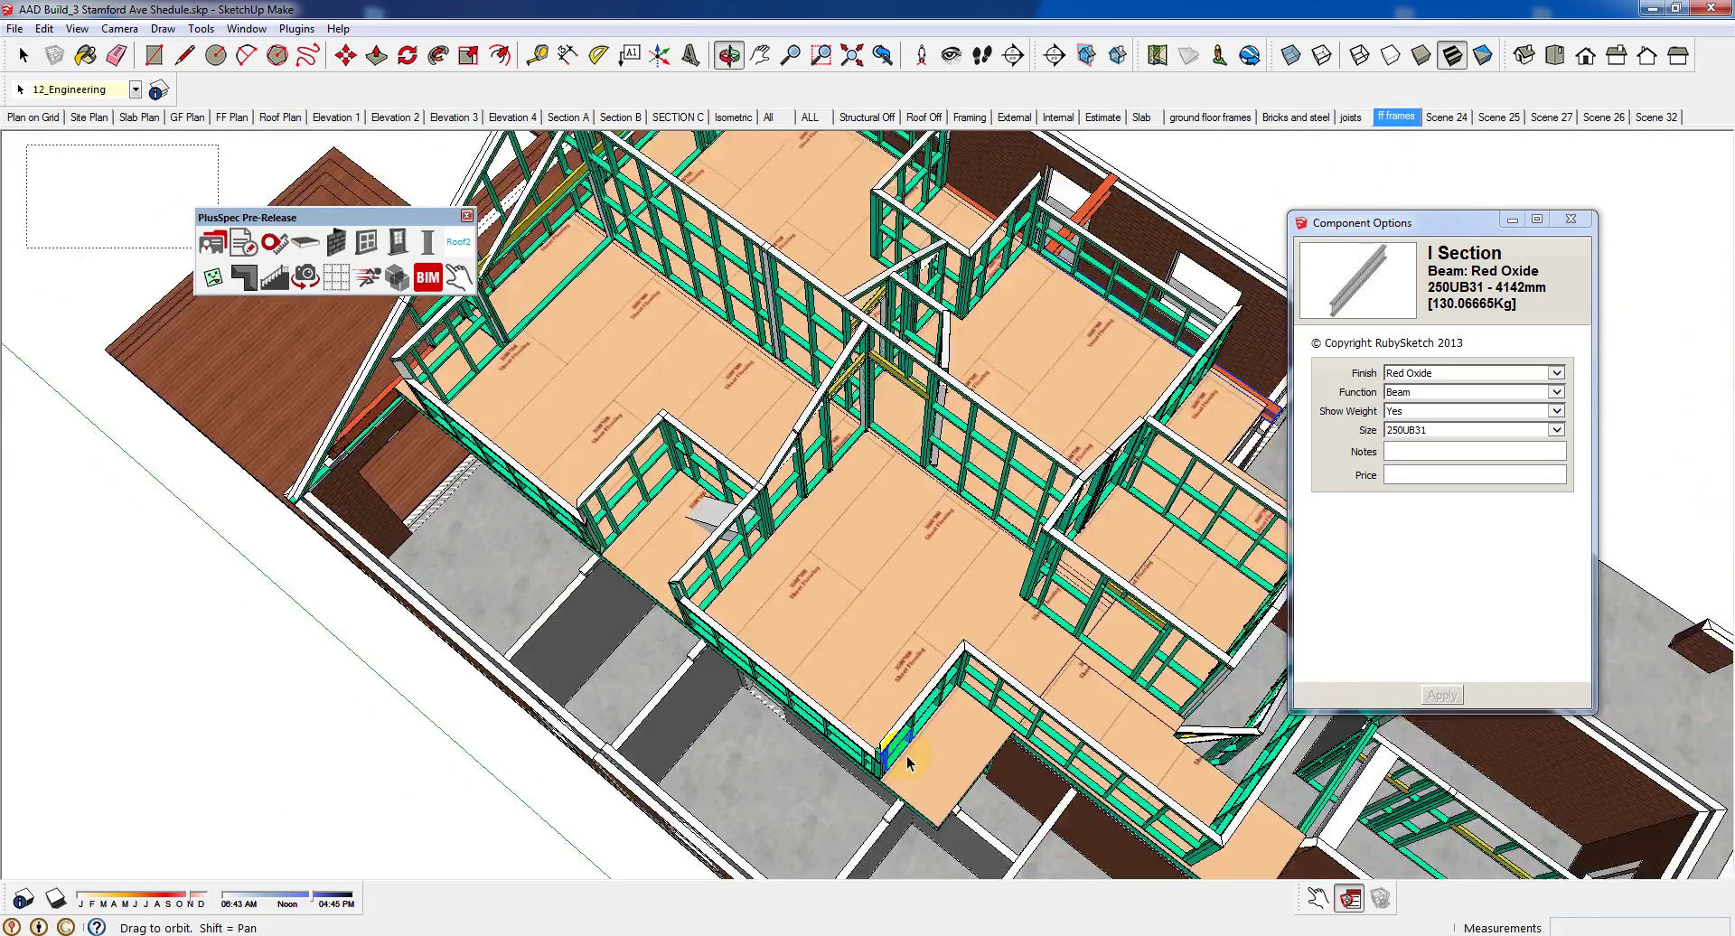
pyautogui.scroll(5, 956, 492)
pyautogui.scroll(3, 940, 479)
pyautogui.scroll(-2, 886, 501)
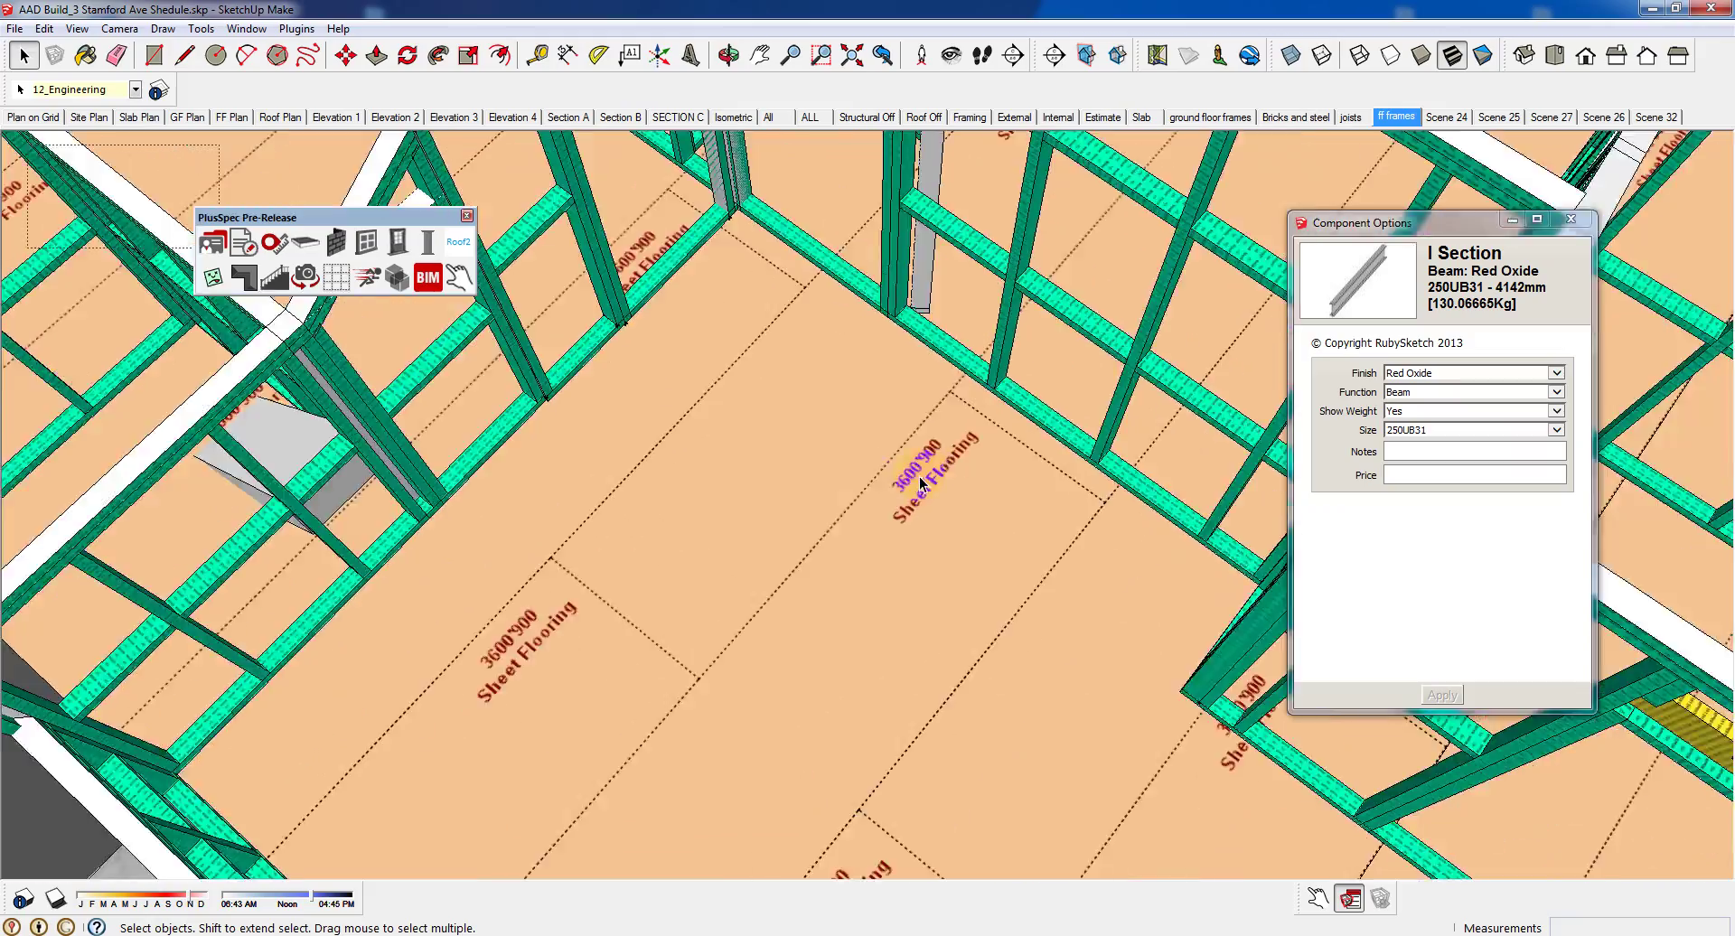
pyautogui.scroll(-5, 850, 528)
pyautogui.moveTo(821, 554); pyautogui.dragTo(1041, 443, button='middle')
pyautogui.moveTo(817, 534); pyautogui.dragTo(764, 502, button='middle')
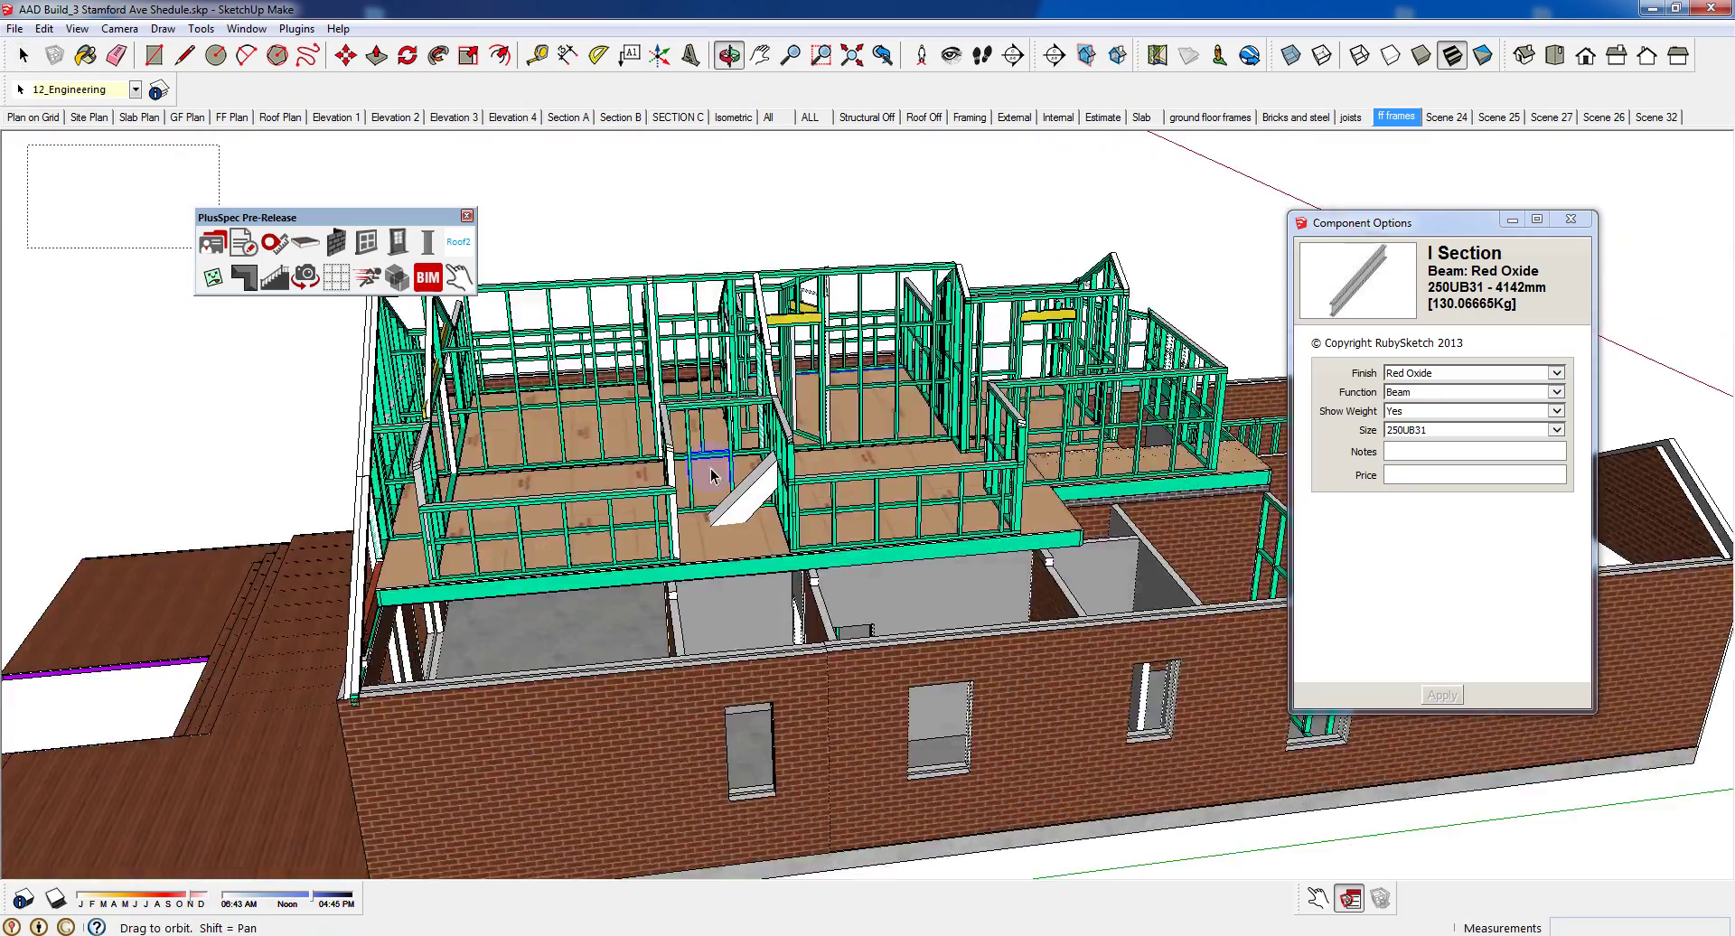
pyautogui.scroll(5, 756, 507)
pyautogui.scroll(1, 755, 506)
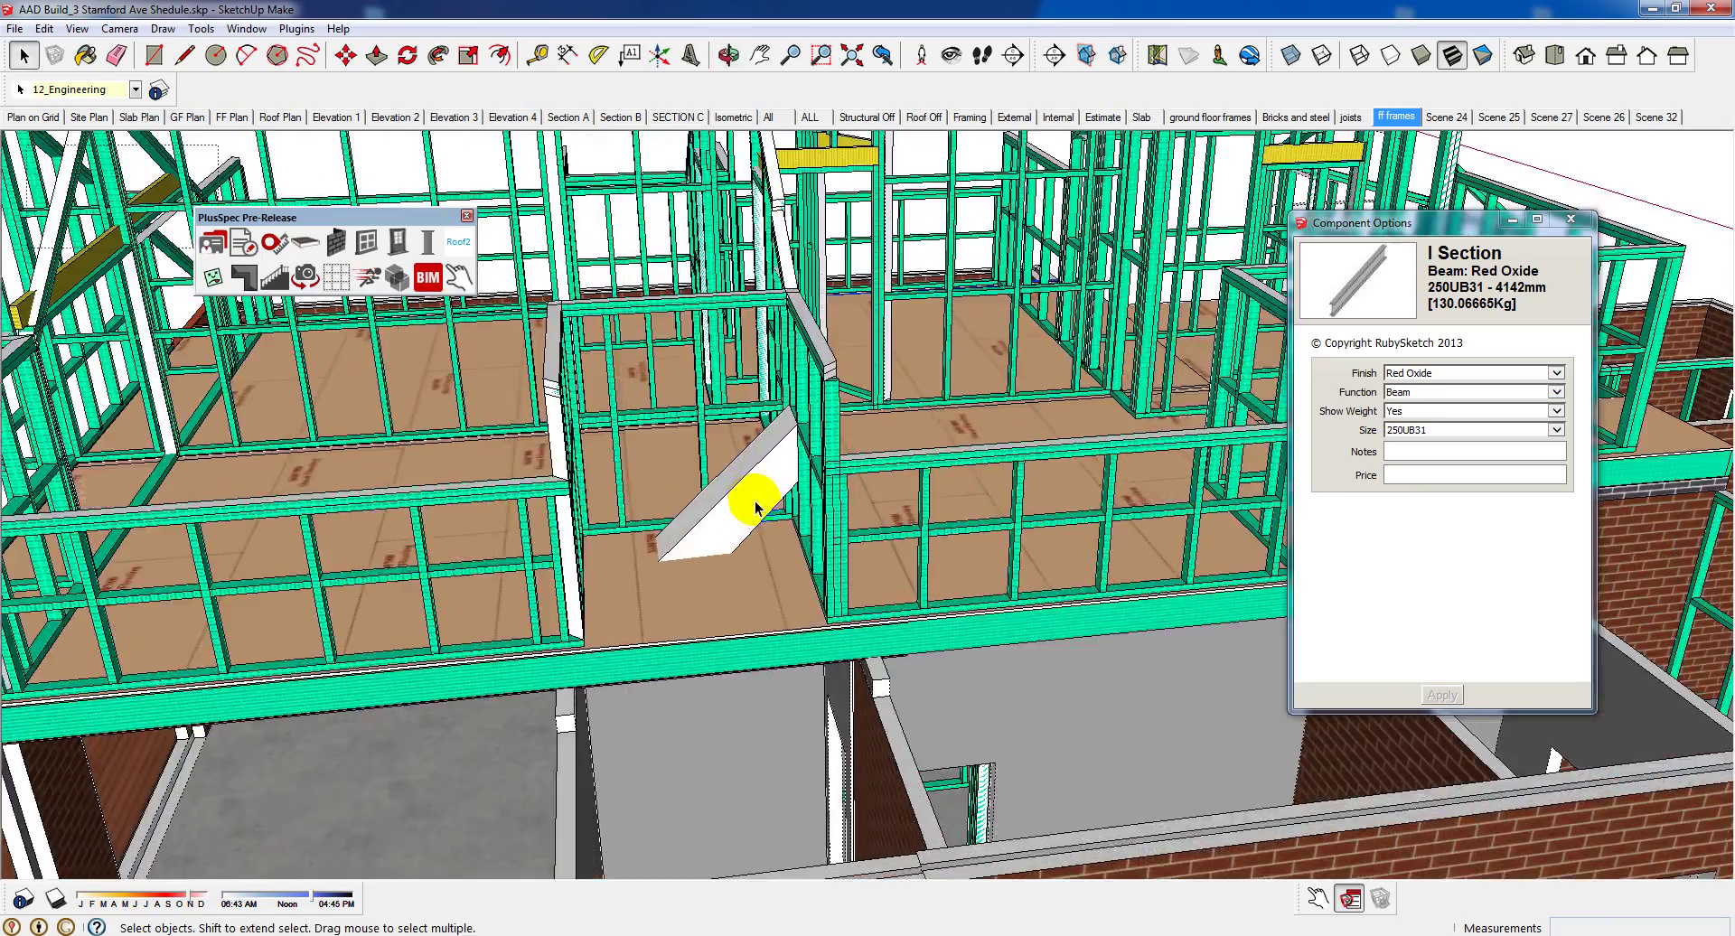
pyautogui.moveTo(756, 493); pyautogui.dragTo(661, 491, button='middle')
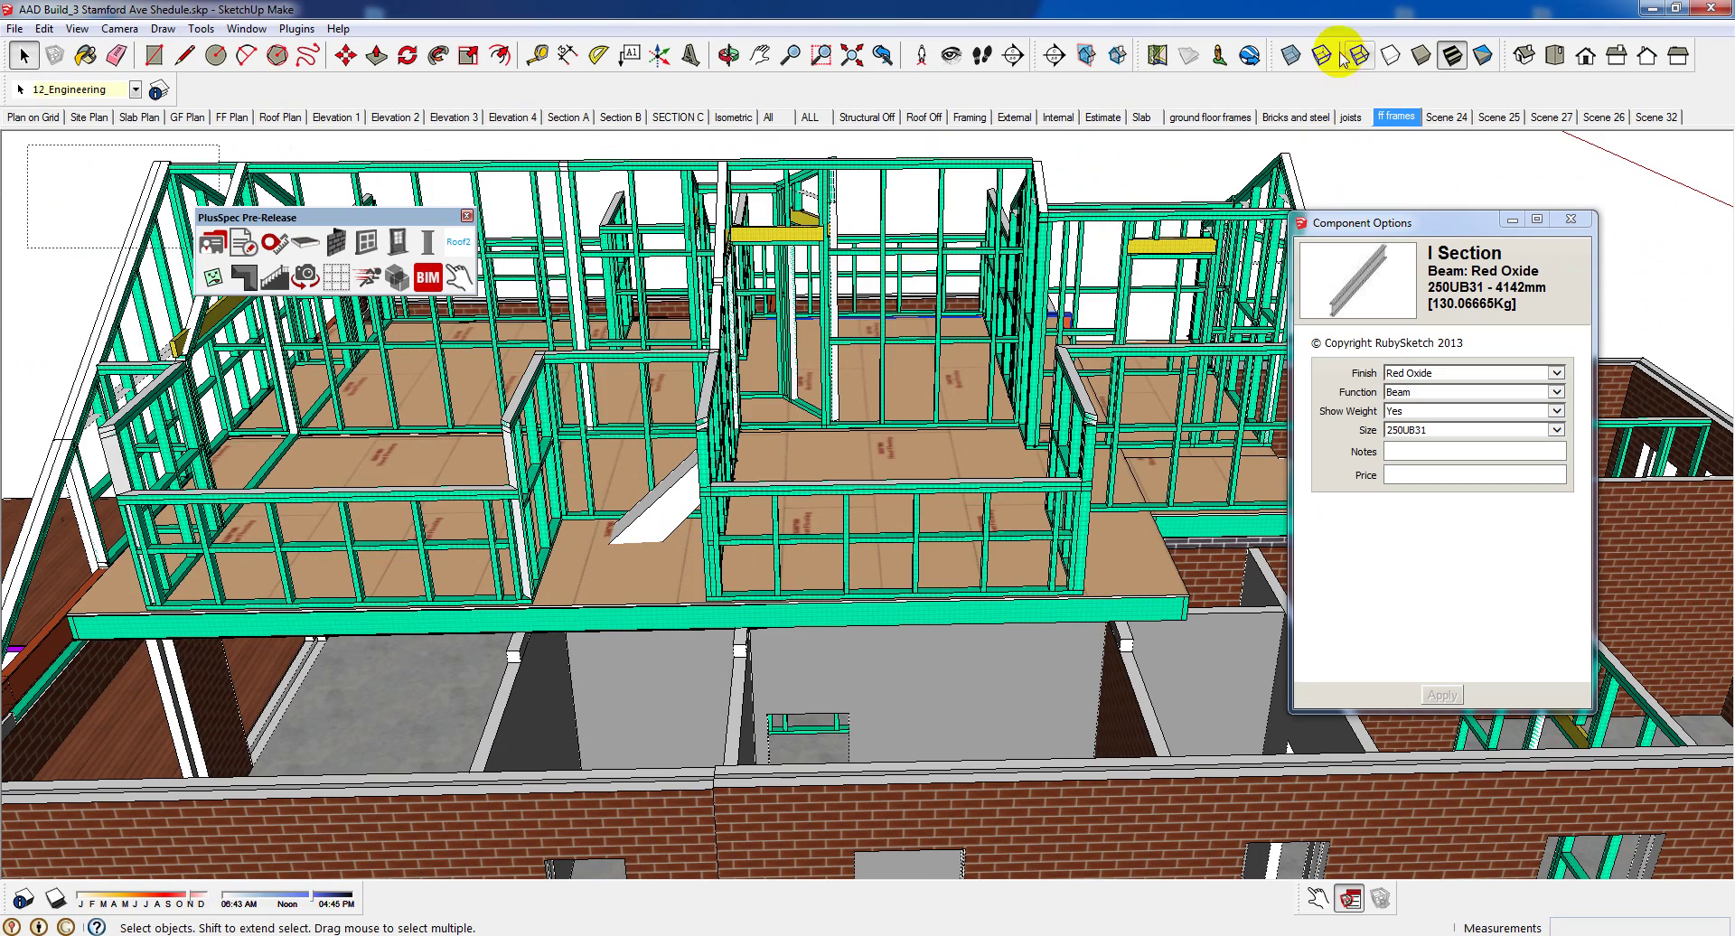
# Turn on X-ray so framing and beams show through, orbit over the upper floor, and clear the selection
pyautogui.click(1295, 57)
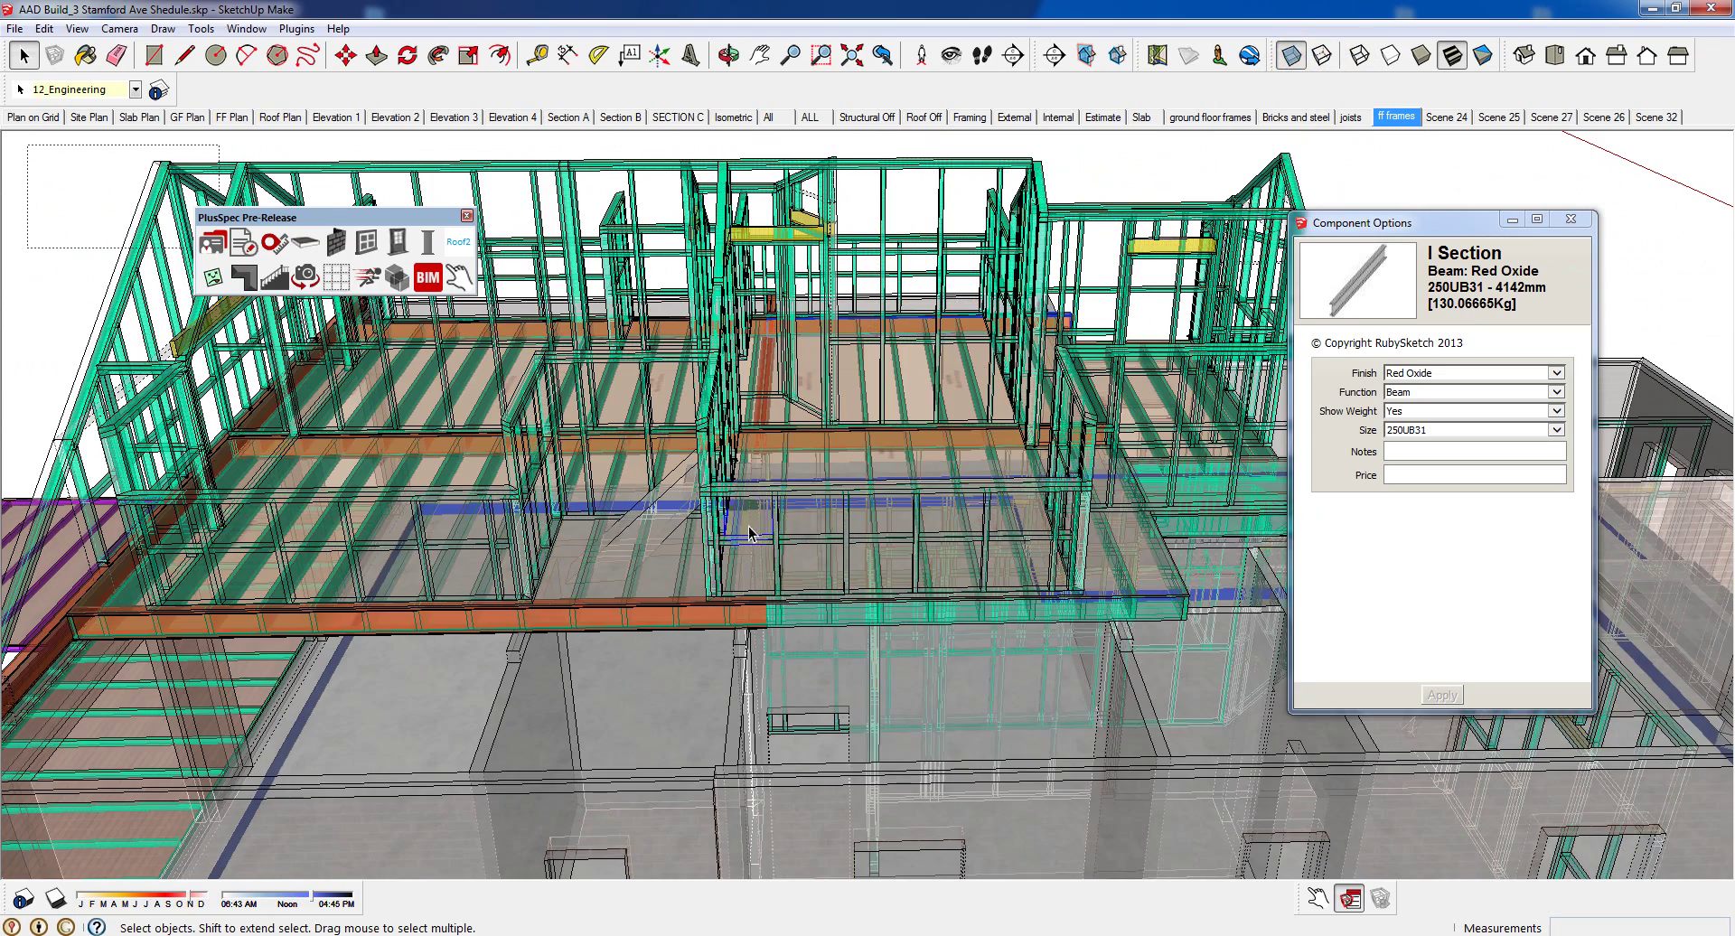
pyautogui.moveTo(748, 533); pyautogui.dragTo(771, 461, button='middle')
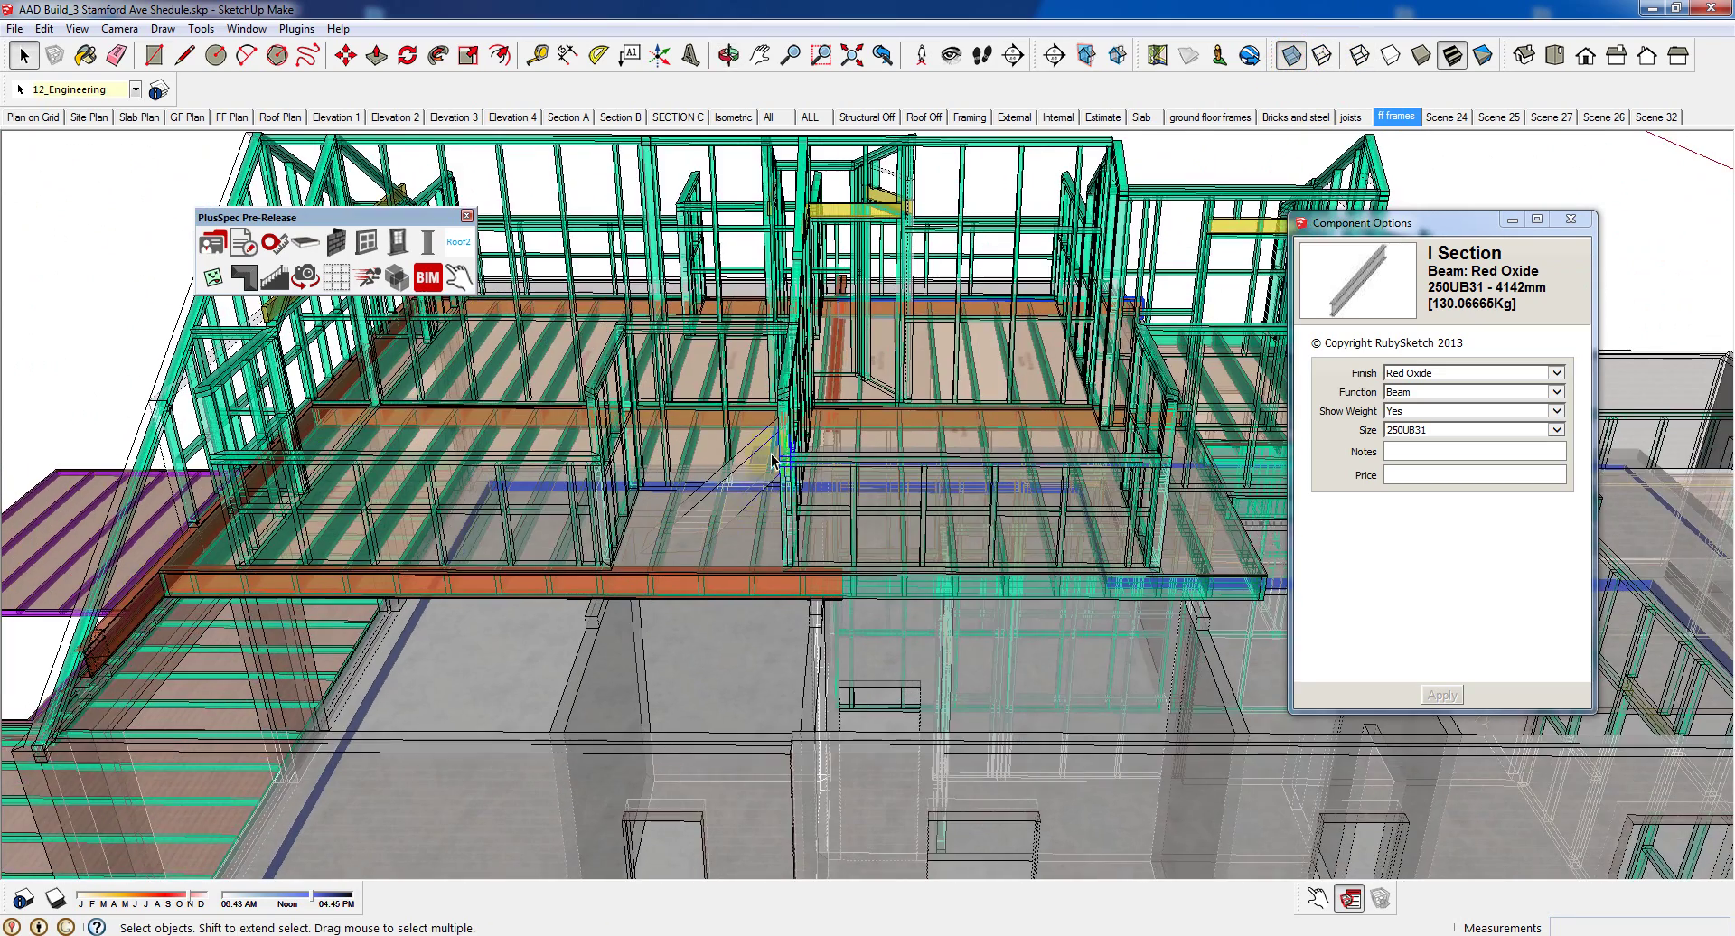
pyautogui.scroll(2, 771, 461)
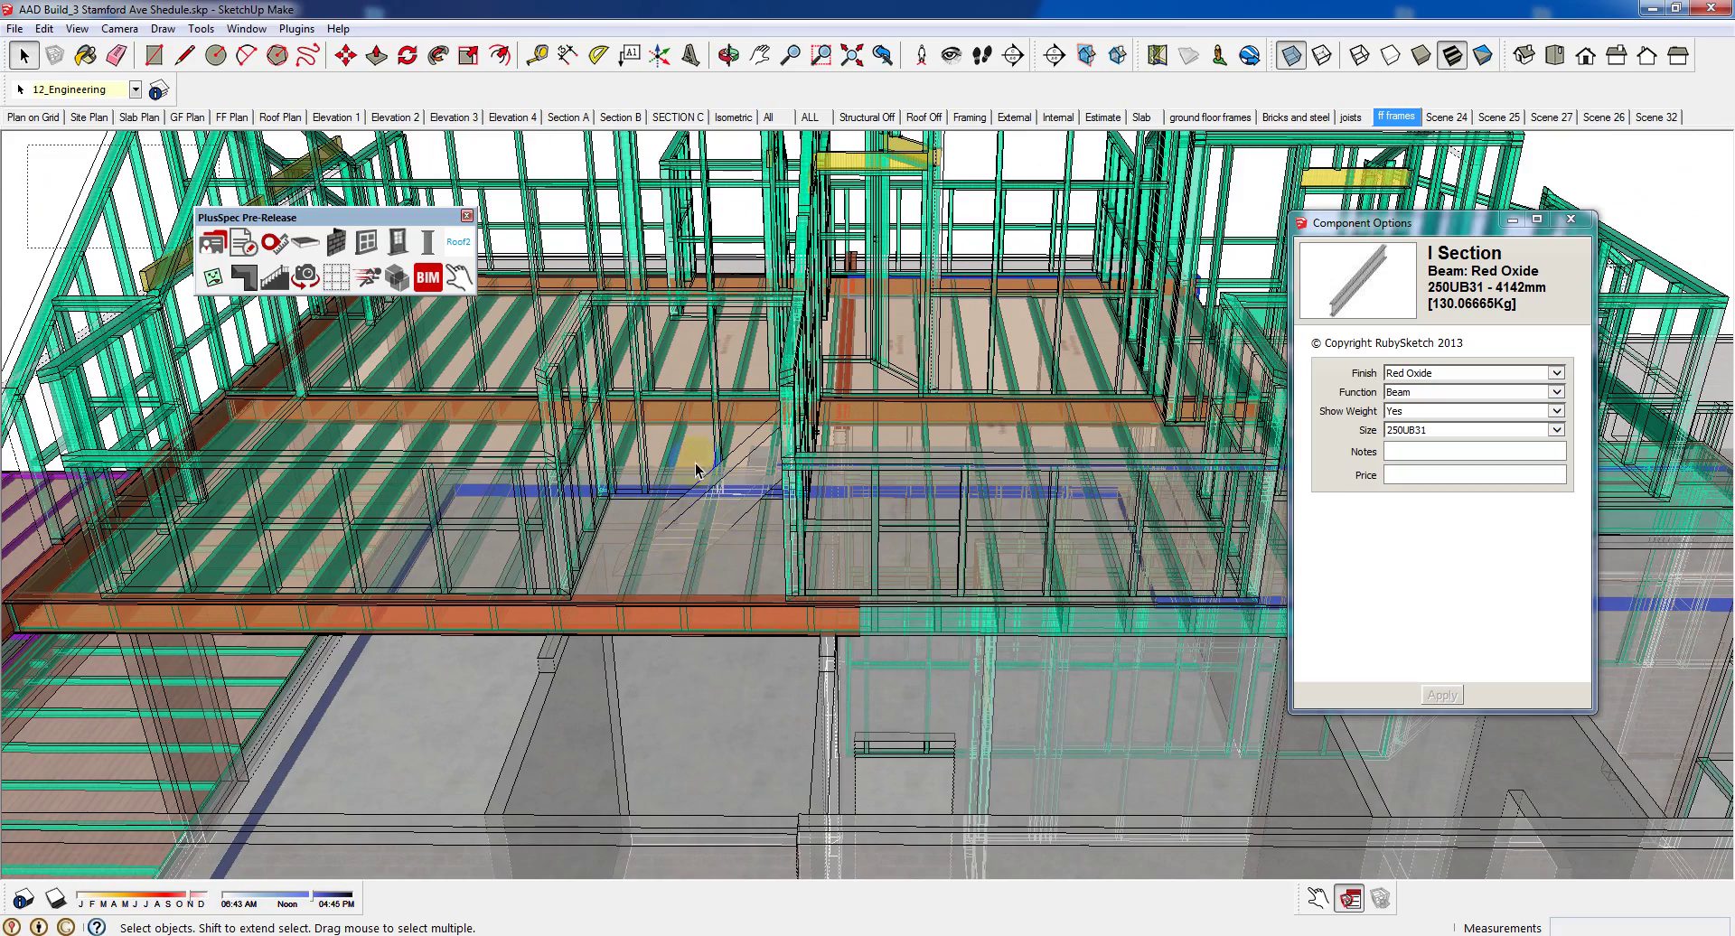
pyautogui.moveTo(685, 528)
pyautogui.mouseDown(button='middle')
pyautogui.moveTo(786, 530)
pyautogui.moveTo(844, 476)
pyautogui.moveTo(845, 445)
pyautogui.moveTo(724, 407)
pyautogui.moveTo(620, 418)
pyautogui.moveTo(527, 477)
pyautogui.moveTo(714, 513)
pyautogui.mouseUp(button='middle')
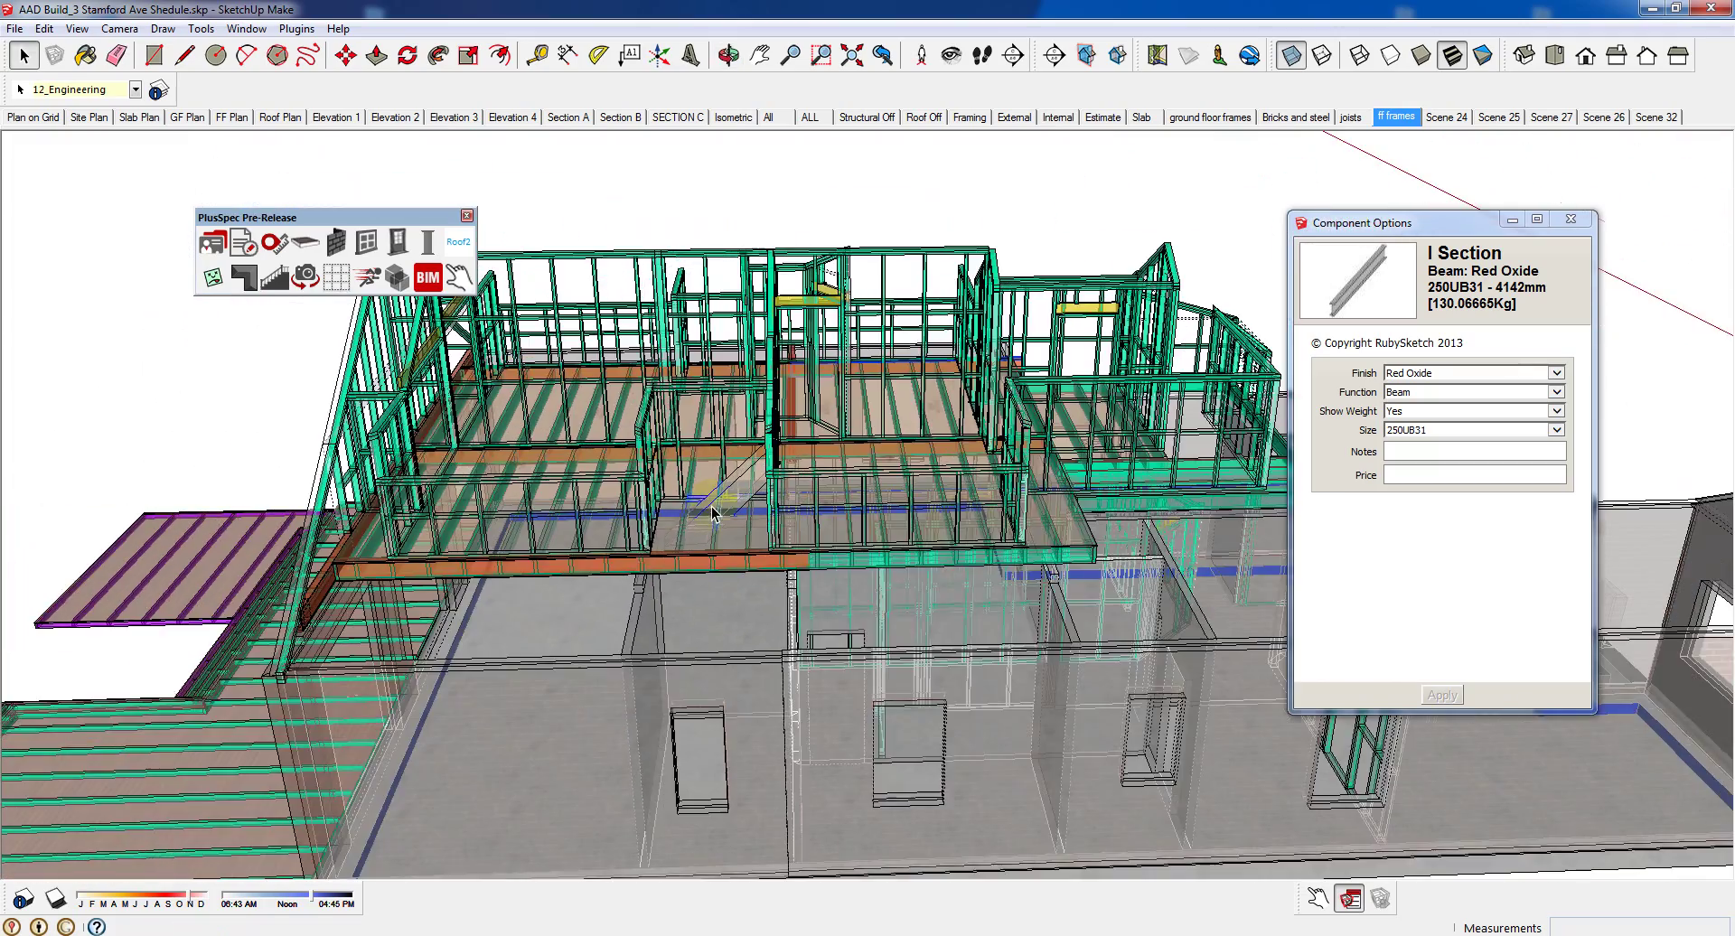
pyautogui.click(240, 349)
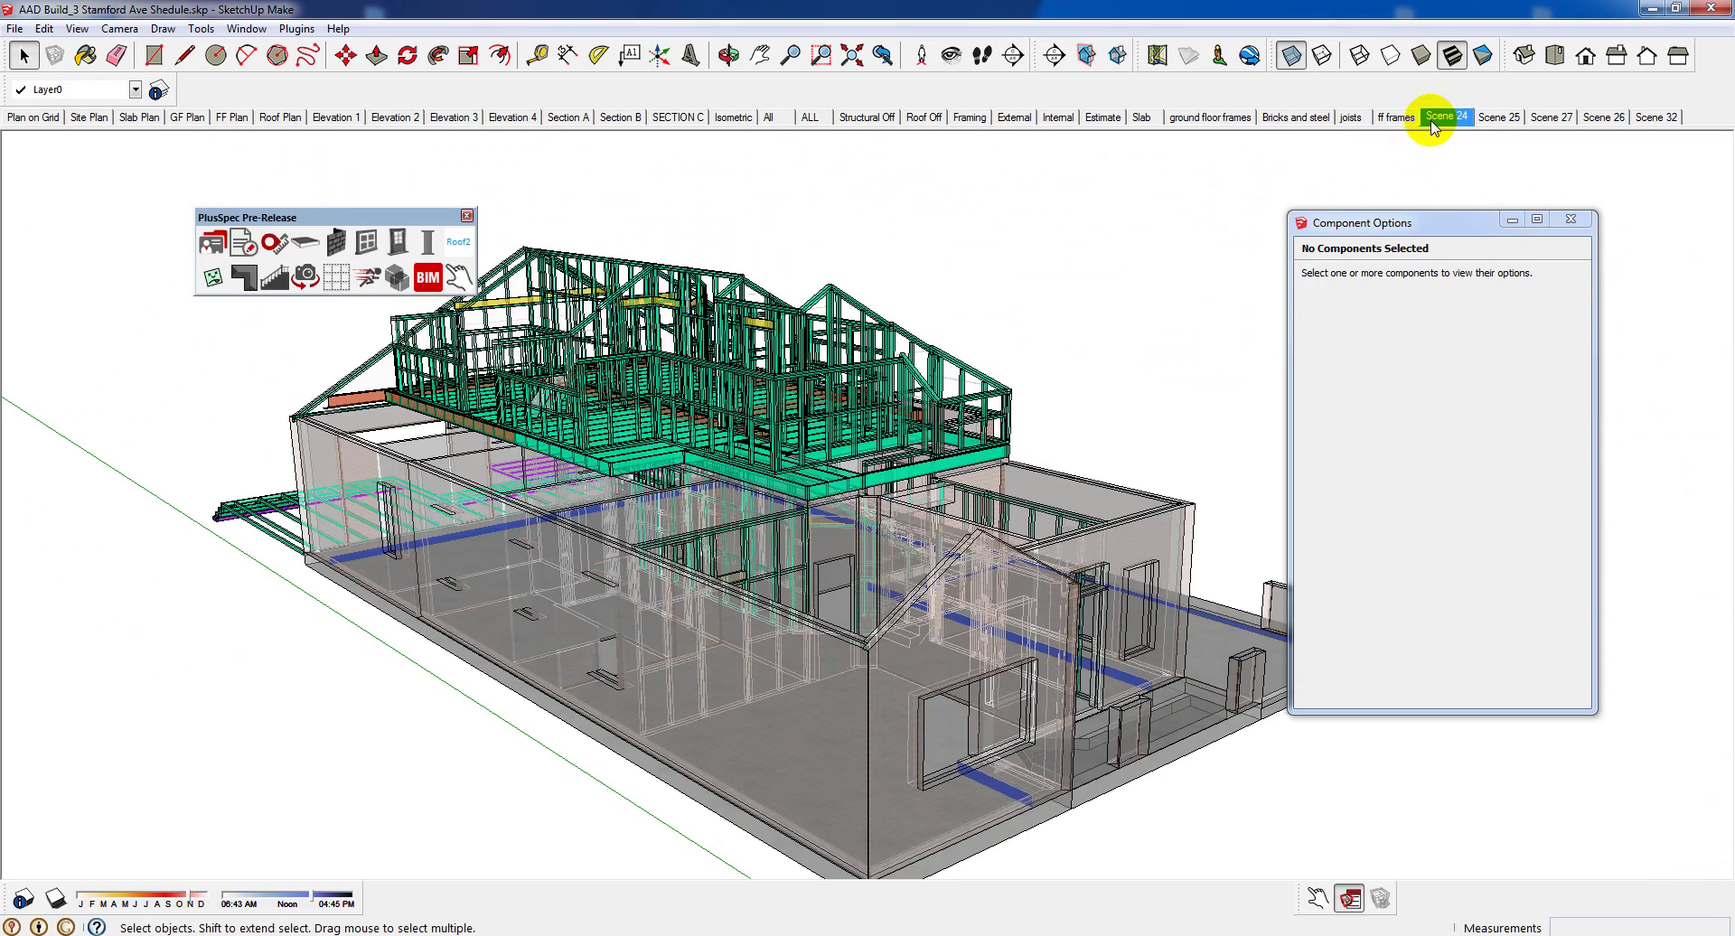
# Close Component Options, dismiss the pop-up notification, and switch to Scene 25 to orbit the brick house
pyautogui.click(1571, 219)
pyautogui.moveTo(867, 476); pyautogui.dragTo(1338, 714, button='middle')
pyautogui.click(1721, 841)
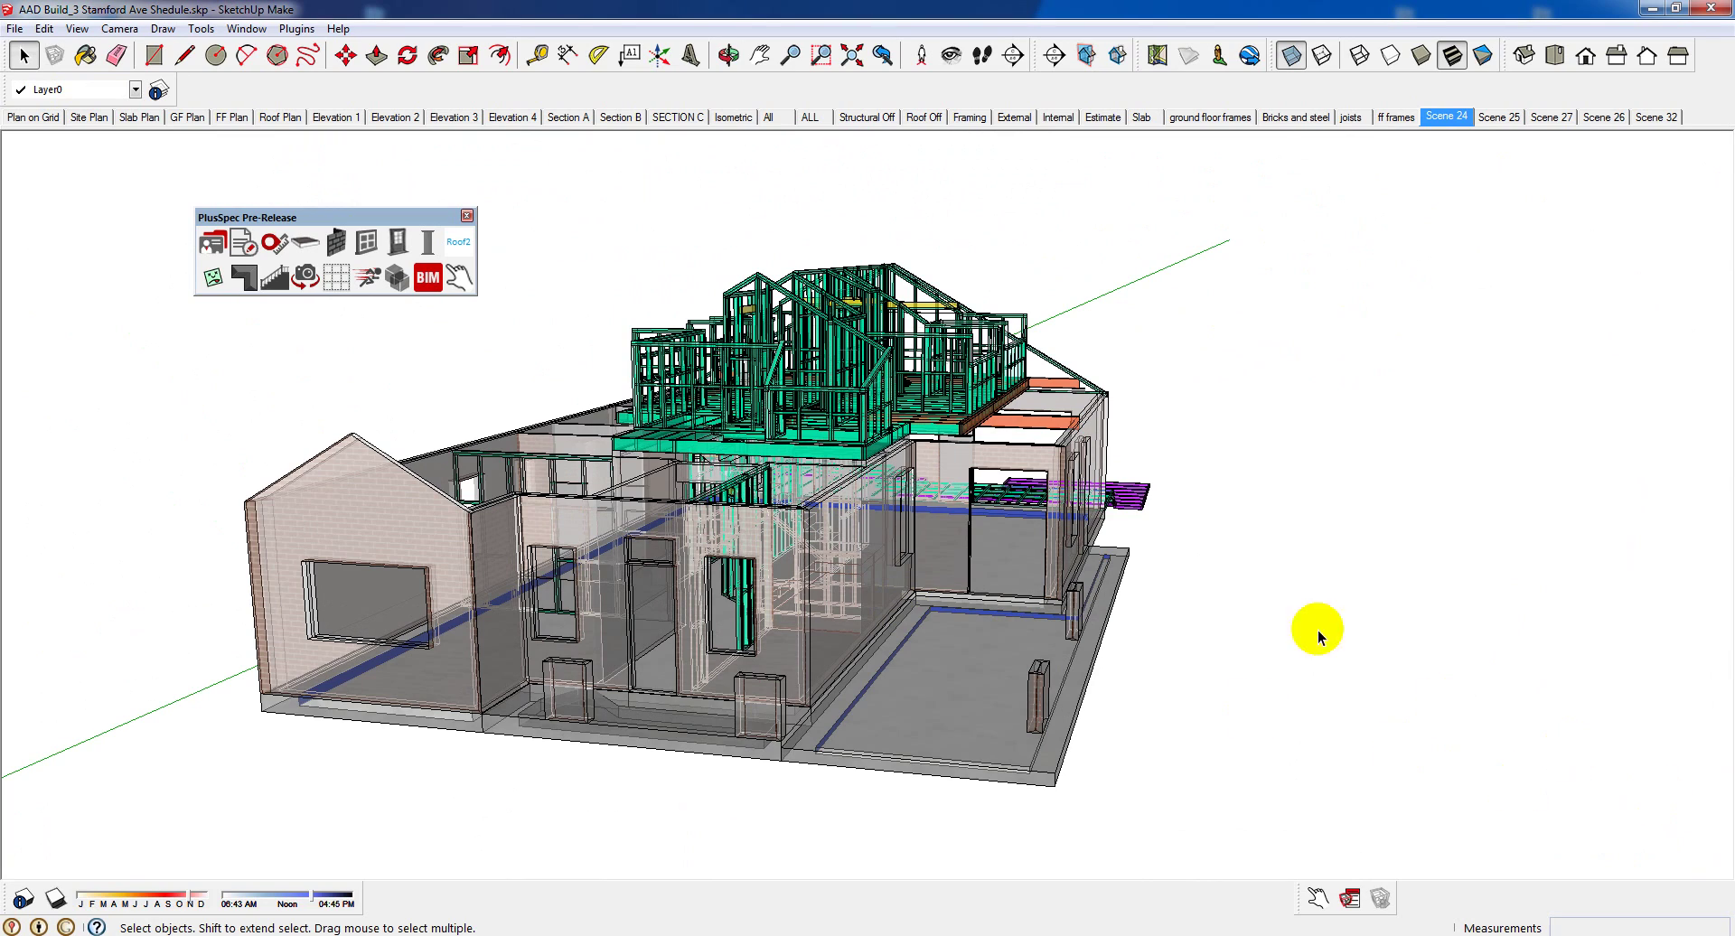
pyautogui.click(1498, 117)
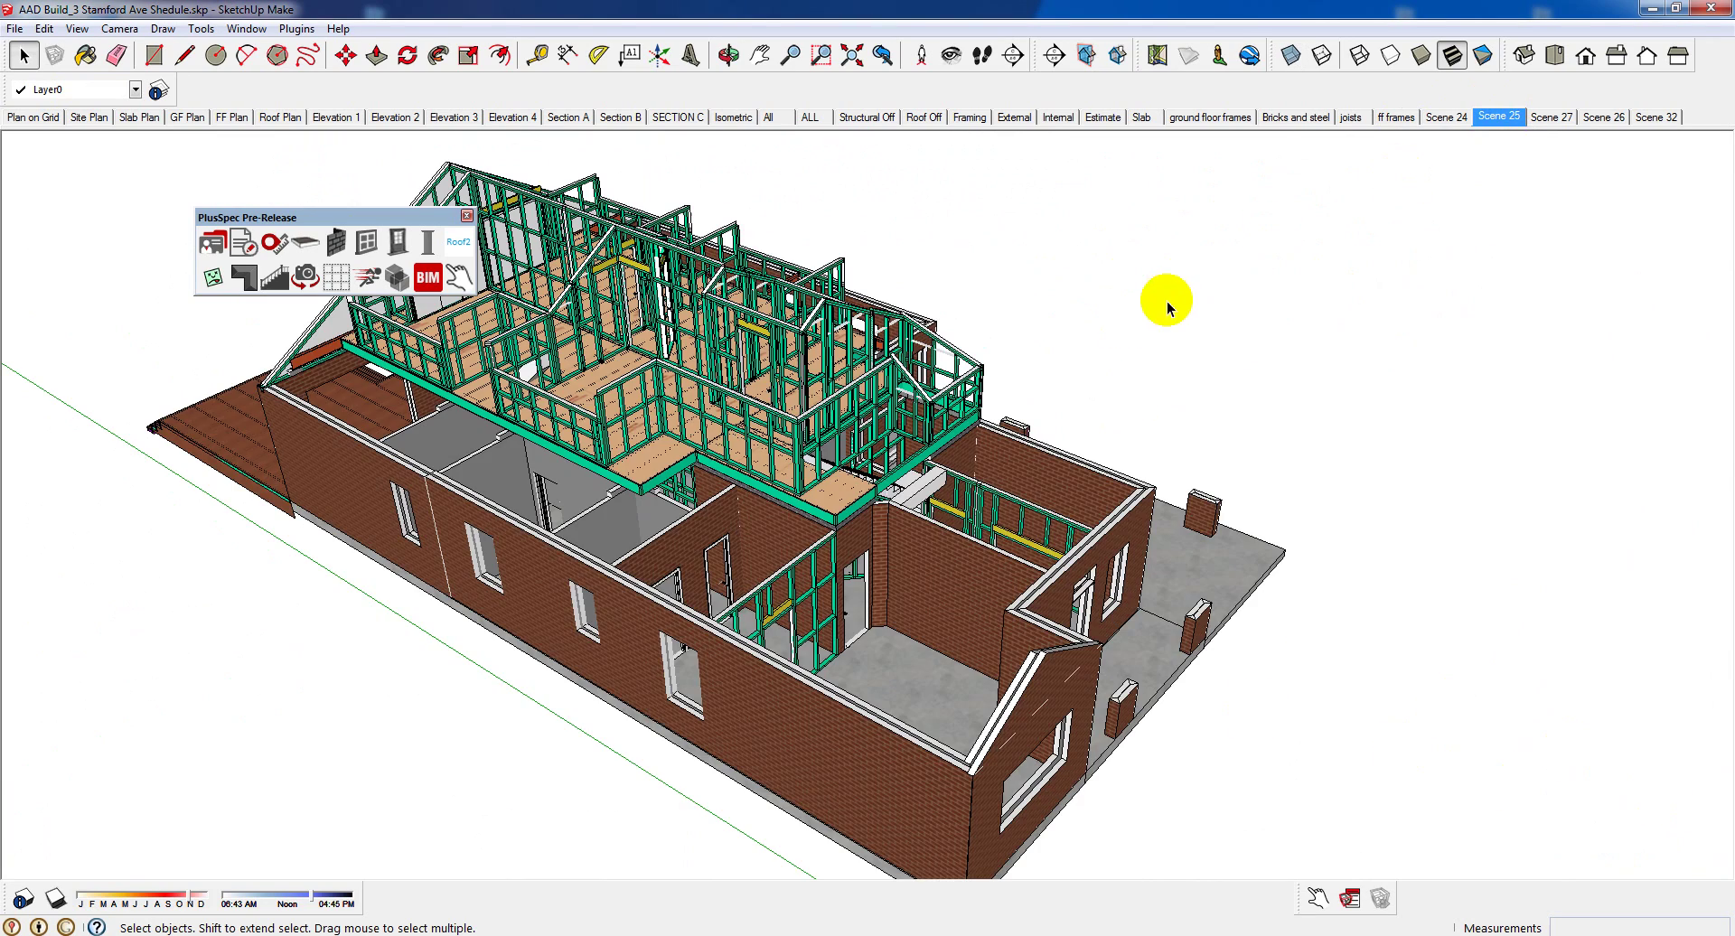
pyautogui.moveTo(903, 570); pyautogui.dragTo(217, 506, button='middle')
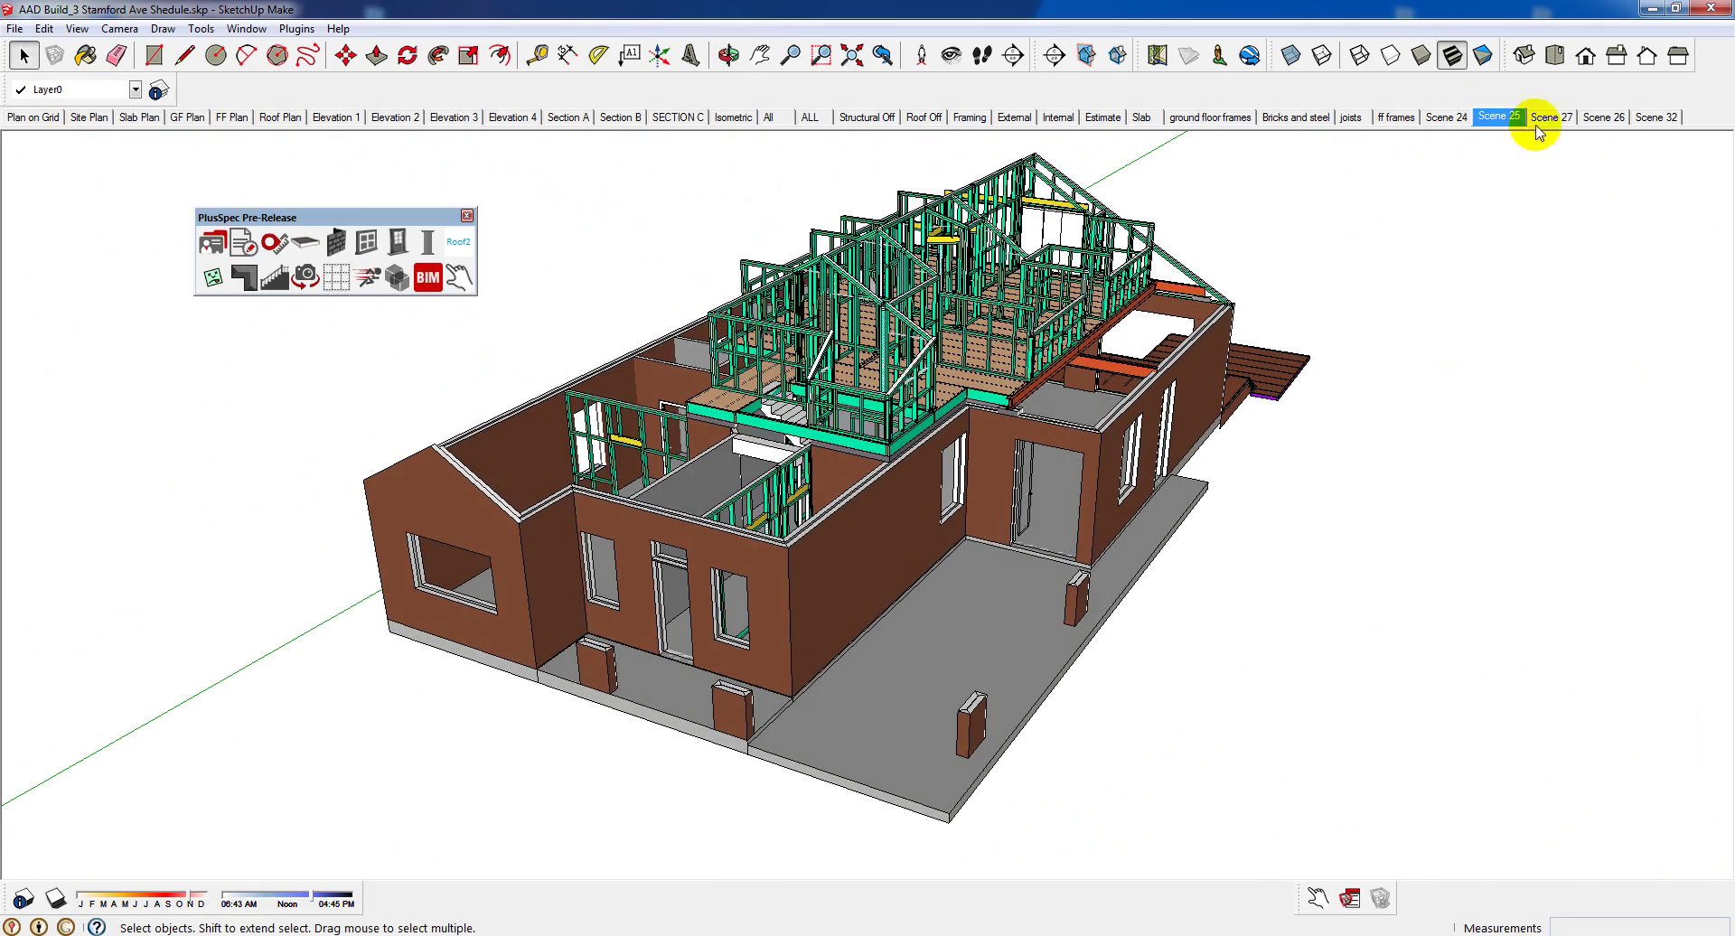
# Step through Scene 27 and Scene 26, orbiting the roofed house, then return to Scene 27
pyautogui.click(1554, 118)
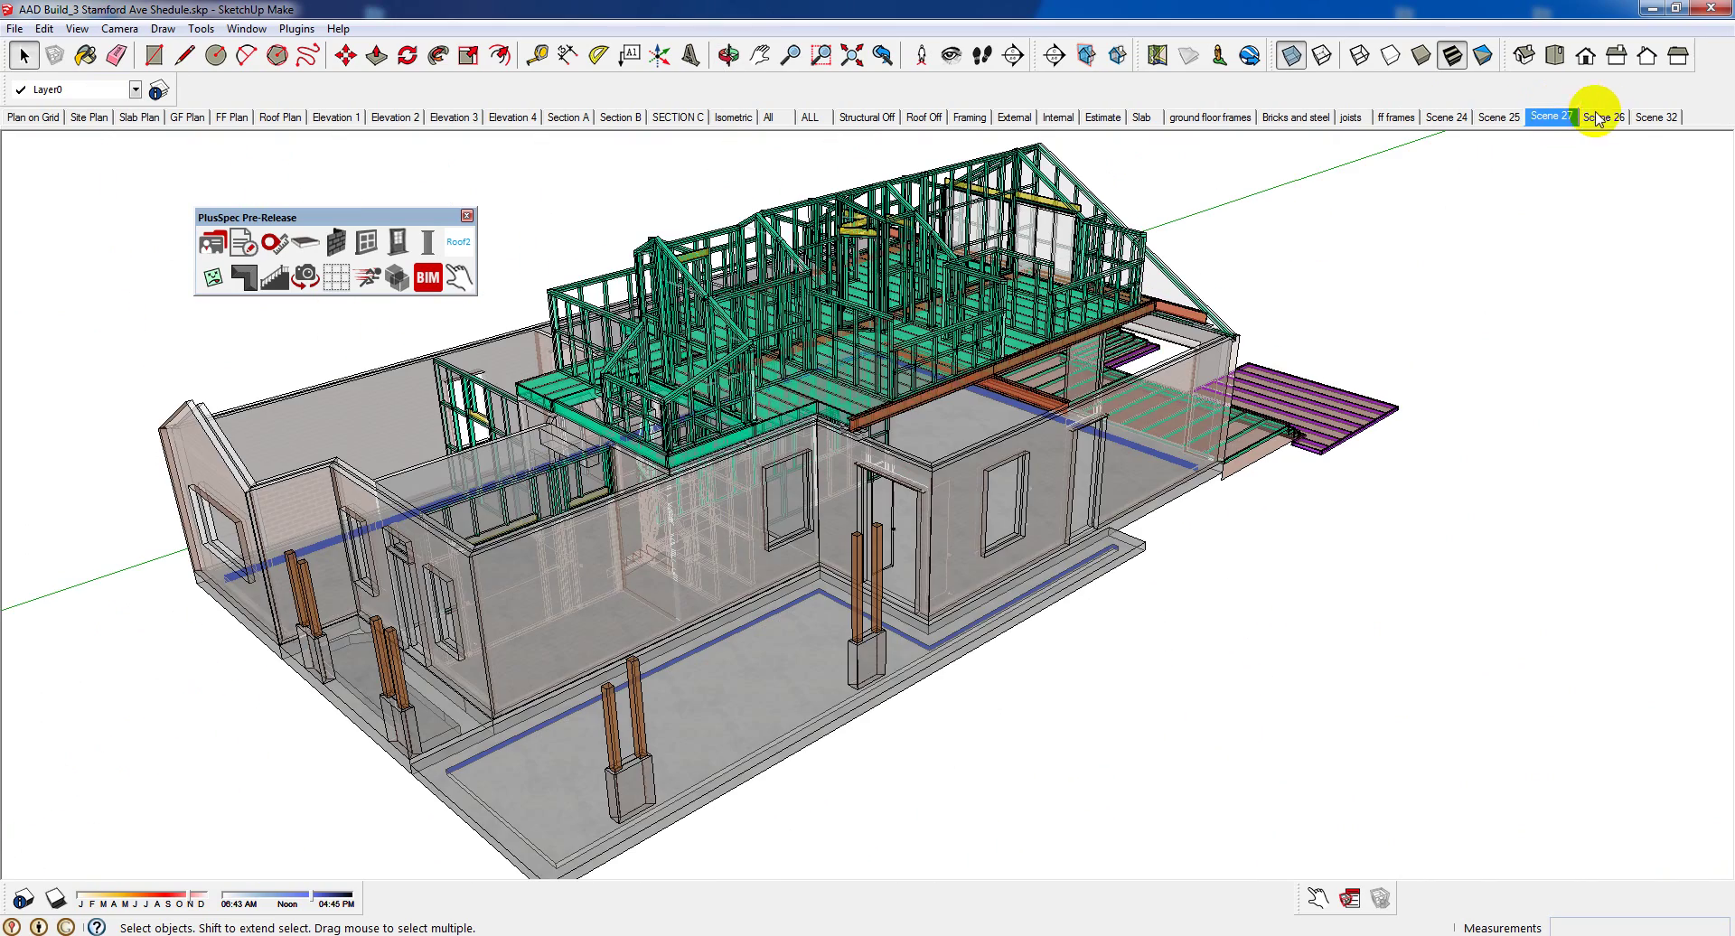
pyautogui.click(1604, 118)
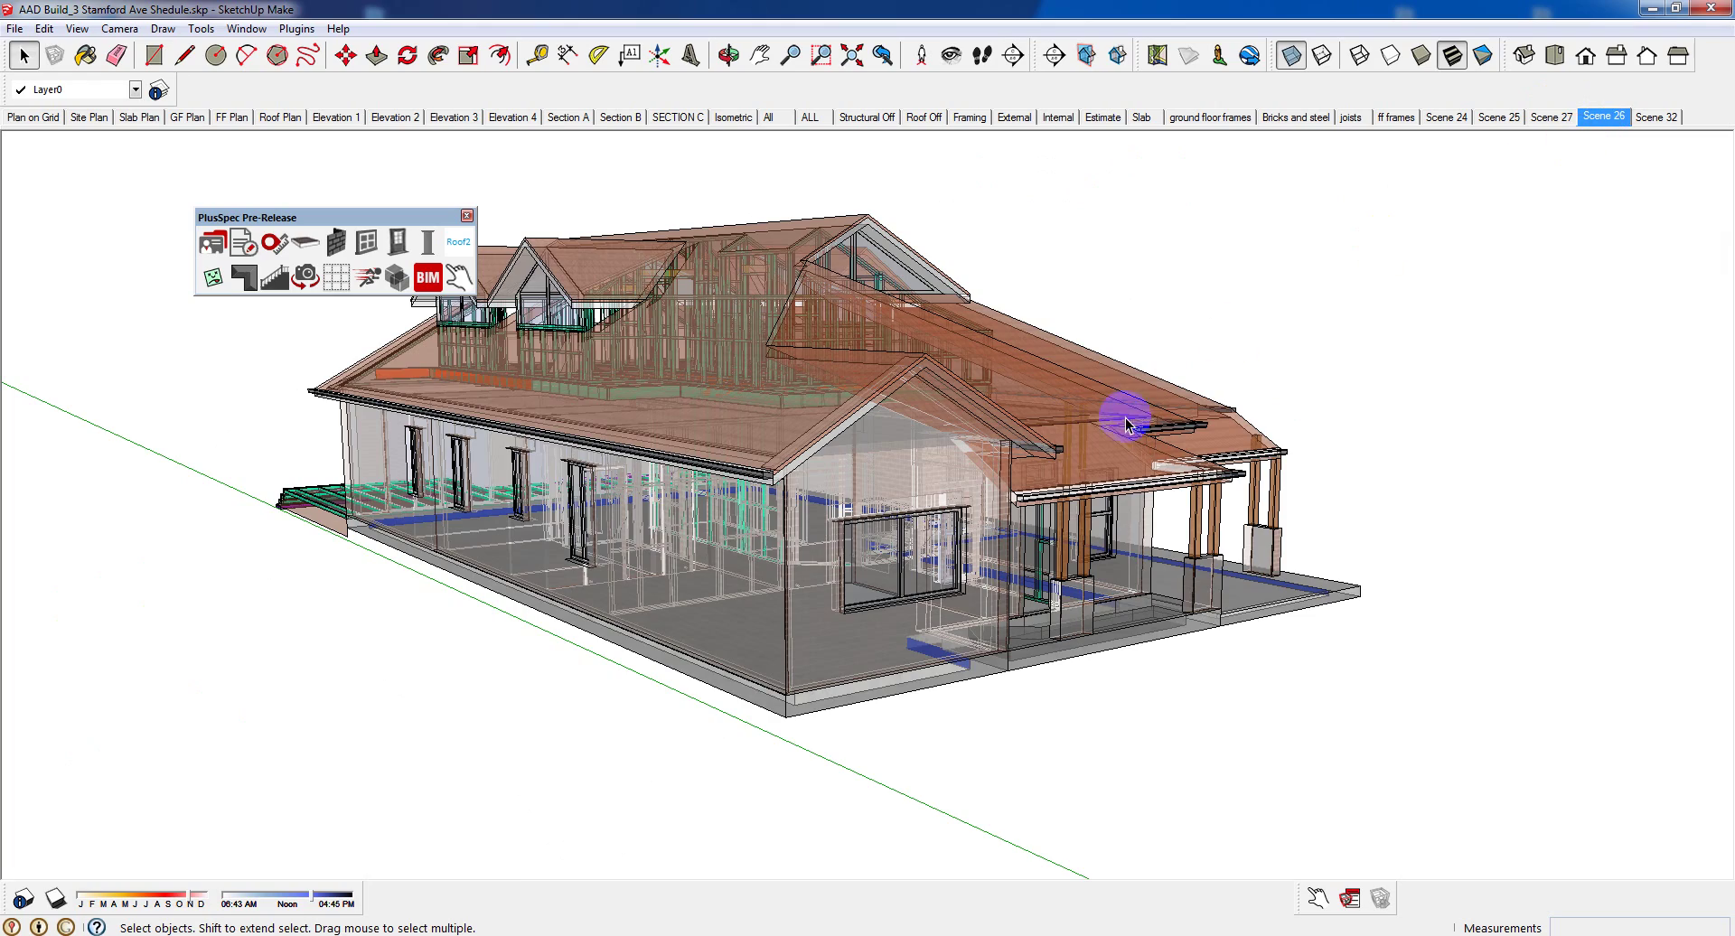
pyautogui.moveTo(1123, 407); pyautogui.dragTo(495, 445, button='middle')
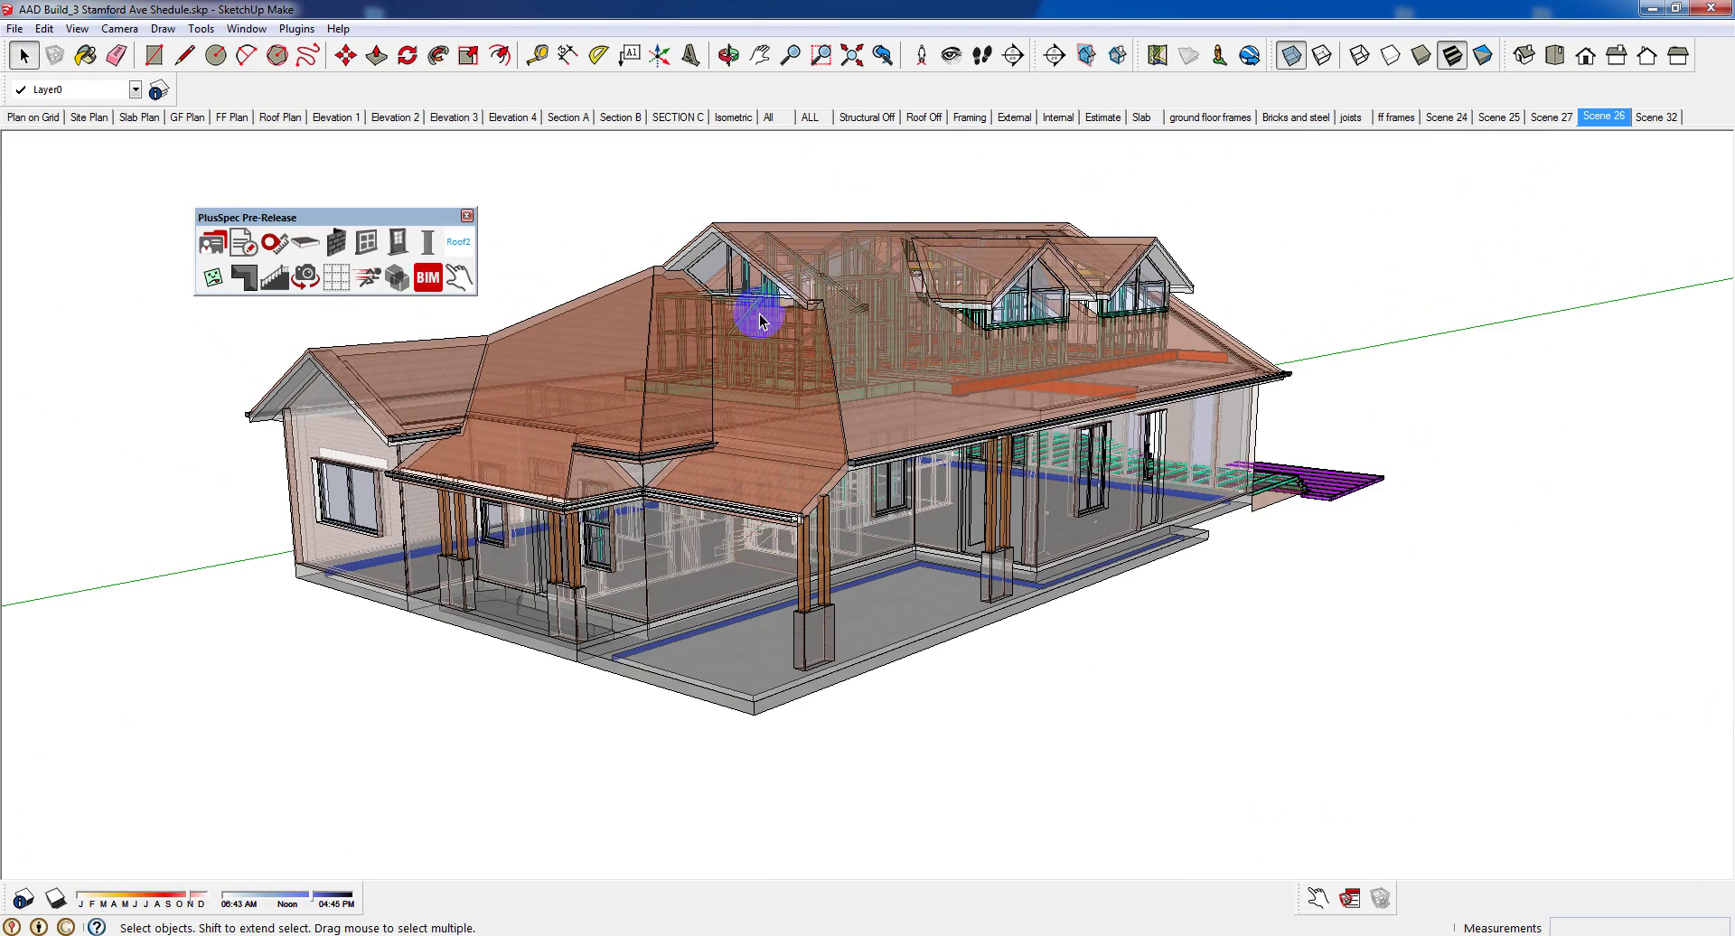
pyautogui.moveTo(759, 321)
pyautogui.mouseDown(button='middle')
pyautogui.moveTo(760, 287)
pyautogui.moveTo(543, 341)
pyautogui.moveTo(759, 352)
pyautogui.mouseUp(button='middle')
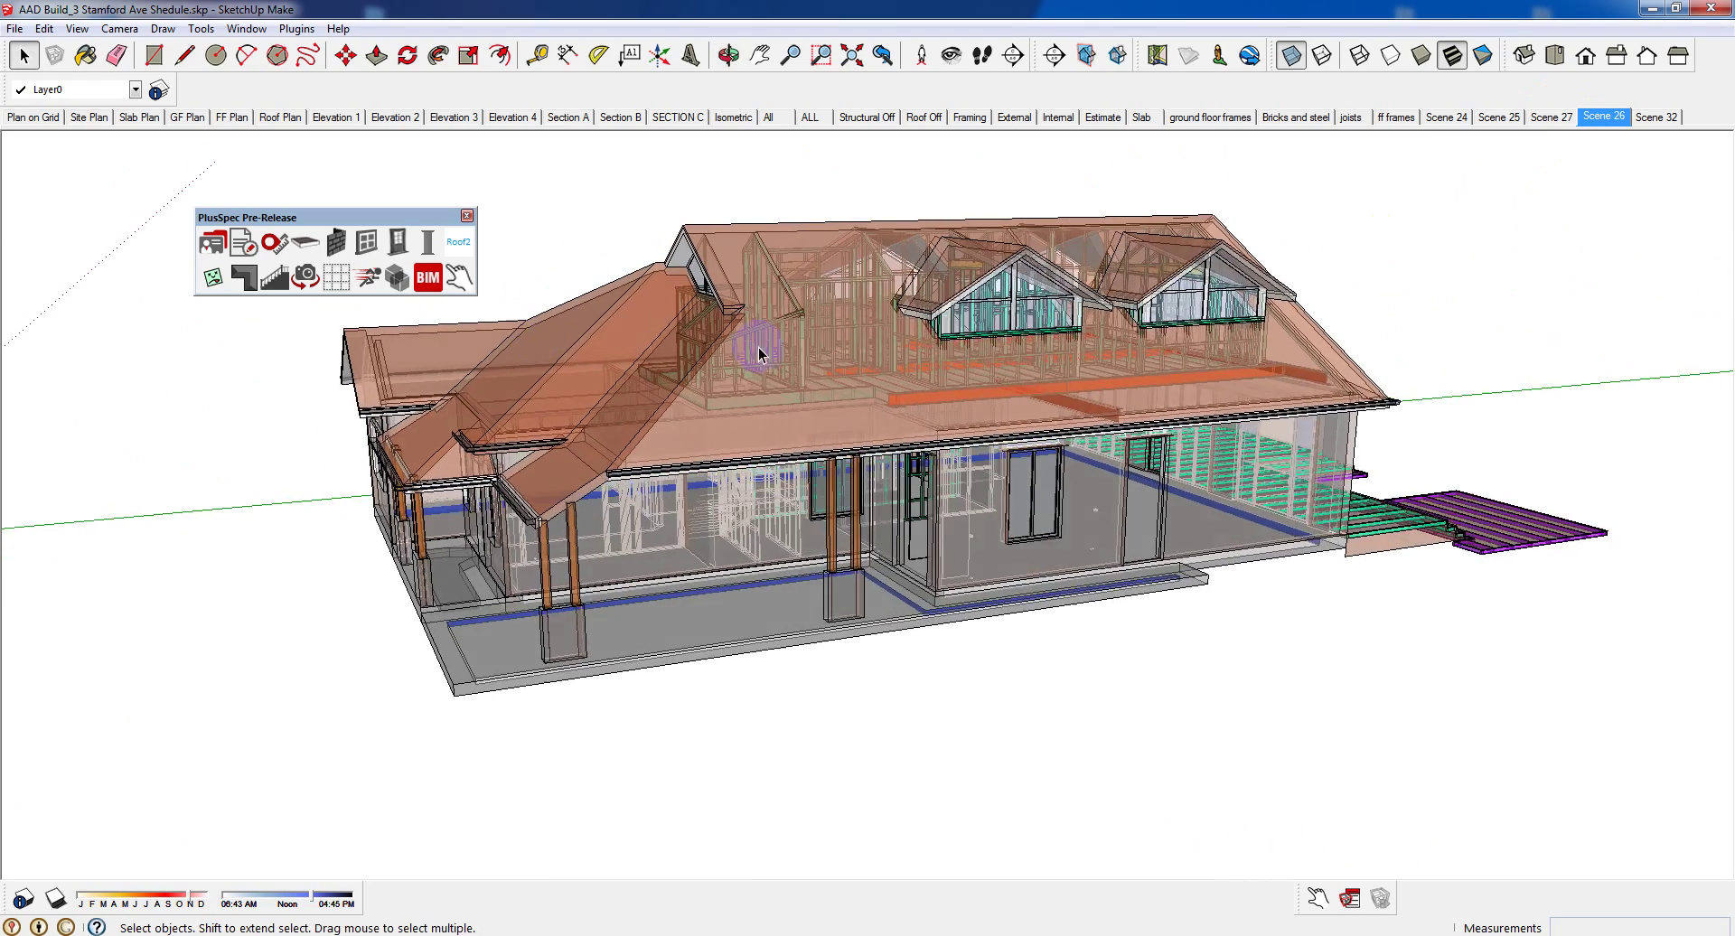
pyautogui.scroll(6, 805, 404)
pyautogui.moveTo(805, 404); pyautogui.dragTo(1402, 456, button='middle')
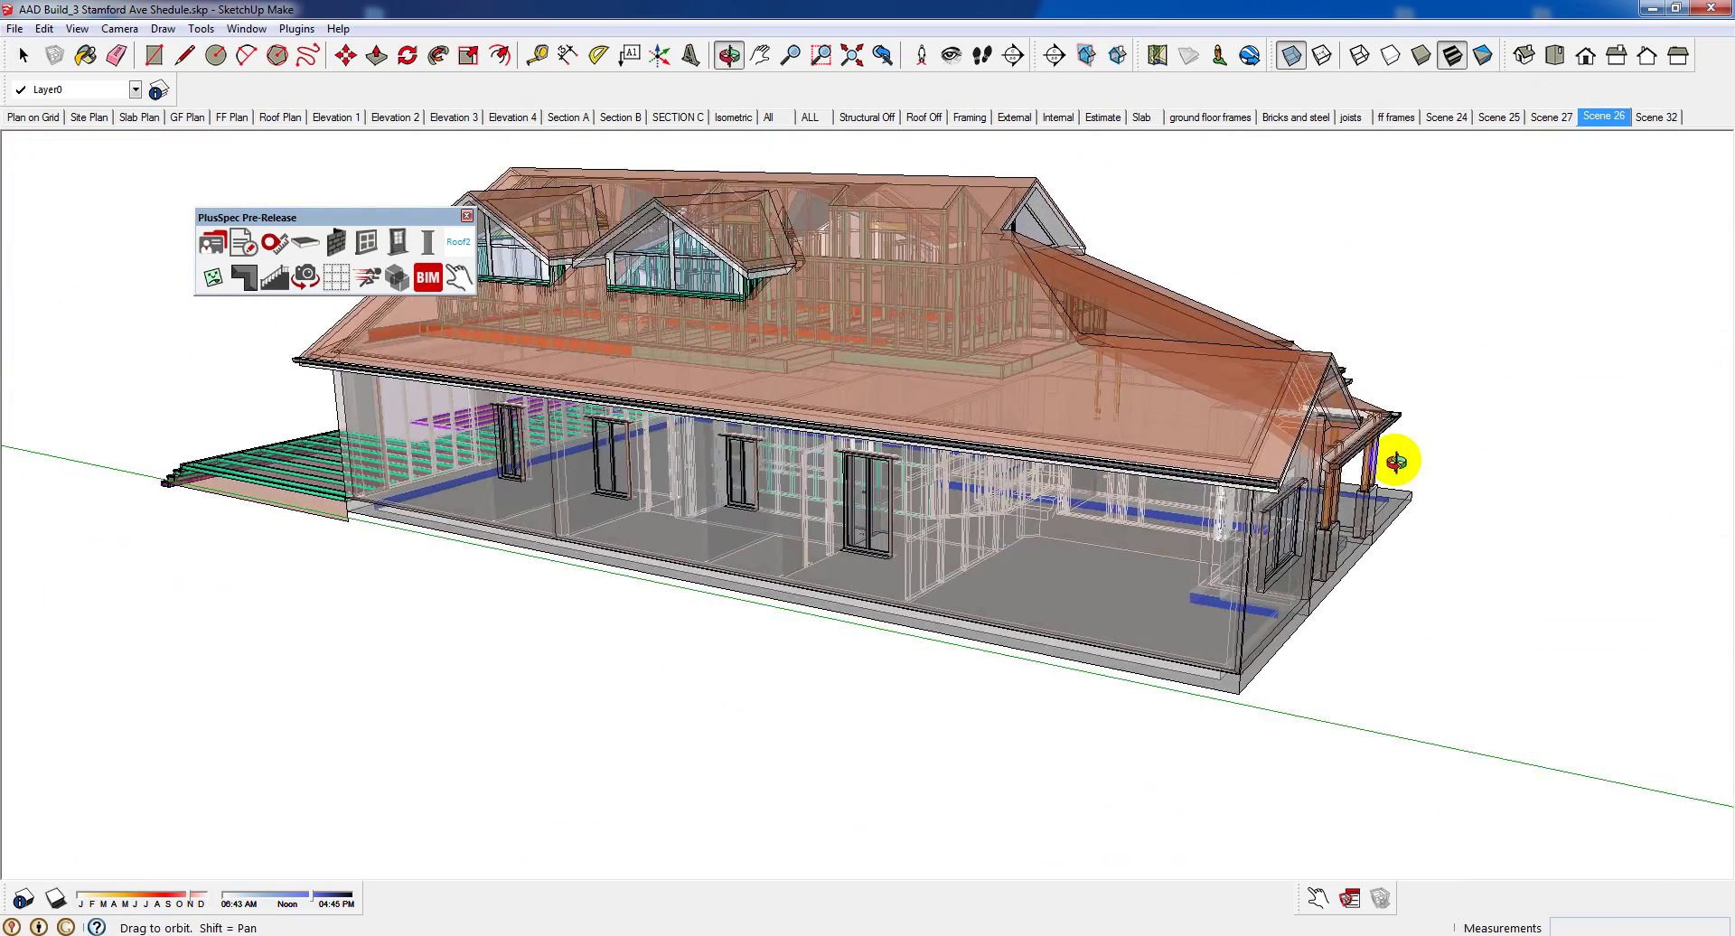
pyautogui.click(1553, 117)
# From a high rear view, open an upper-floor wall frame group for editing
pyautogui.scroll(3, 936, 409)
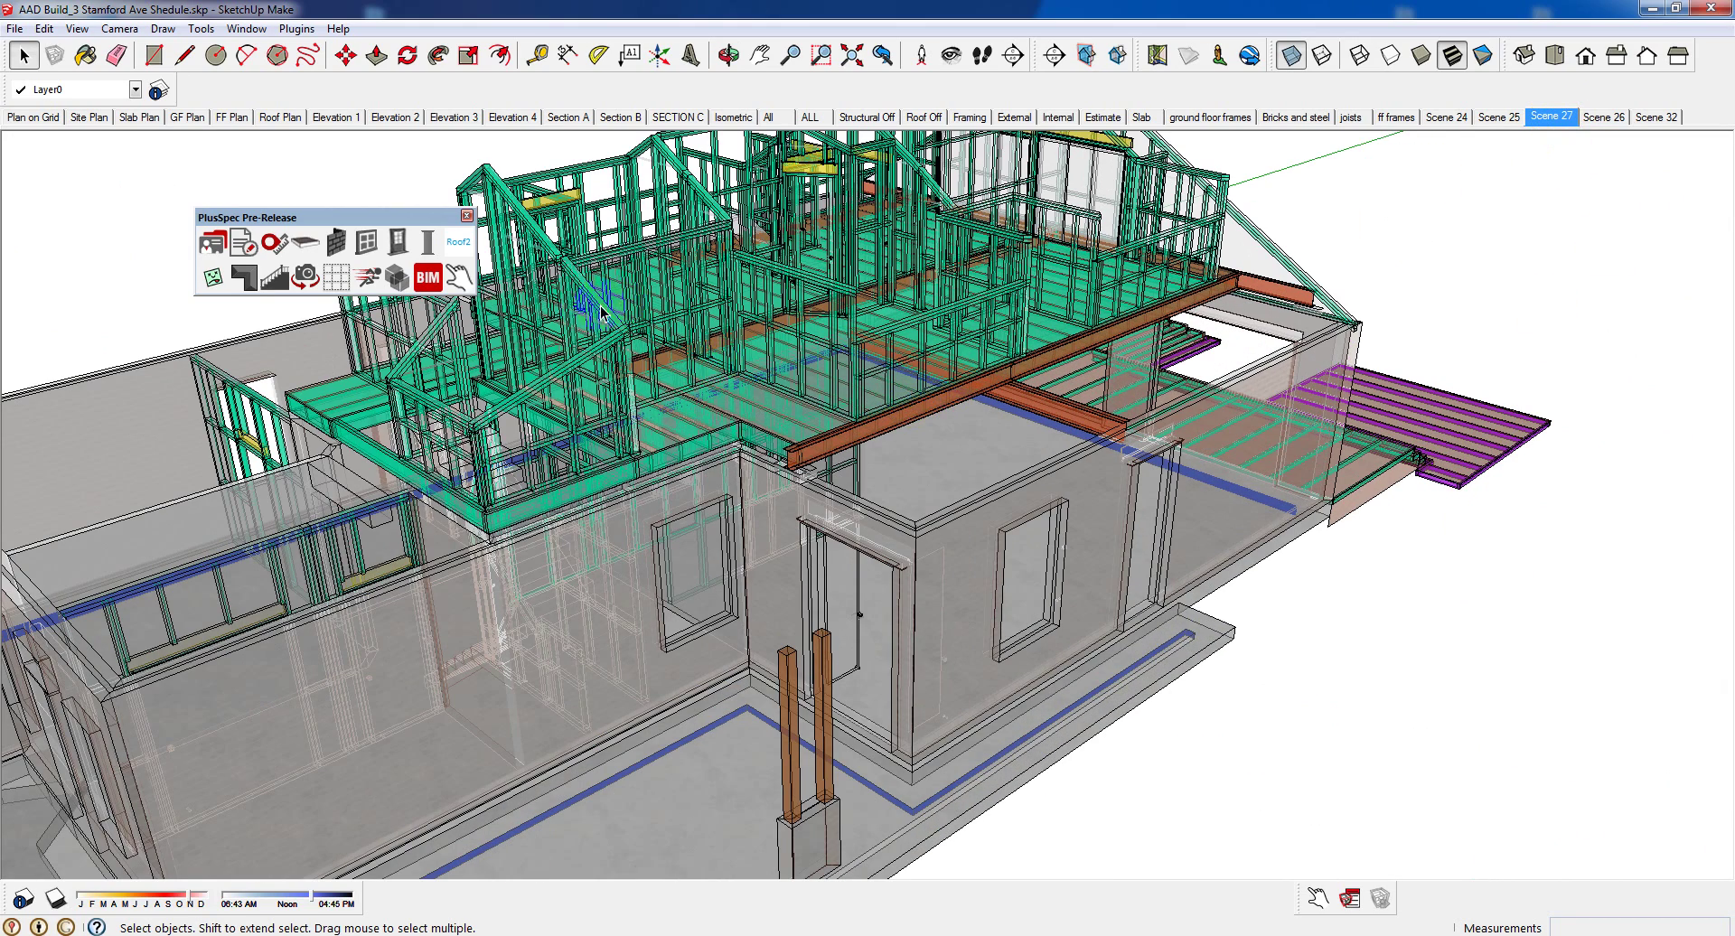
pyautogui.moveTo(601, 312); pyautogui.dragTo(1165, 472, button='middle')
pyautogui.scroll(3, 765, 400)
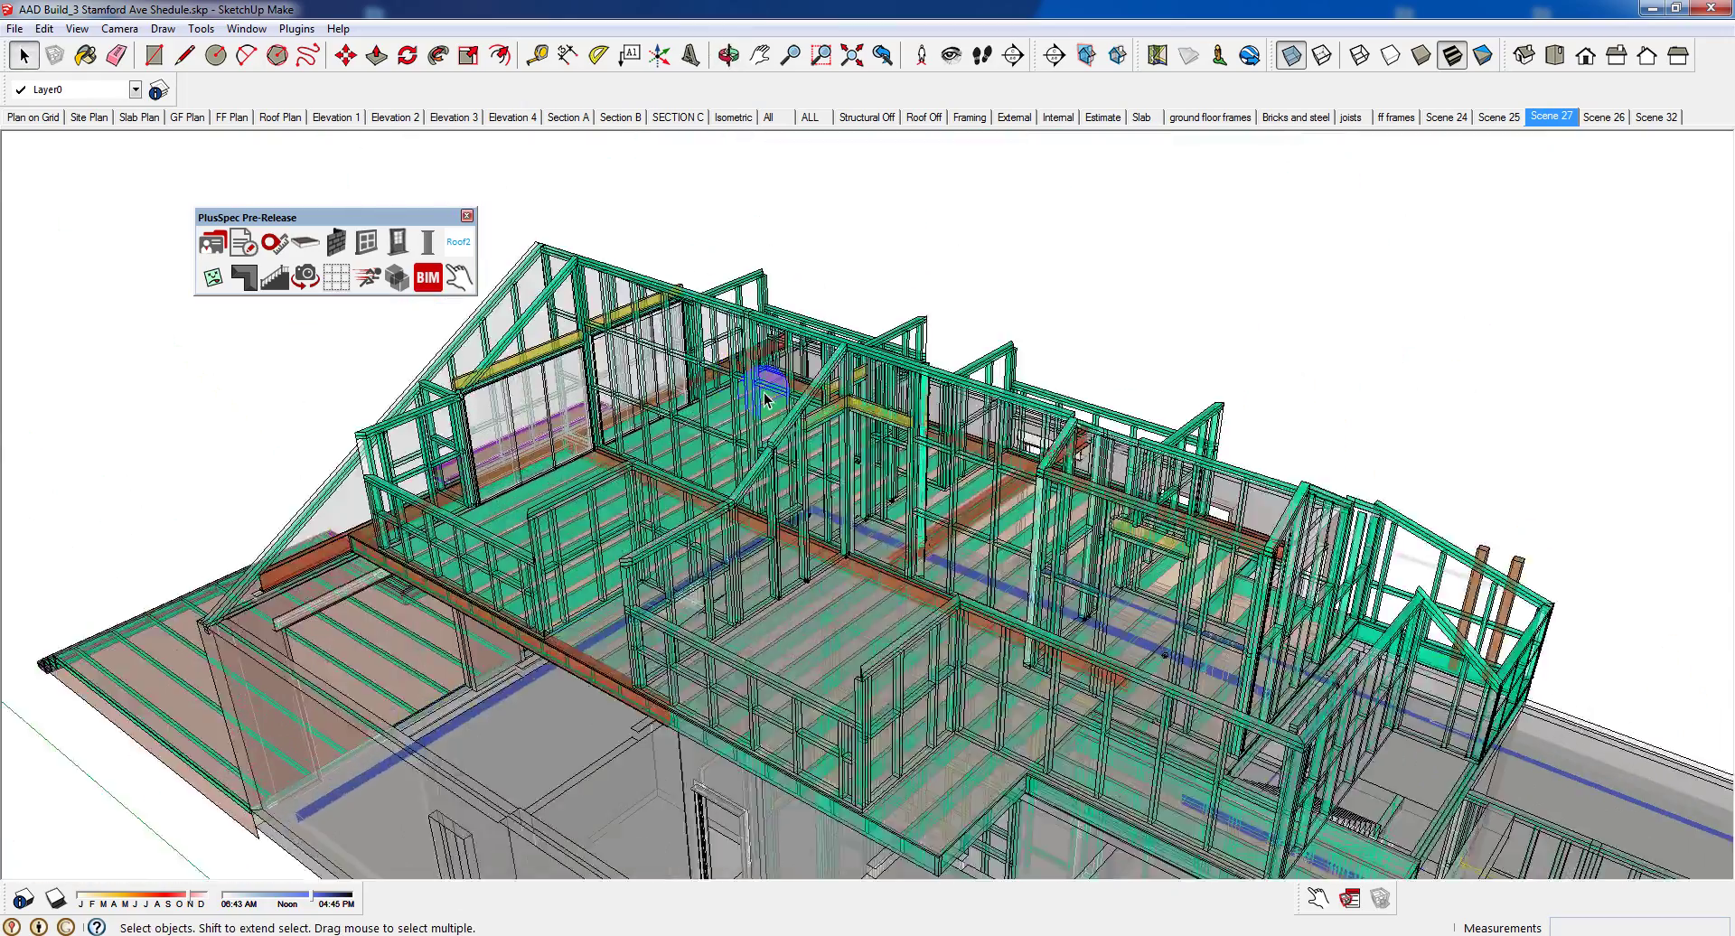
pyautogui.scroll(2, 833, 422)
pyautogui.click(944, 353)
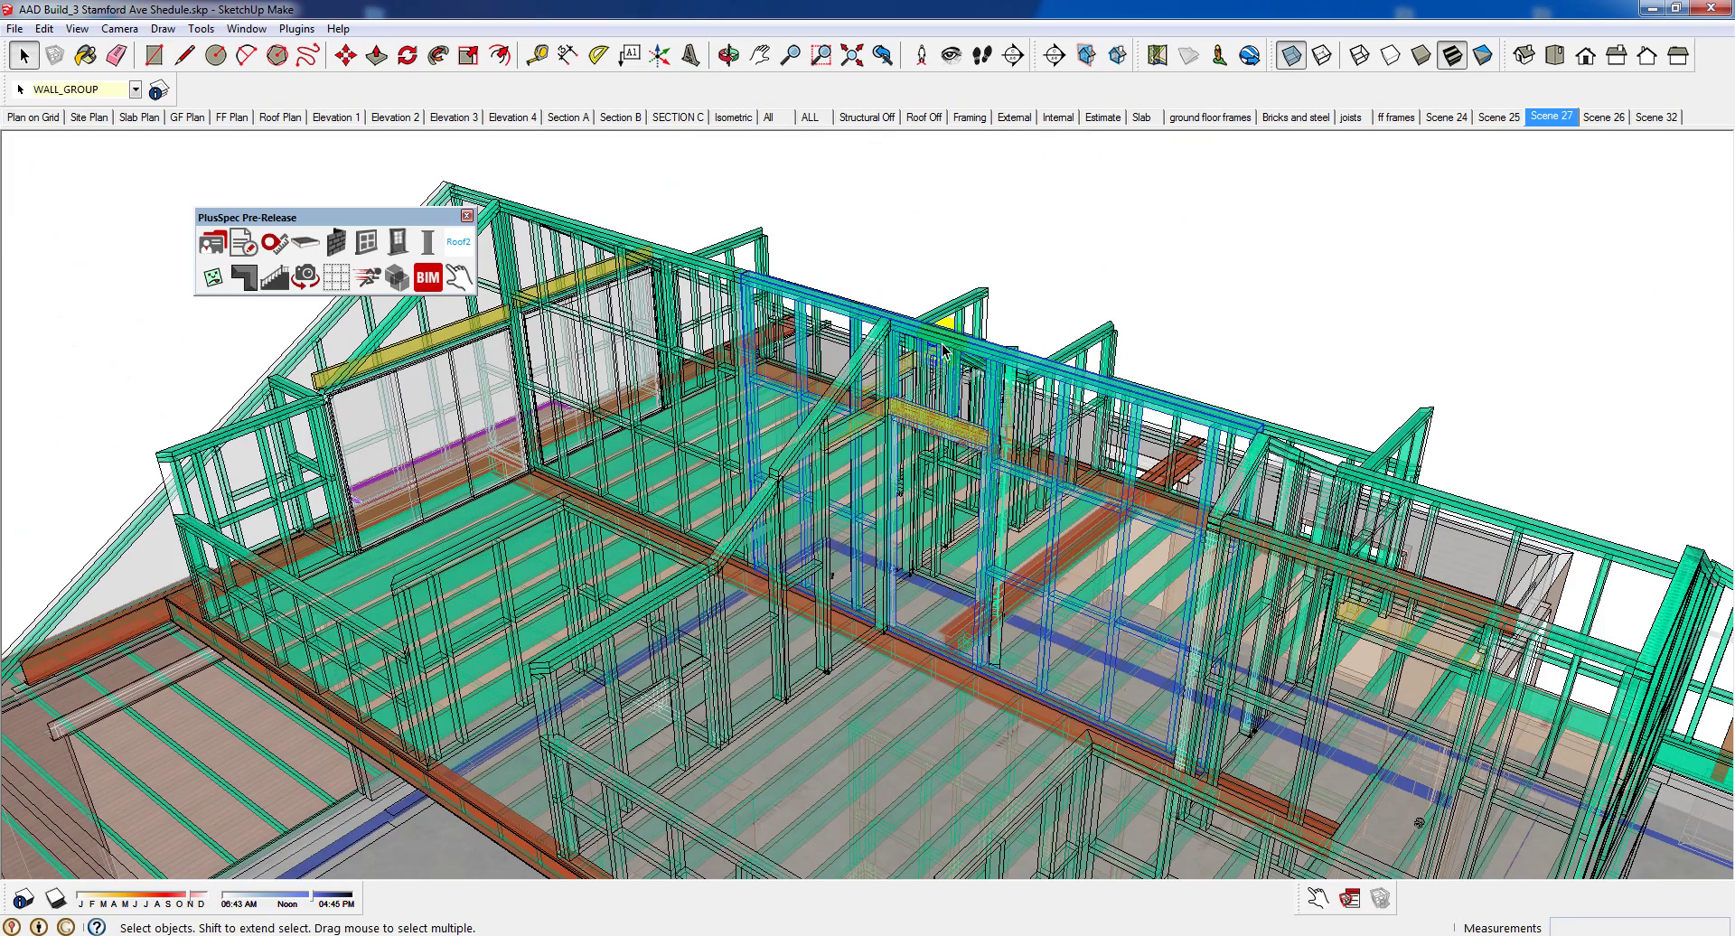
pyautogui.doubleClick(942, 350)
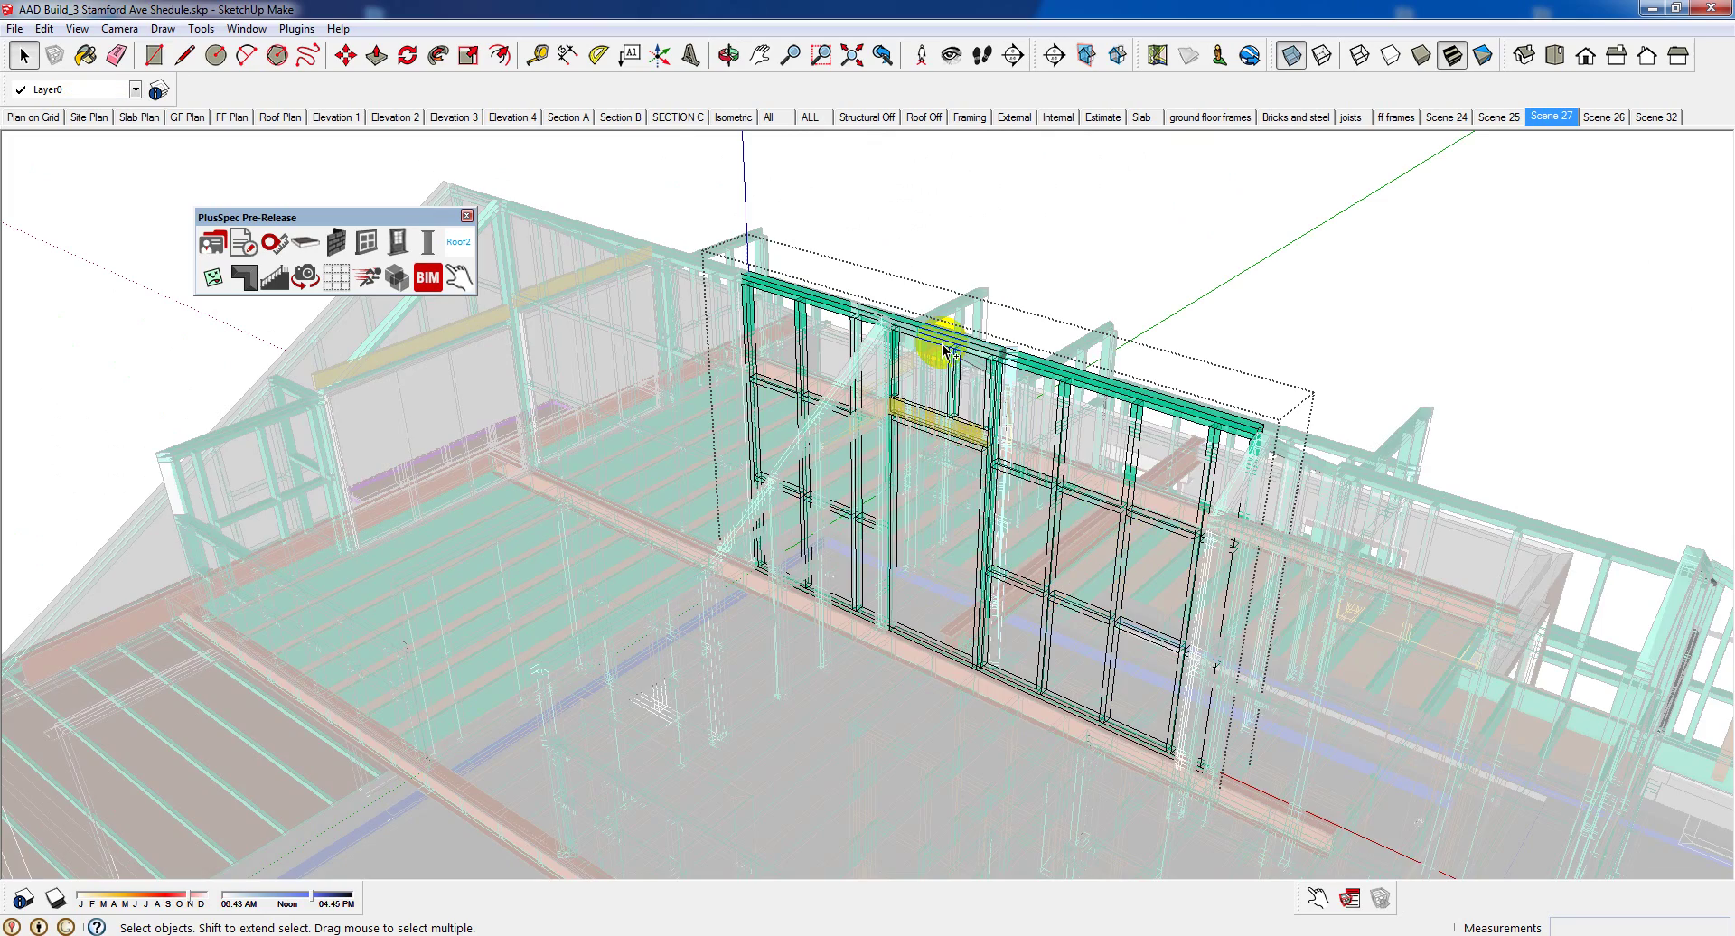
# Hide the rest of the model to inspect the wall frame's door header alone, then unhide it
pyautogui.press('h')
pyautogui.scroll(5, 988, 443)
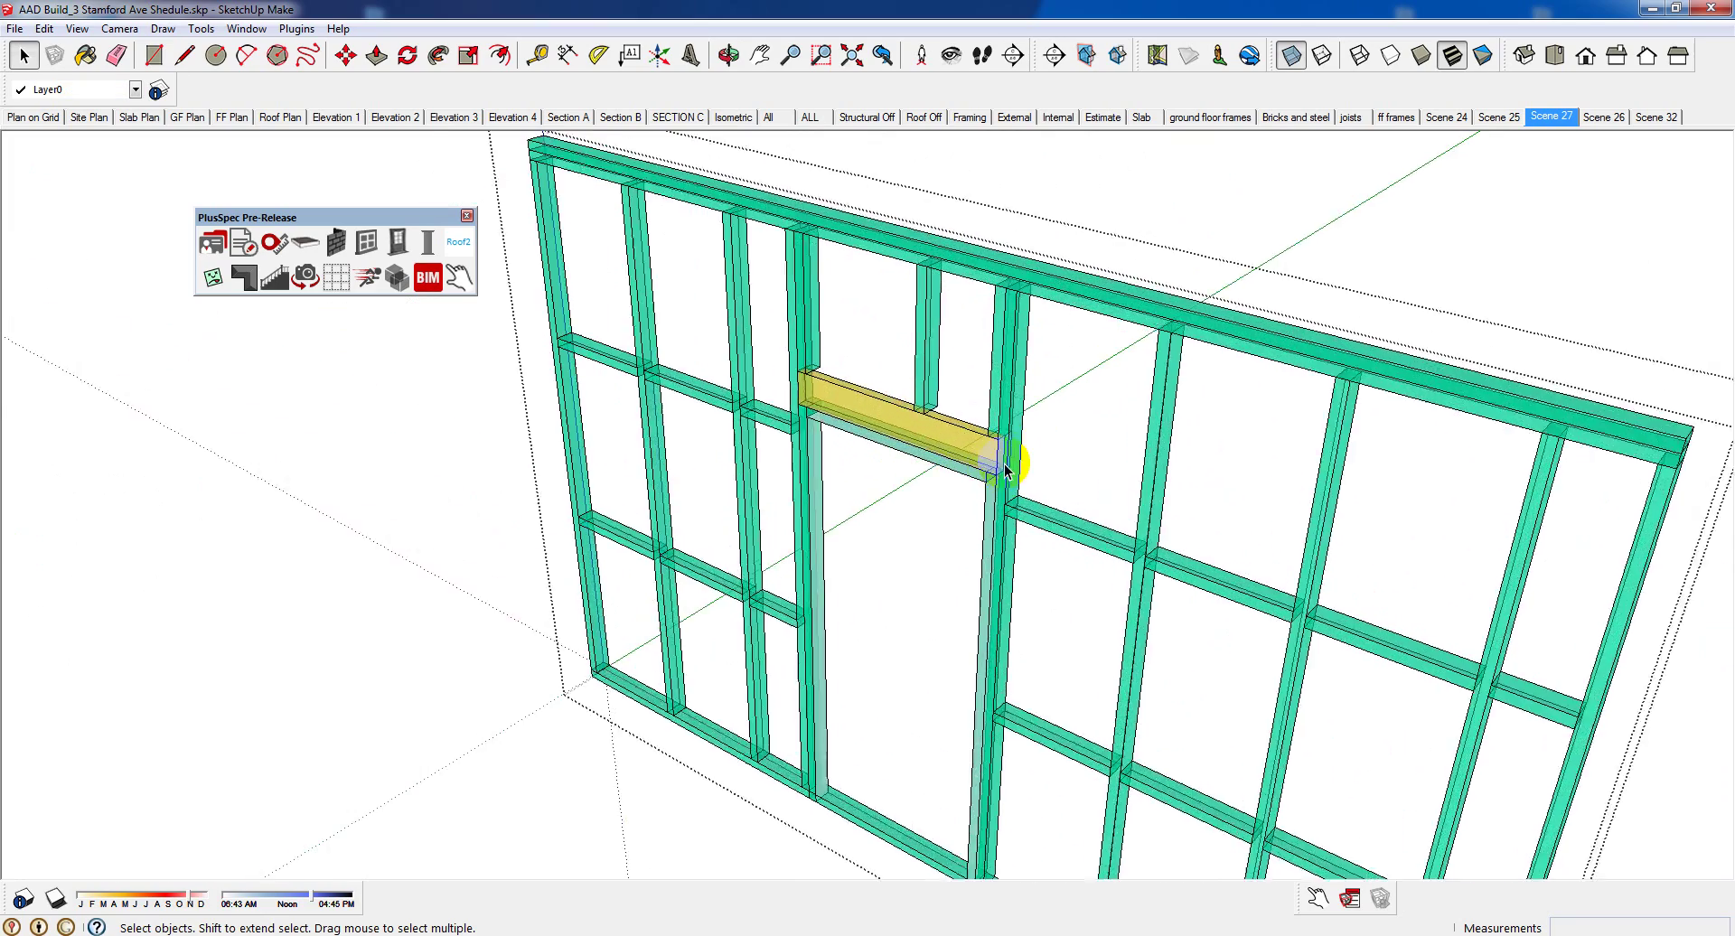
pyautogui.moveTo(1012, 457); pyautogui.dragTo(909, 390, button='middle')
pyautogui.scroll(-10, 728, 387)
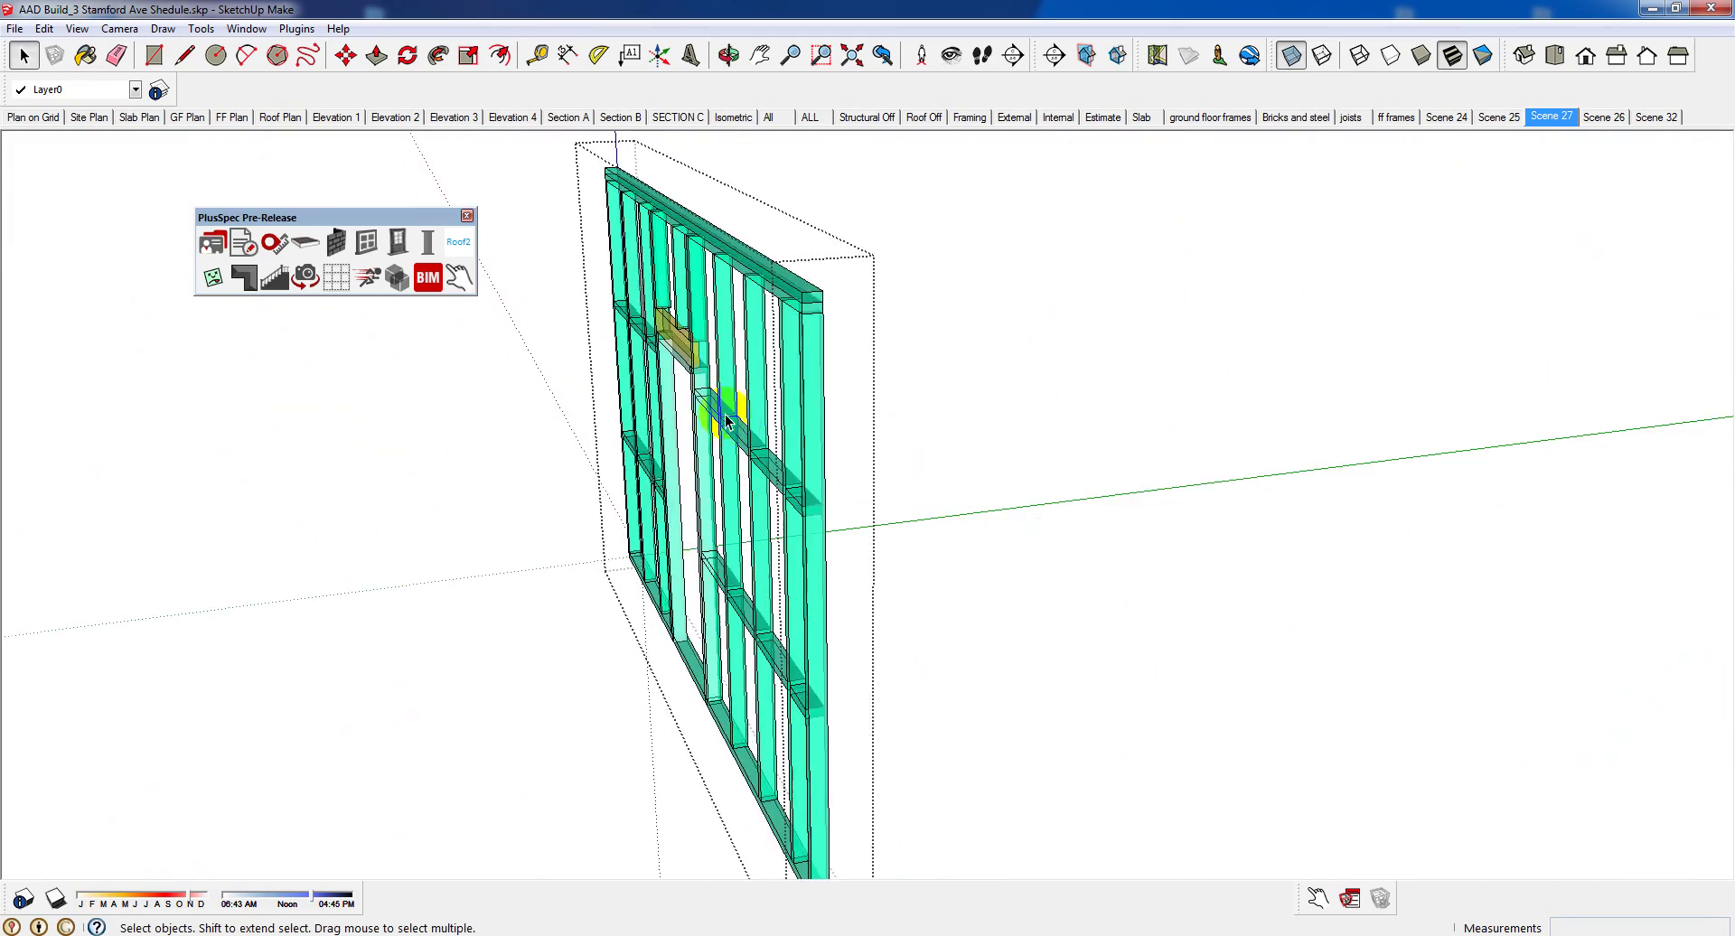
pyautogui.press('h')
# Inspect the isolated steel beam, then exit group editing and orbit back over the upper-floor framing
pyautogui.scroll(5, 1181, 376)
pyautogui.moveTo(1181, 376); pyautogui.dragTo(1157, 425, button='middle')
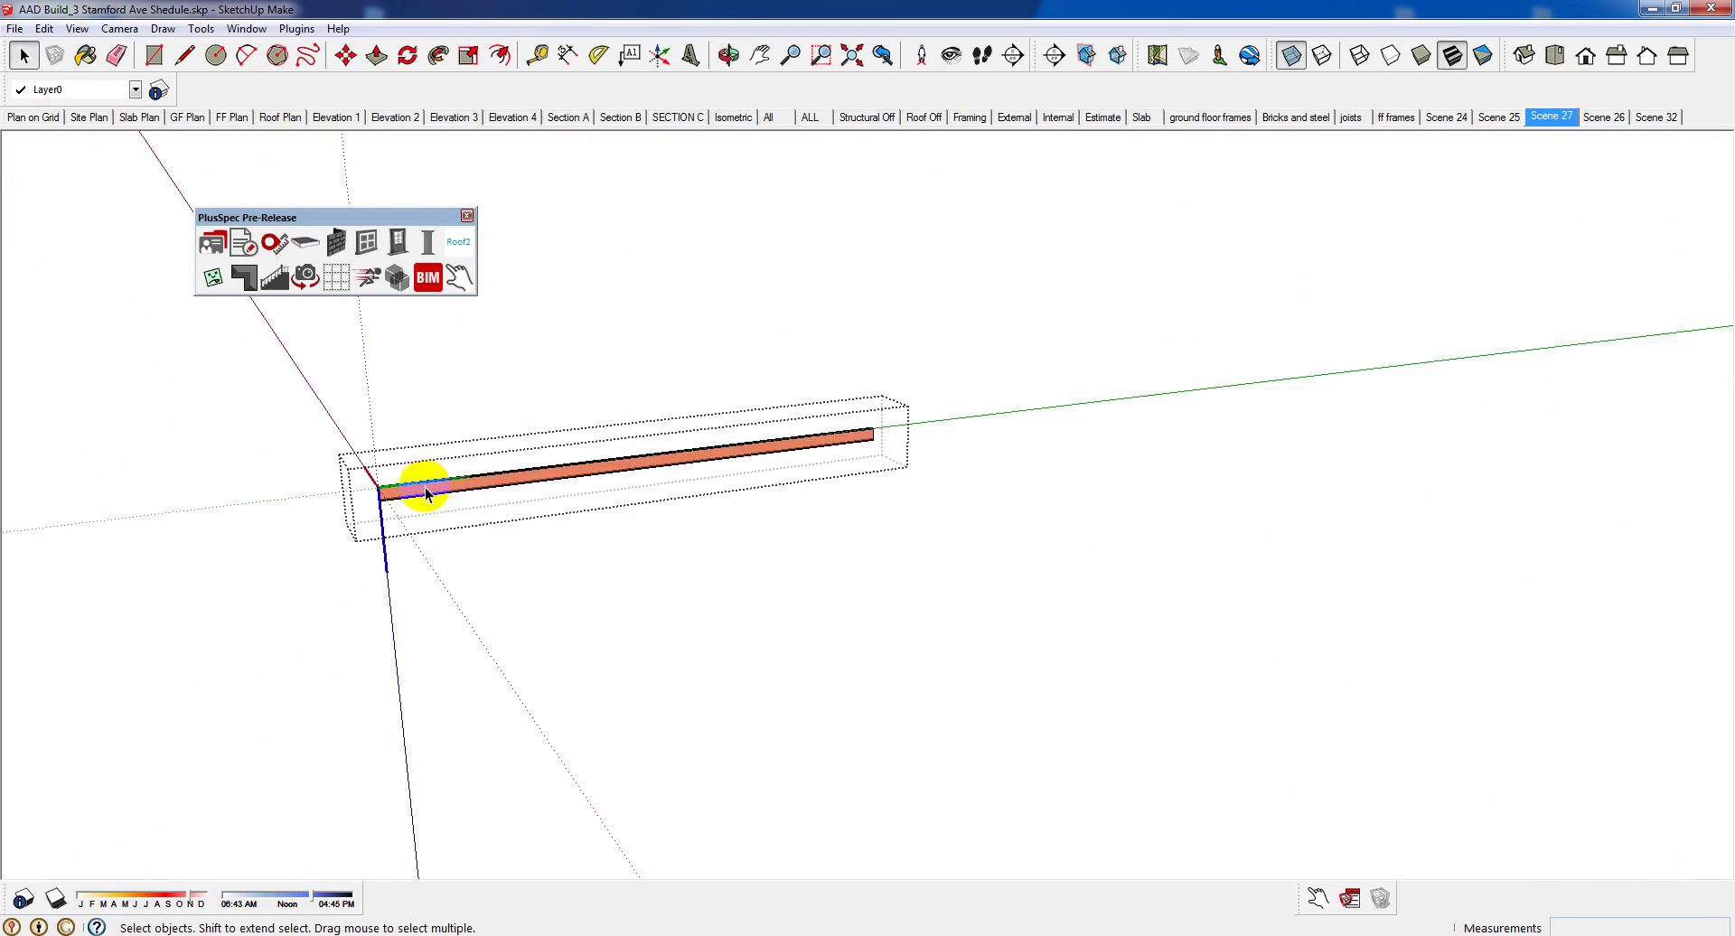
pyautogui.moveTo(425, 486); pyautogui.dragTo(965, 502, button='middle')
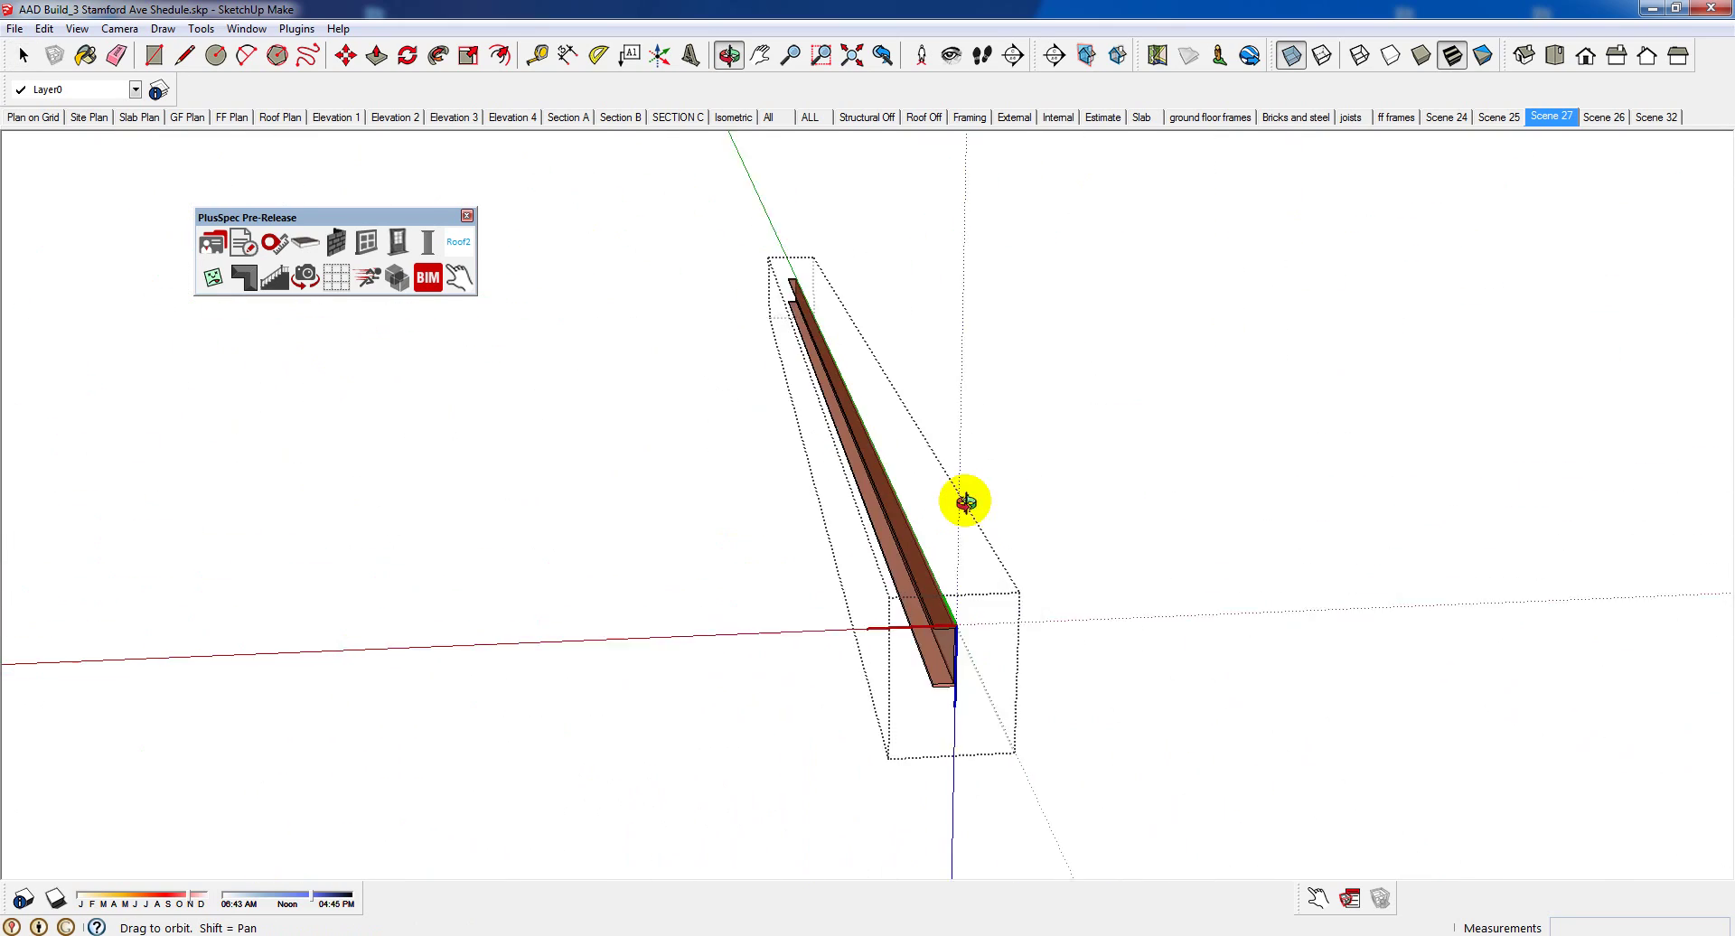
pyautogui.moveTo(965, 502); pyautogui.dragTo(961, 496)
pyautogui.press('space')
pyautogui.click(534, 403)
pyautogui.moveTo(918, 530); pyautogui.dragTo(1075, 423, button='middle')
# Switch to Scene 32 and orbit the roofed house, selecting then clearing the front gable wall
pyautogui.click(1657, 116)
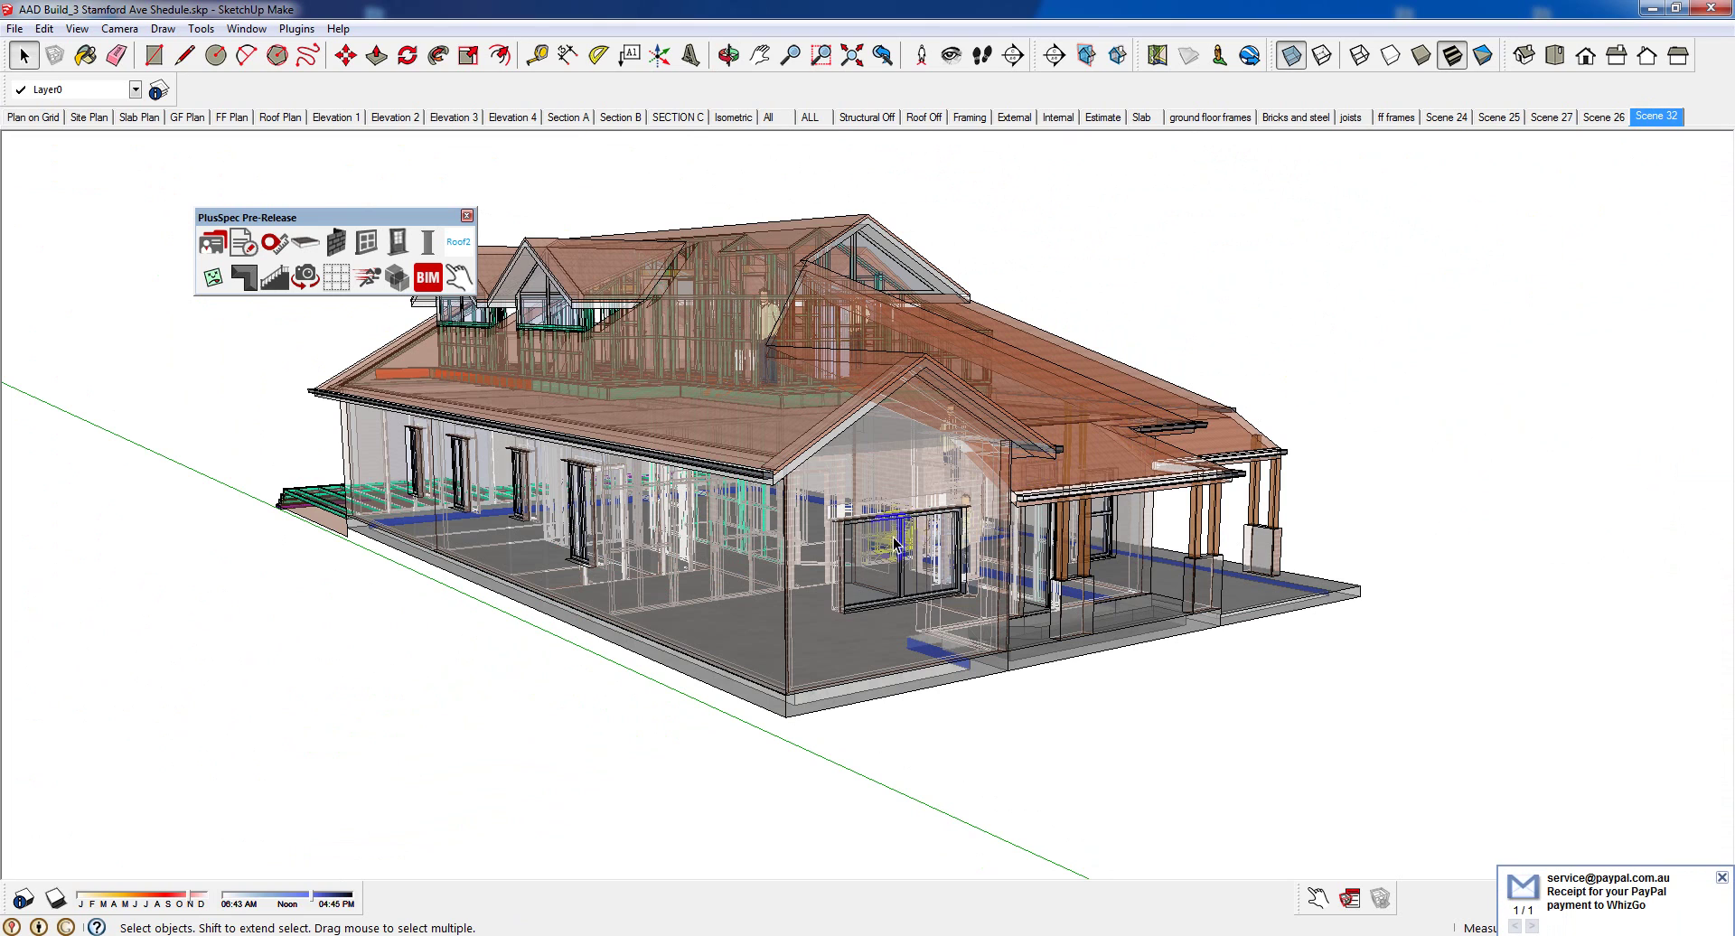
pyautogui.click(903, 541)
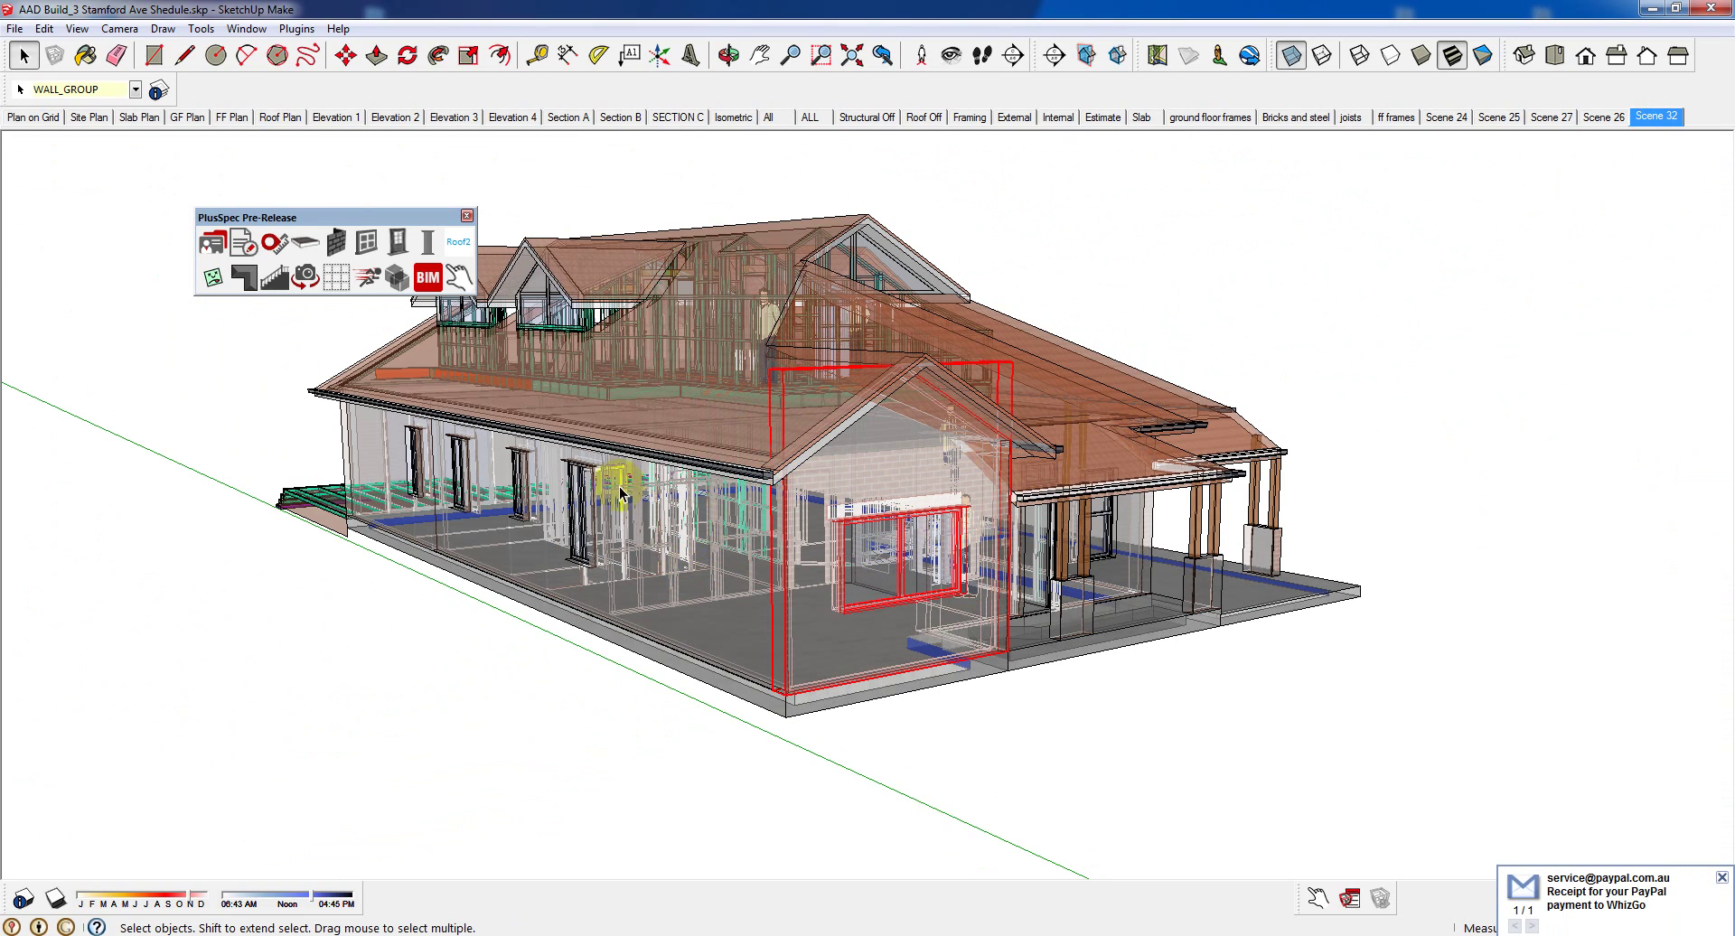
pyautogui.moveTo(652, 433); pyautogui.dragTo(879, 472, button='middle')
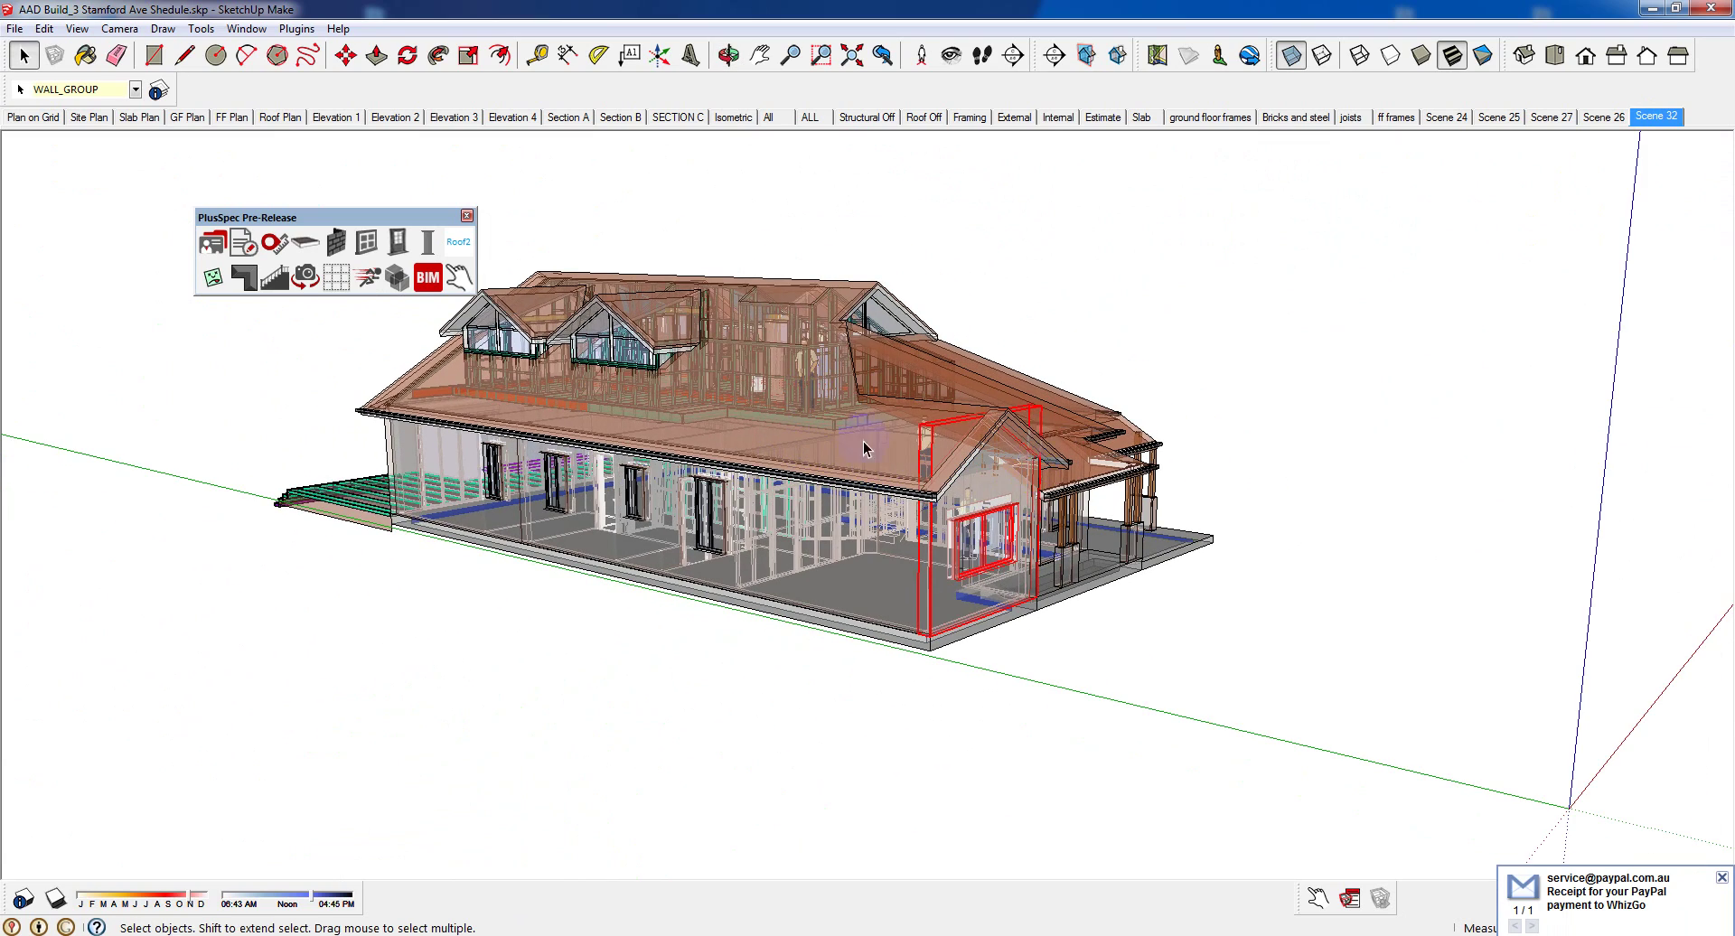
pyautogui.click(1154, 310)
pyautogui.moveTo(903, 360); pyautogui.dragTo(451, 356, button='middle')
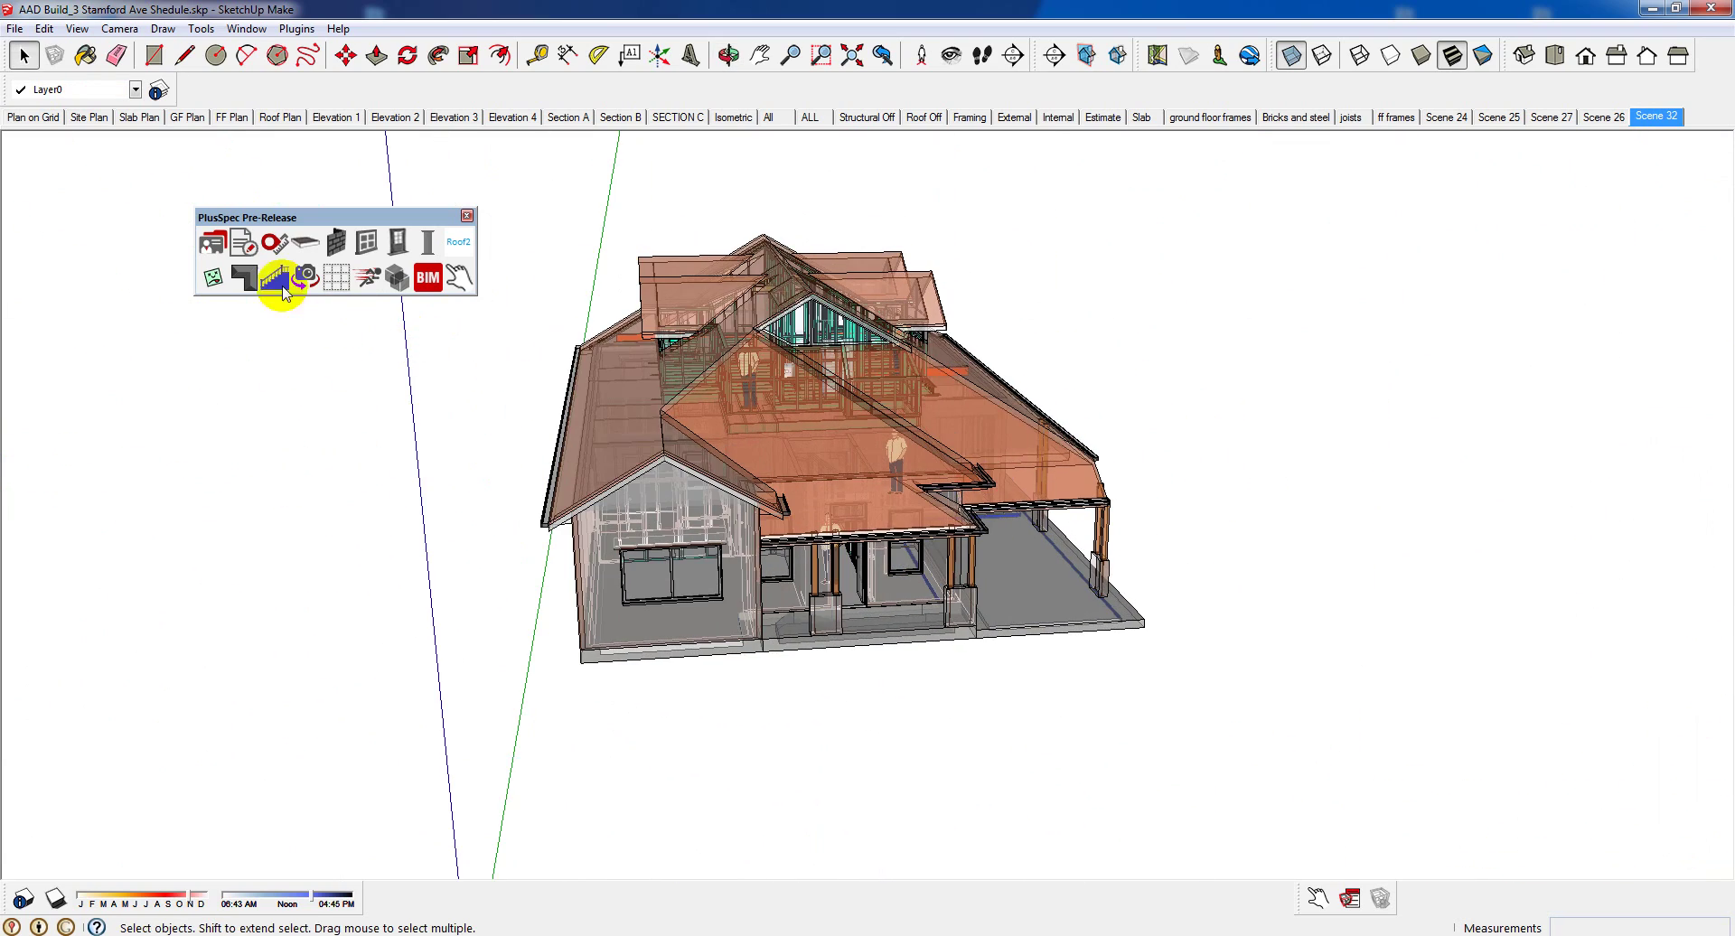
# Submit the PlusSpec Job details form and generate the Take Off / Estimate report
pyautogui.click(215, 246)
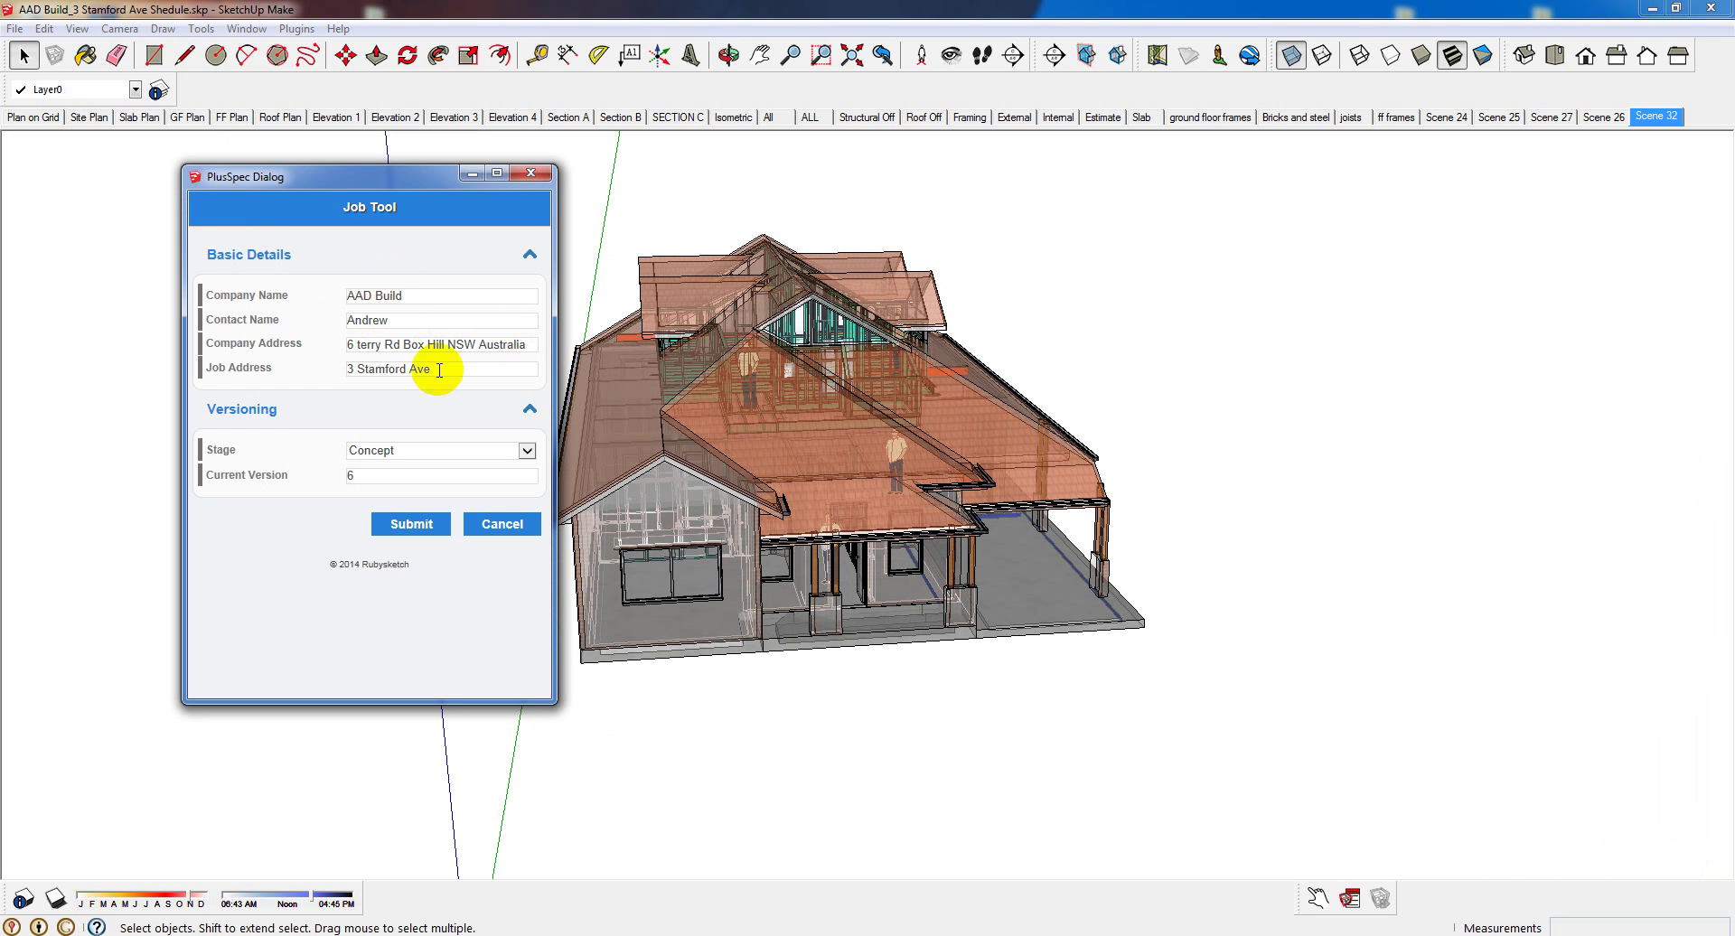
pyautogui.click(412, 525)
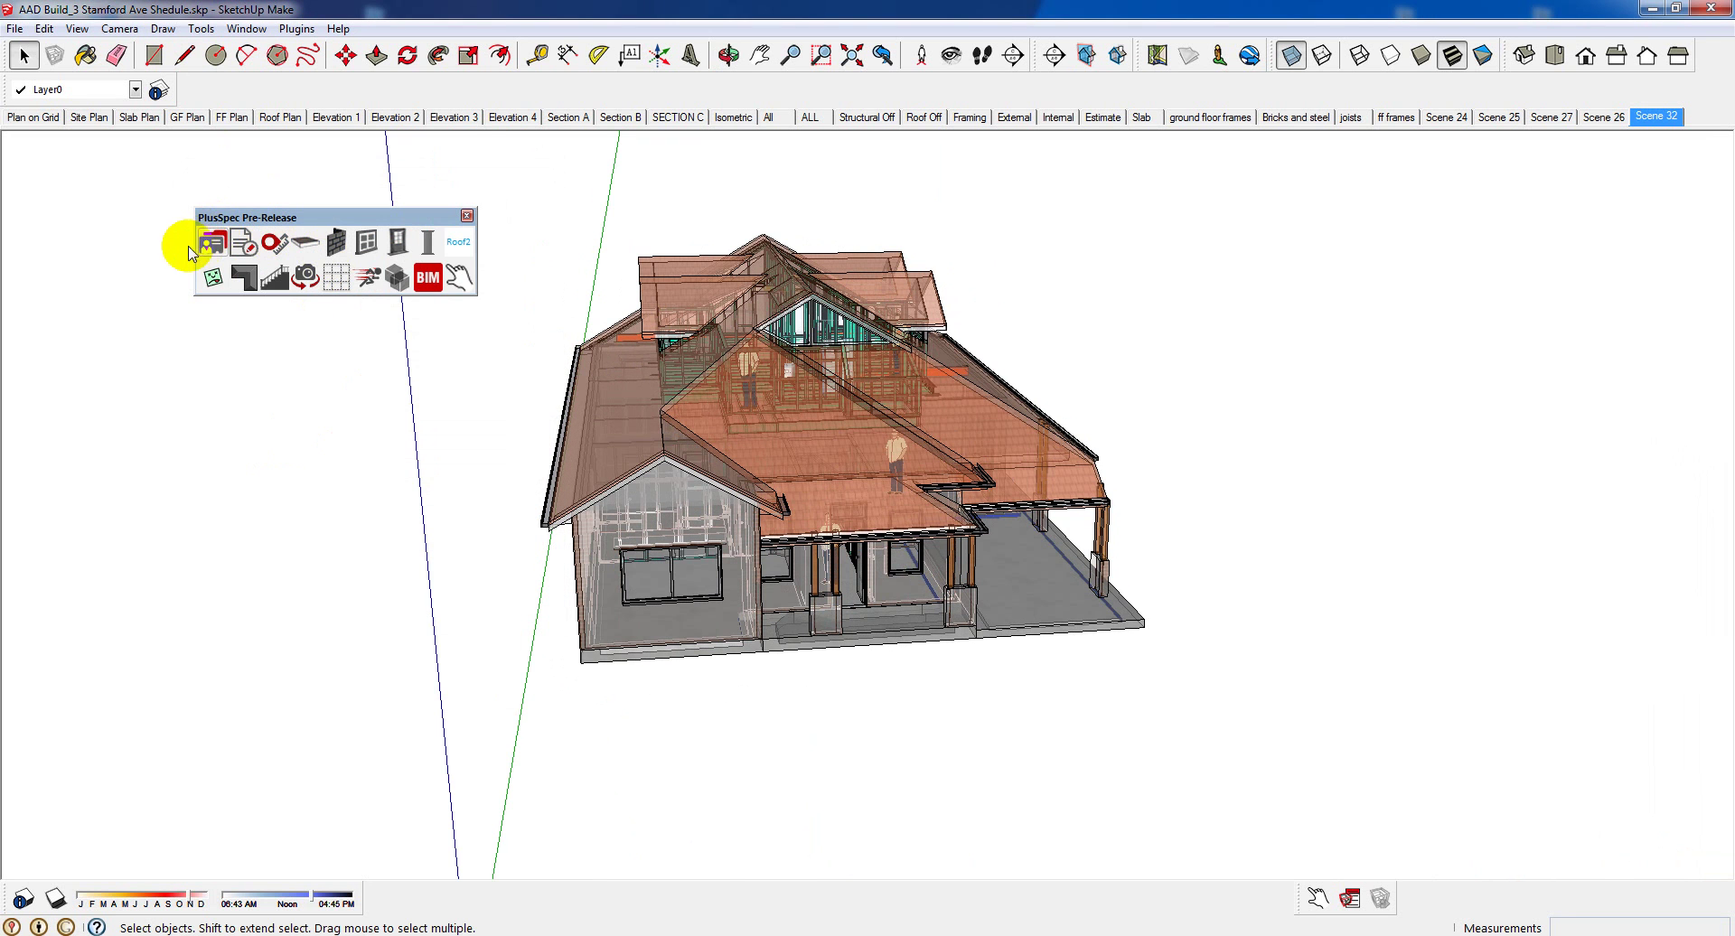
pyautogui.click(241, 244)
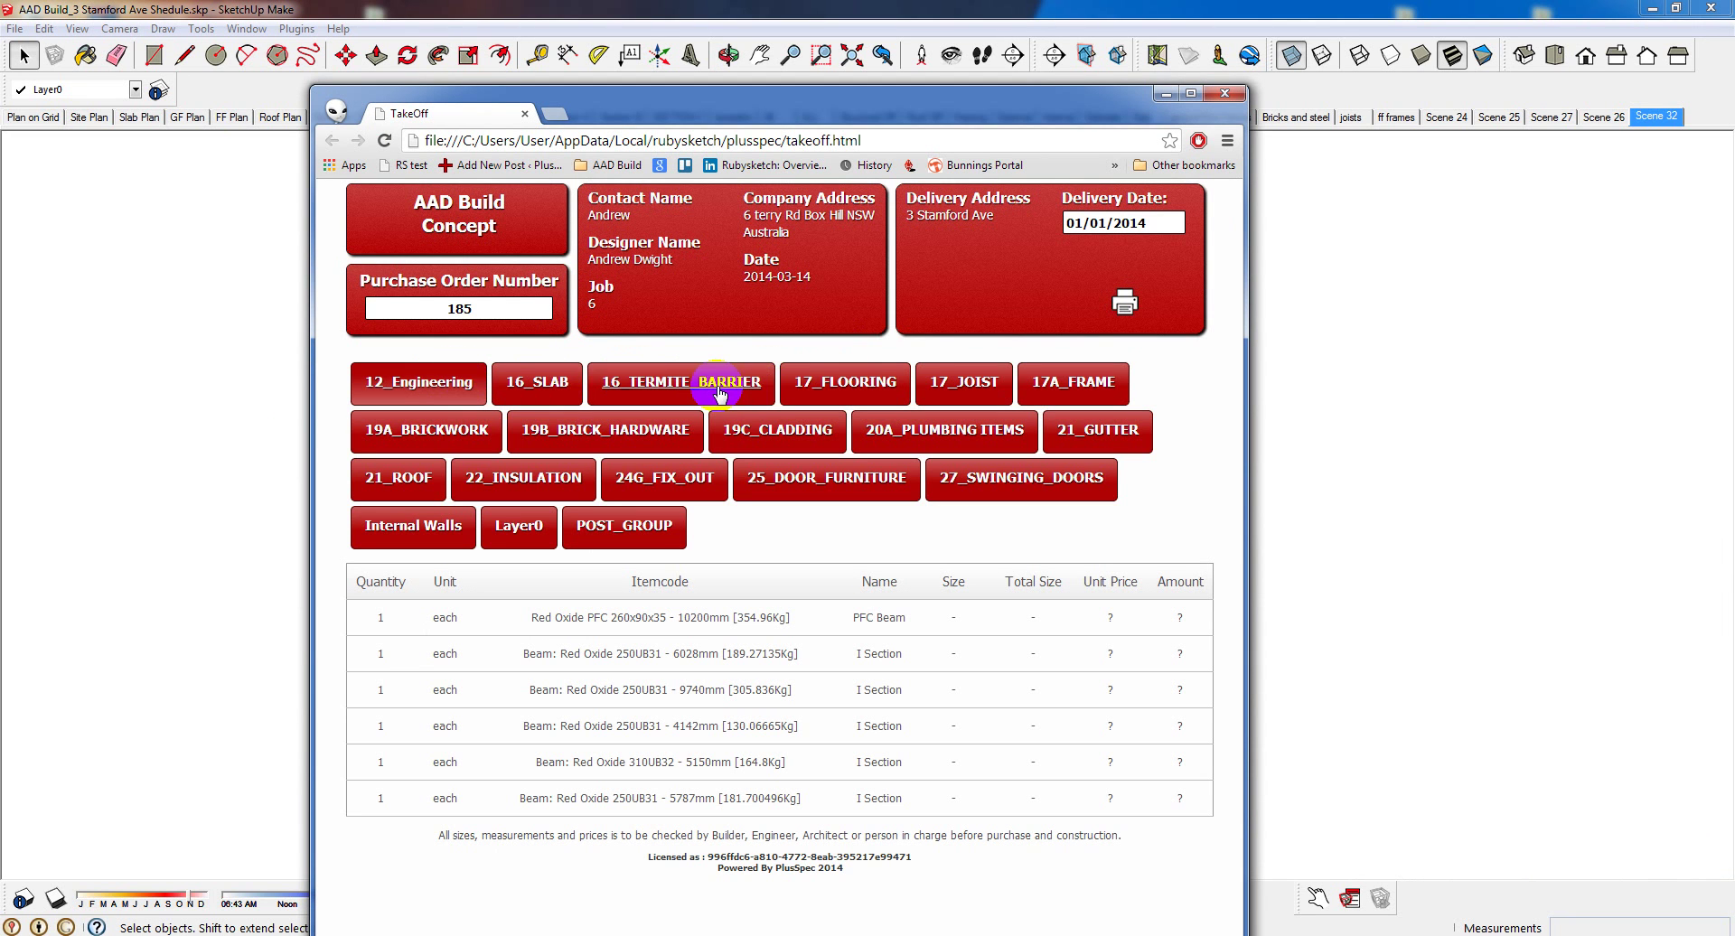
# Review the 17_FLOORING and 19A_BRICKWORK quantities in the take-off report
pyautogui.click(834, 384)
pyautogui.scroll(-2, 902, 554)
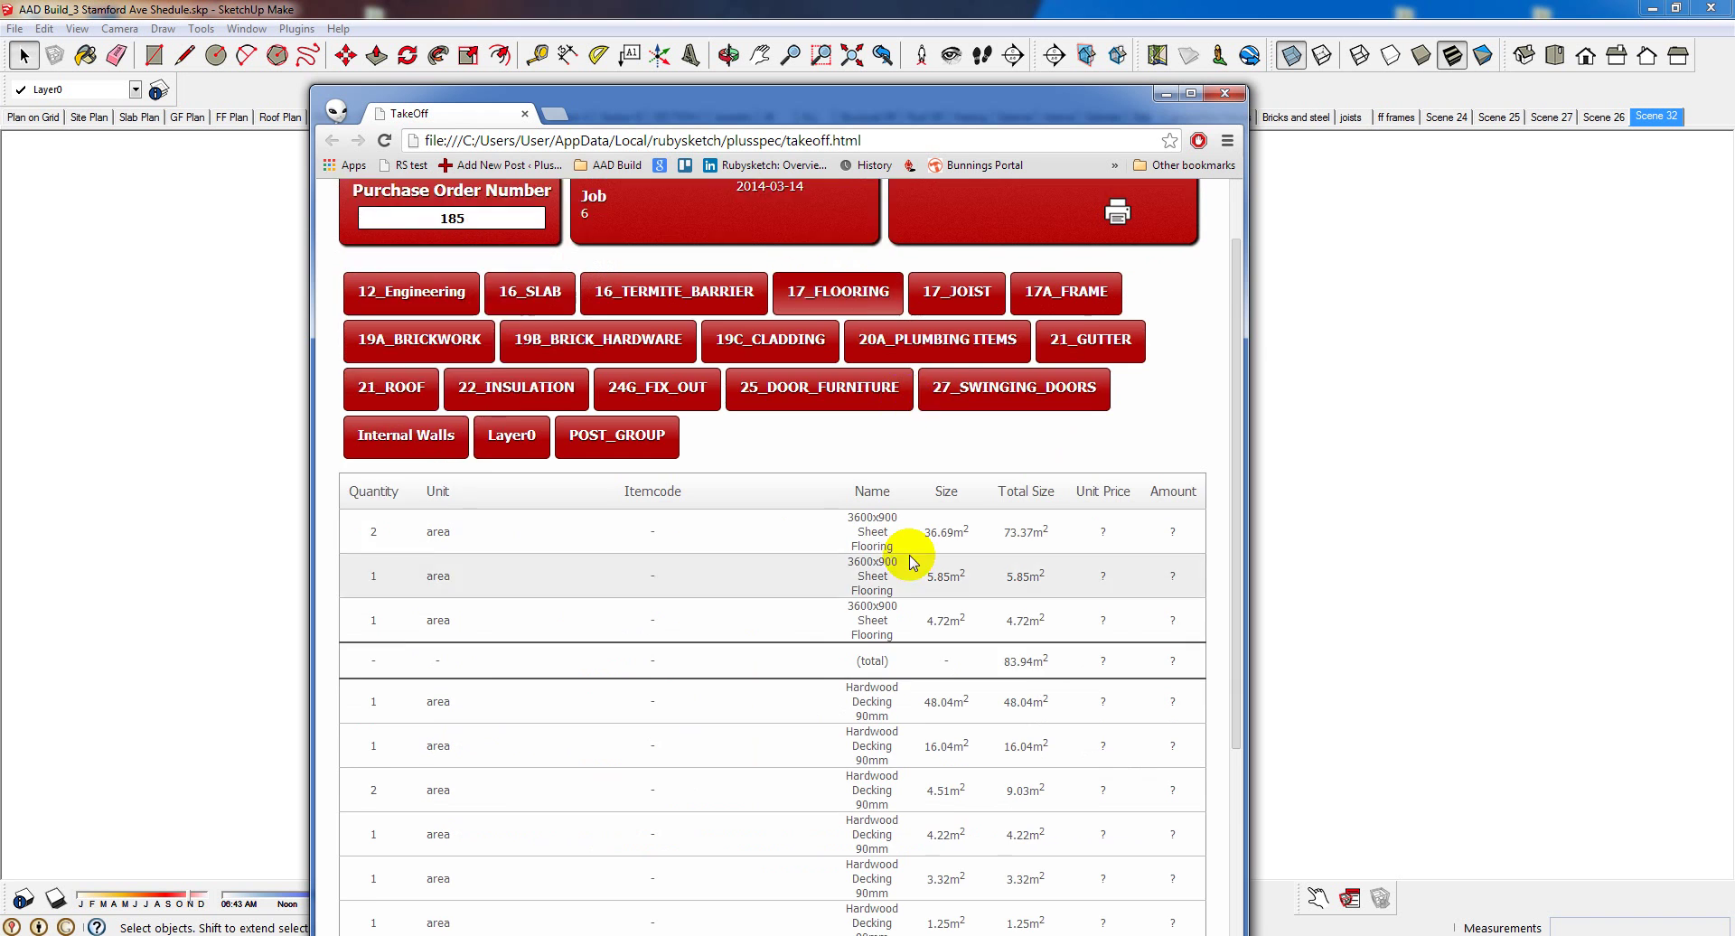
pyautogui.scroll(-2, 876, 750)
pyautogui.scroll(4, 868, 759)
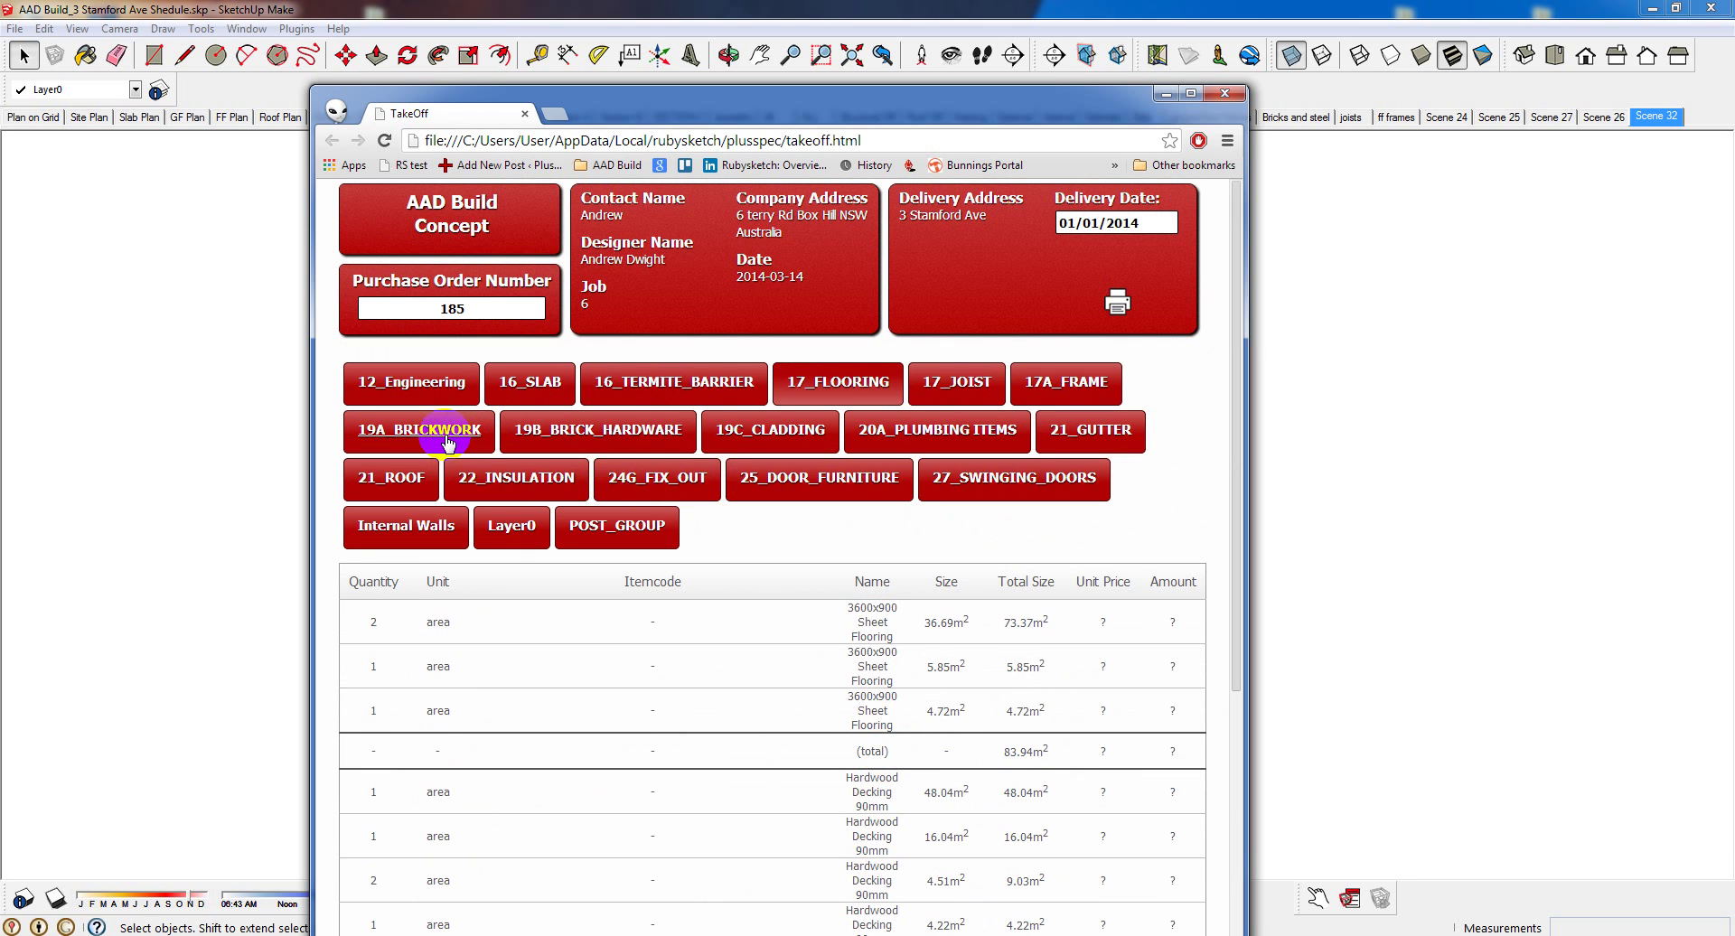
pyautogui.click(444, 432)
pyautogui.scroll(-4, 886, 633)
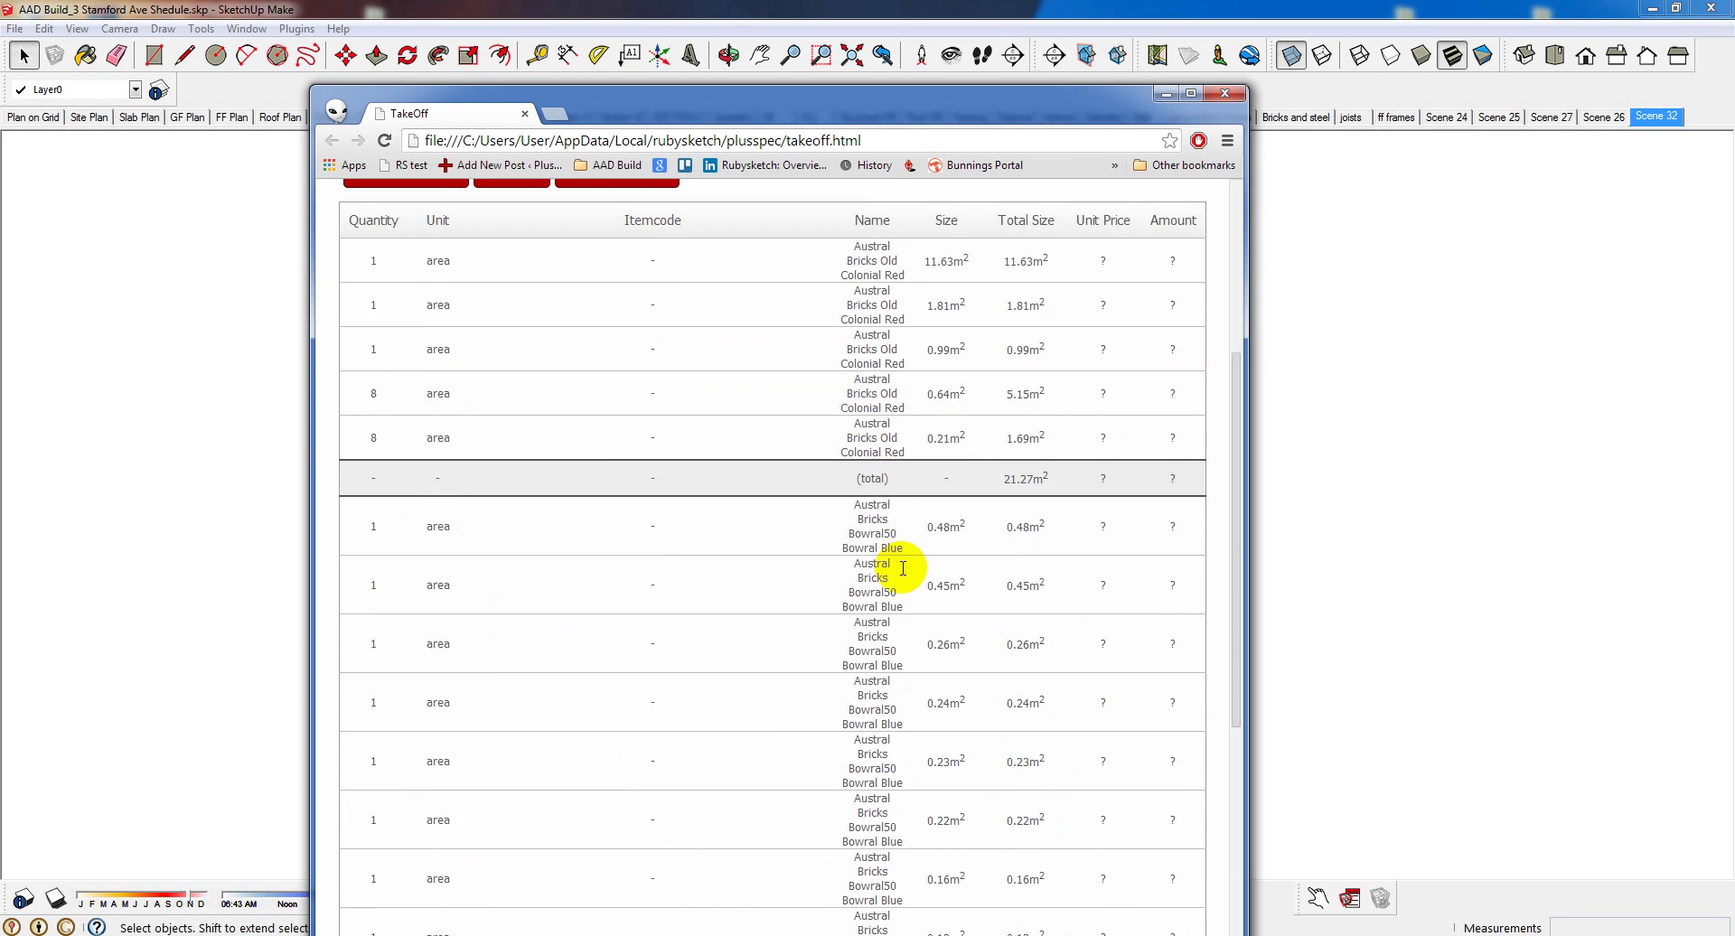
pyautogui.scroll(4, 895, 587)
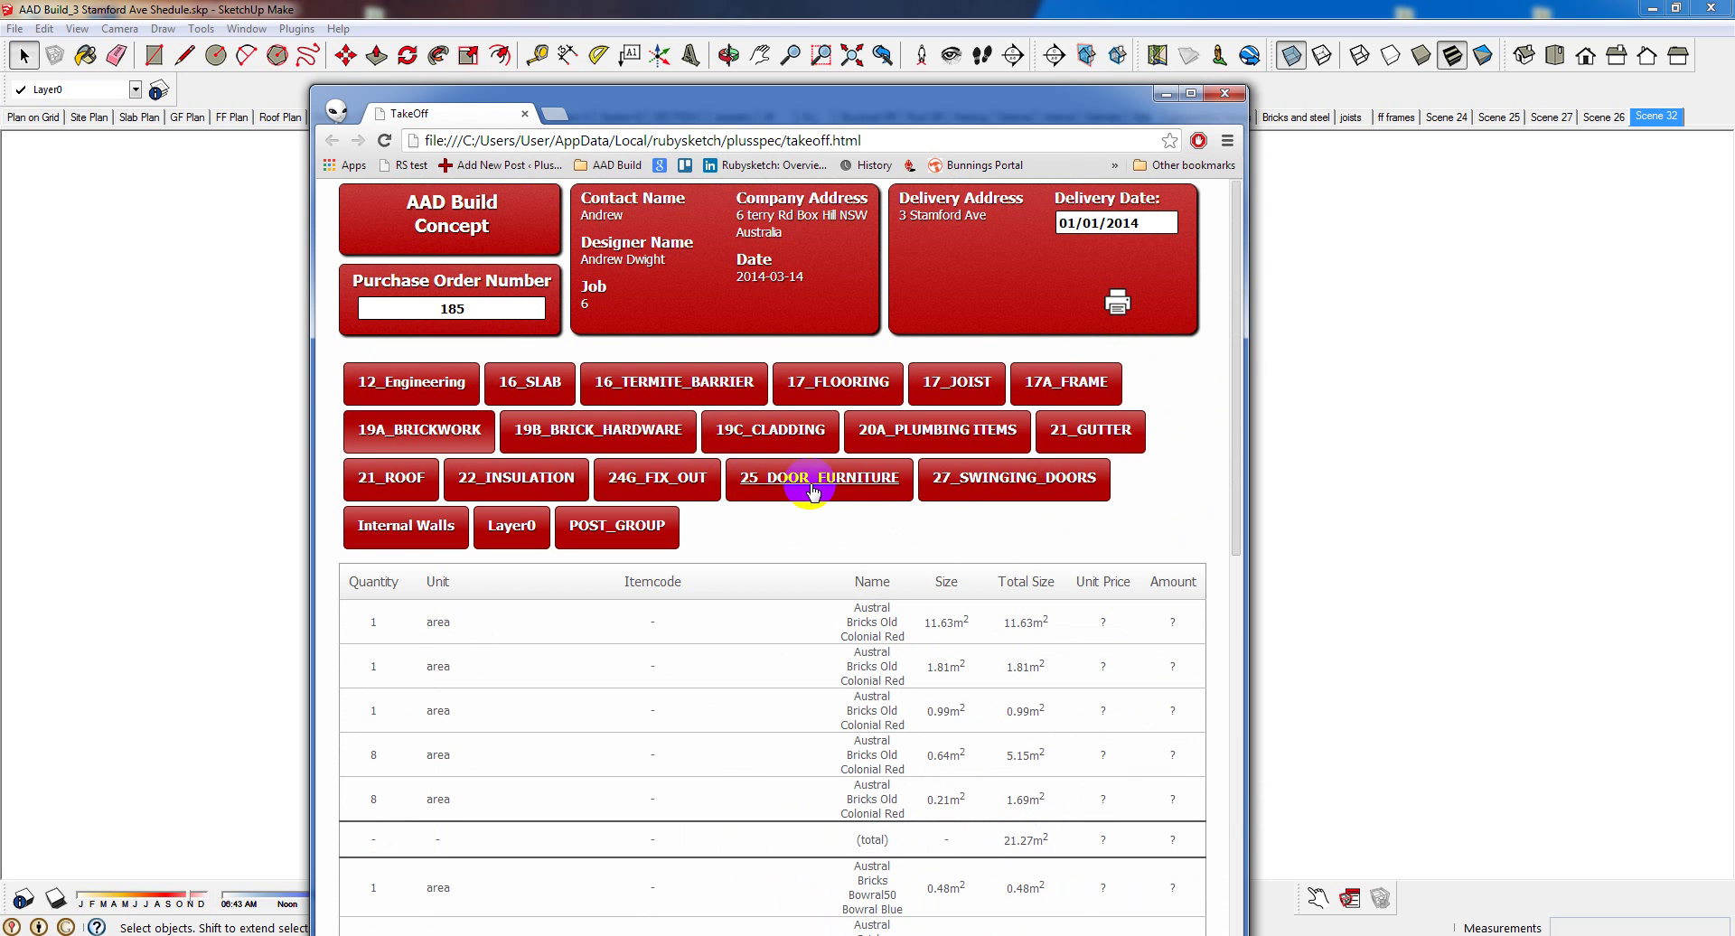
# Review the 24G_FIX_OUT, Internal Walls and 25_DOOR_FURNITURE items
pyautogui.click(647, 485)
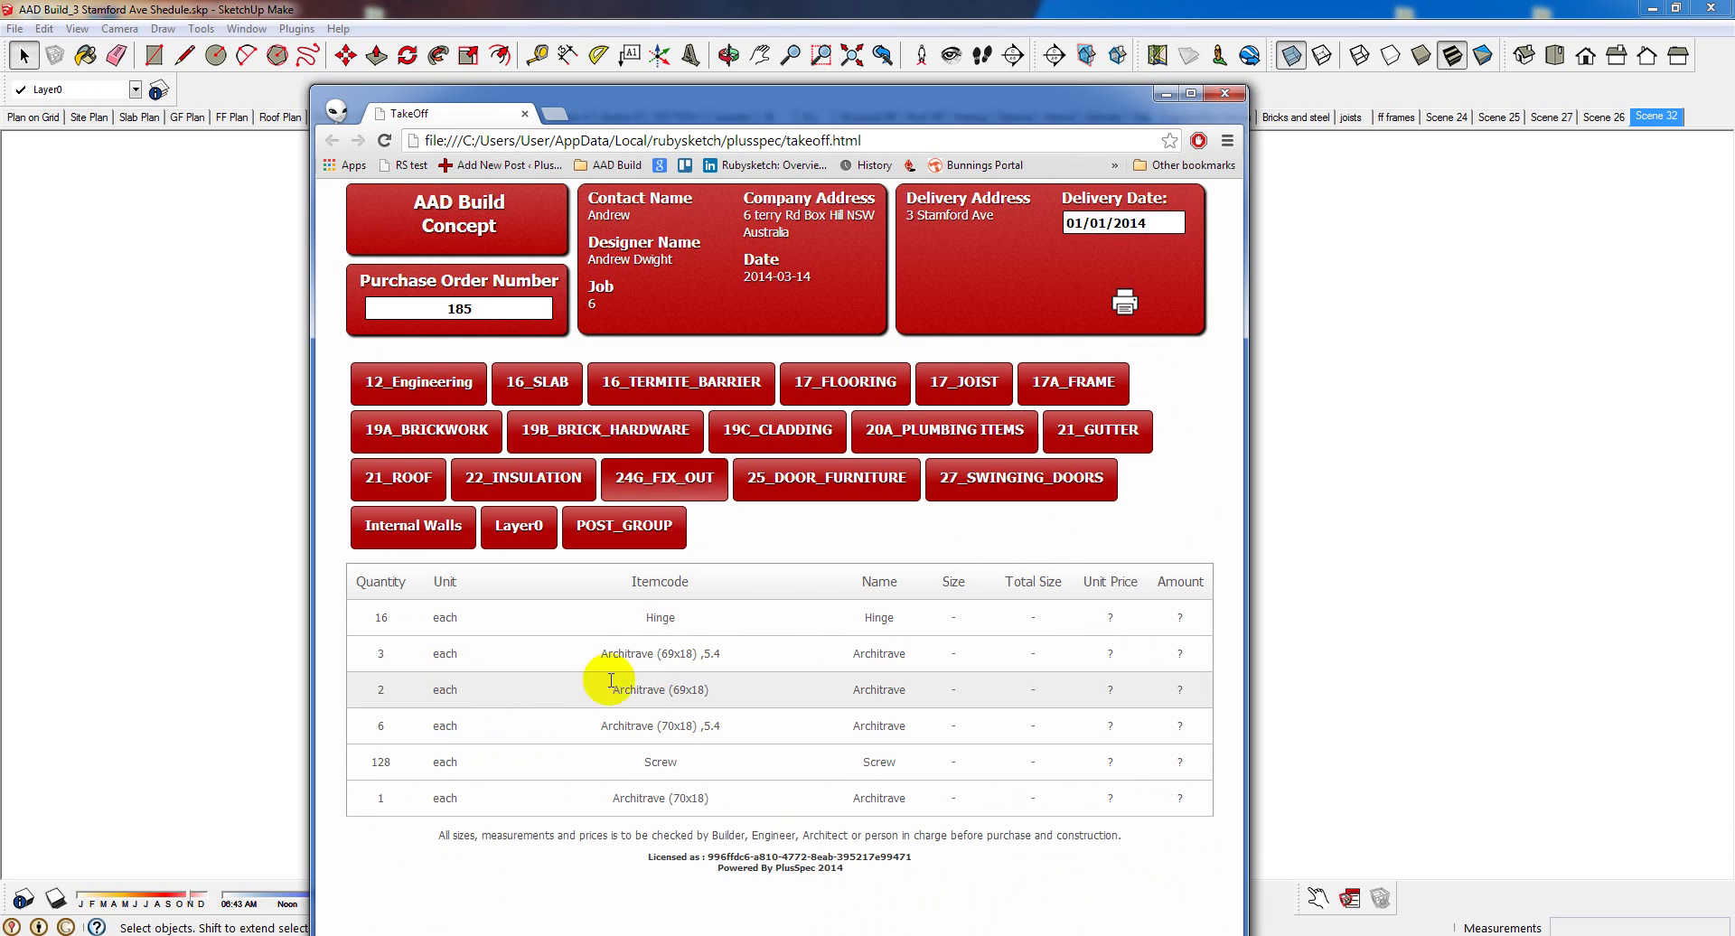
pyautogui.click(388, 530)
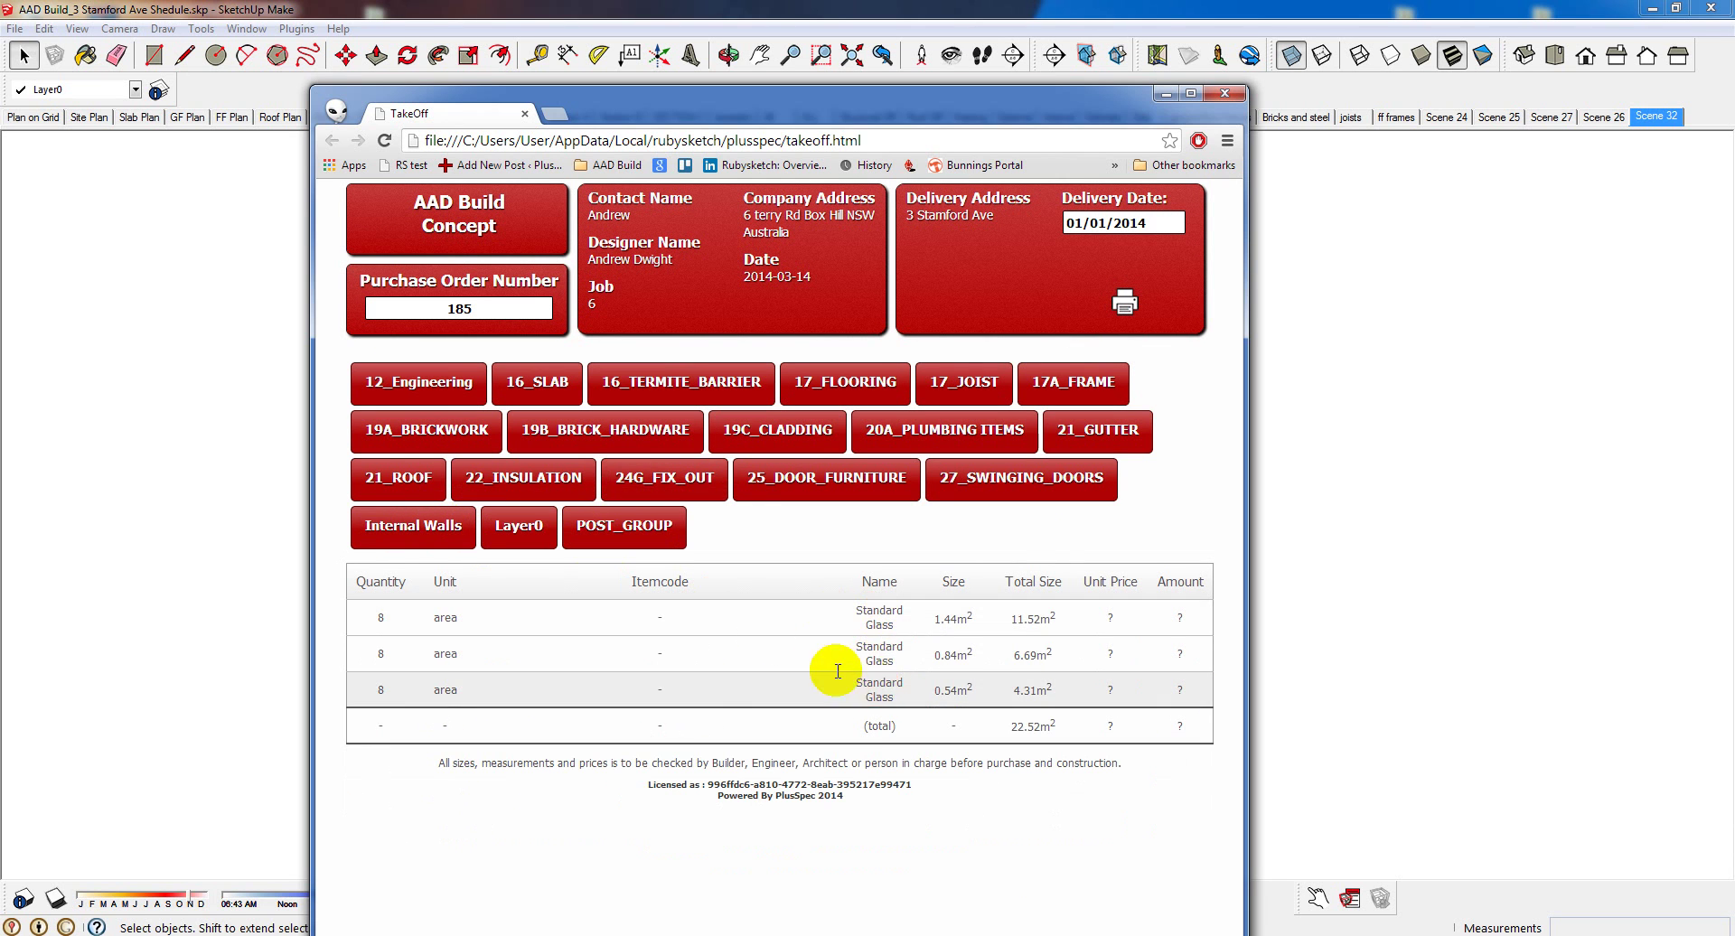
pyautogui.click(665, 479)
pyautogui.click(779, 486)
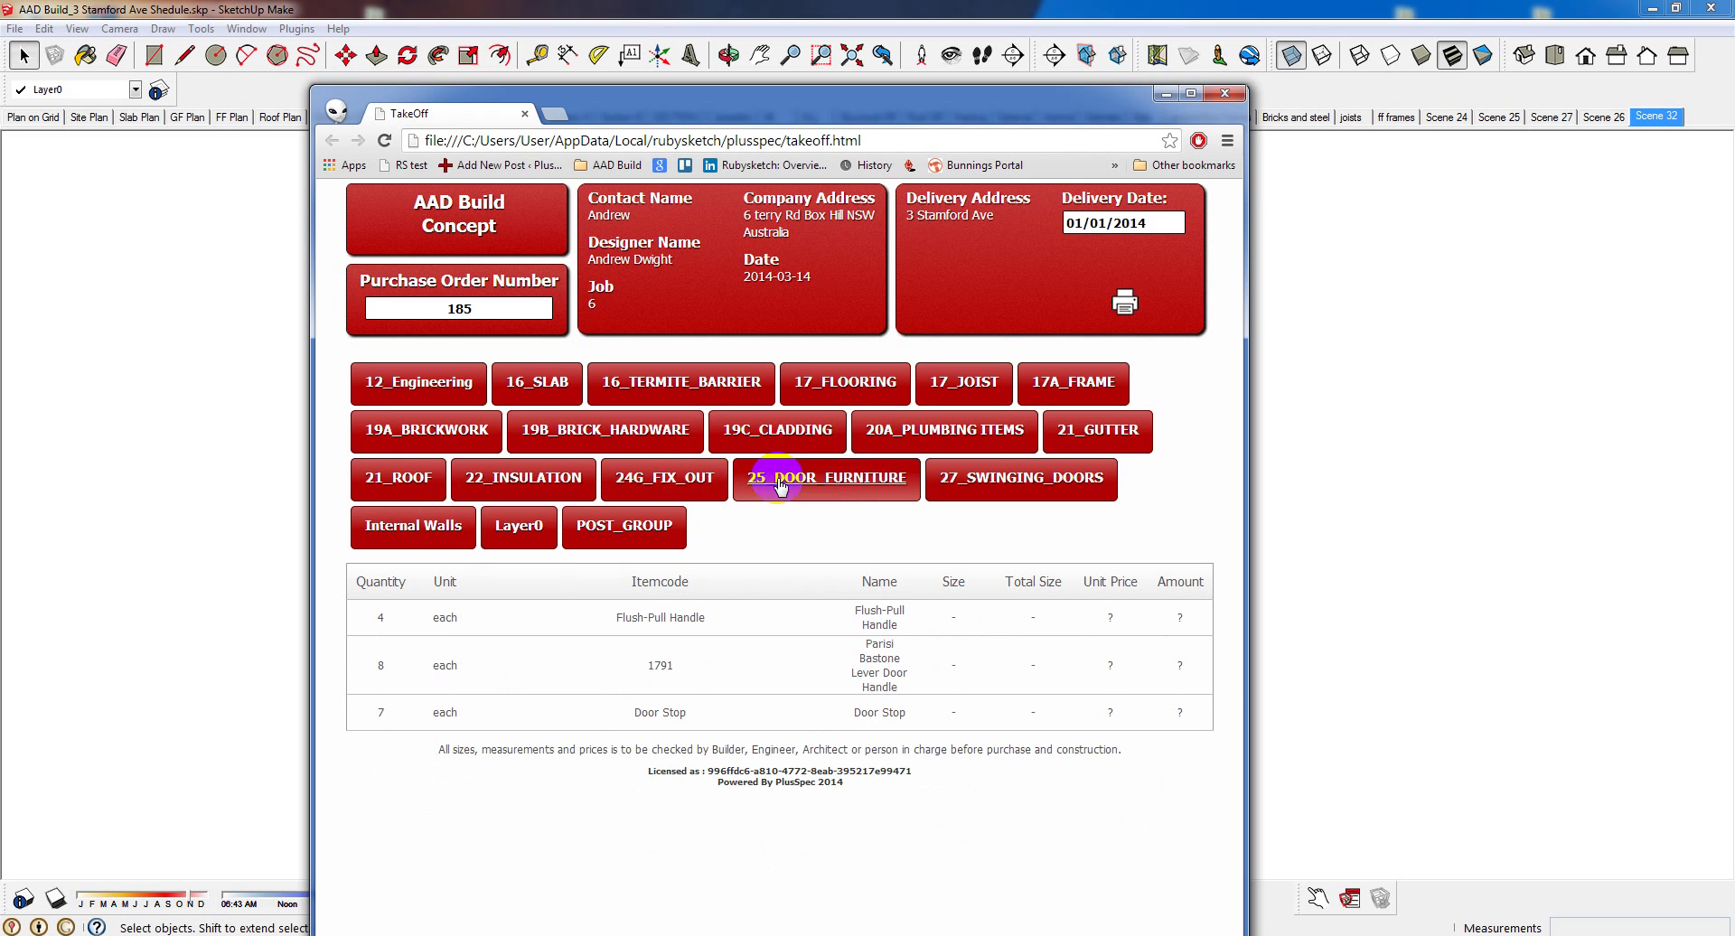
# Review the 27_SWINGING_DOORS and 19C_CLADDING quantities, then close the TakeOff report
pyautogui.click(987, 488)
pyautogui.scroll(-1, 941, 577)
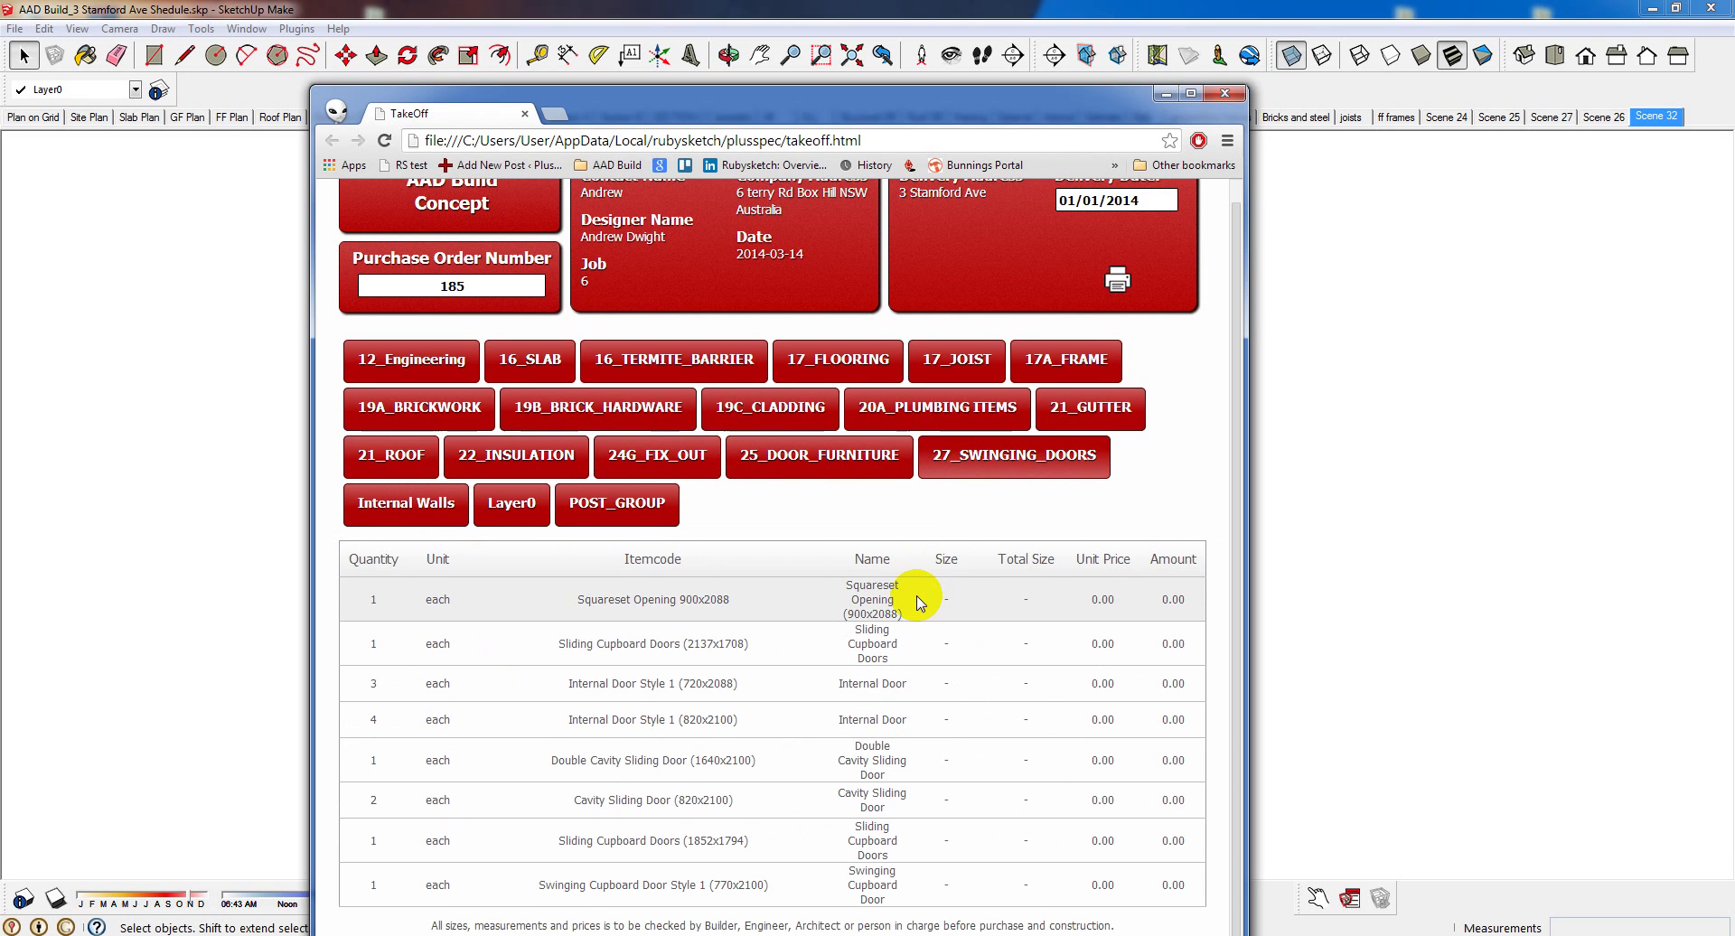
pyautogui.click(770, 407)
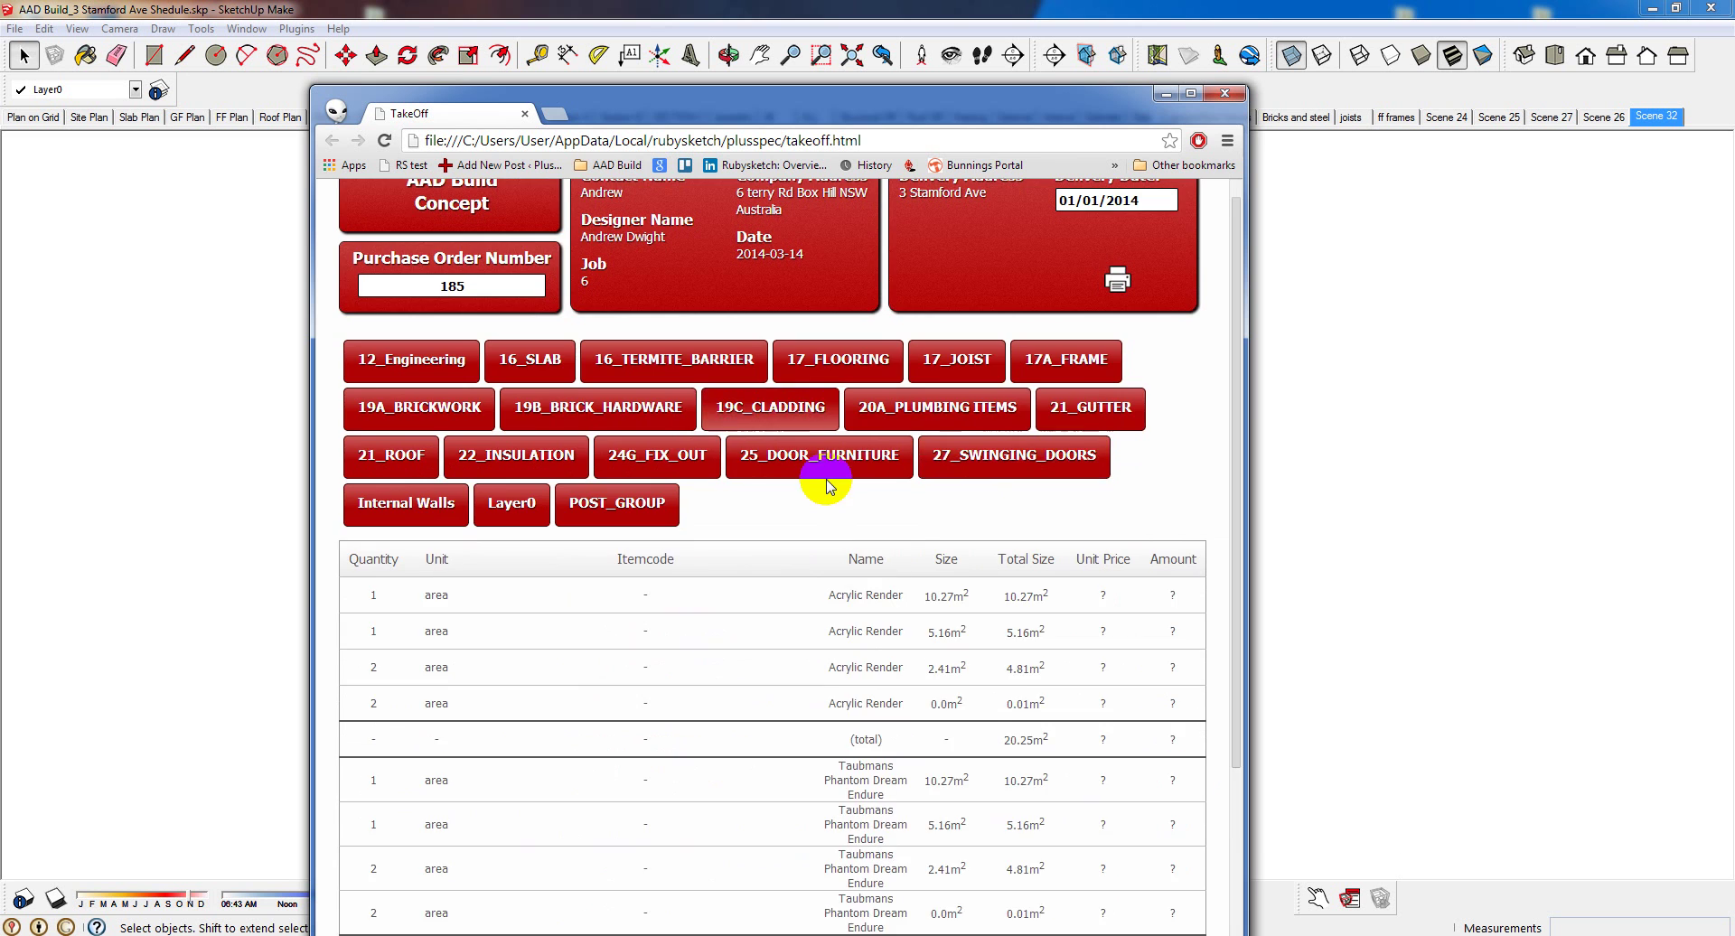
pyautogui.scroll(-3, 825, 473)
pyautogui.scroll(3, 949, 456)
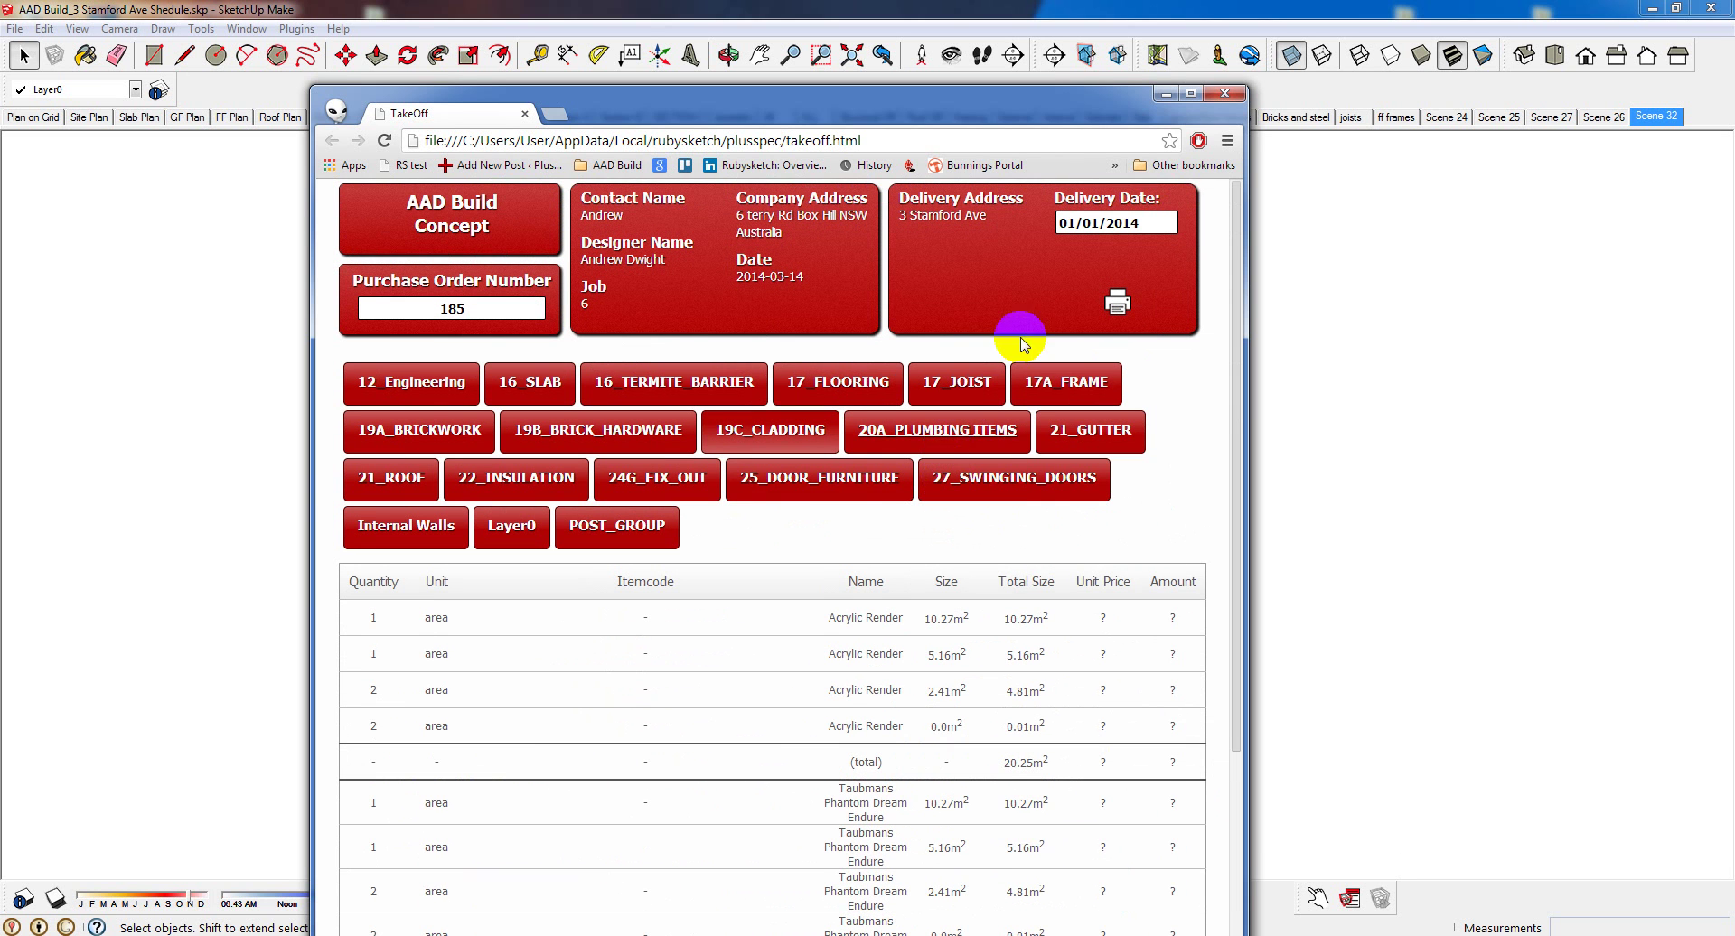
pyautogui.click(1221, 96)
# Switch to the ALL scene, hide the roof and select an upper-floor wall
pyautogui.moveTo(717, 464); pyautogui.dragTo(912, 463, button='middle')
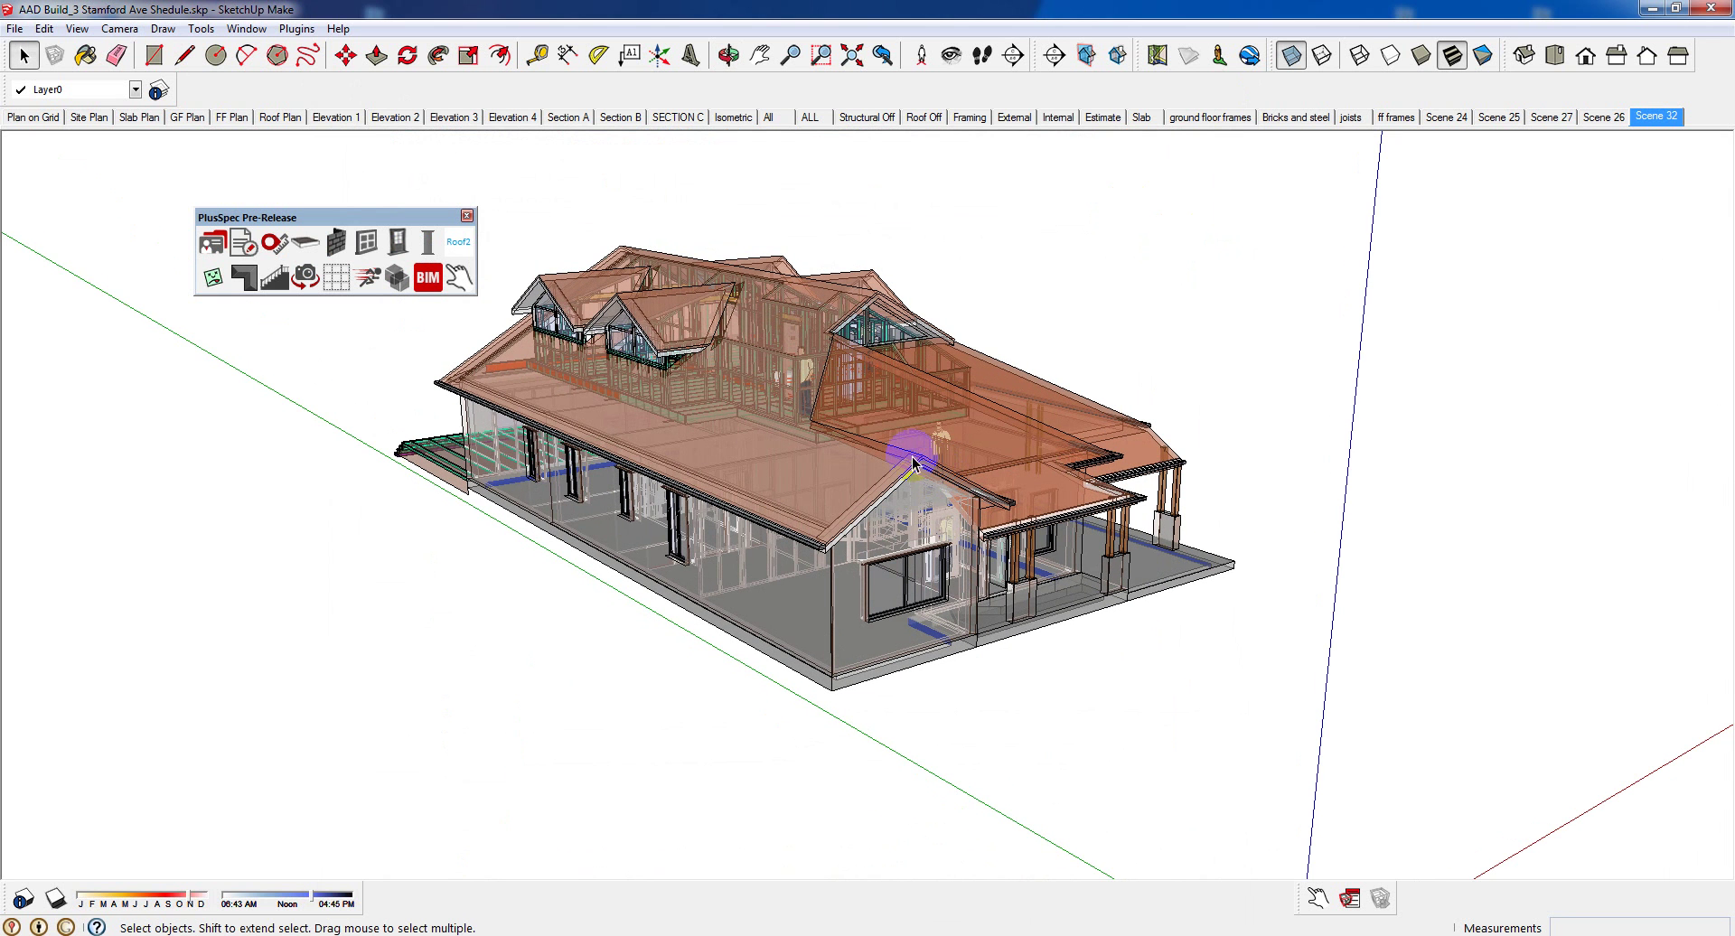
pyautogui.click(807, 118)
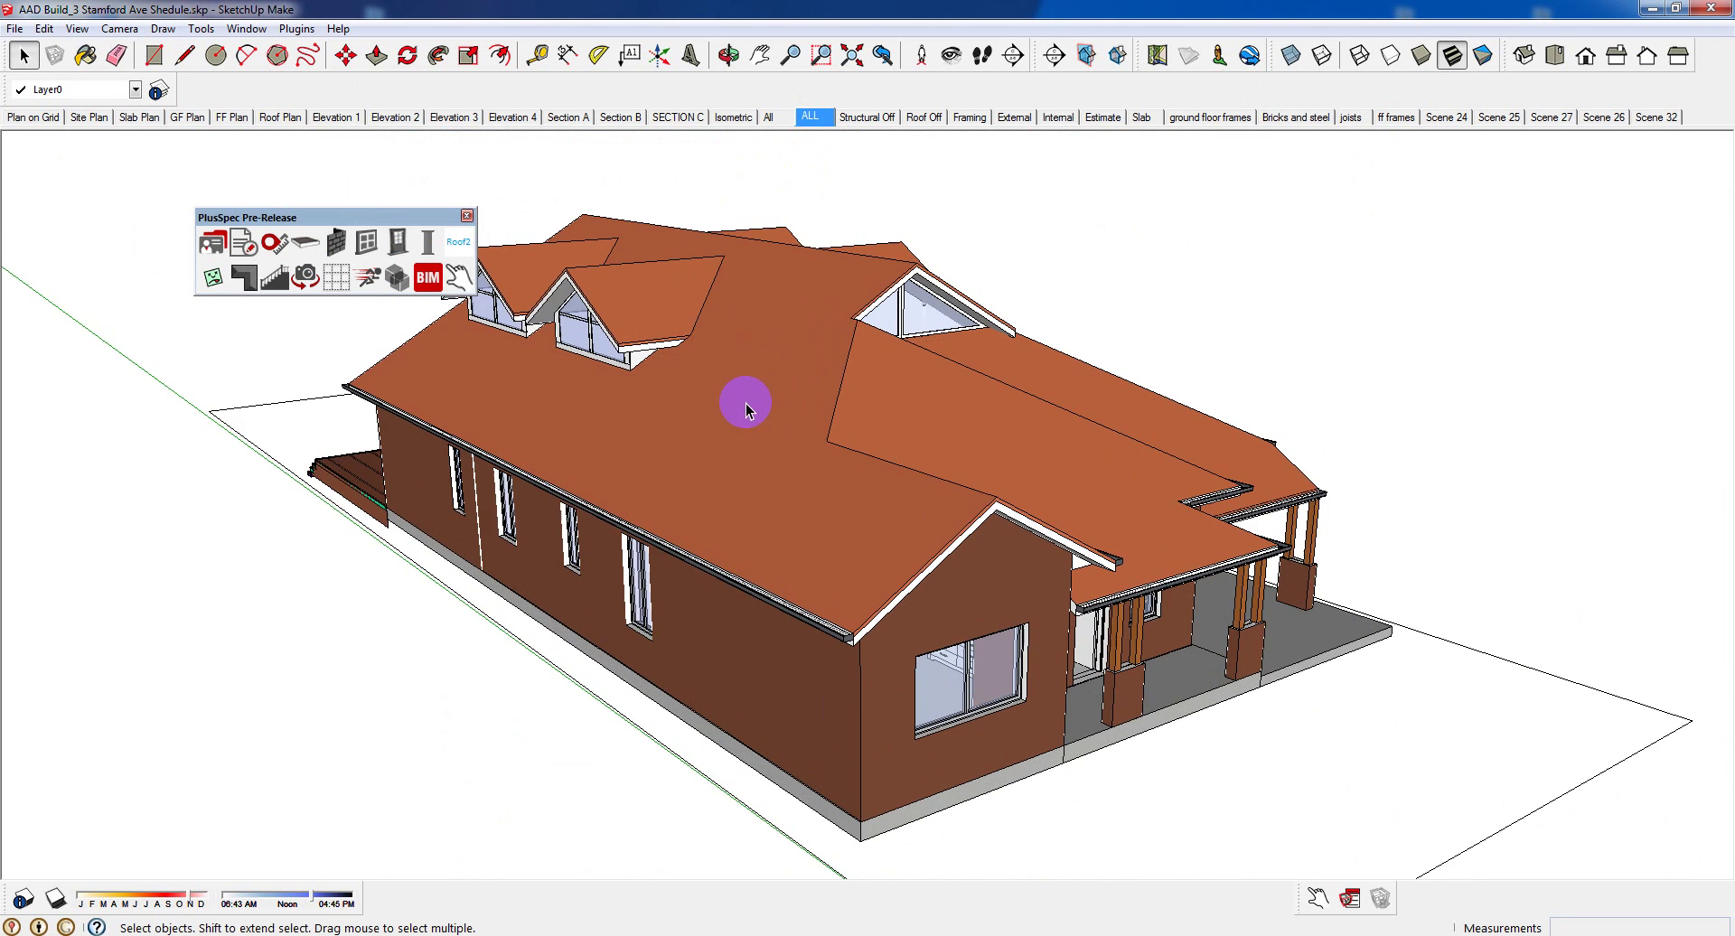
pyautogui.click(745, 409)
pyautogui.press('Delete')
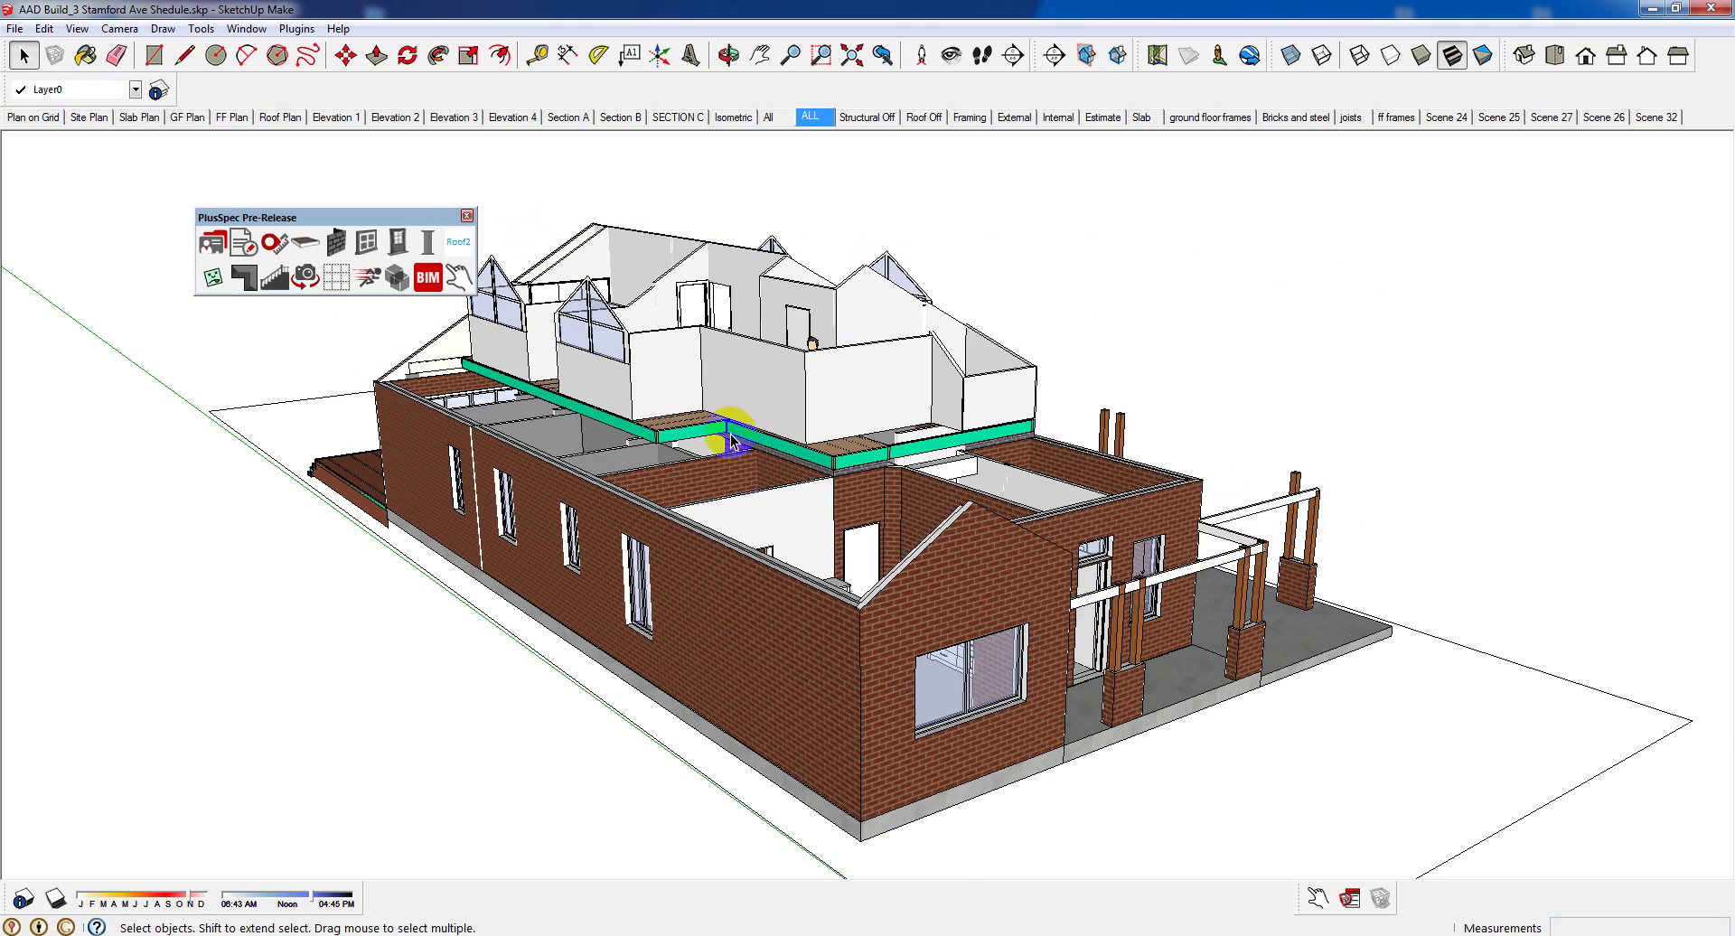
pyautogui.scroll(6, 774, 376)
pyautogui.moveTo(735, 375); pyautogui.dragTo(790, 503, button='middle')
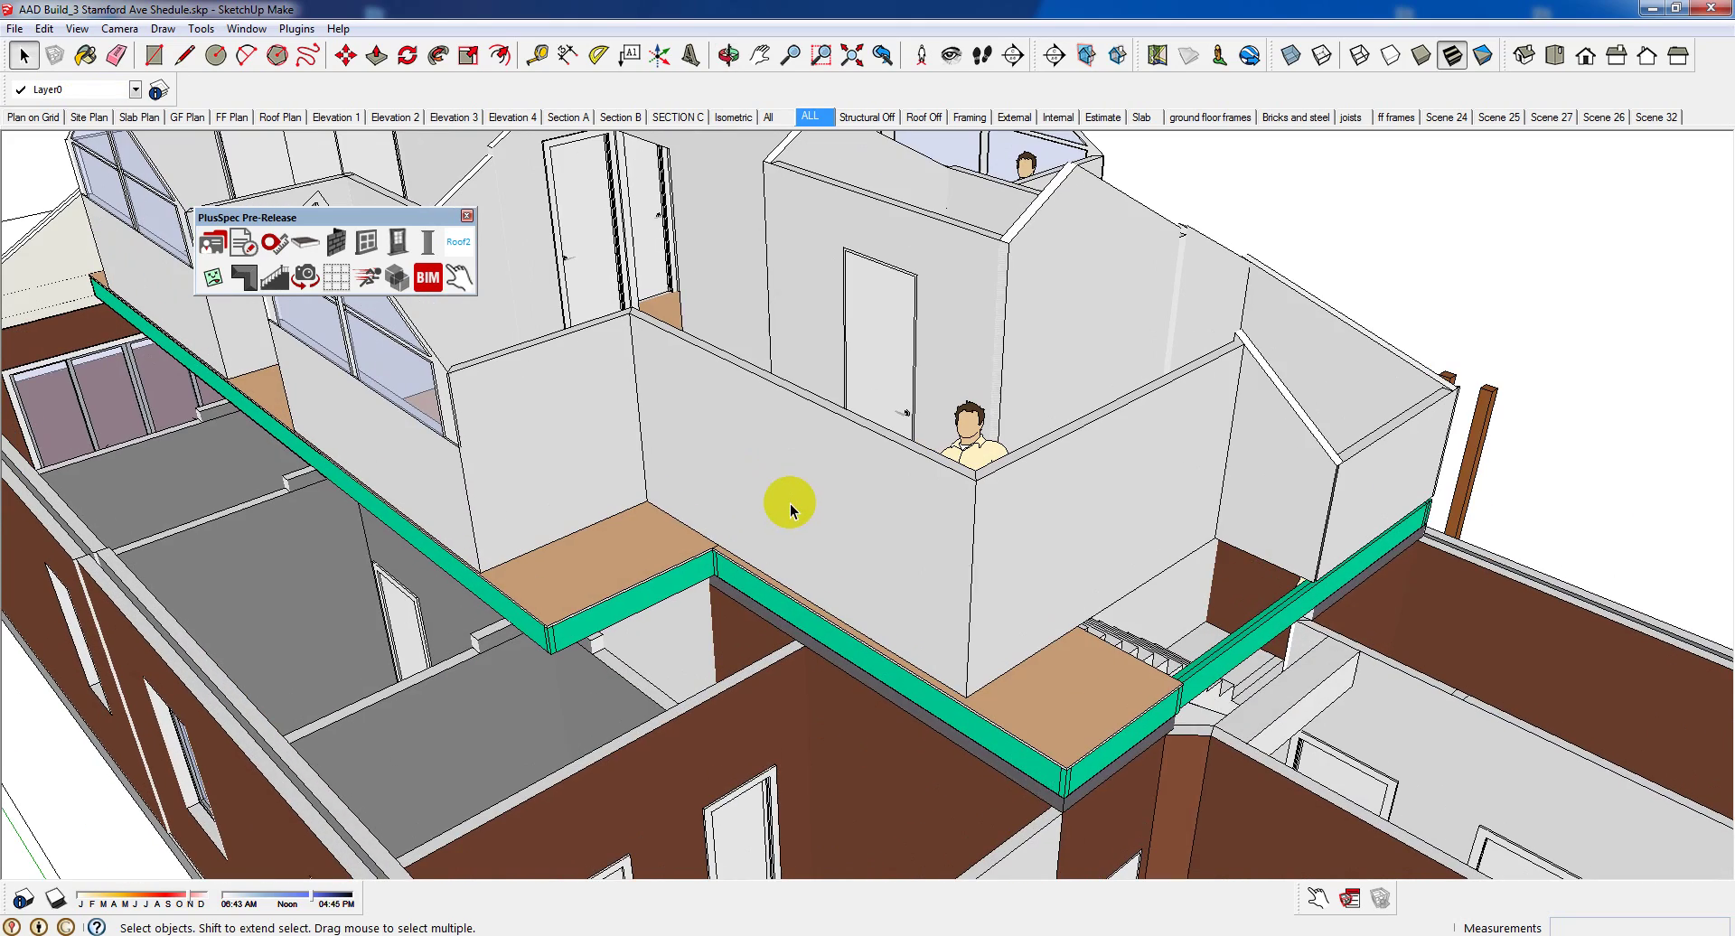
pyautogui.click(790, 502)
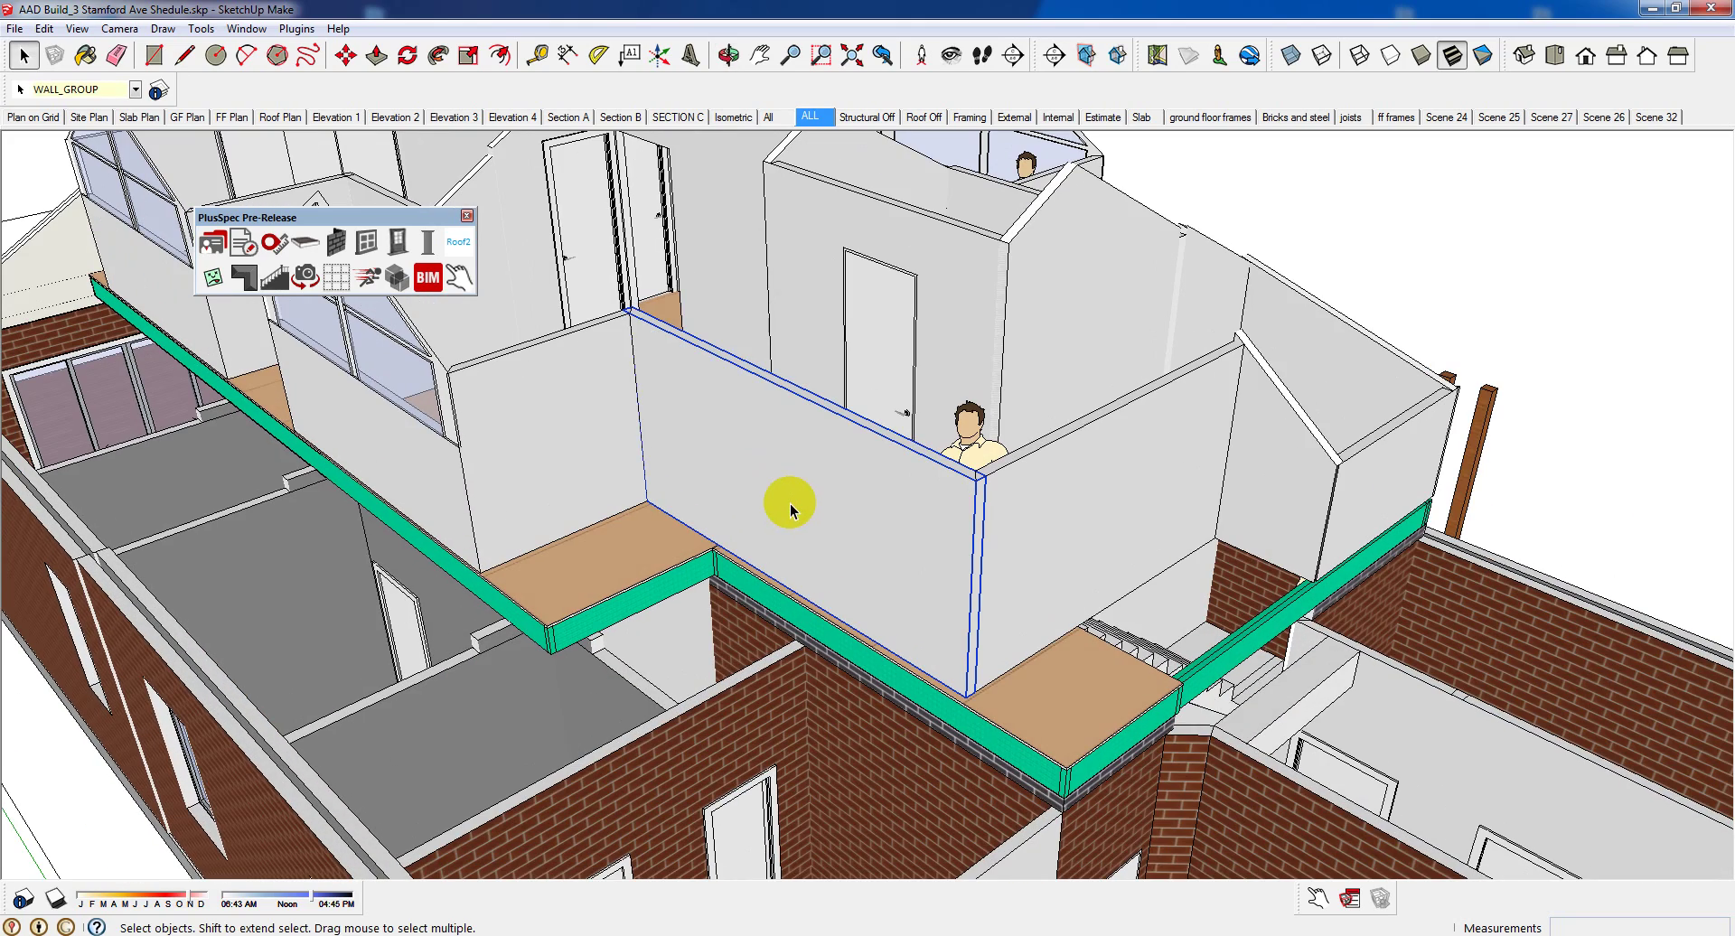
# Use the PlusSpec wall tools to adjust the selected wall's thickness from its bottom corner
pyautogui.click(332, 253)
pyautogui.click(576, 316)
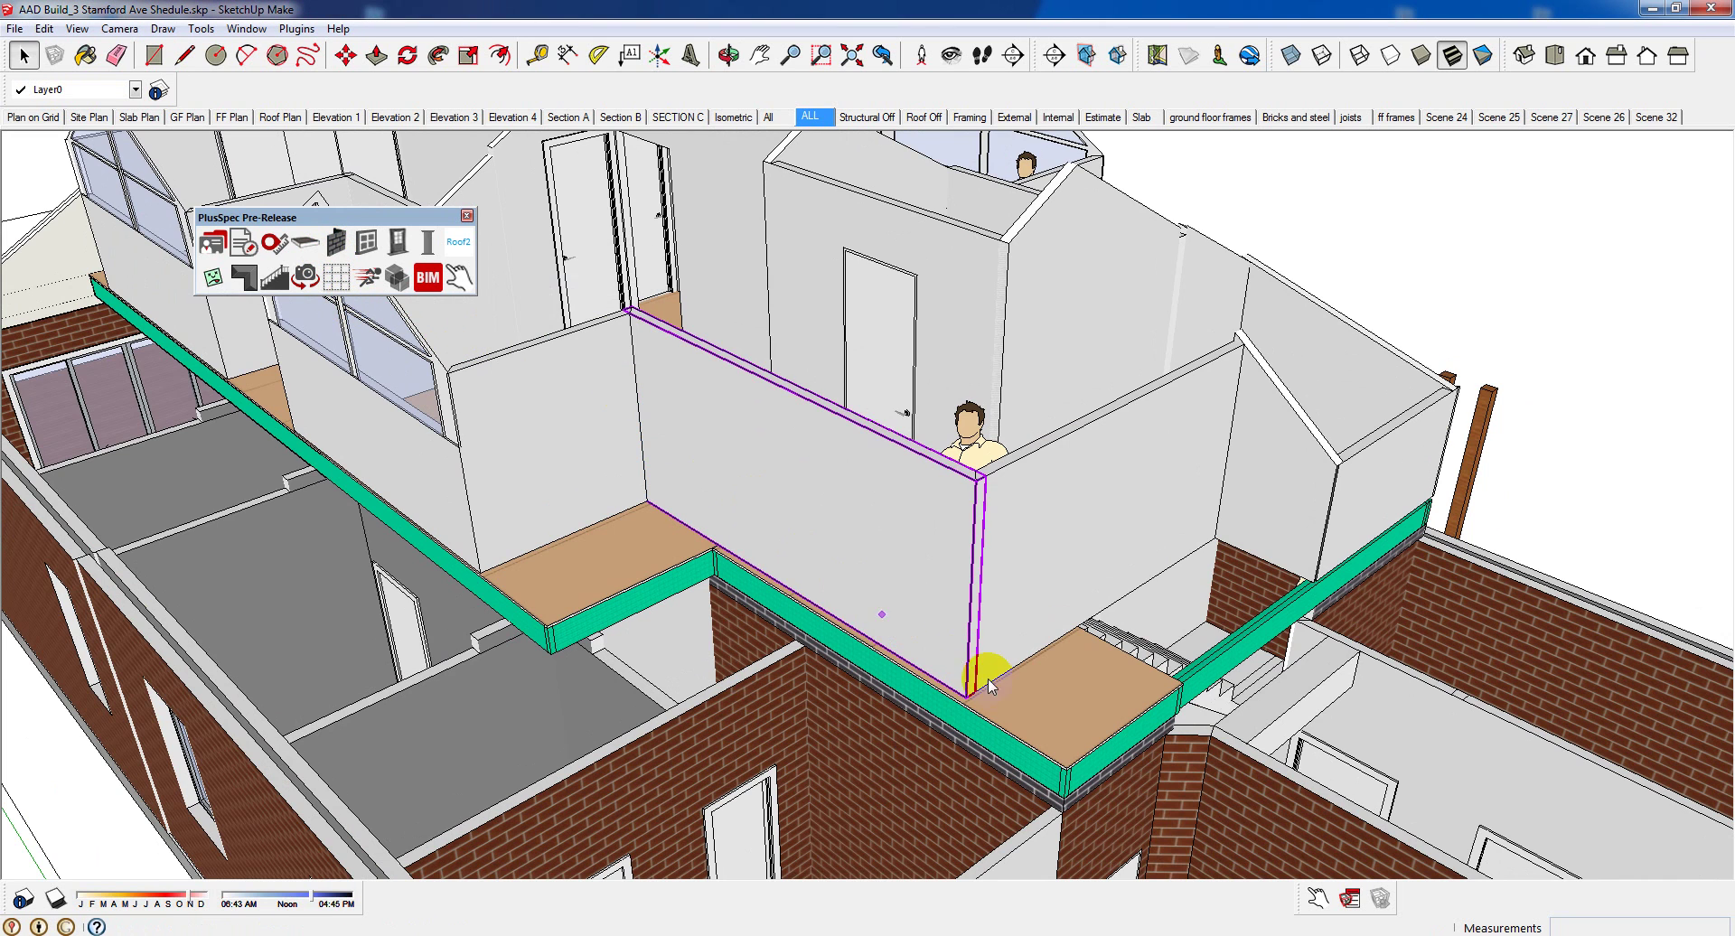
pyautogui.moveTo(979, 666); pyautogui.dragTo(899, 741, button='middle')
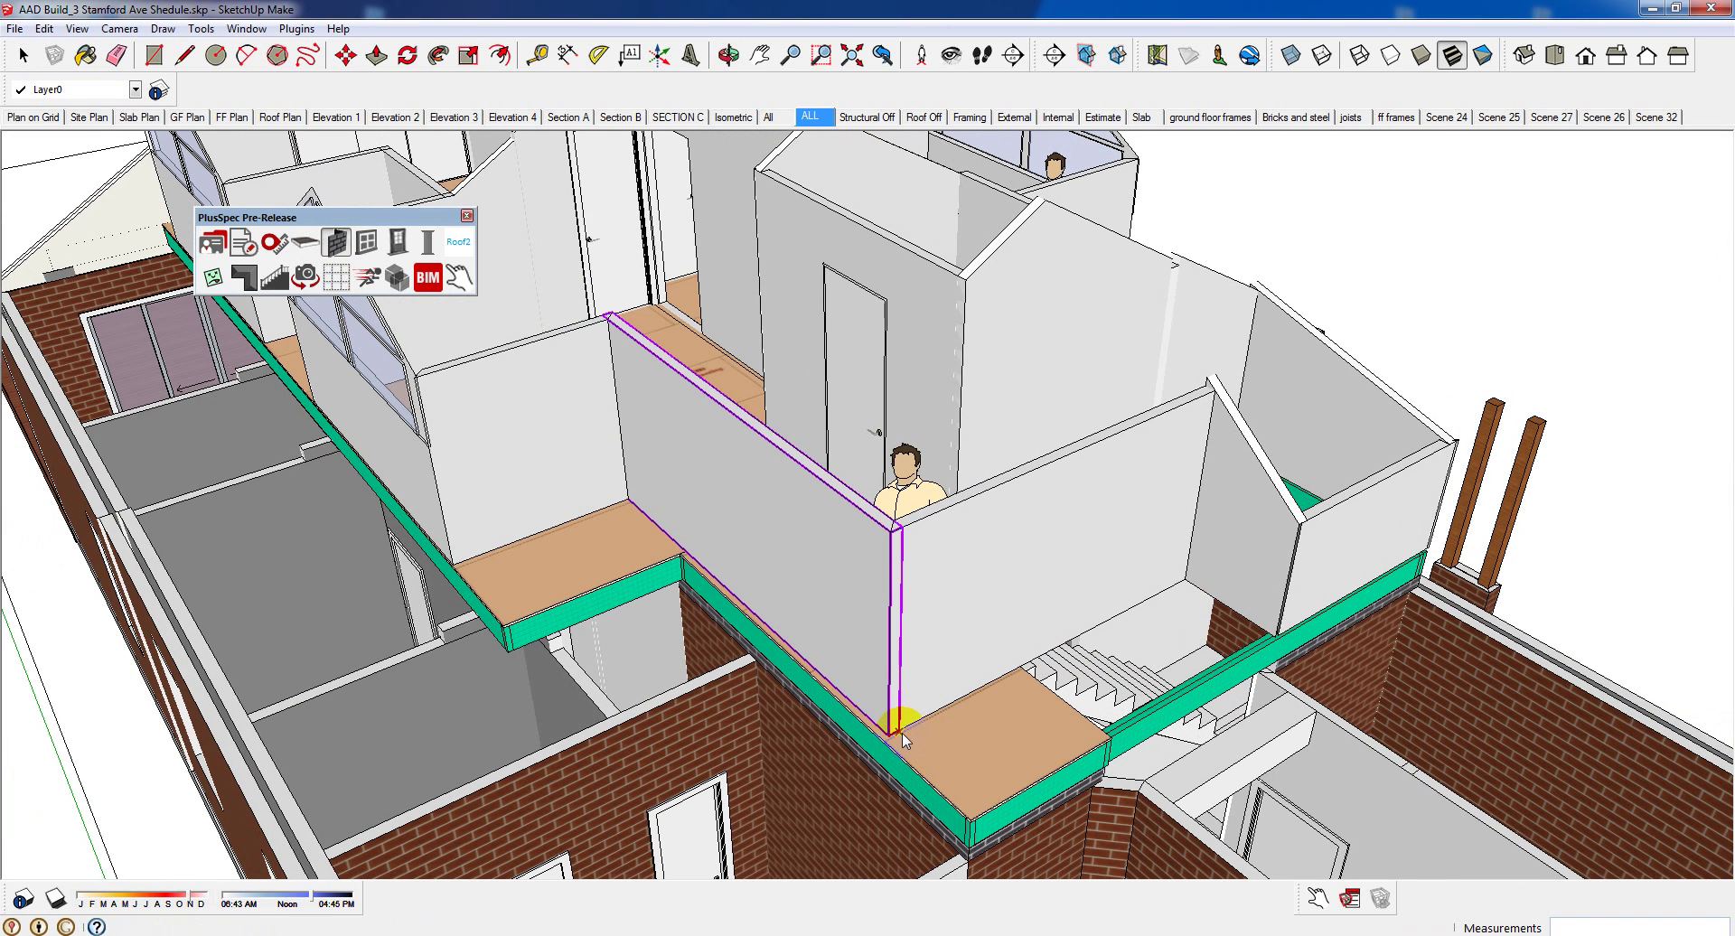
pyautogui.click(903, 735)
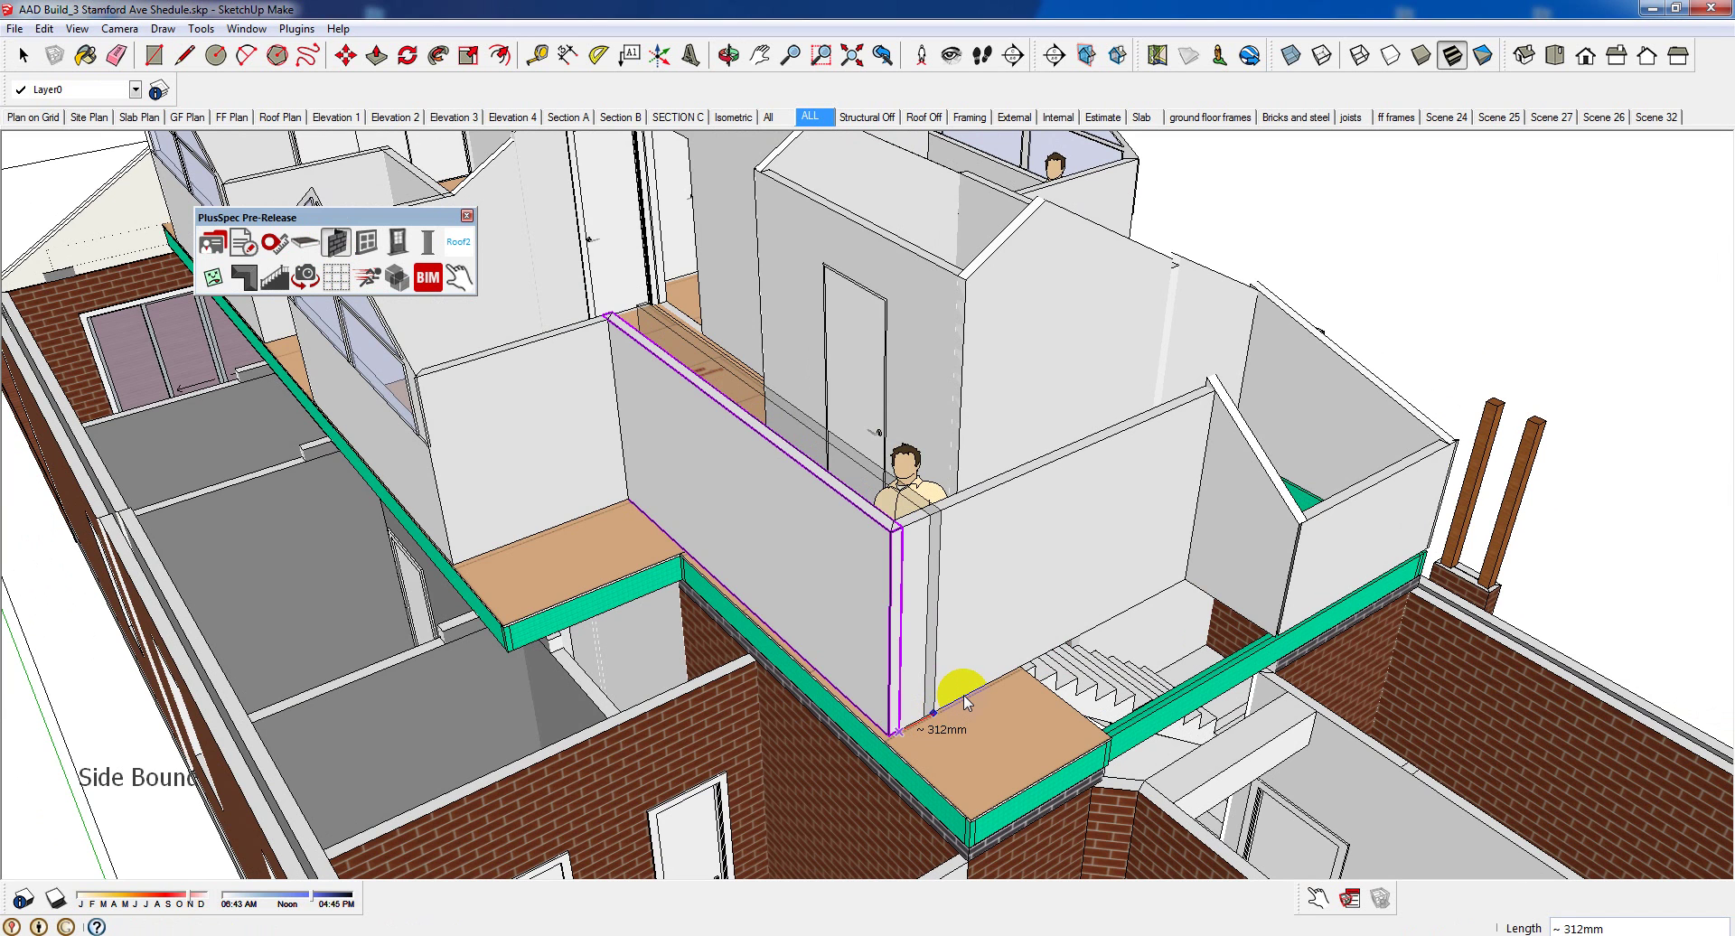
# Reselect the upper-floor wall and bring up the PlusSpec Window Tool settings
pyautogui.moveTo(892, 673); pyautogui.dragTo(969, 506, button='middle')
pyautogui.click(969, 506)
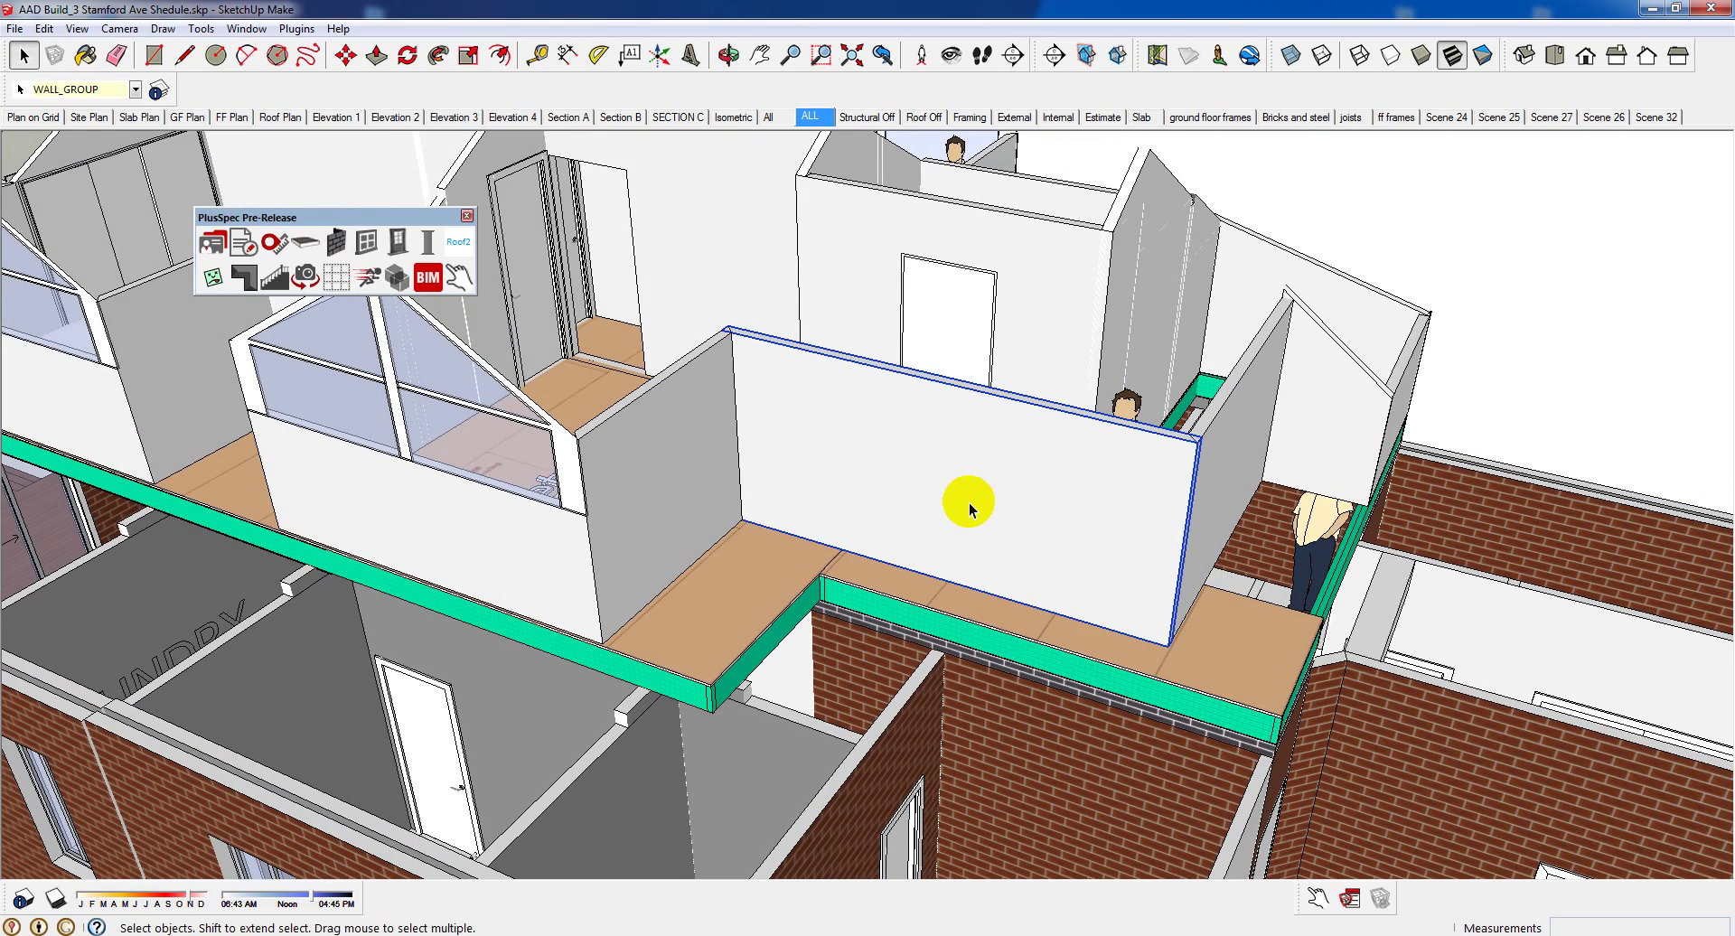
pyautogui.click(371, 249)
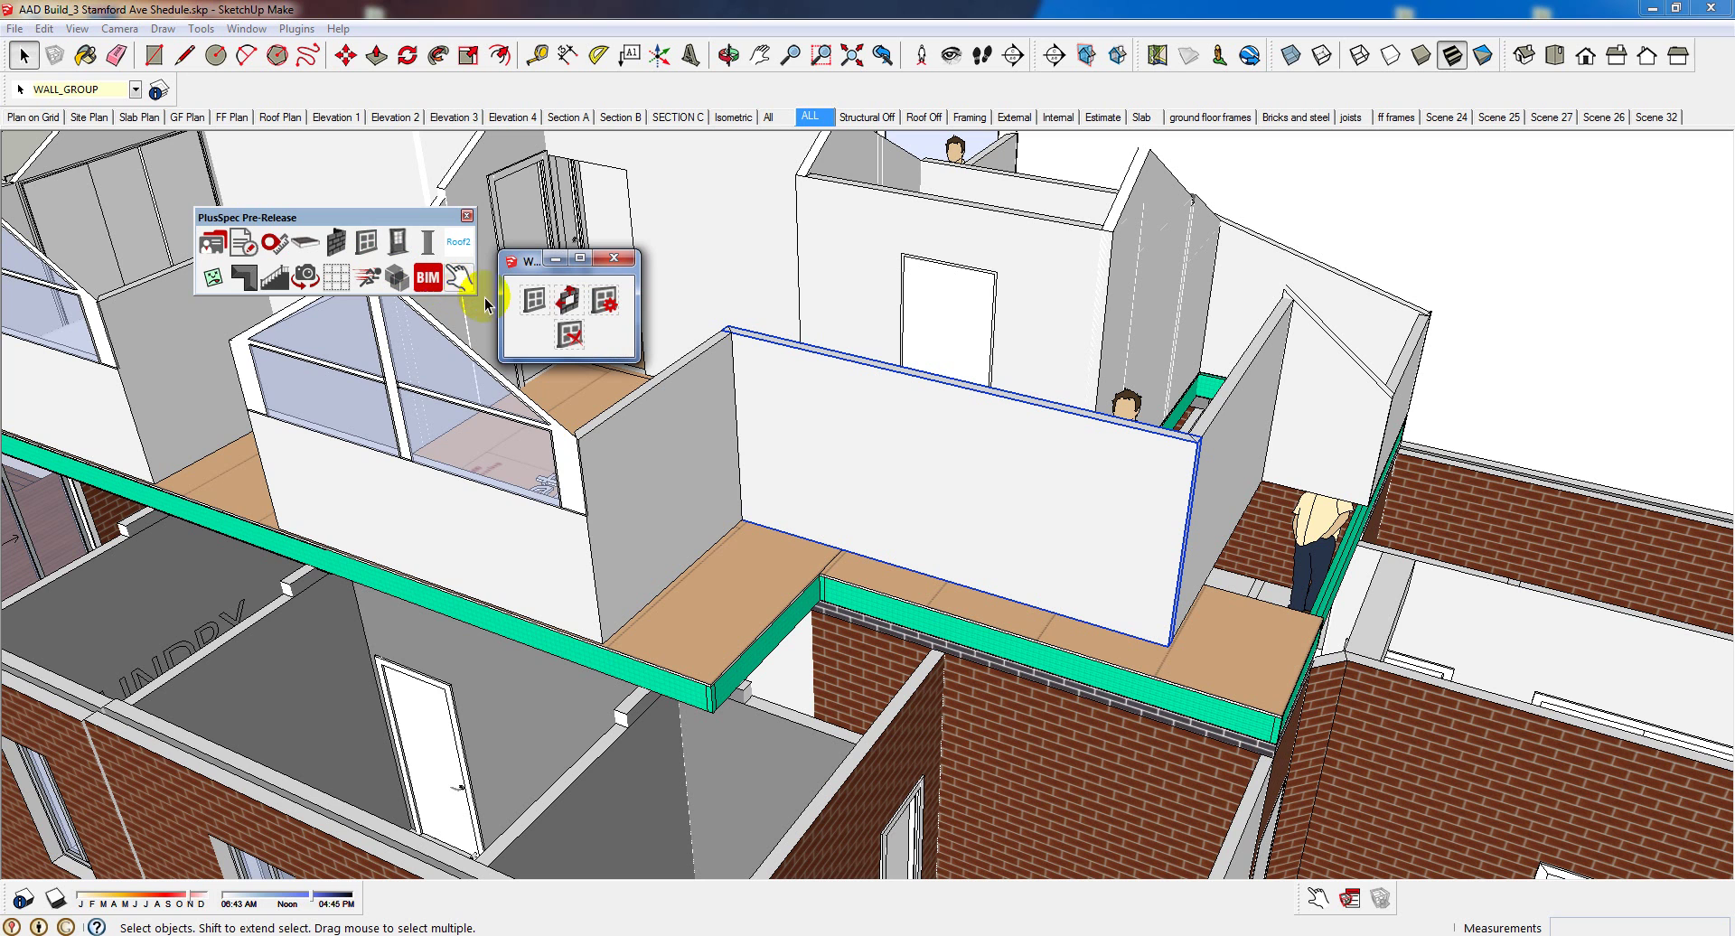
pyautogui.click(533, 301)
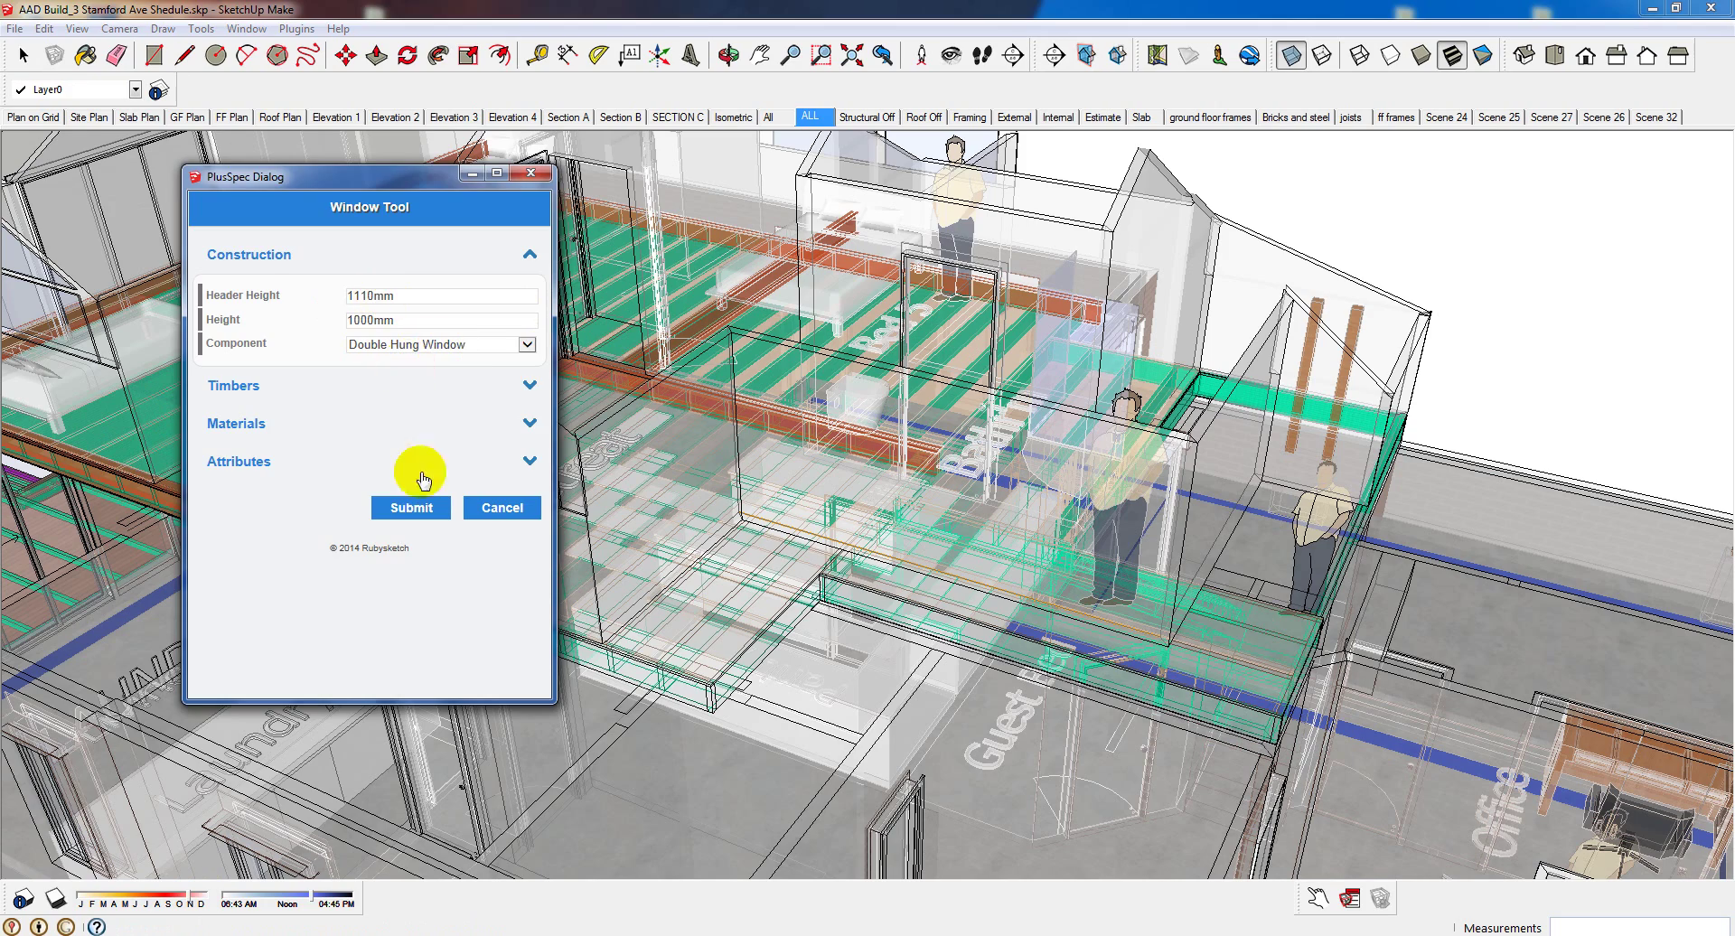
# Place a 1000mm-high Double Hung Window with 1110mm header height in the upper wall
pyautogui.click(412, 508)
pyautogui.click(832, 548)
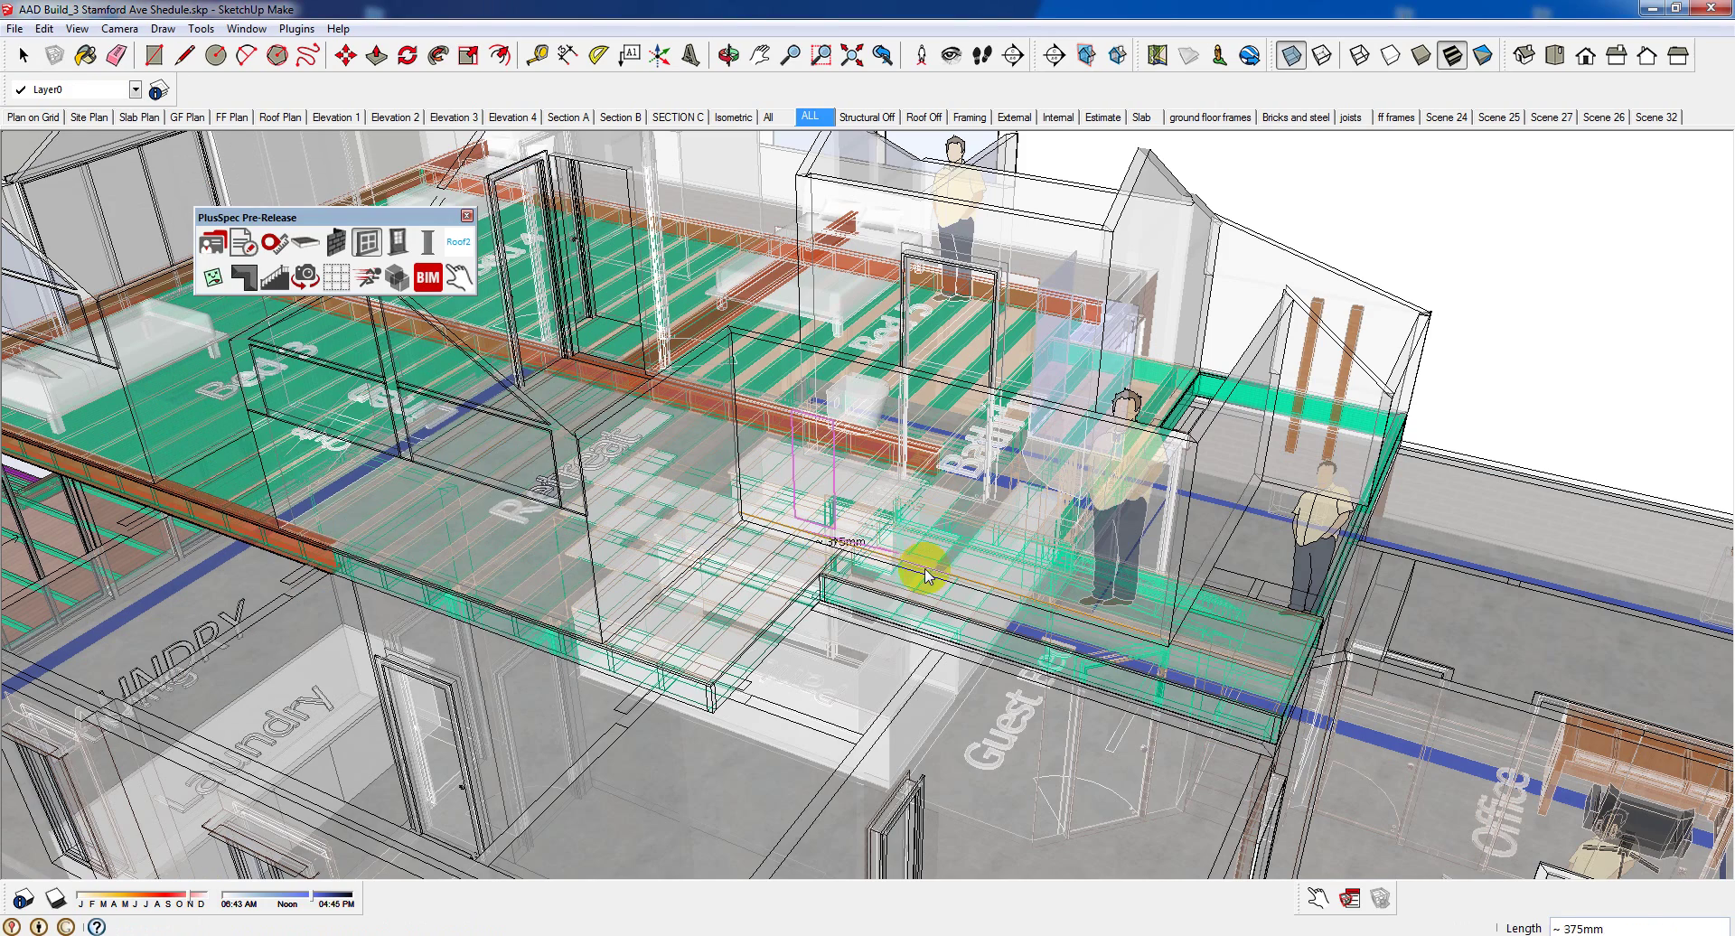
pyautogui.moveTo(952, 604); pyautogui.dragTo(1034, 647, button='middle')
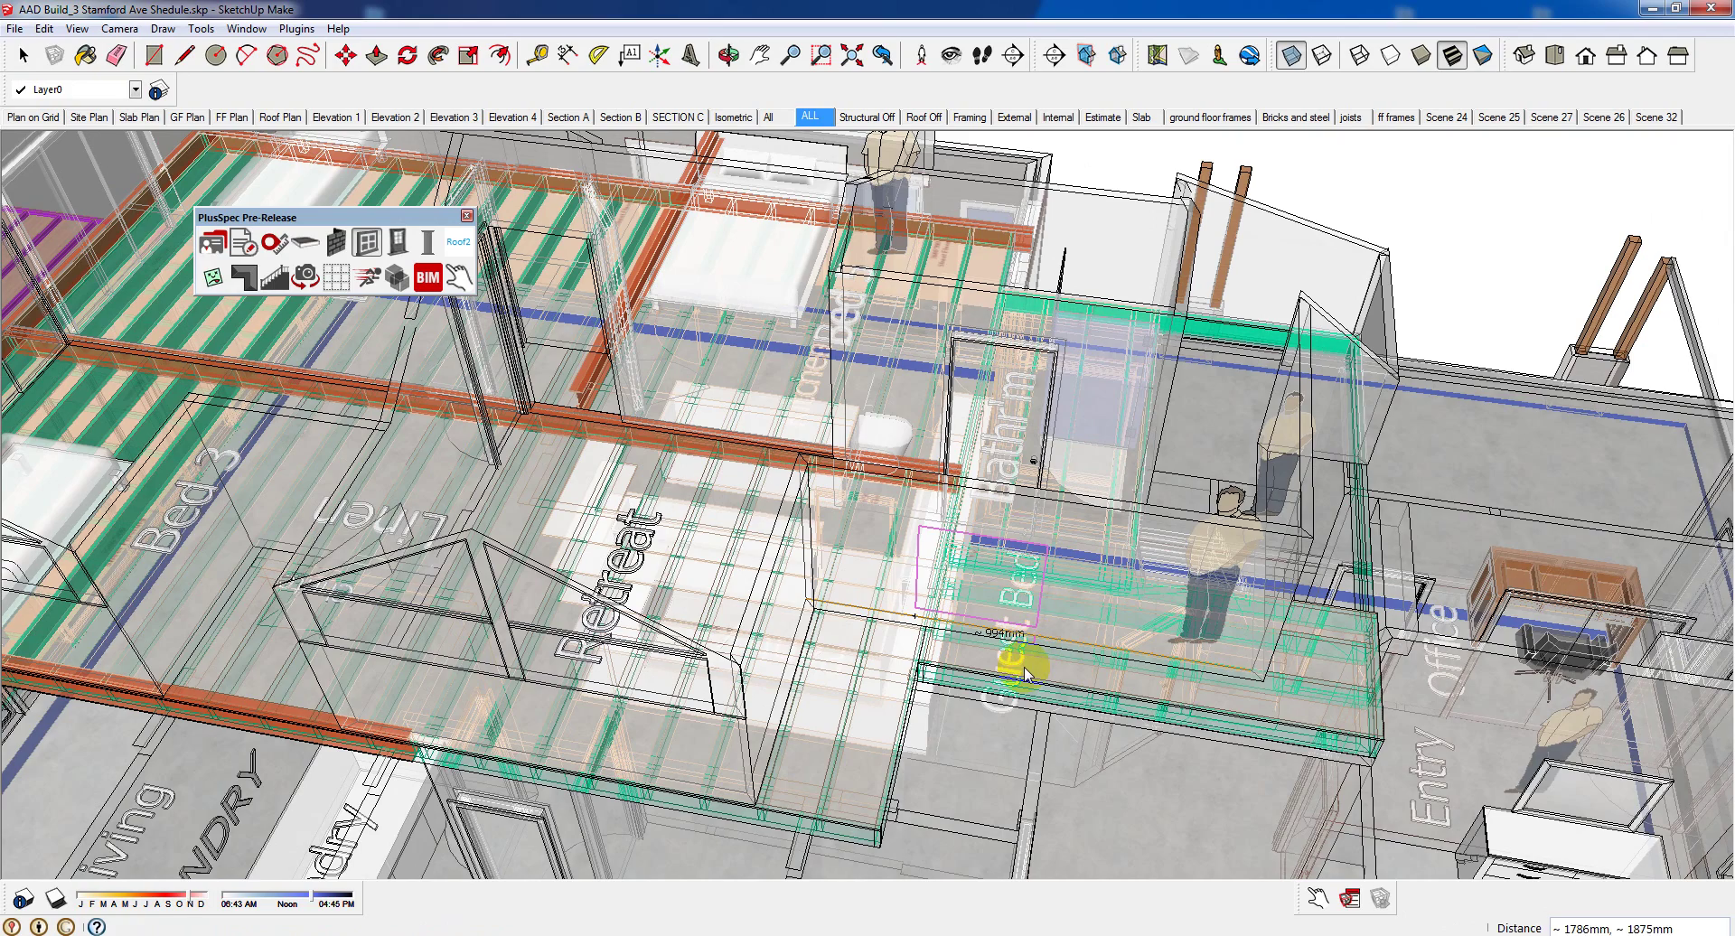
pyautogui.click(1026, 673)
pyautogui.moveTo(1016, 659); pyautogui.dragTo(730, 419, button='middle')
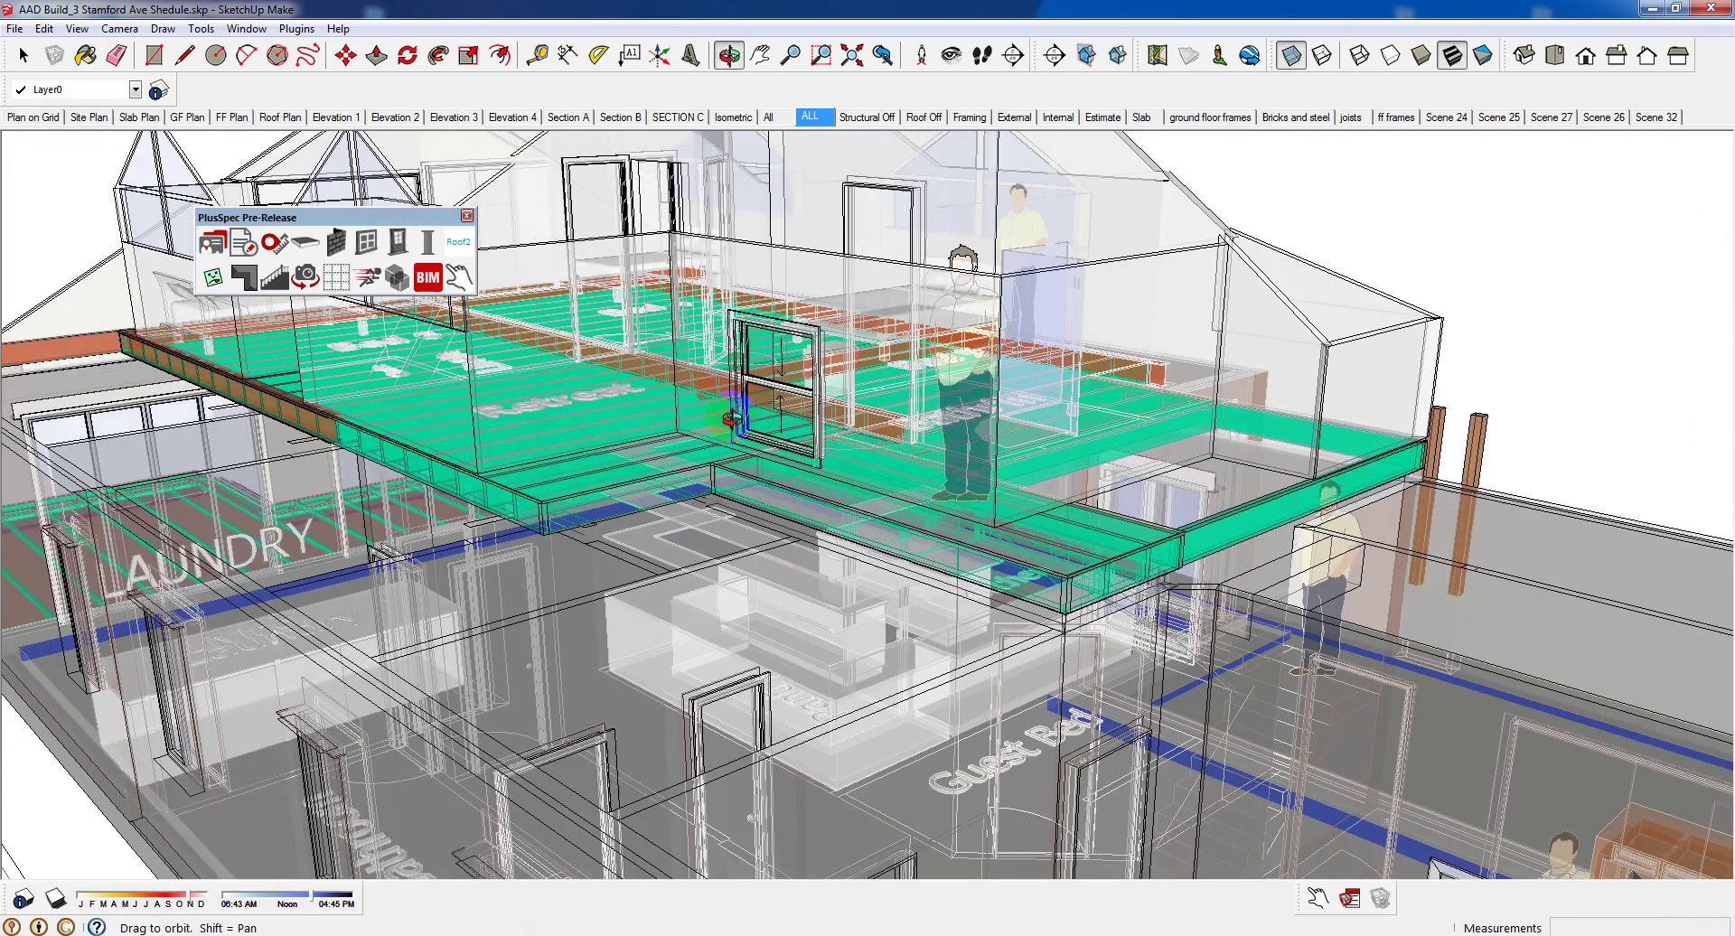
# Slide the window's lower sash open and closed with Interact, then remove the window
pyautogui.click(457, 276)
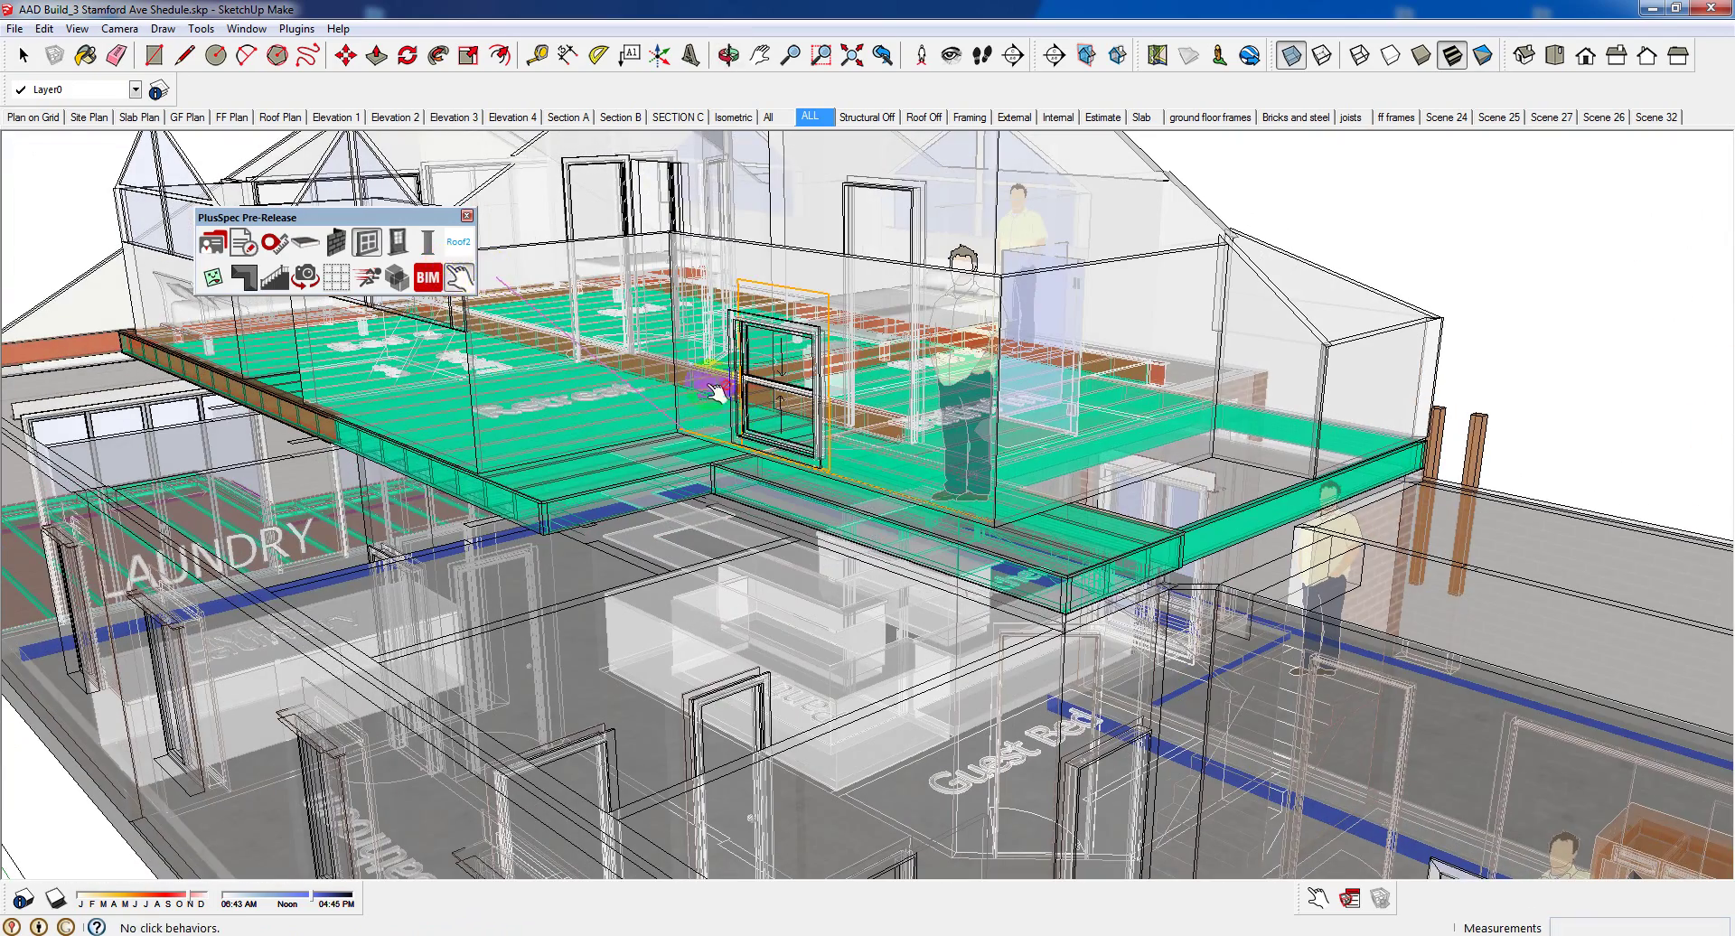
pyautogui.click(784, 414)
pyautogui.click(784, 412)
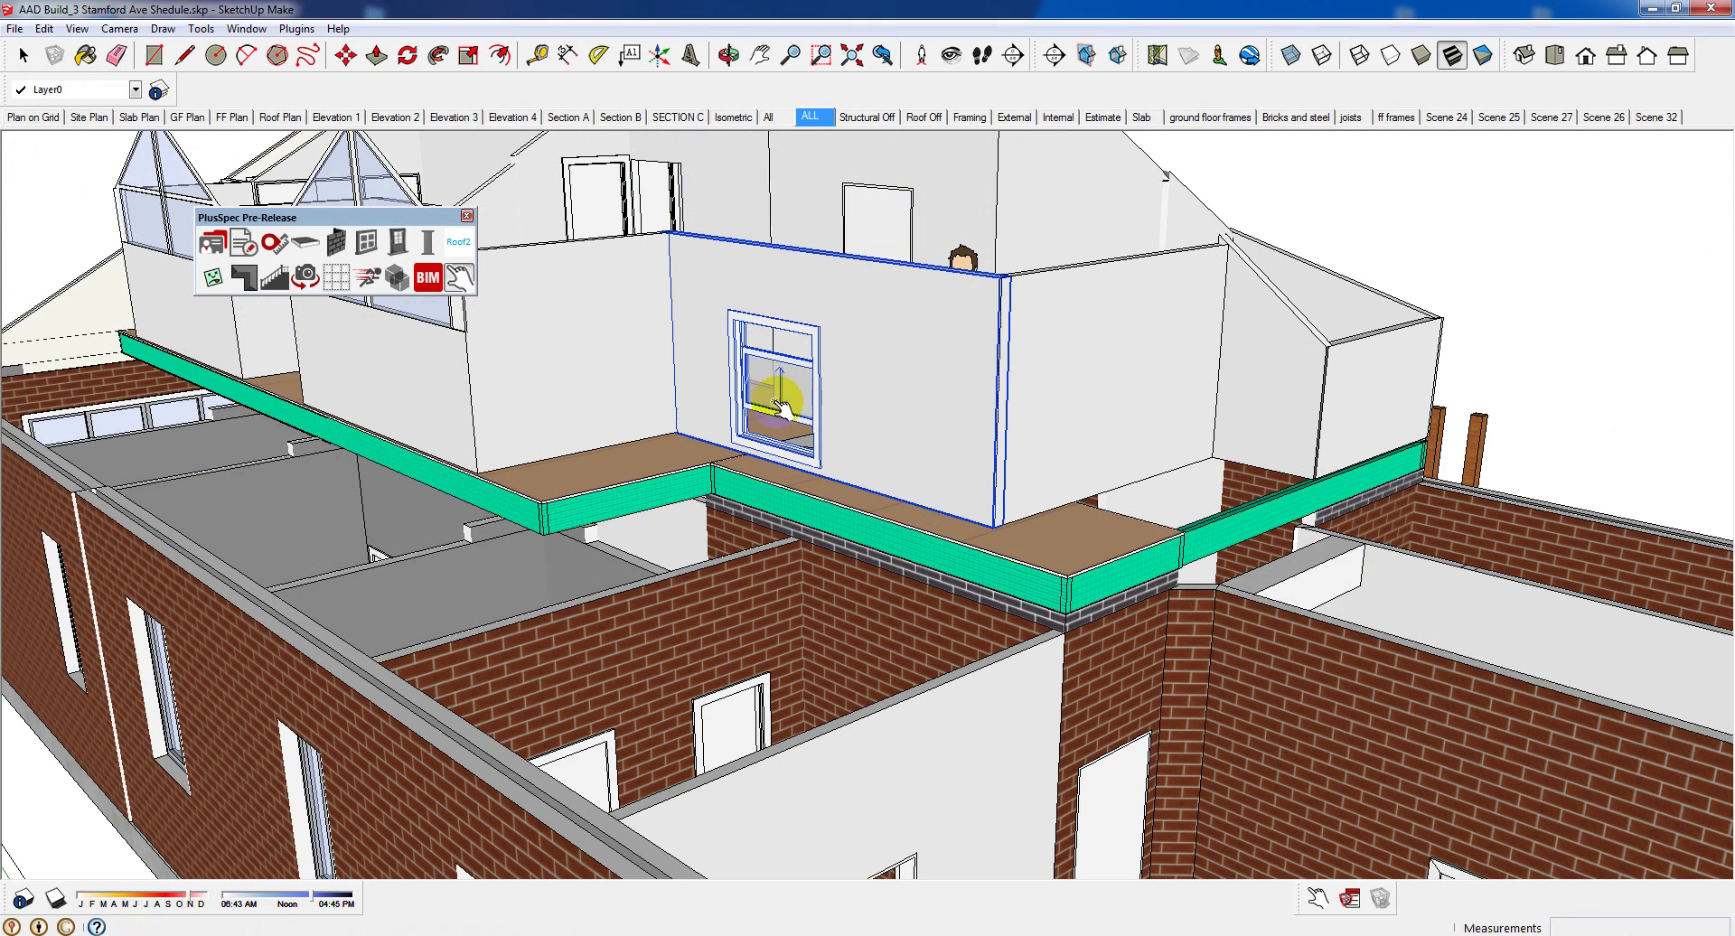
pyautogui.click(785, 398)
pyautogui.moveTo(778, 379); pyautogui.dragTo(755, 447, button='middle')
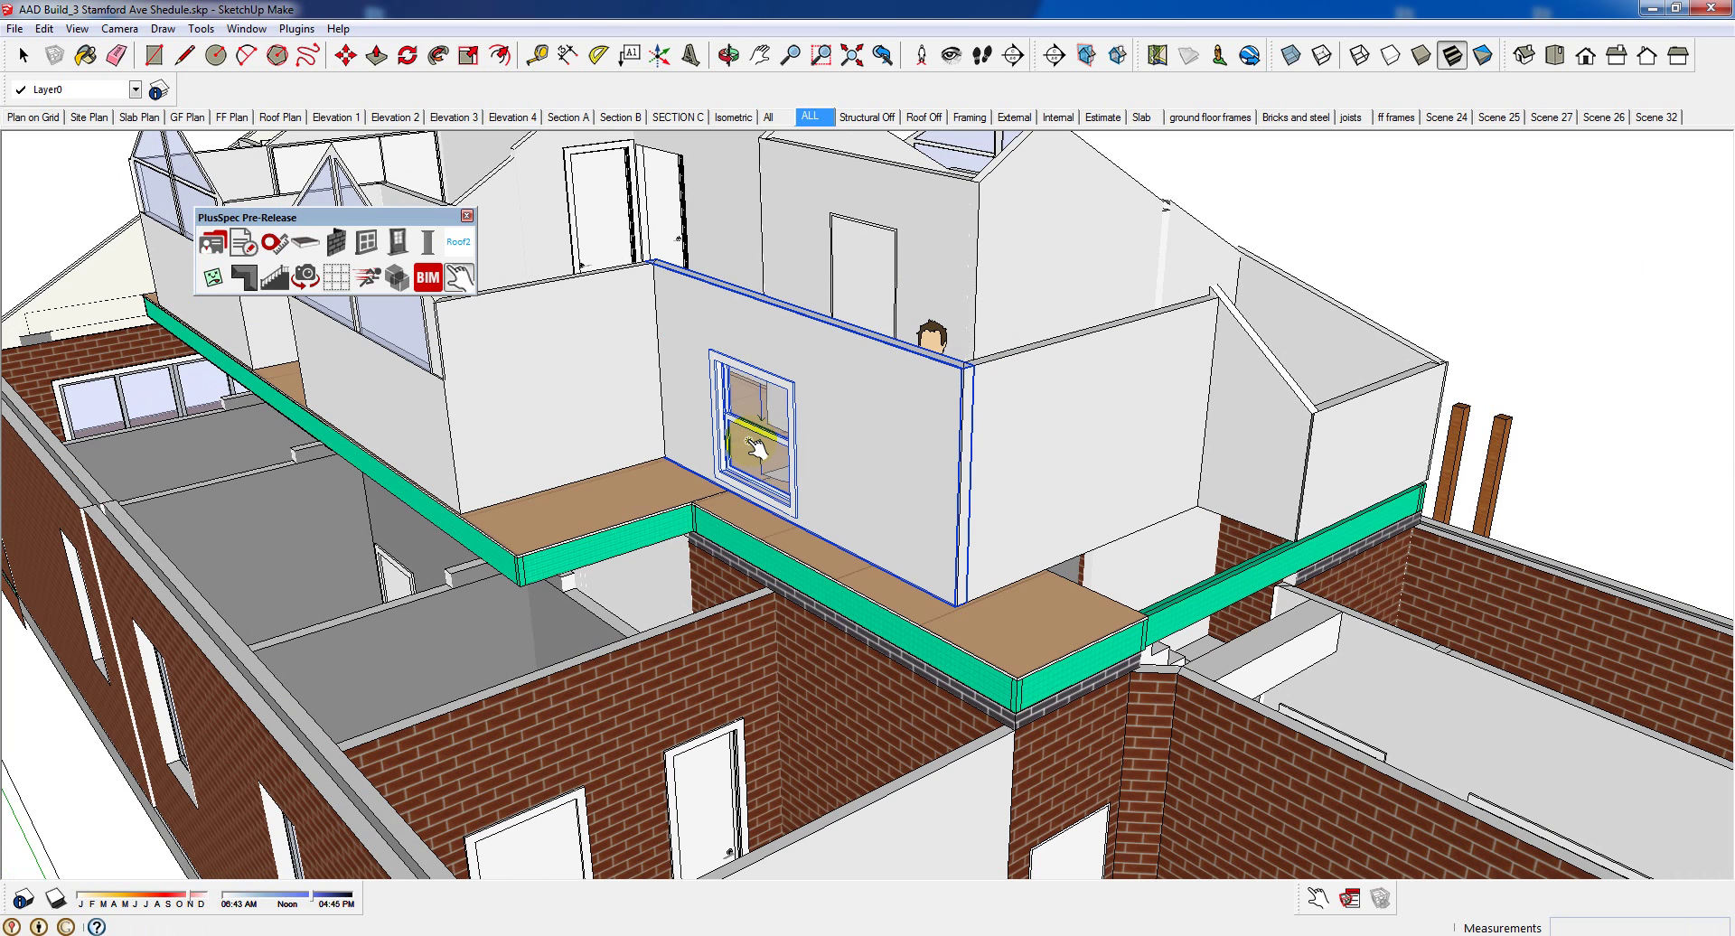
pyautogui.click(755, 446)
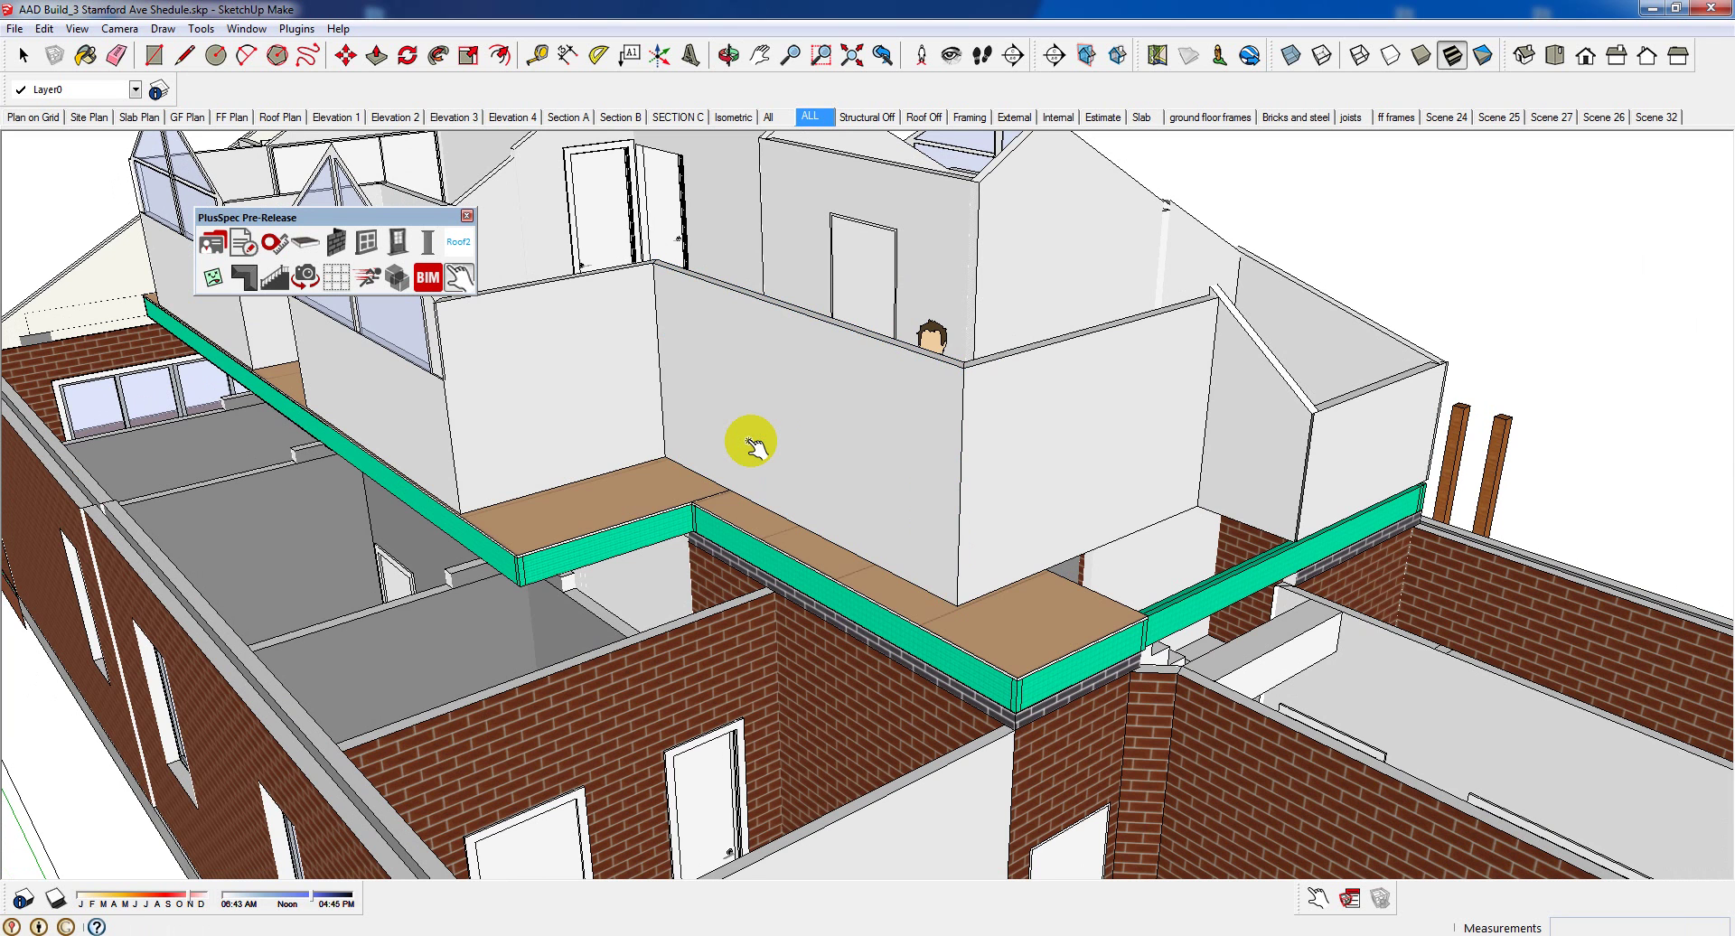
pyautogui.moveTo(732, 473); pyautogui.dragTo(469, 487, button='middle')
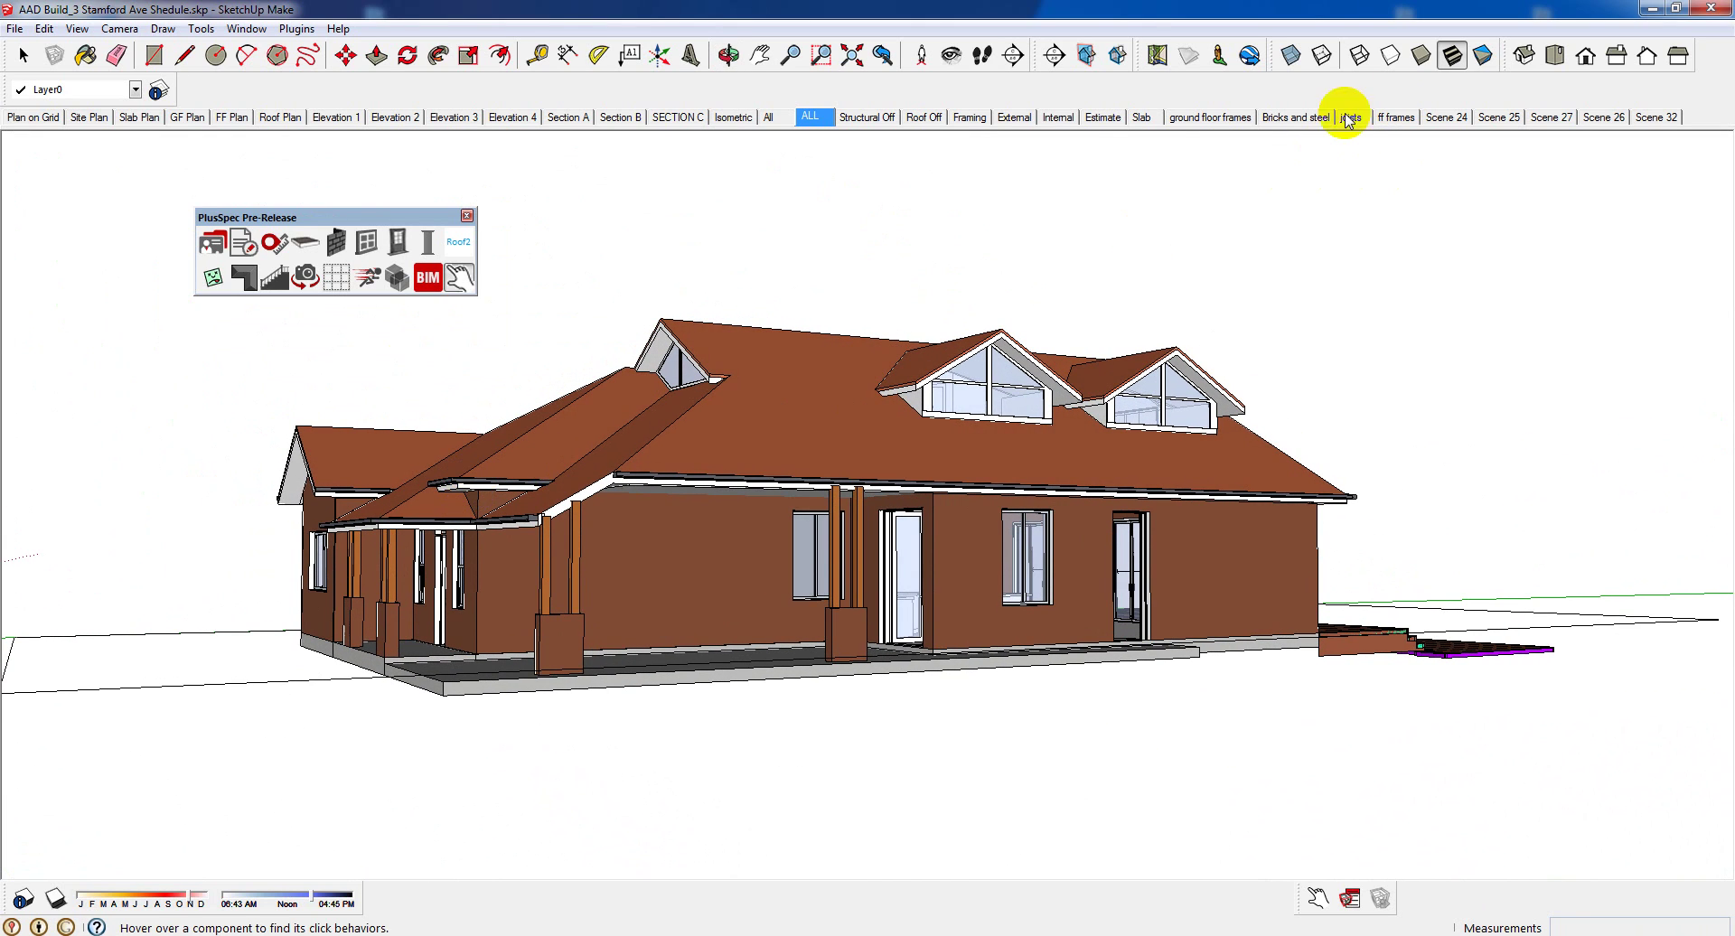
# Orbit the Framing scene to view the wall frames from higher up, then show Elevation 1
pyautogui.click(970, 116)
pyautogui.moveTo(852, 414); pyautogui.dragTo(1077, 507, button='middle')
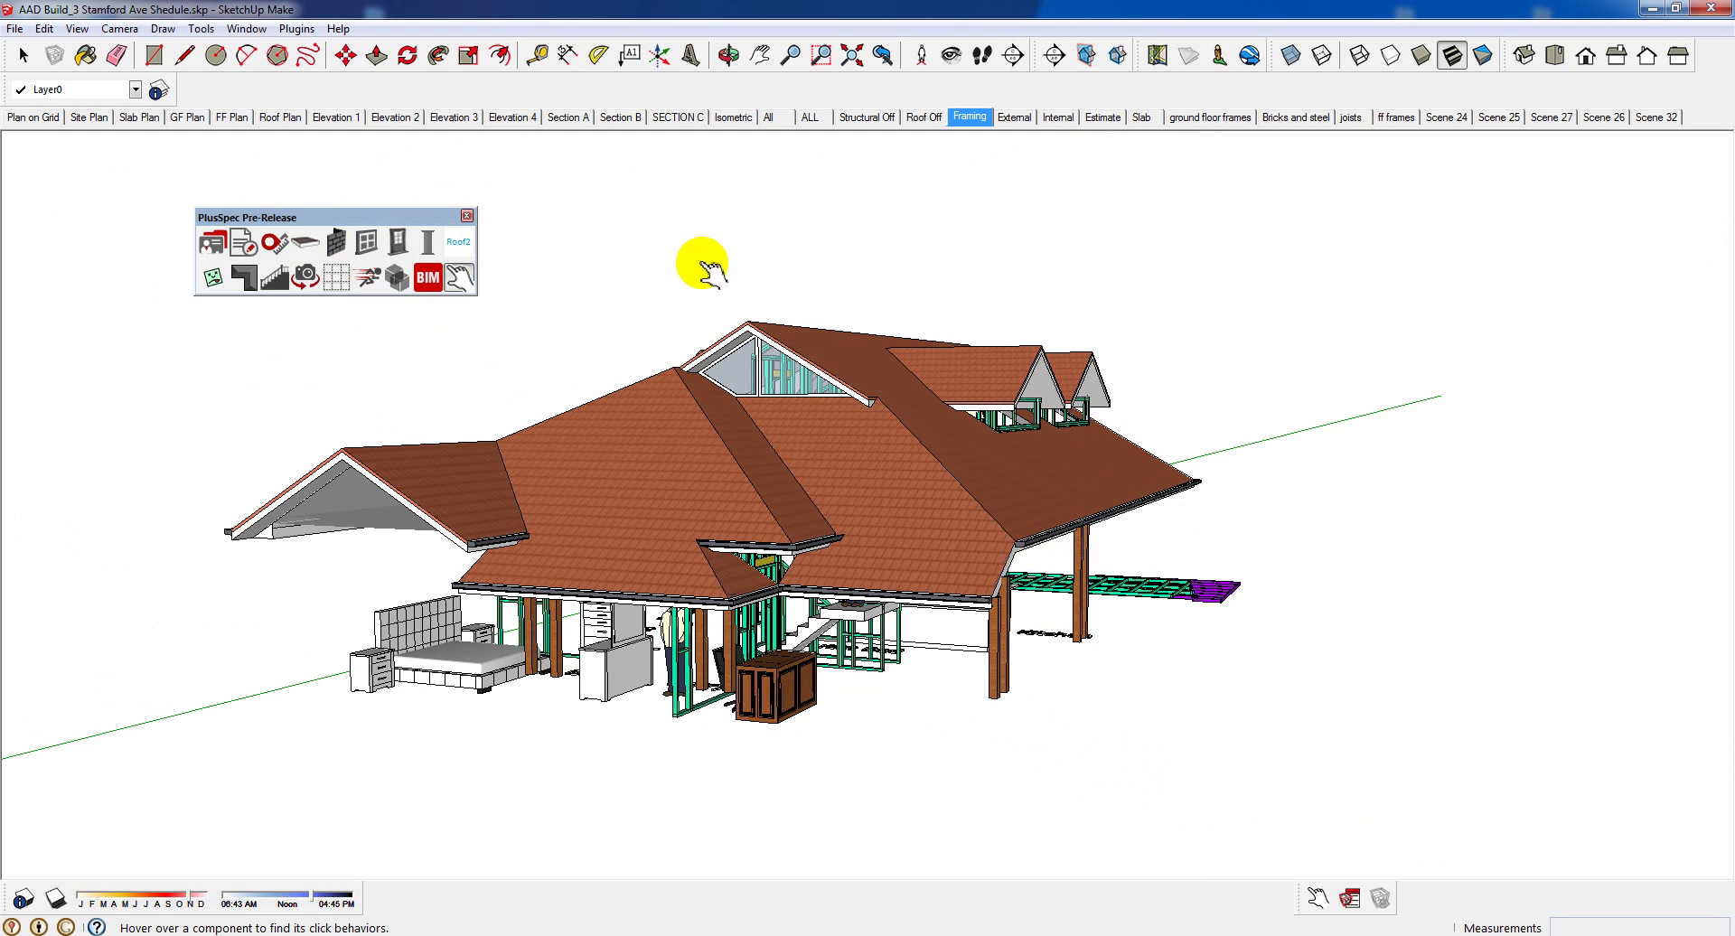
pyautogui.moveTo(940, 352); pyautogui.dragTo(1281, 378, button='middle')
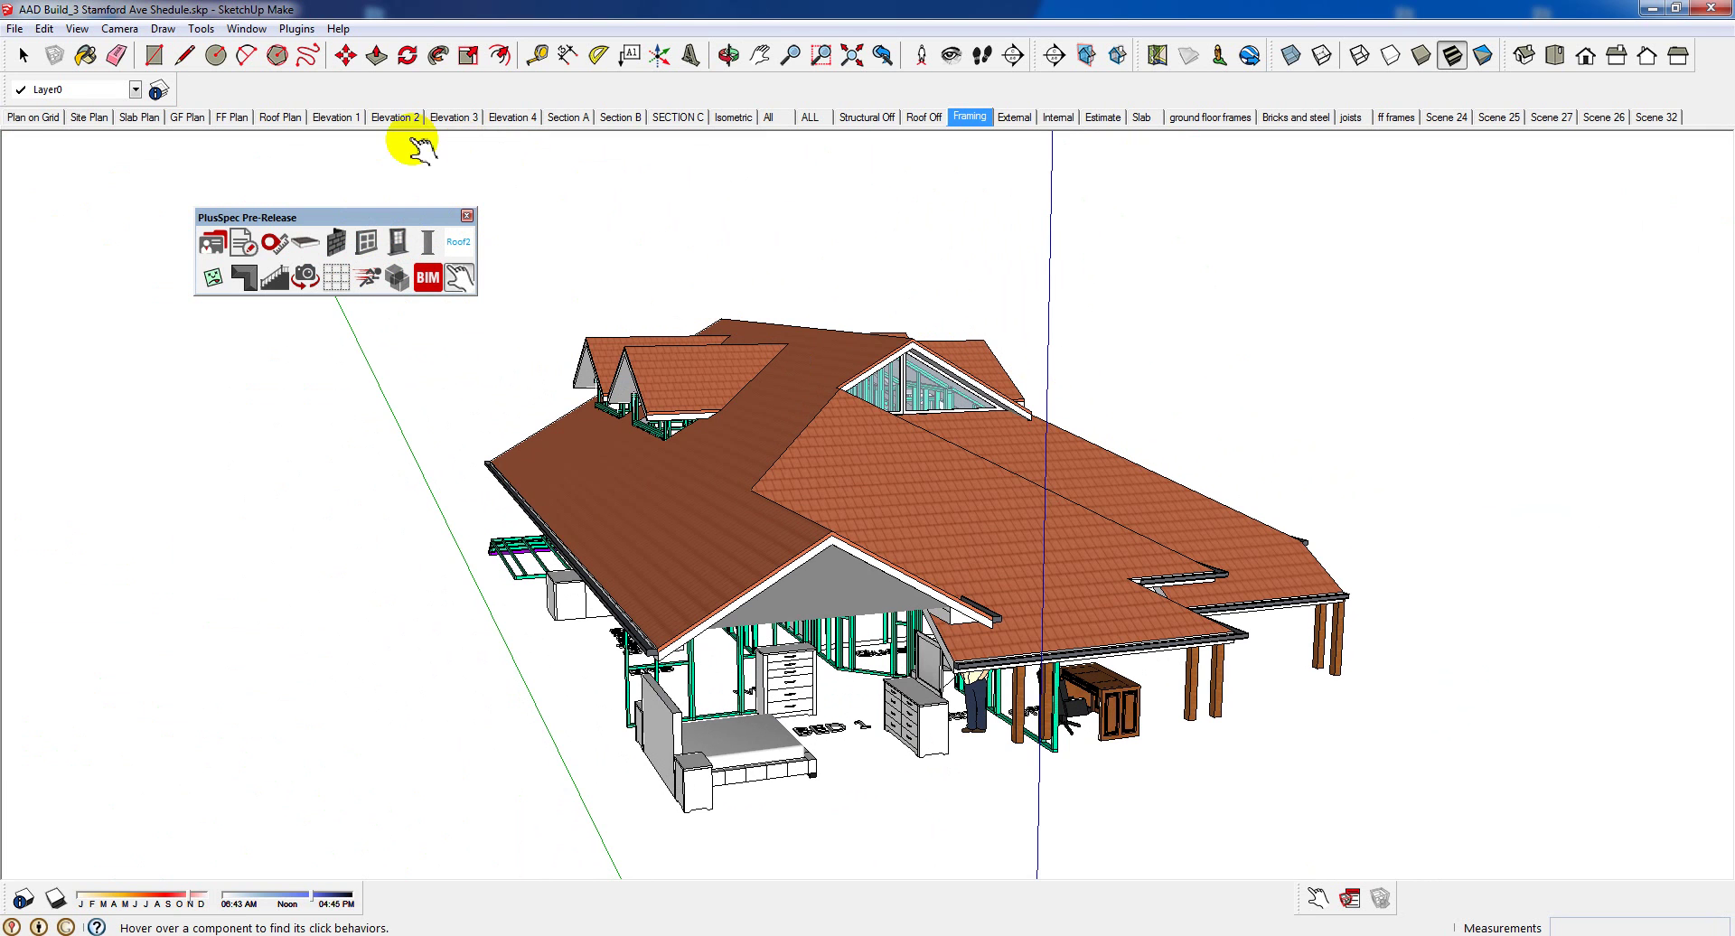
pyautogui.click(336, 117)
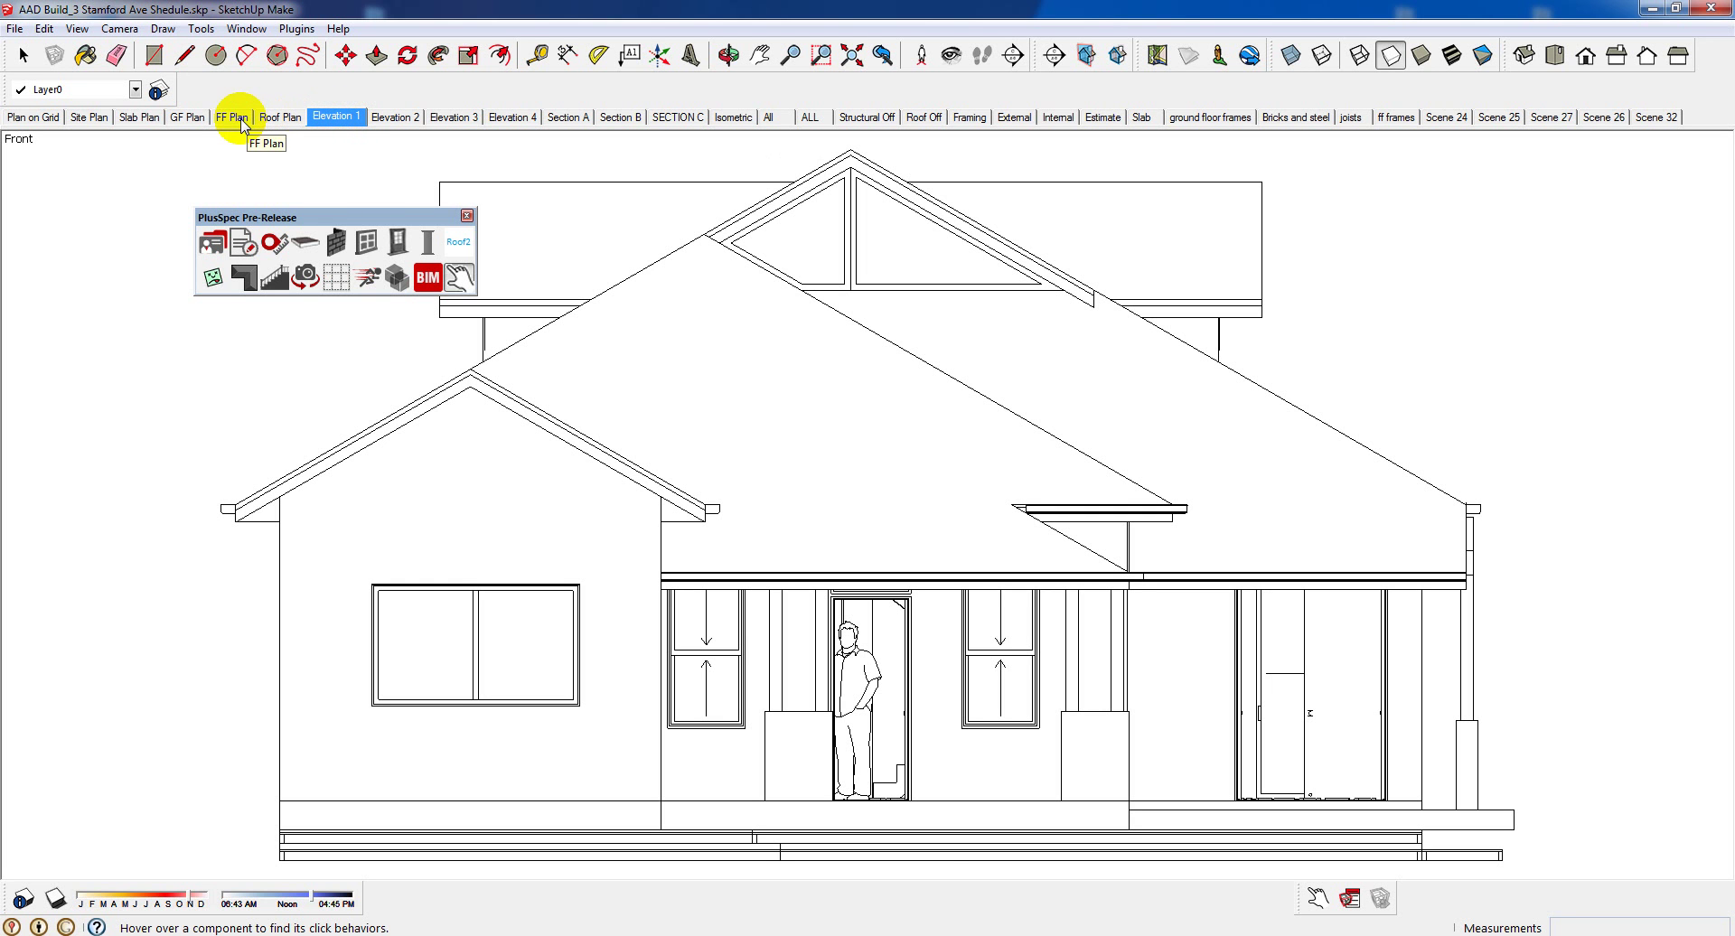
# Compare the front, right and left elevations, orbiting the front and left into 3-D
pyautogui.moveTo(1054, 495); pyautogui.dragTo(572, 278, button='middle')
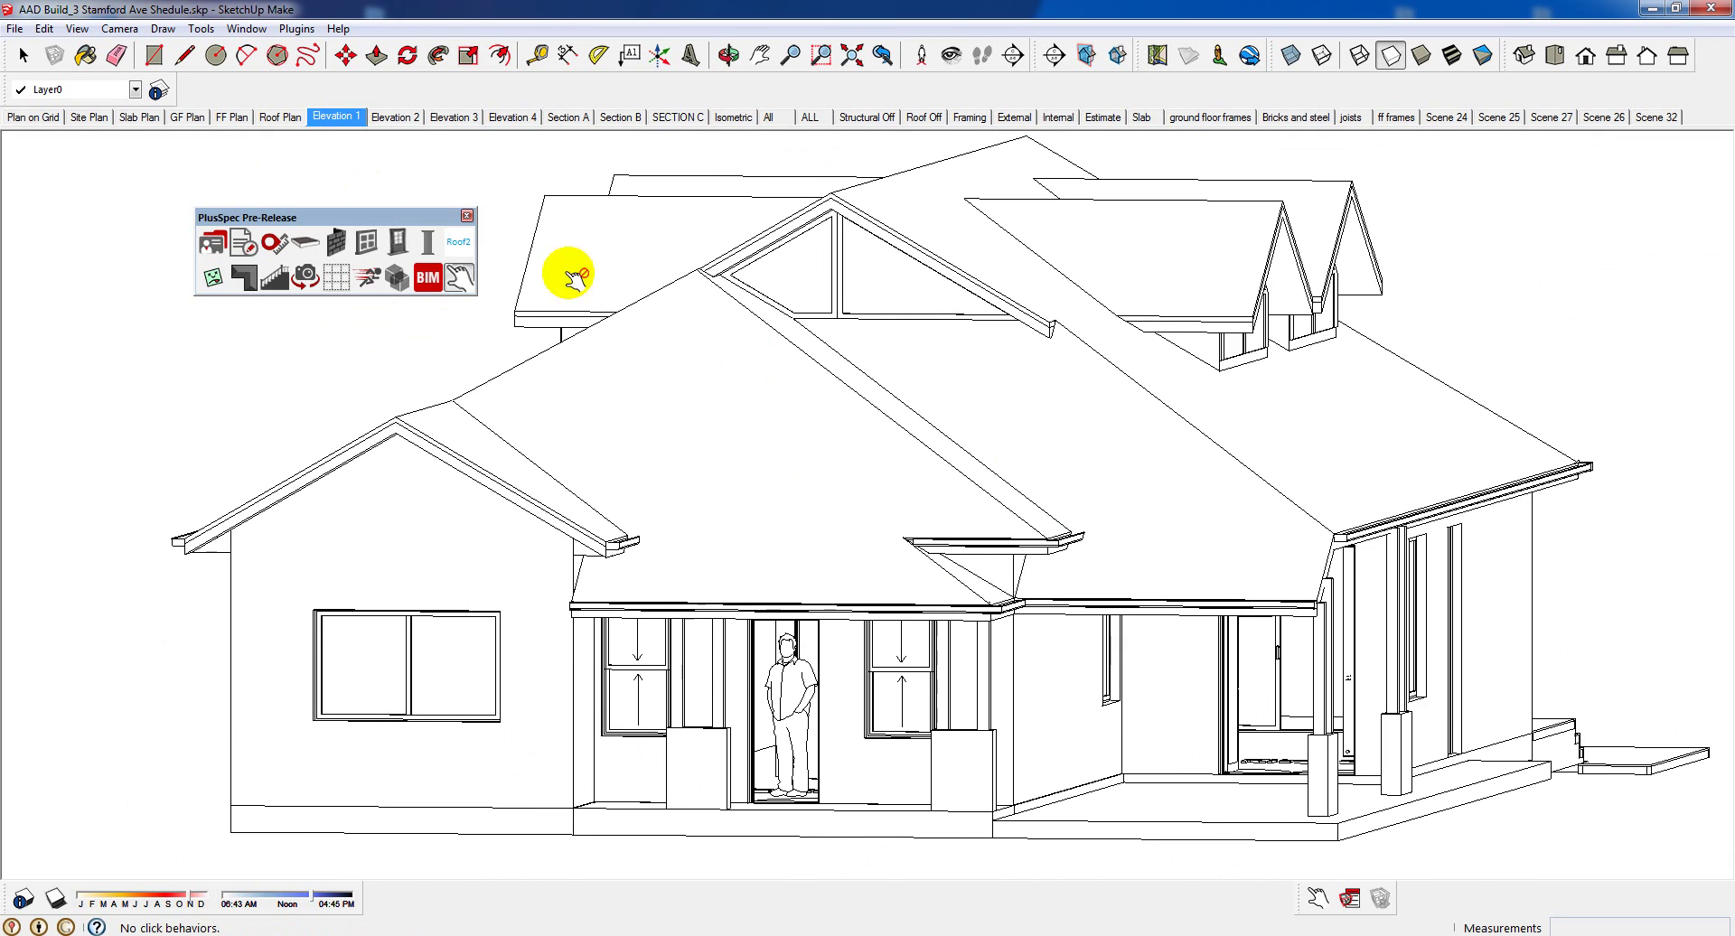
pyautogui.click(347, 117)
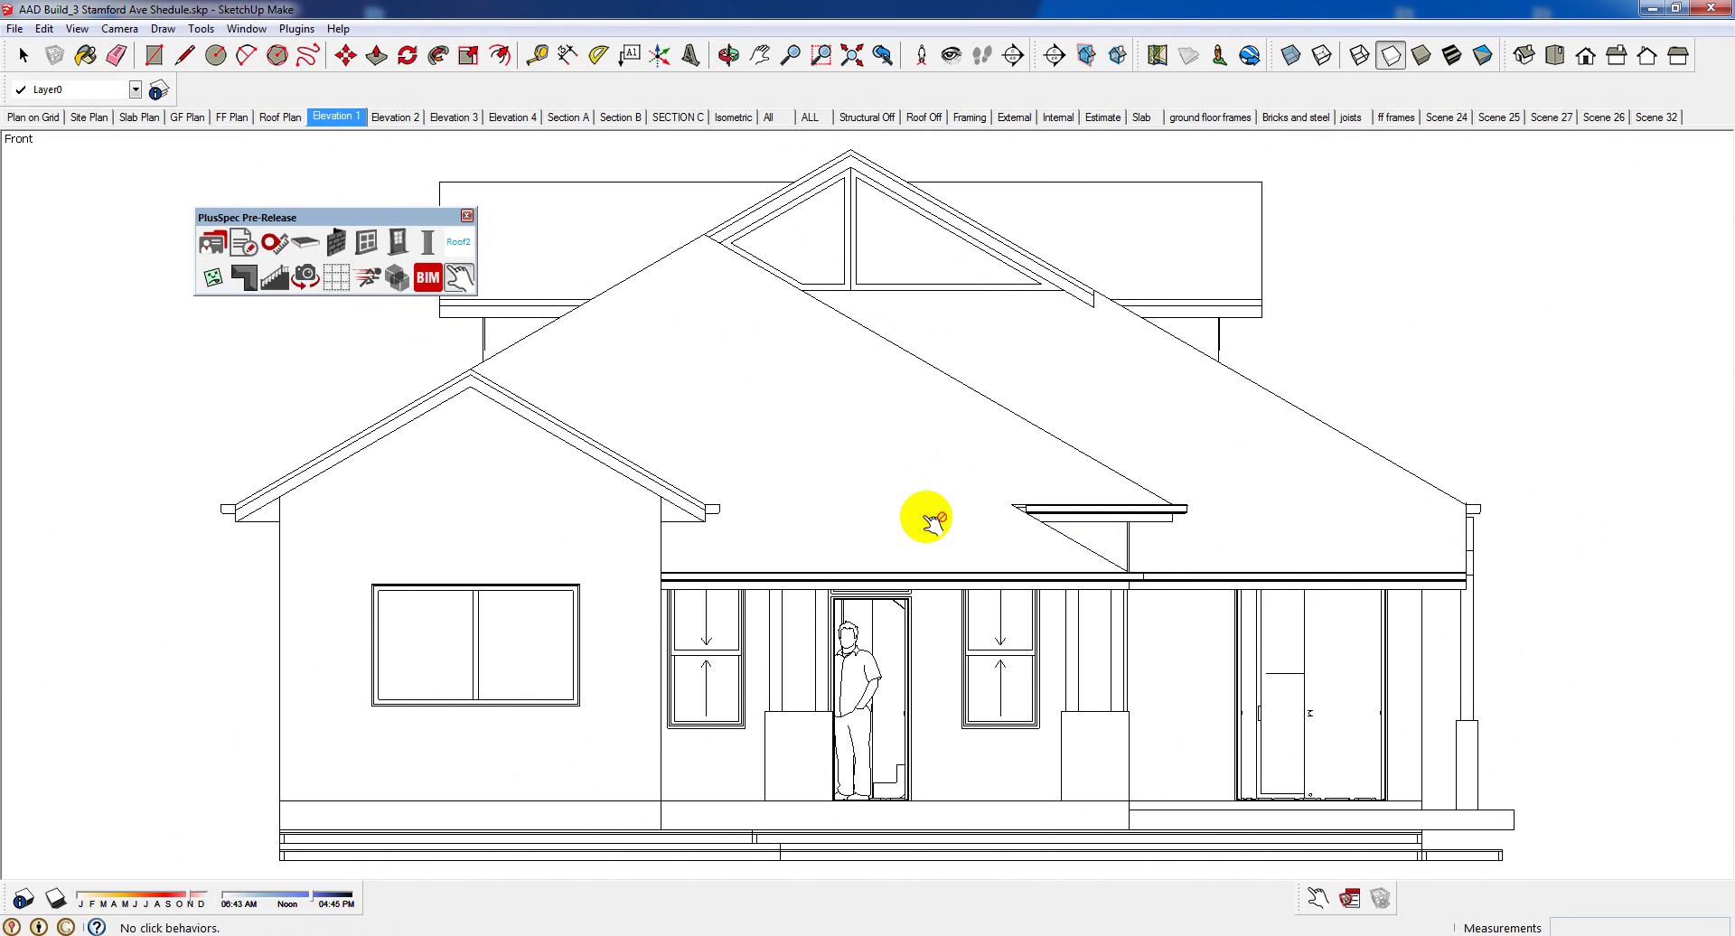
pyautogui.click(403, 121)
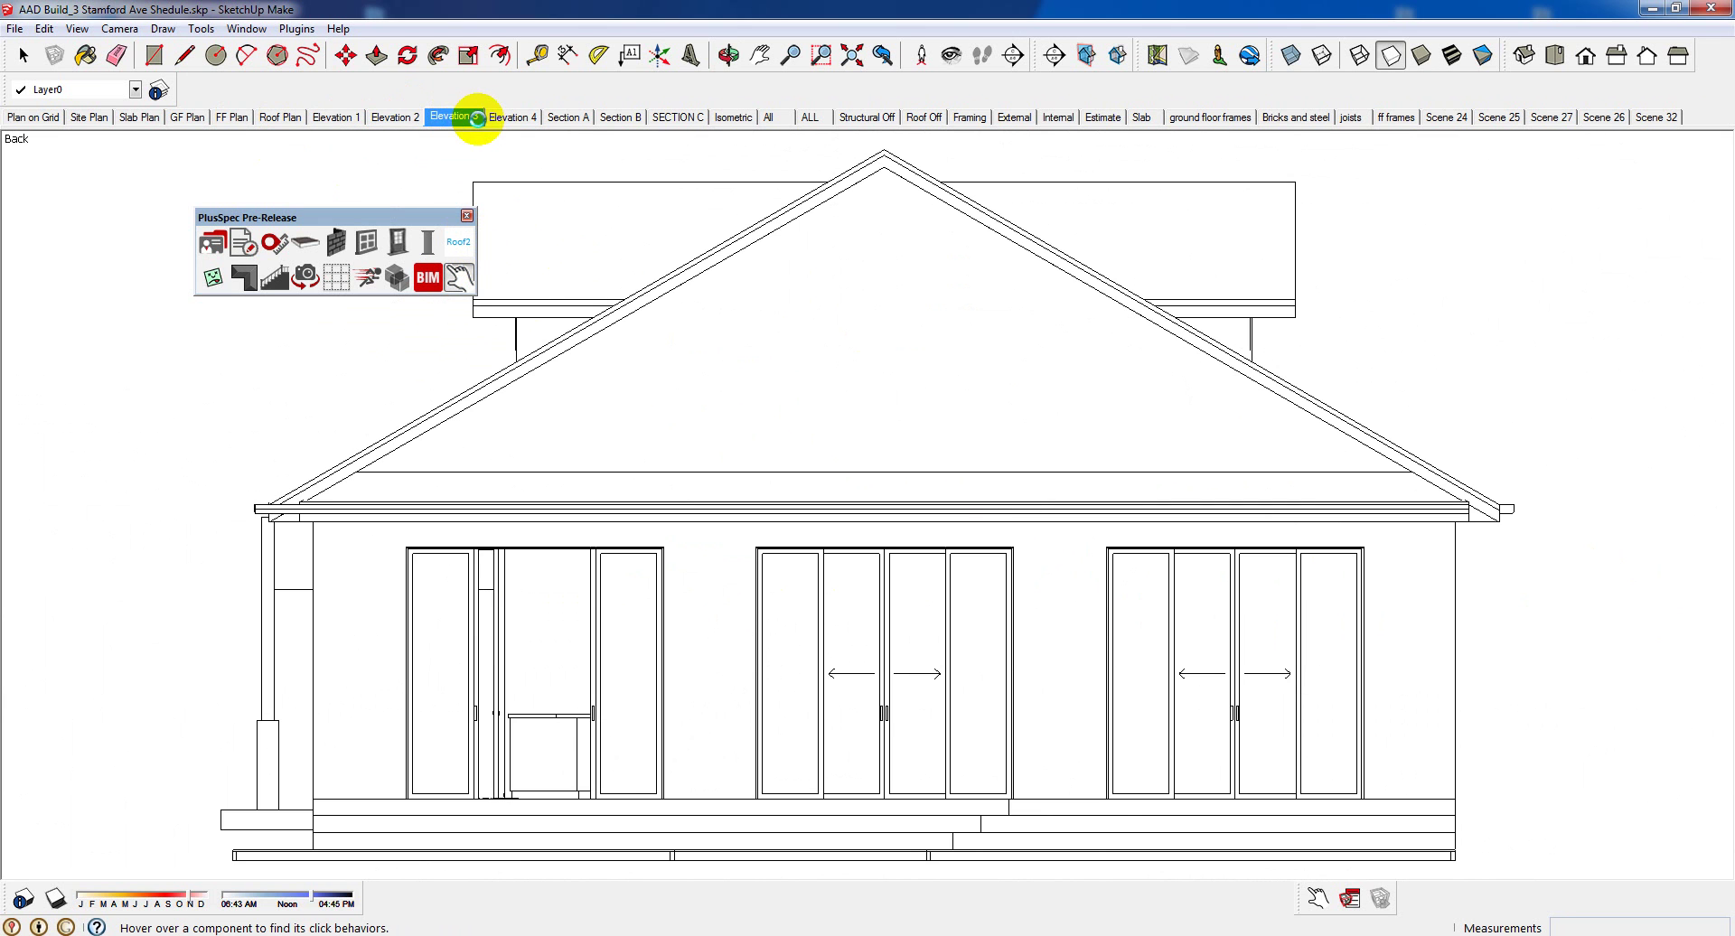
pyautogui.click(508, 119)
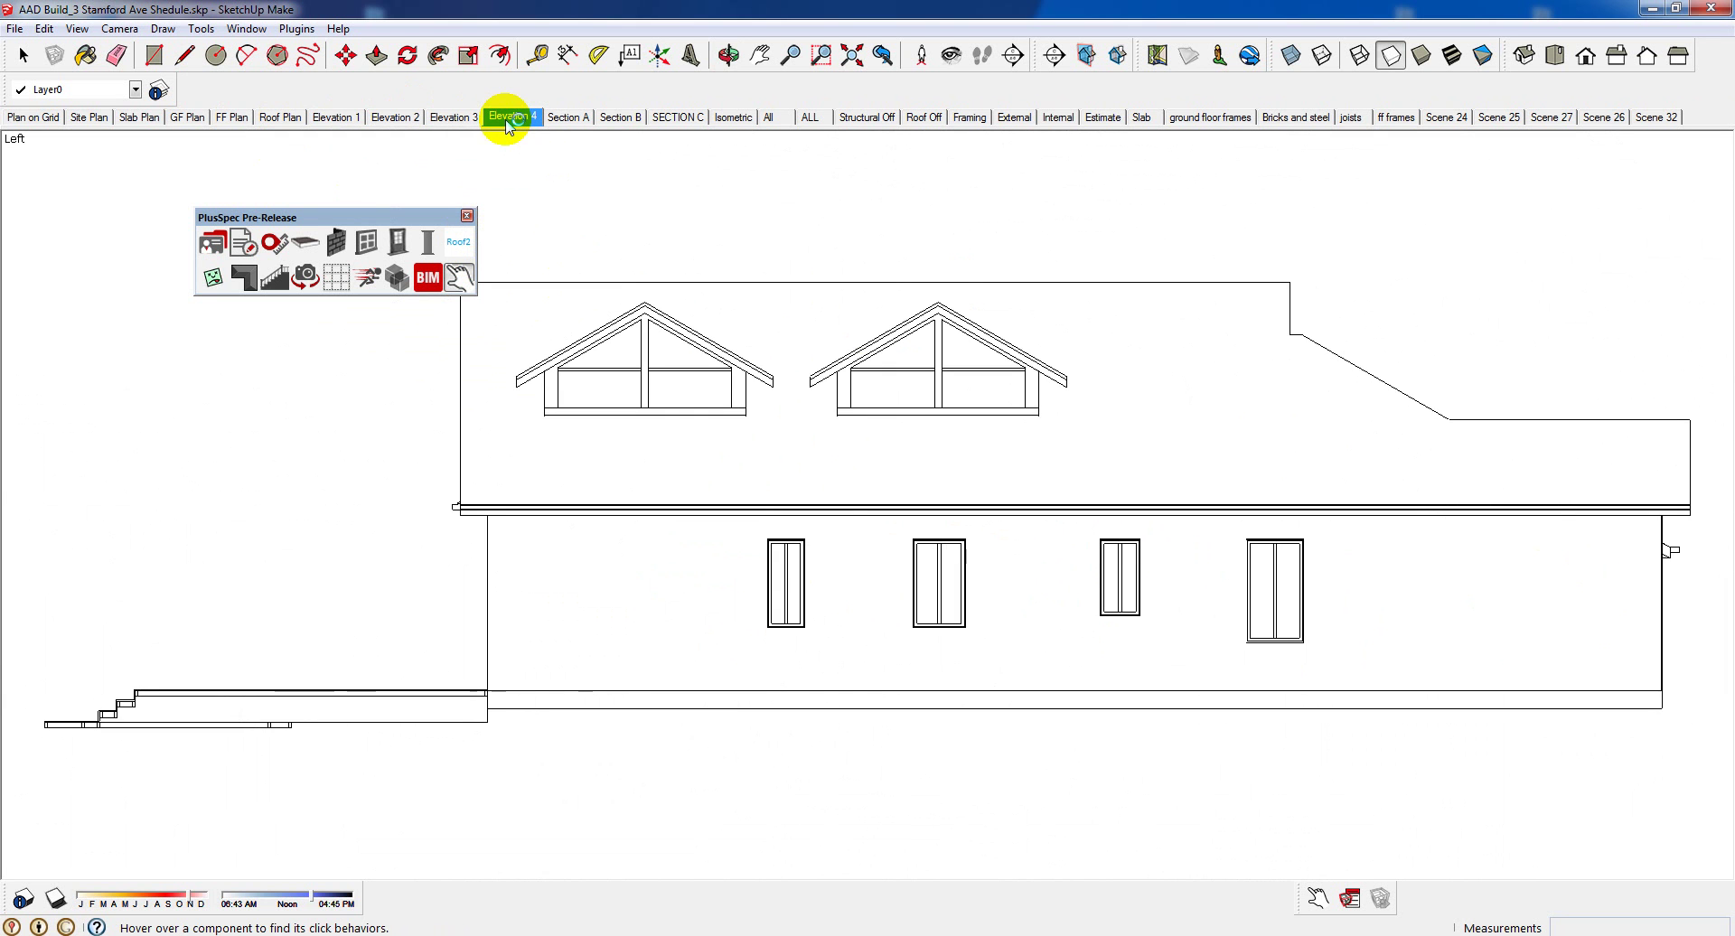
pyautogui.moveTo(1073, 612); pyautogui.dragTo(1374, 619, button='middle')
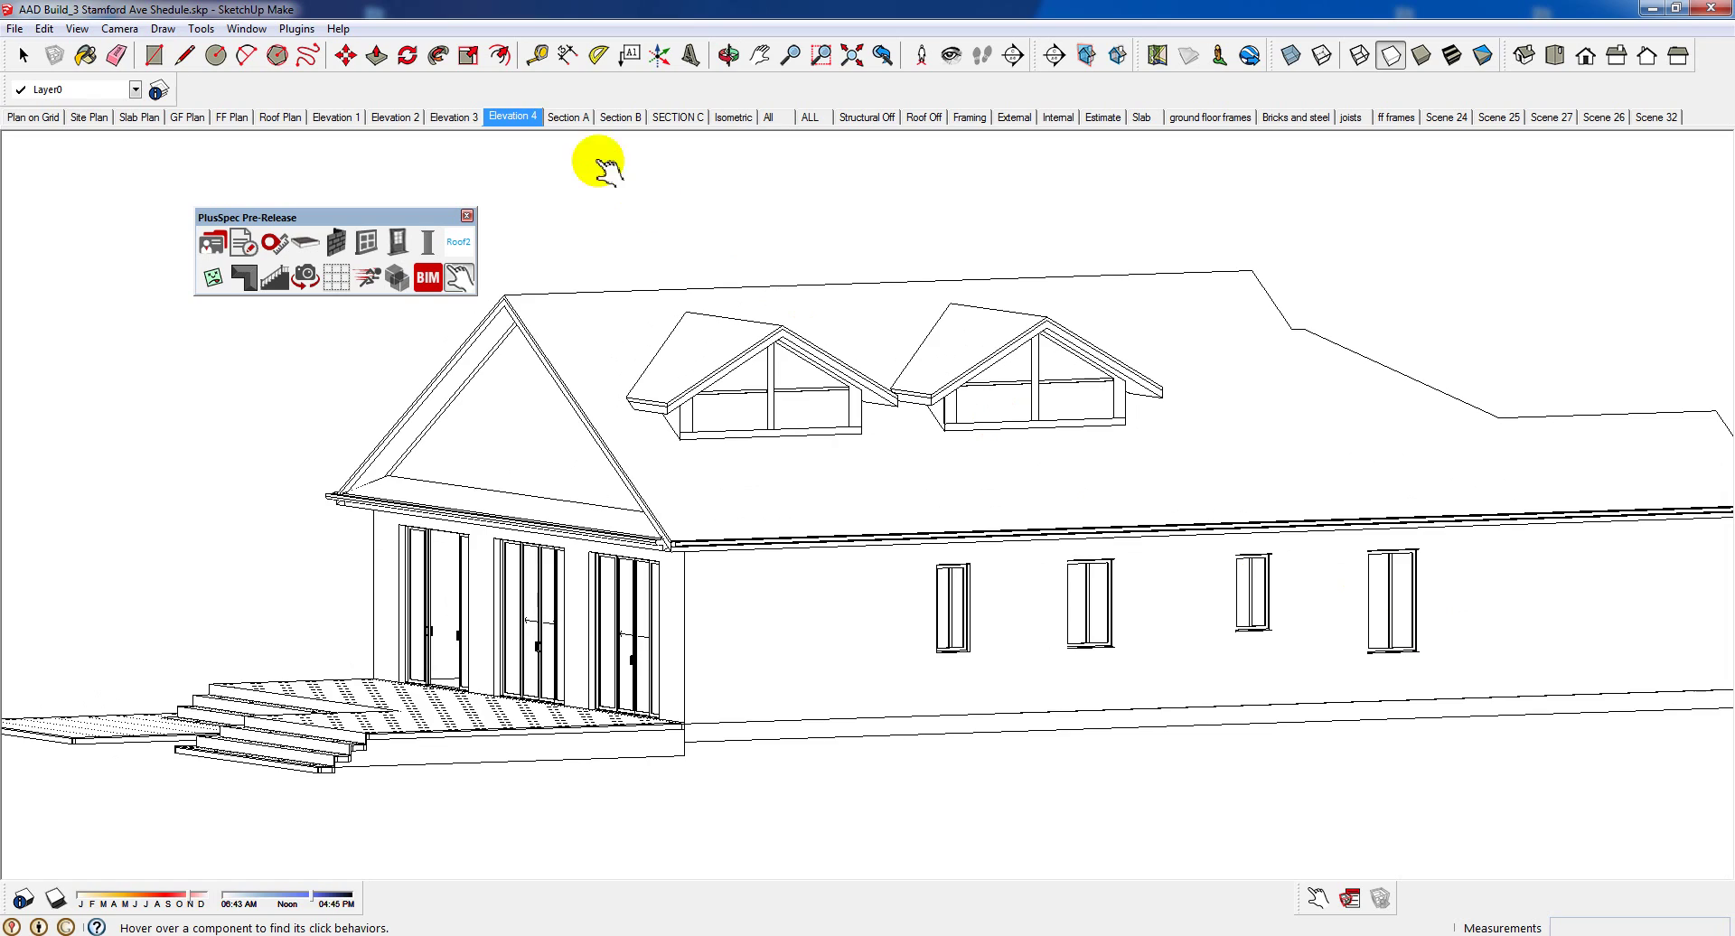
# Show the Section A cut-away, orbit it into 3-D and zoom out
pyautogui.click(579, 122)
pyautogui.moveTo(935, 510); pyautogui.dragTo(724, 597, button='middle')
pyautogui.scroll(-3, 562, 659)
pyautogui.scroll(-3, 705, 554)
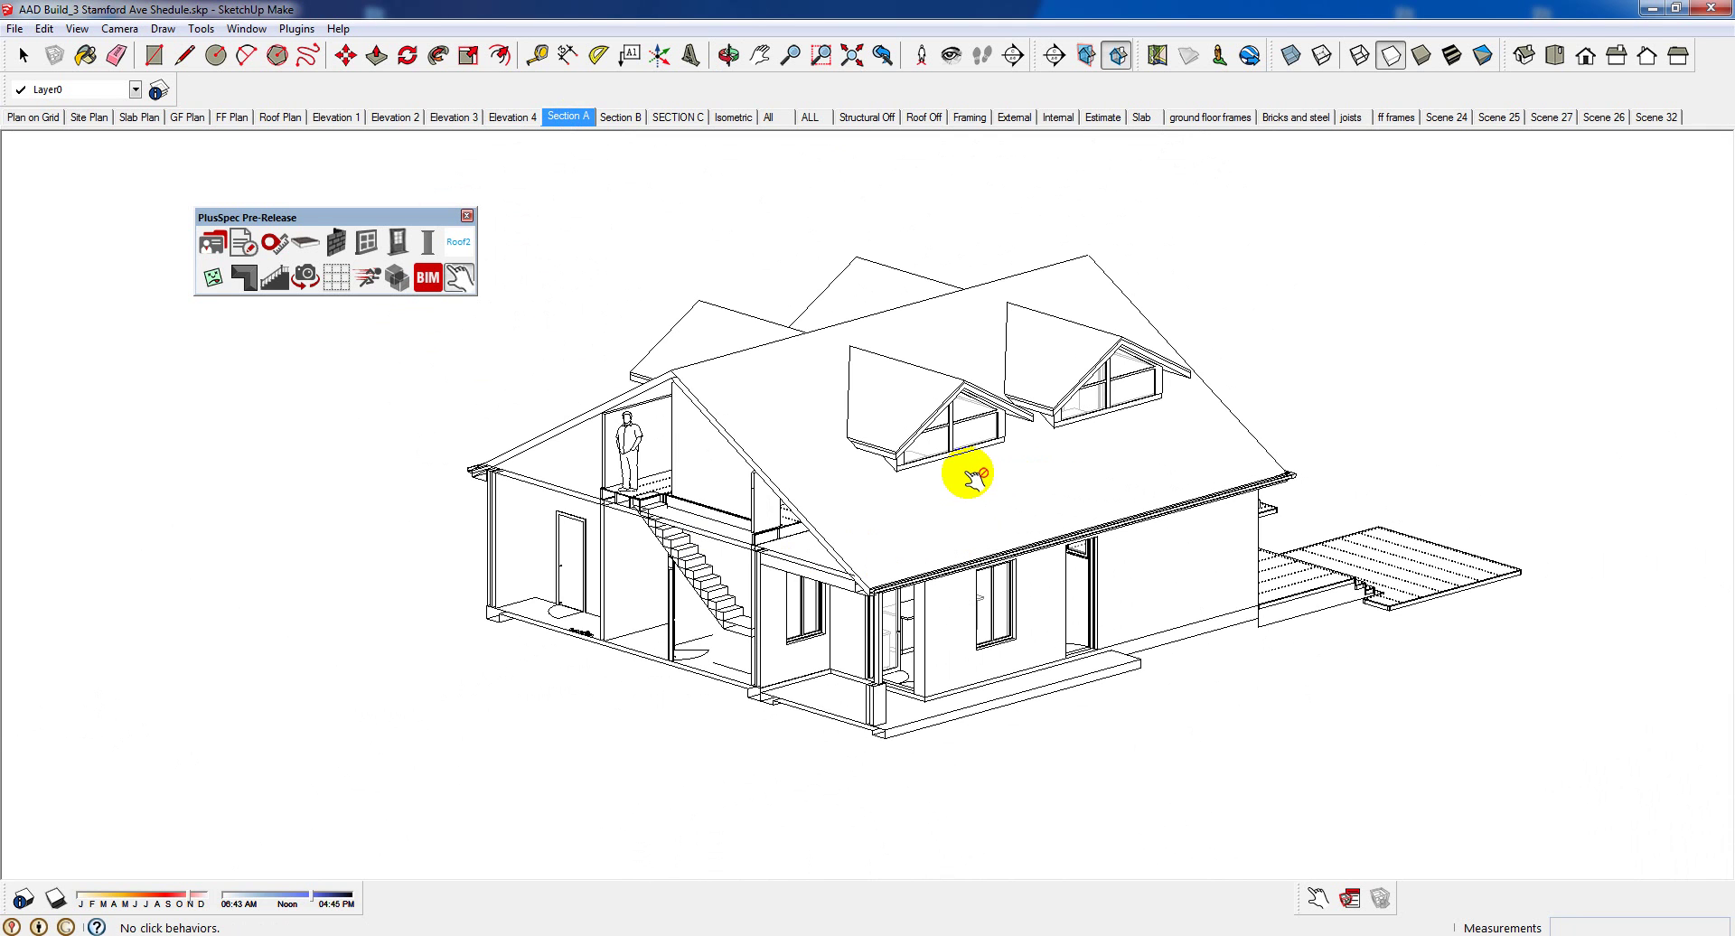
# Show the Section B cut-away and orbit around the house
pyautogui.moveTo(639, 527); pyautogui.dragTo(827, 442, button='middle')
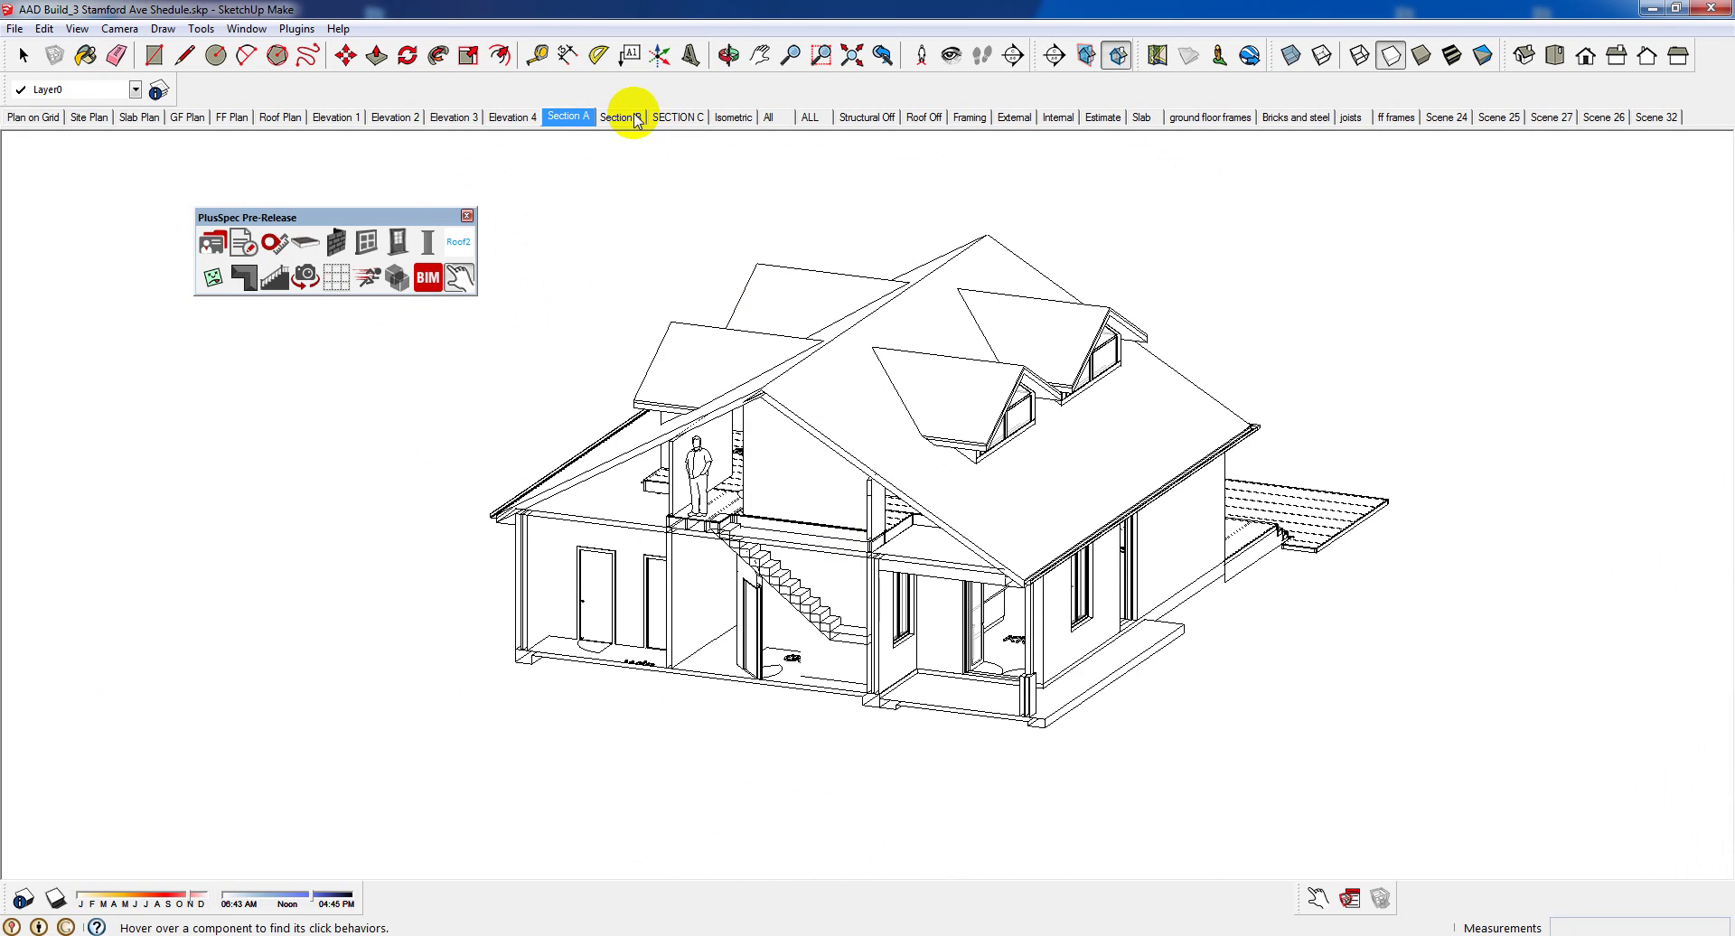
pyautogui.click(636, 121)
pyautogui.moveTo(999, 398); pyautogui.dragTo(1483, 426, button='middle')
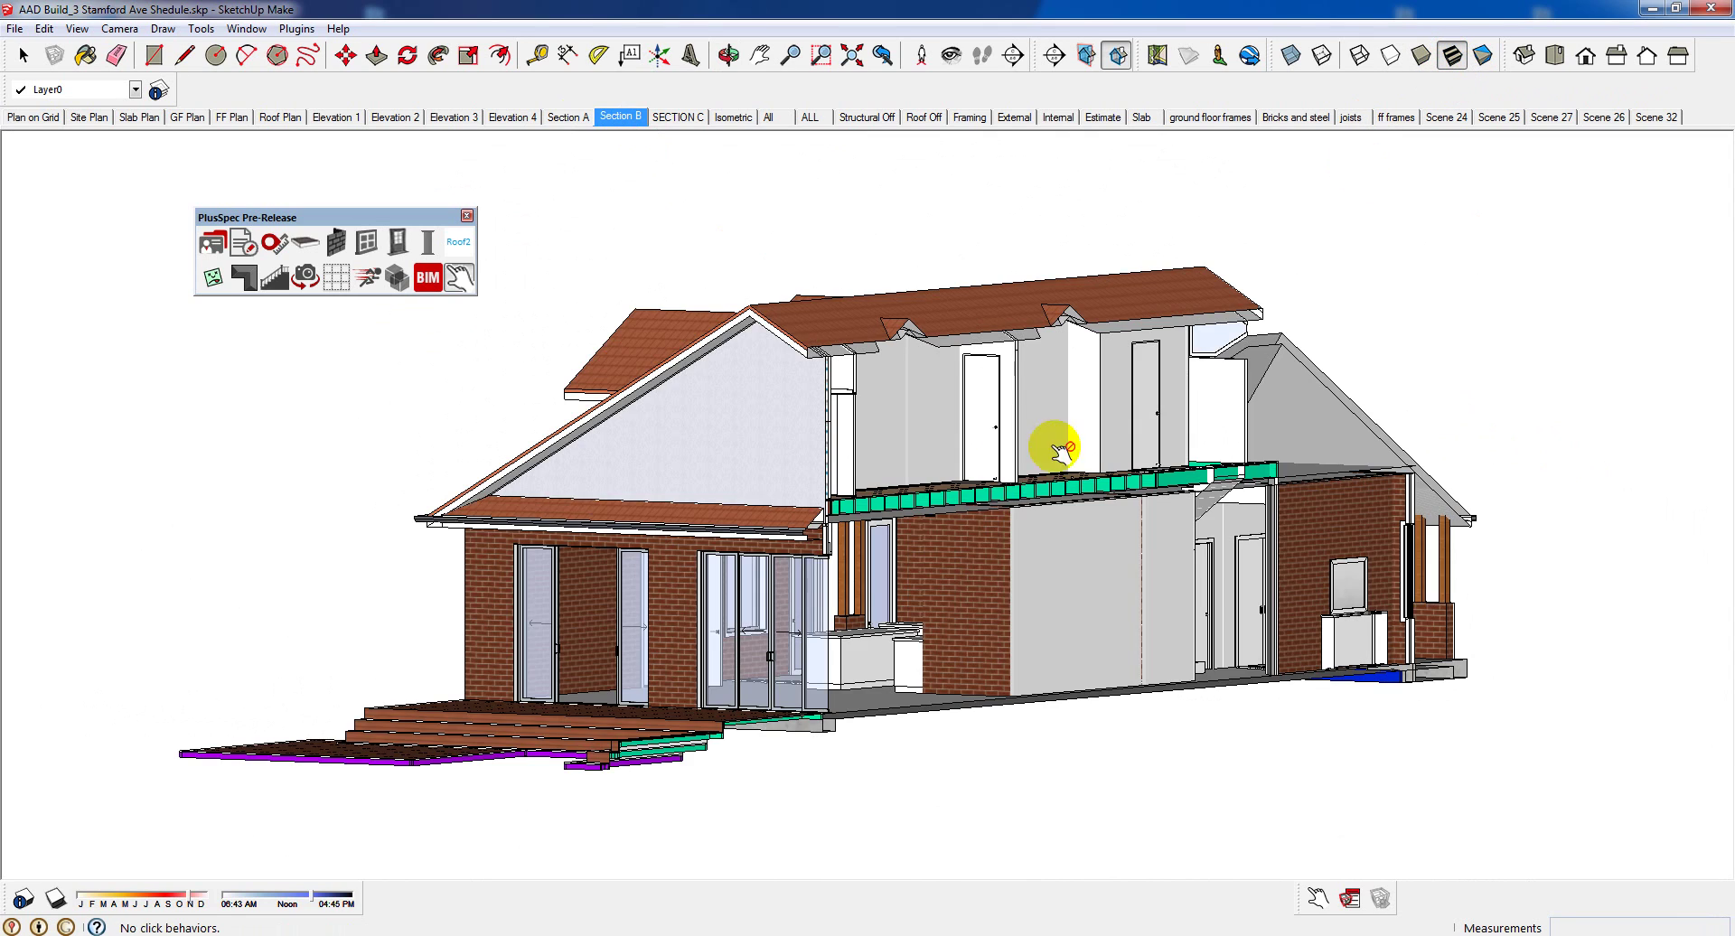
pyautogui.moveTo(1057, 449); pyautogui.dragTo(277, 578, button='middle')
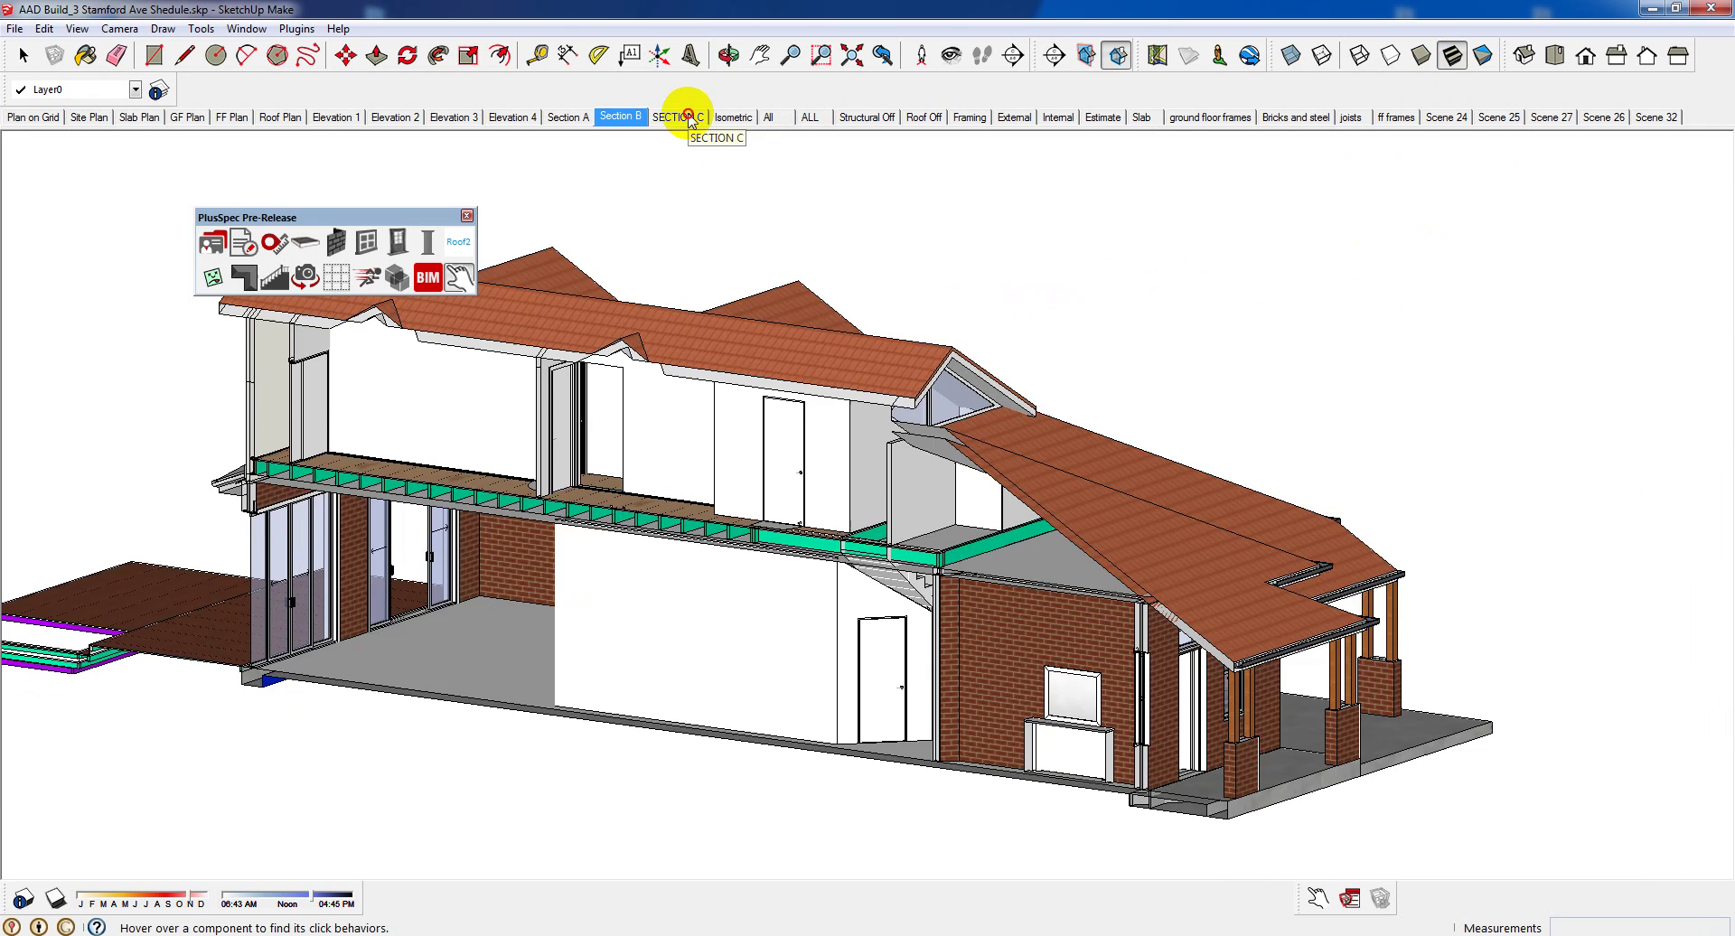
# Show the Section C cut-away and orbit it into a 3-D perspective
pyautogui.click(689, 119)
pyautogui.moveTo(740, 367); pyautogui.dragTo(1013, 461, button='middle')
pyautogui.click(459, 277)
# Show the GF Plan scene, zoom toward Guest Bed and tilt it into 3-D
pyautogui.click(190, 117)
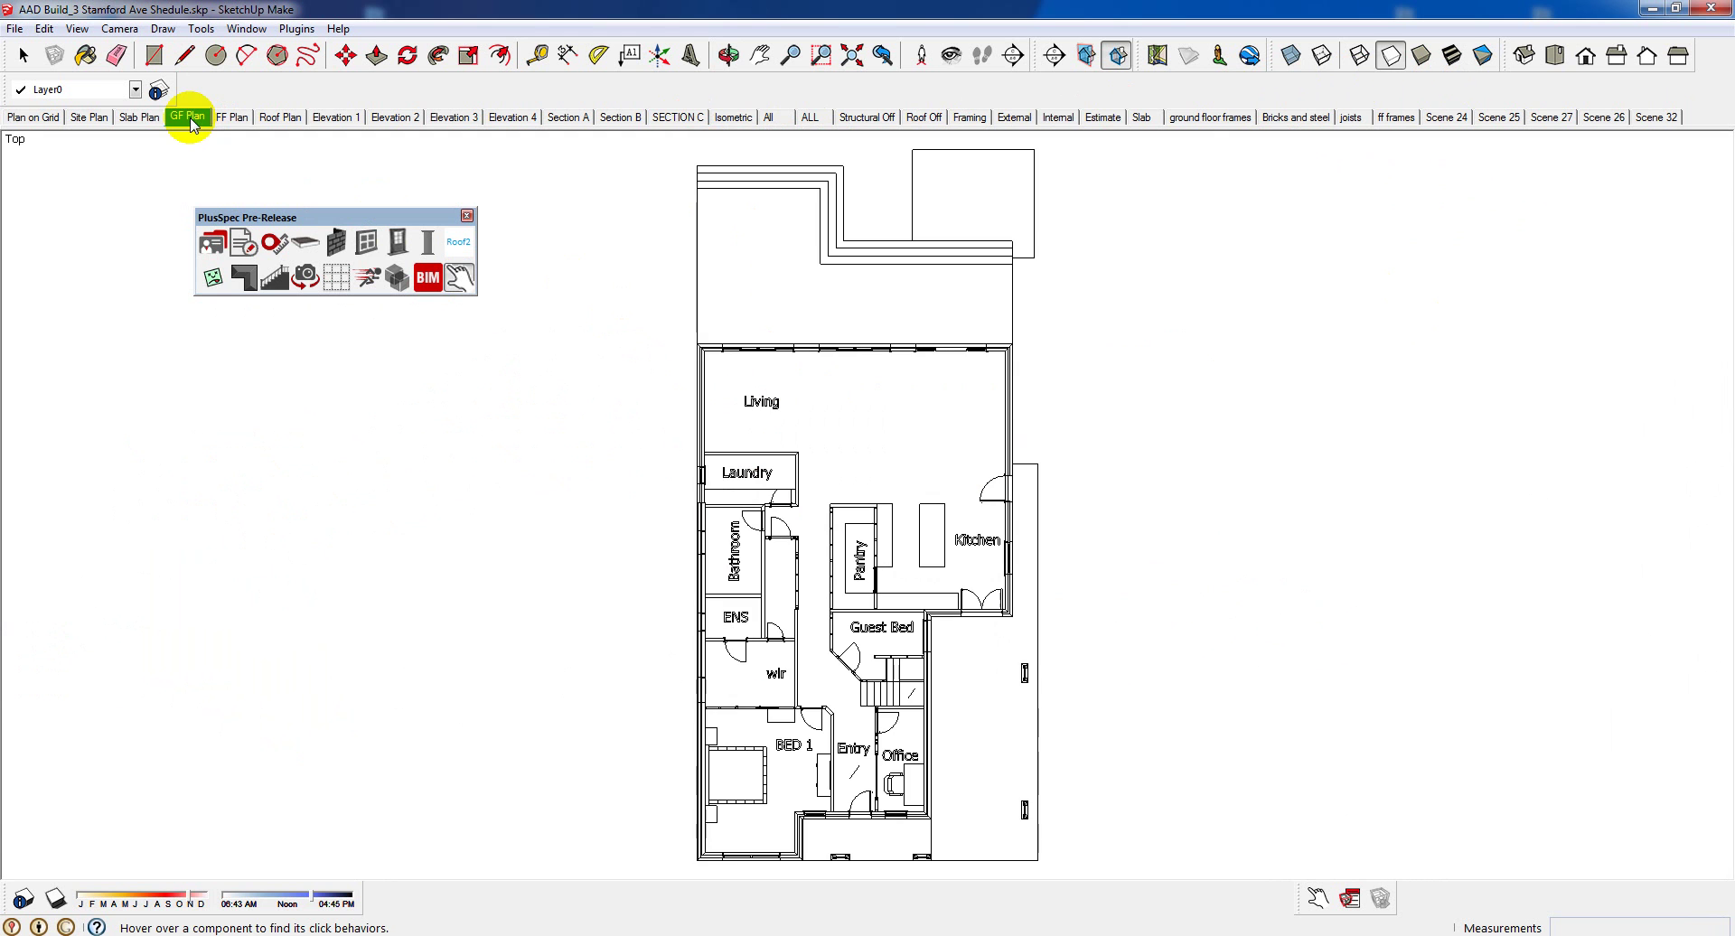
pyautogui.scroll(6, 831, 658)
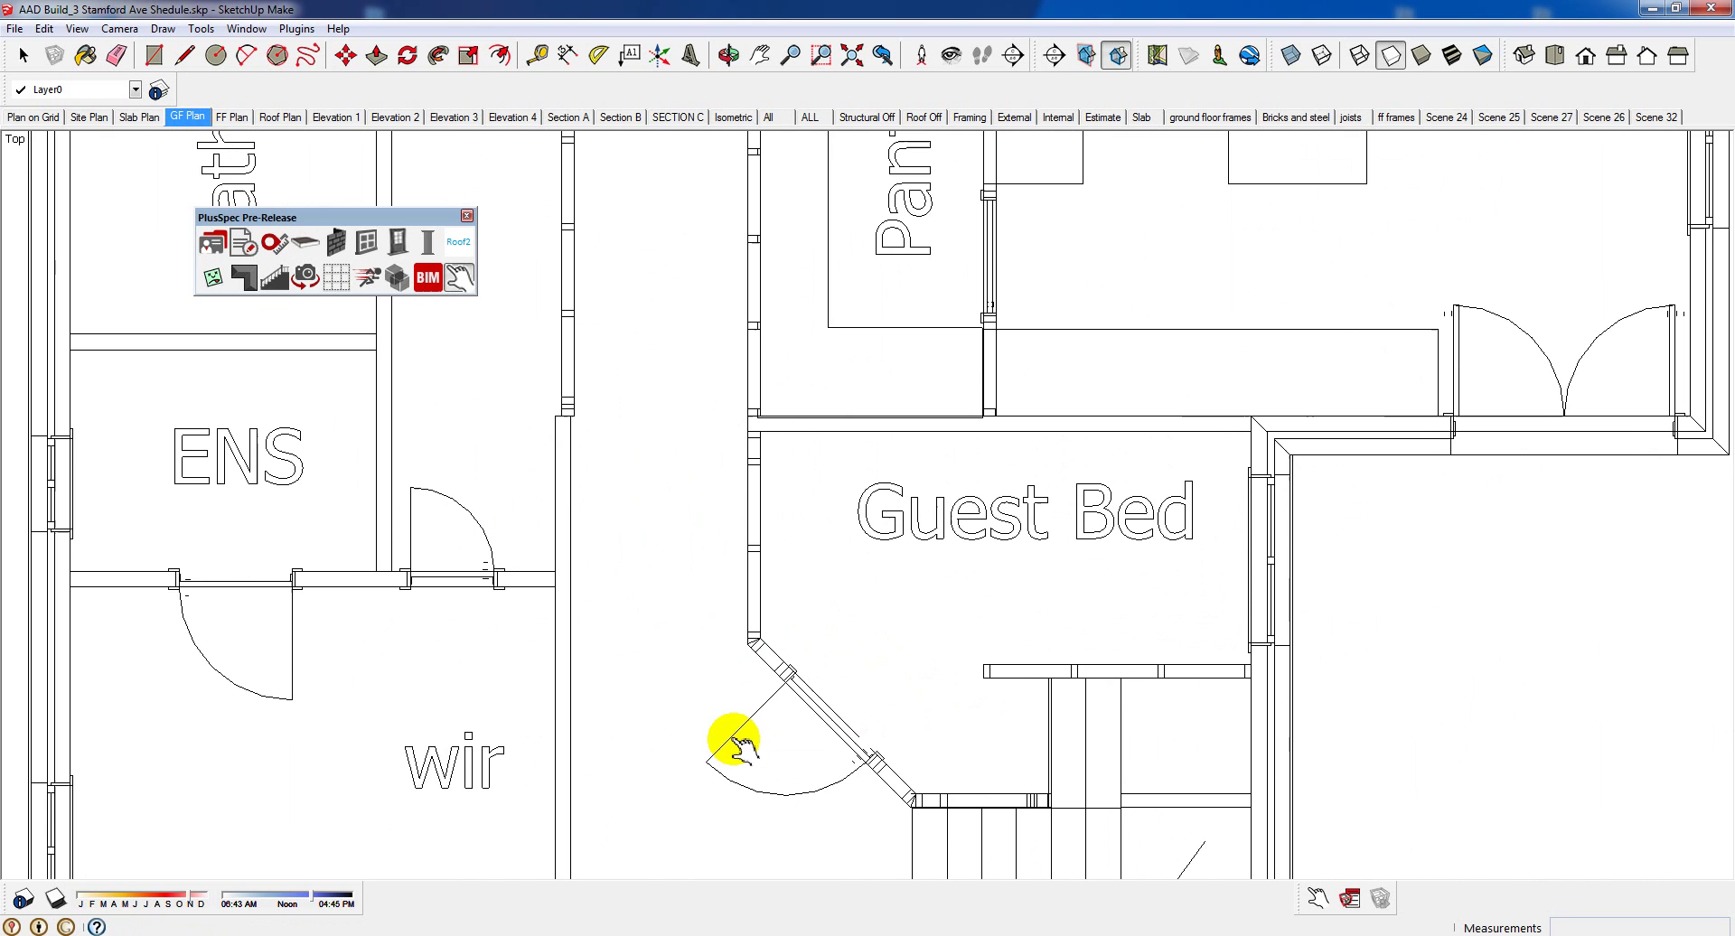
pyautogui.scroll(-5, 807, 692)
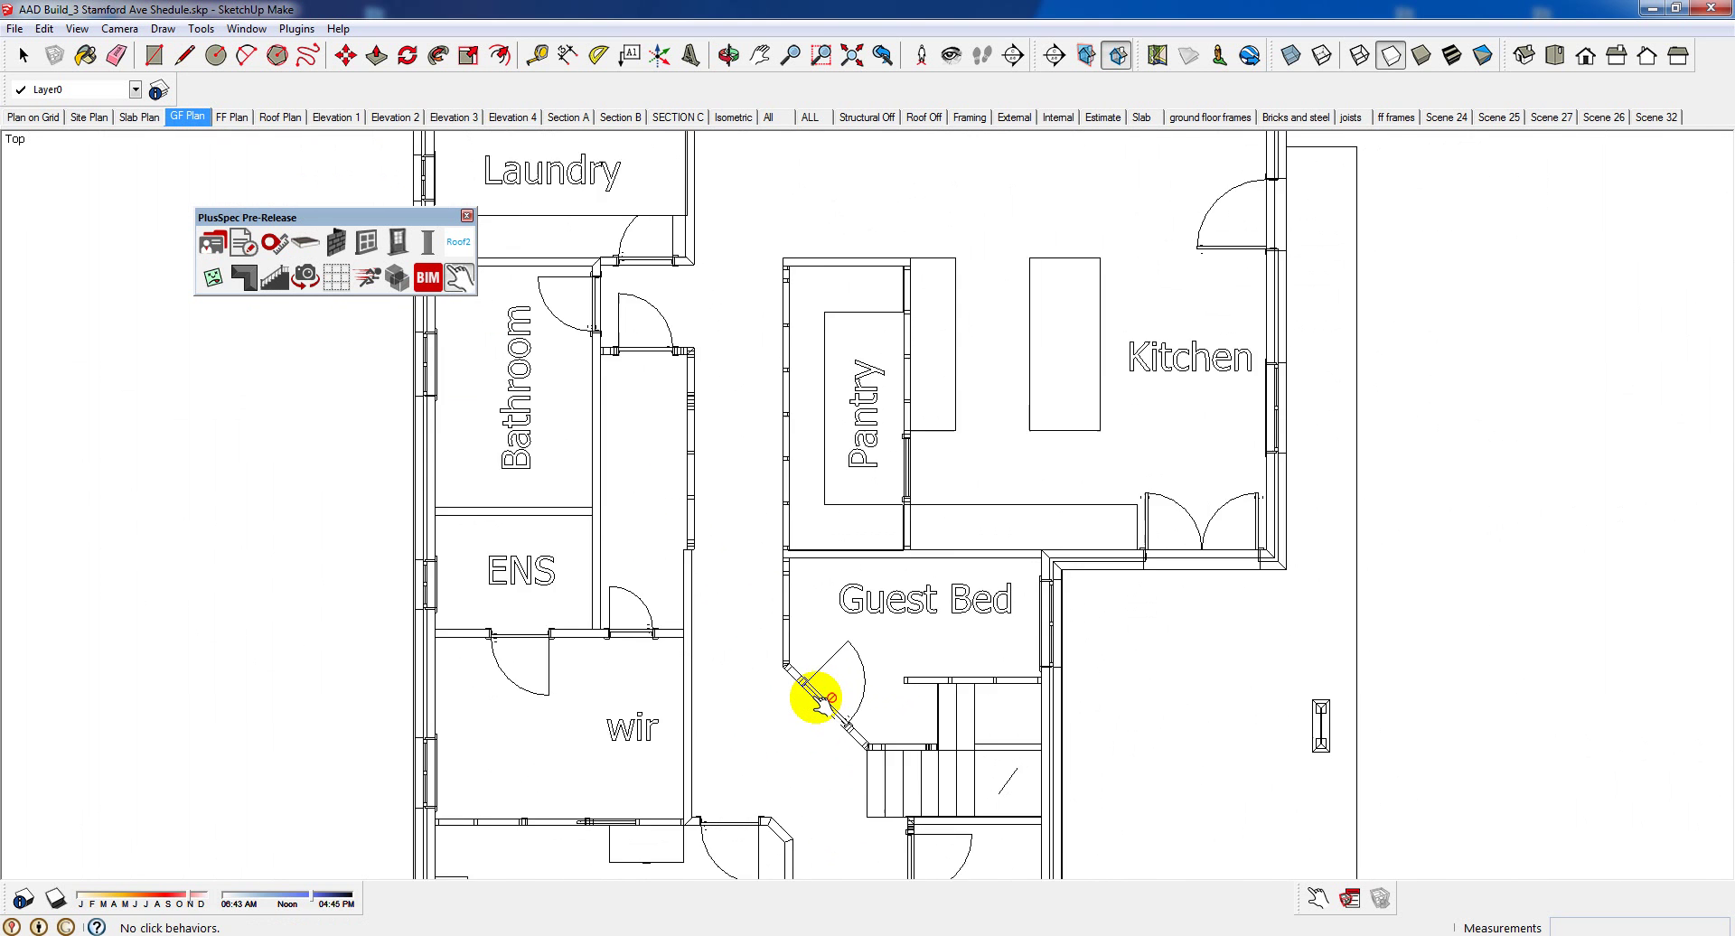
pyautogui.keyDown('shift'); pyautogui.moveTo(816, 699); pyautogui.dragTo(837, 483, button='middle'); pyautogui.keyUp('shift')
pyautogui.scroll(3, 840, 555)
pyautogui.moveTo(840, 559); pyautogui.dragTo(859, 449, button='middle')
pyautogui.scroll(3, 857, 465)
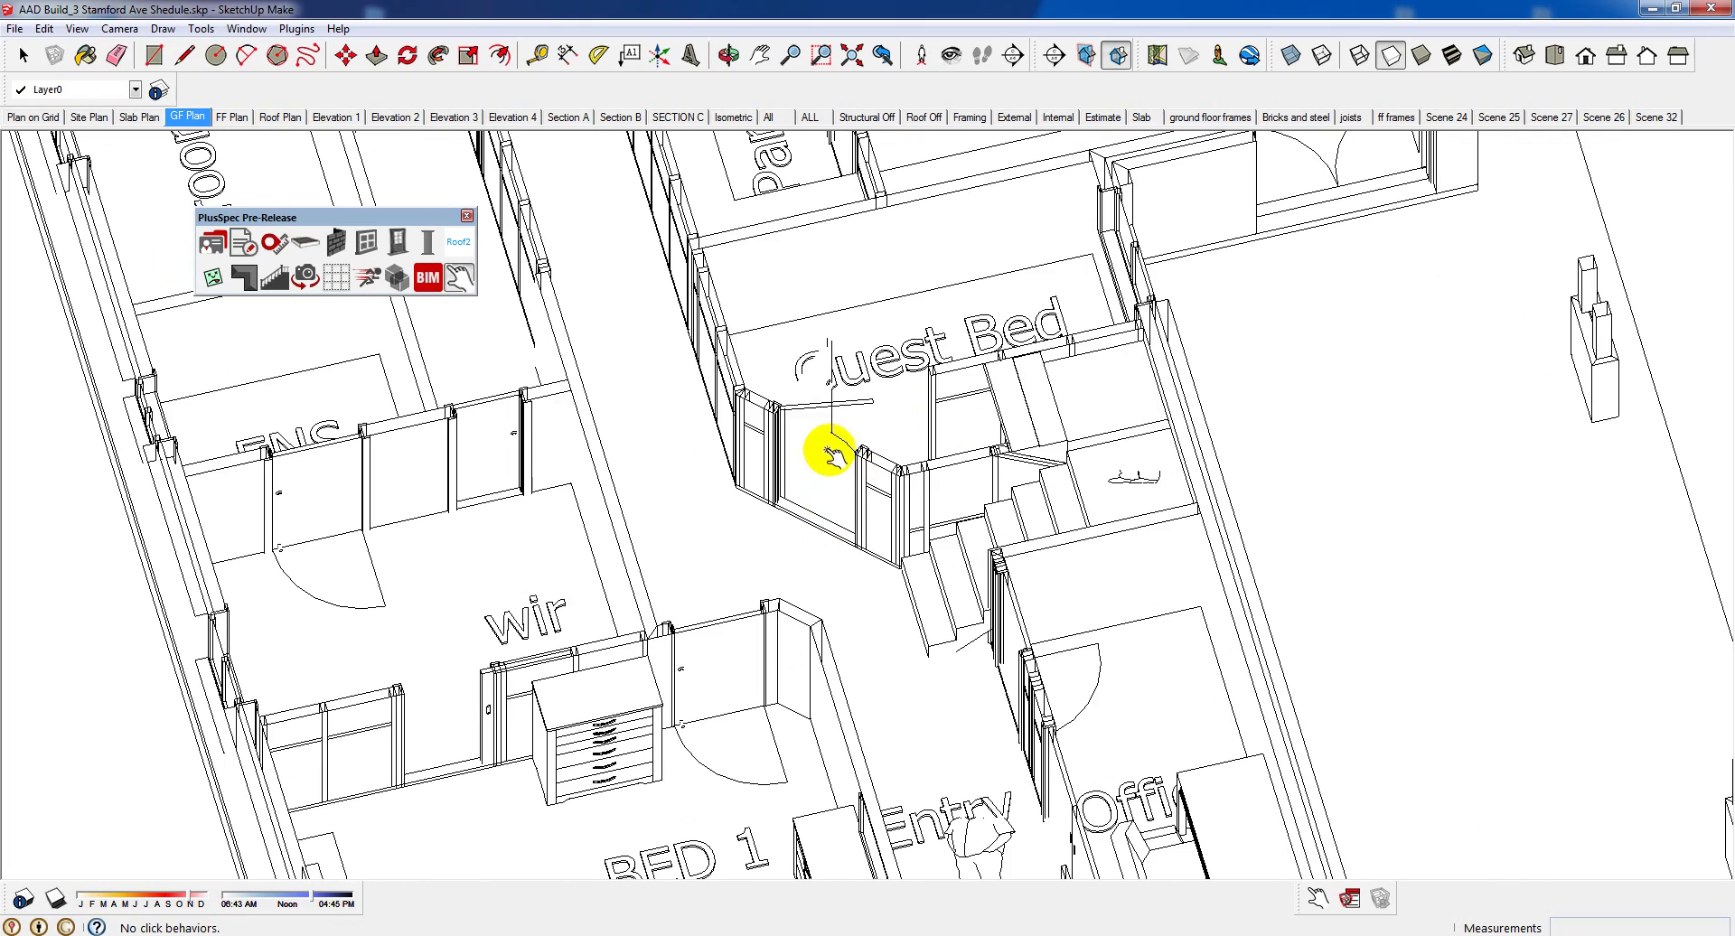
pyautogui.scroll(-5, 838, 465)
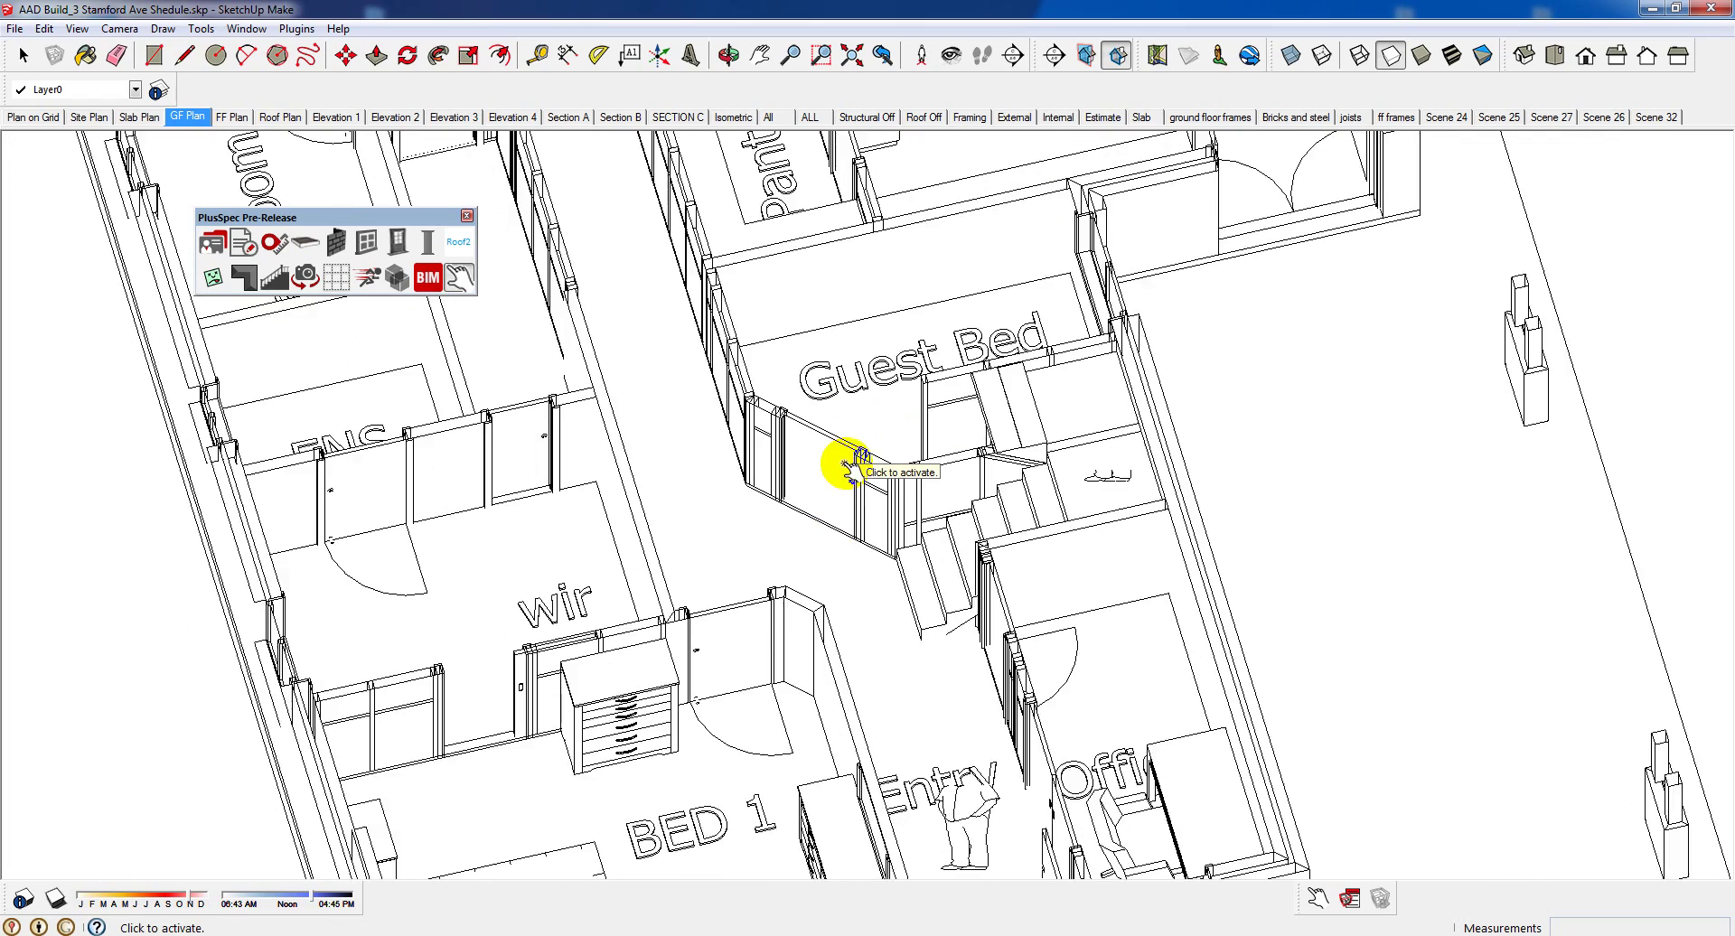
# Orbit the ground floor to see the decks, testing the stairs and a wall with Interact
pyautogui.moveTo(822, 491); pyautogui.dragTo(985, 520, button='middle')
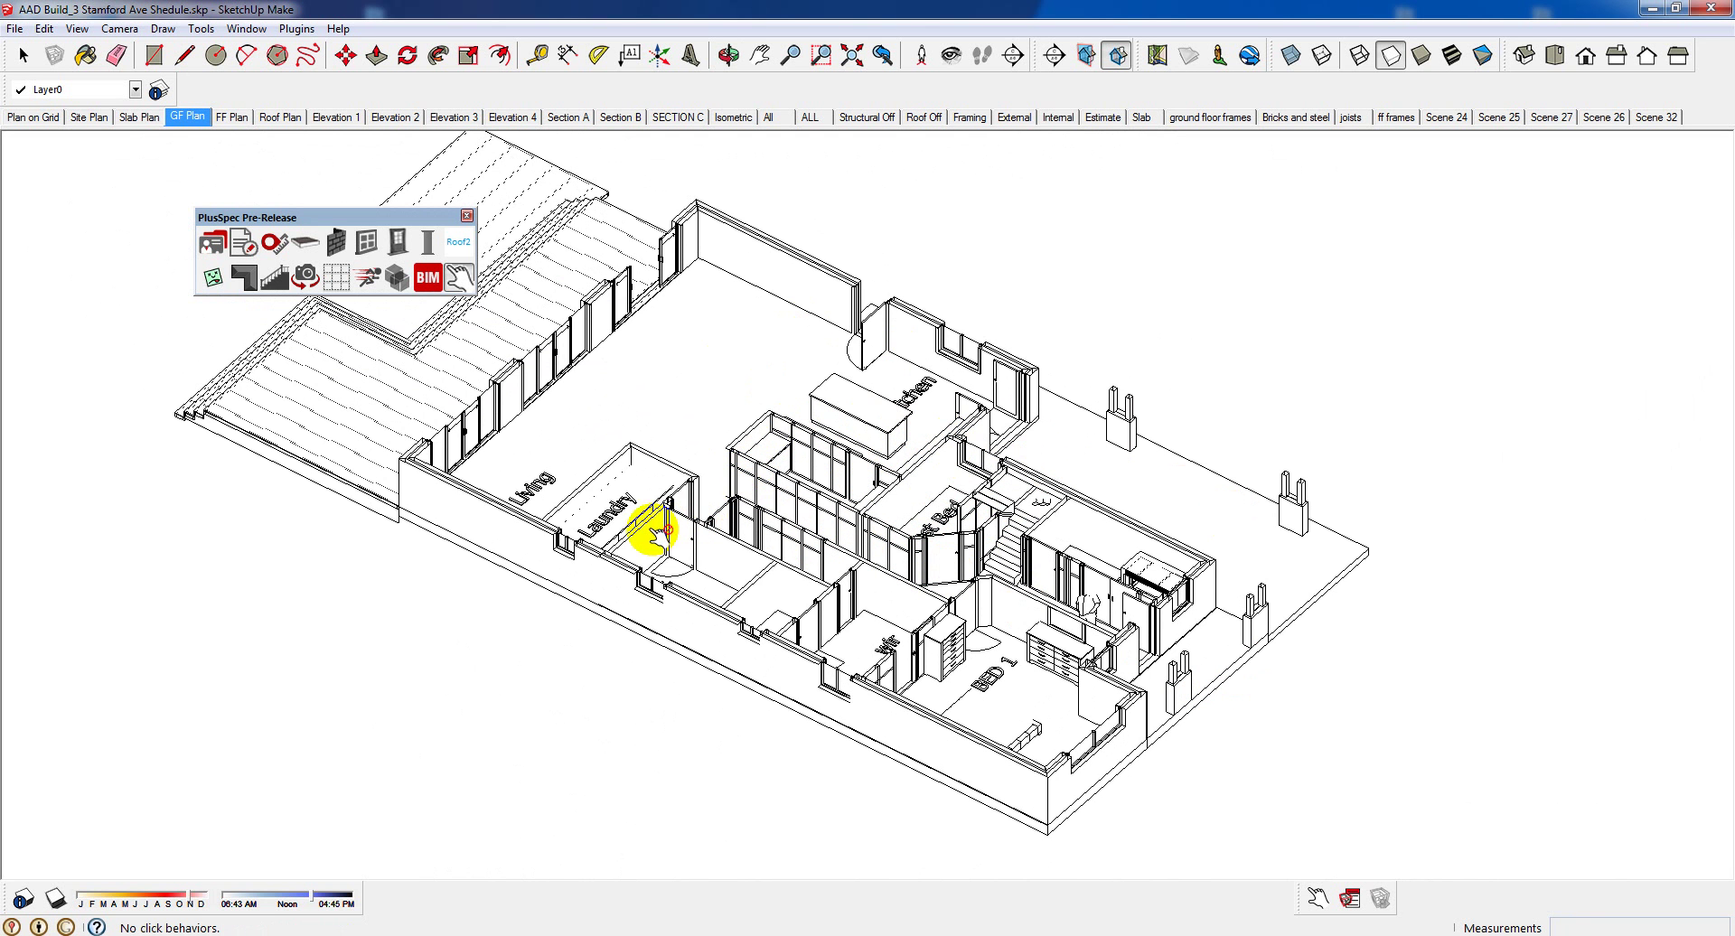
pyautogui.moveTo(527, 520); pyautogui.dragTo(1041, 437, button='middle')
pyautogui.click(985, 488)
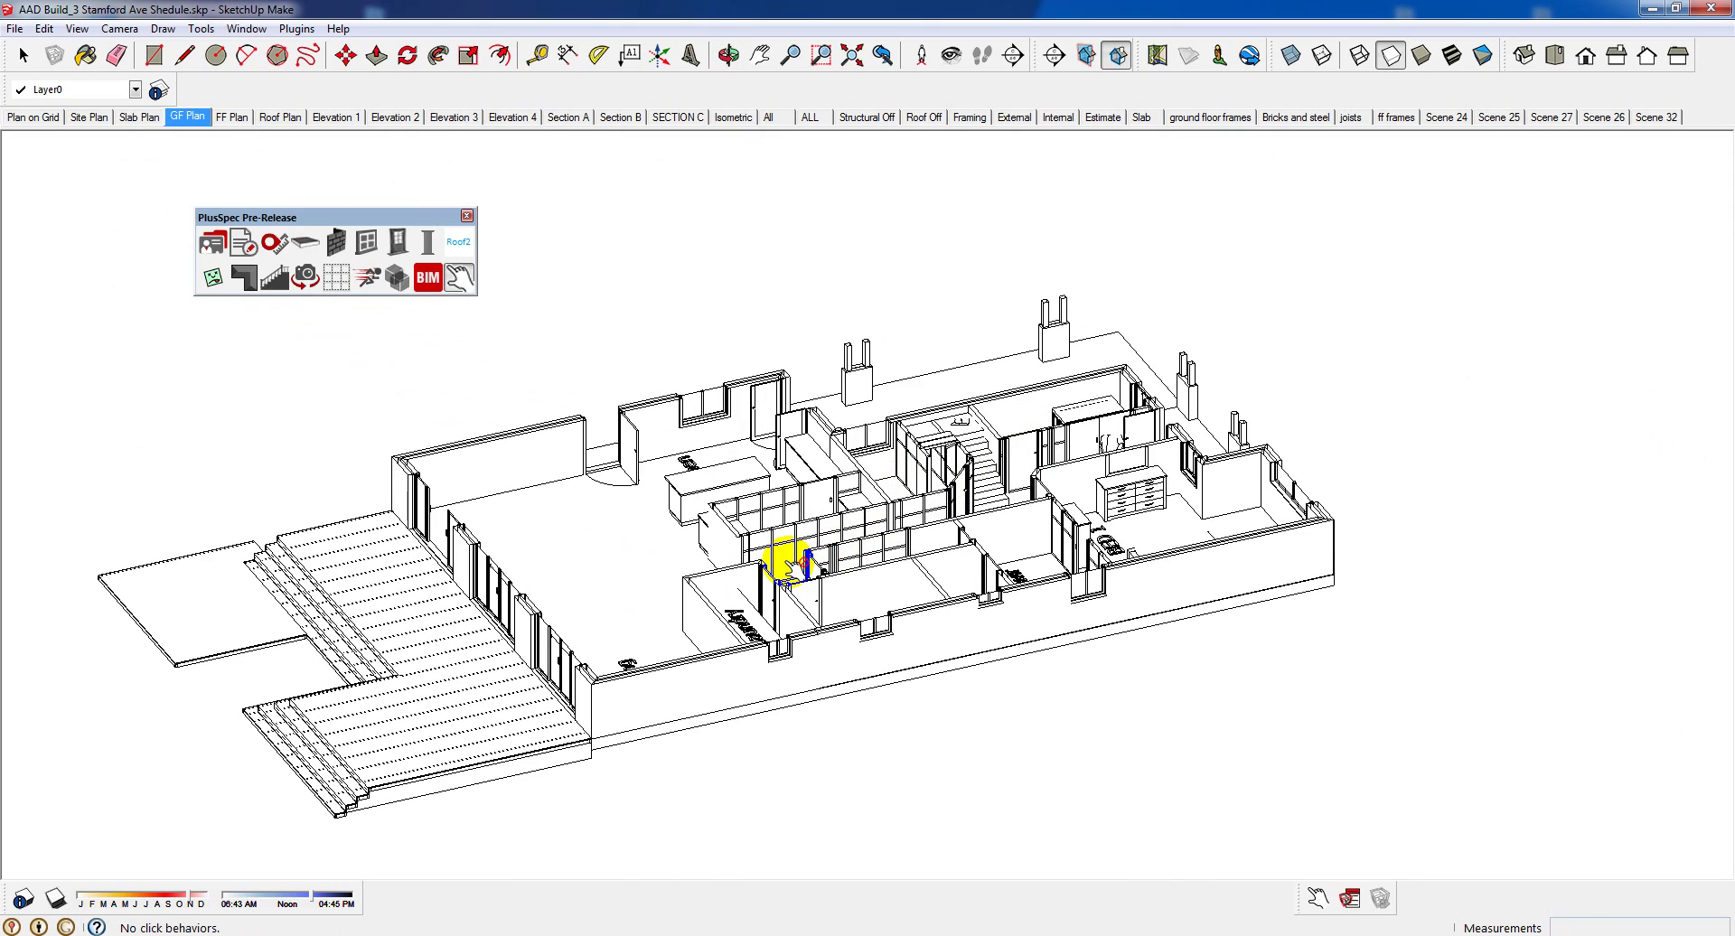
pyautogui.moveTo(1051, 566); pyautogui.dragTo(387, 546, button='middle')
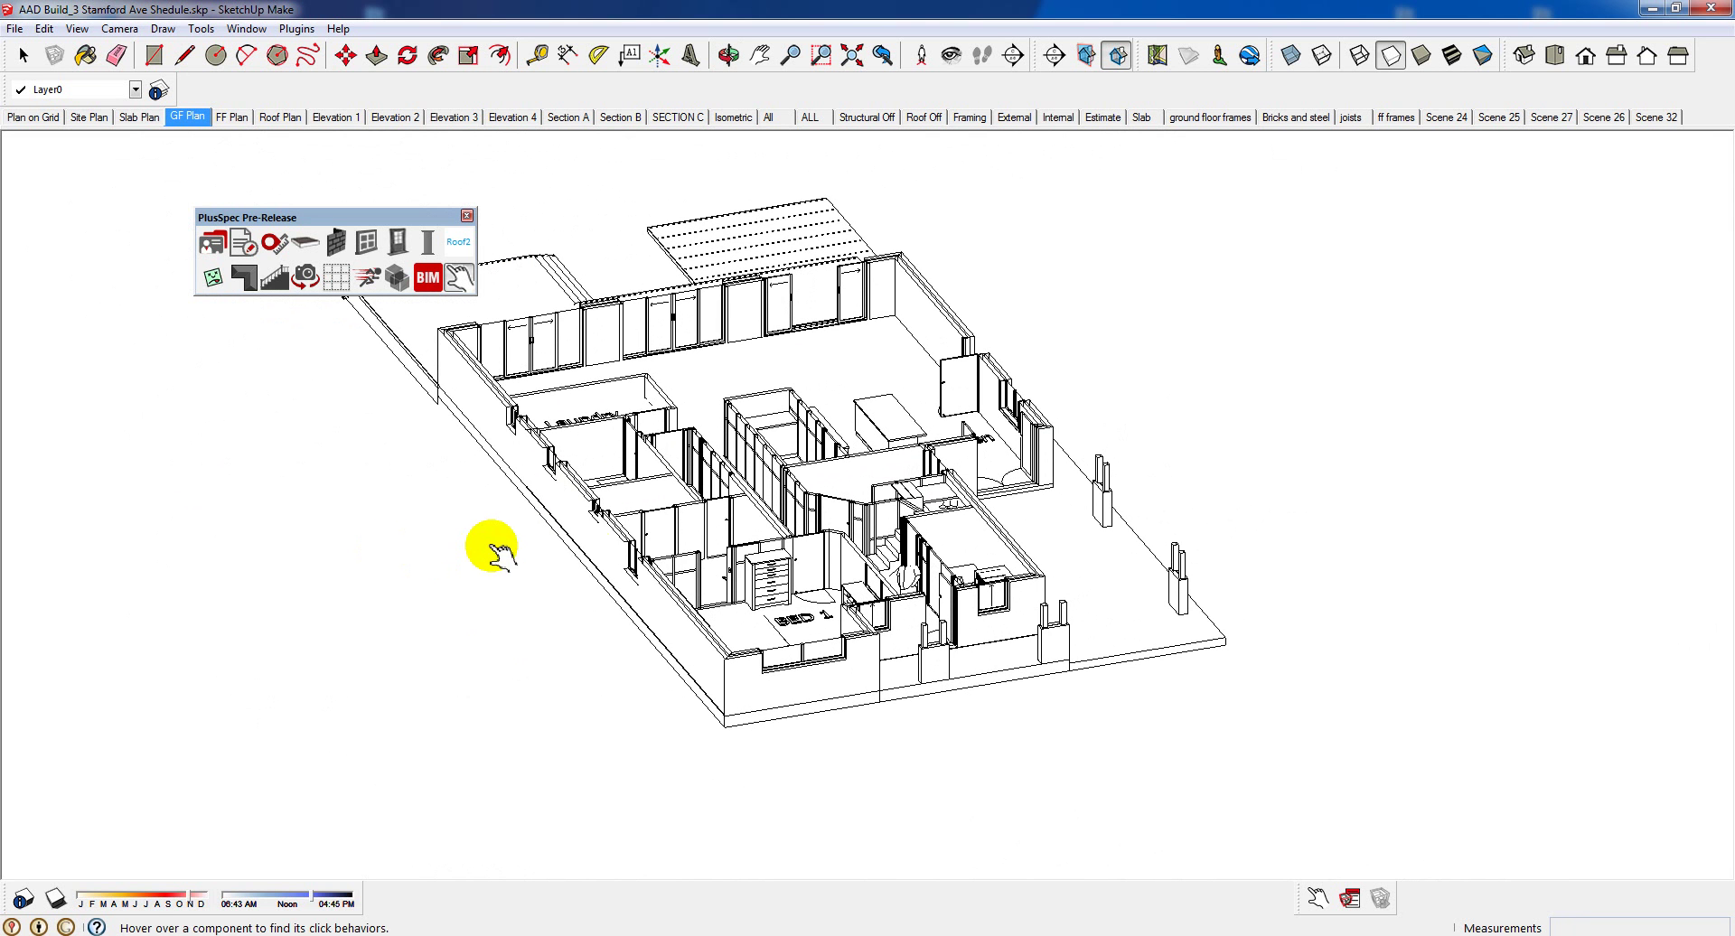
pyautogui.click(623, 553)
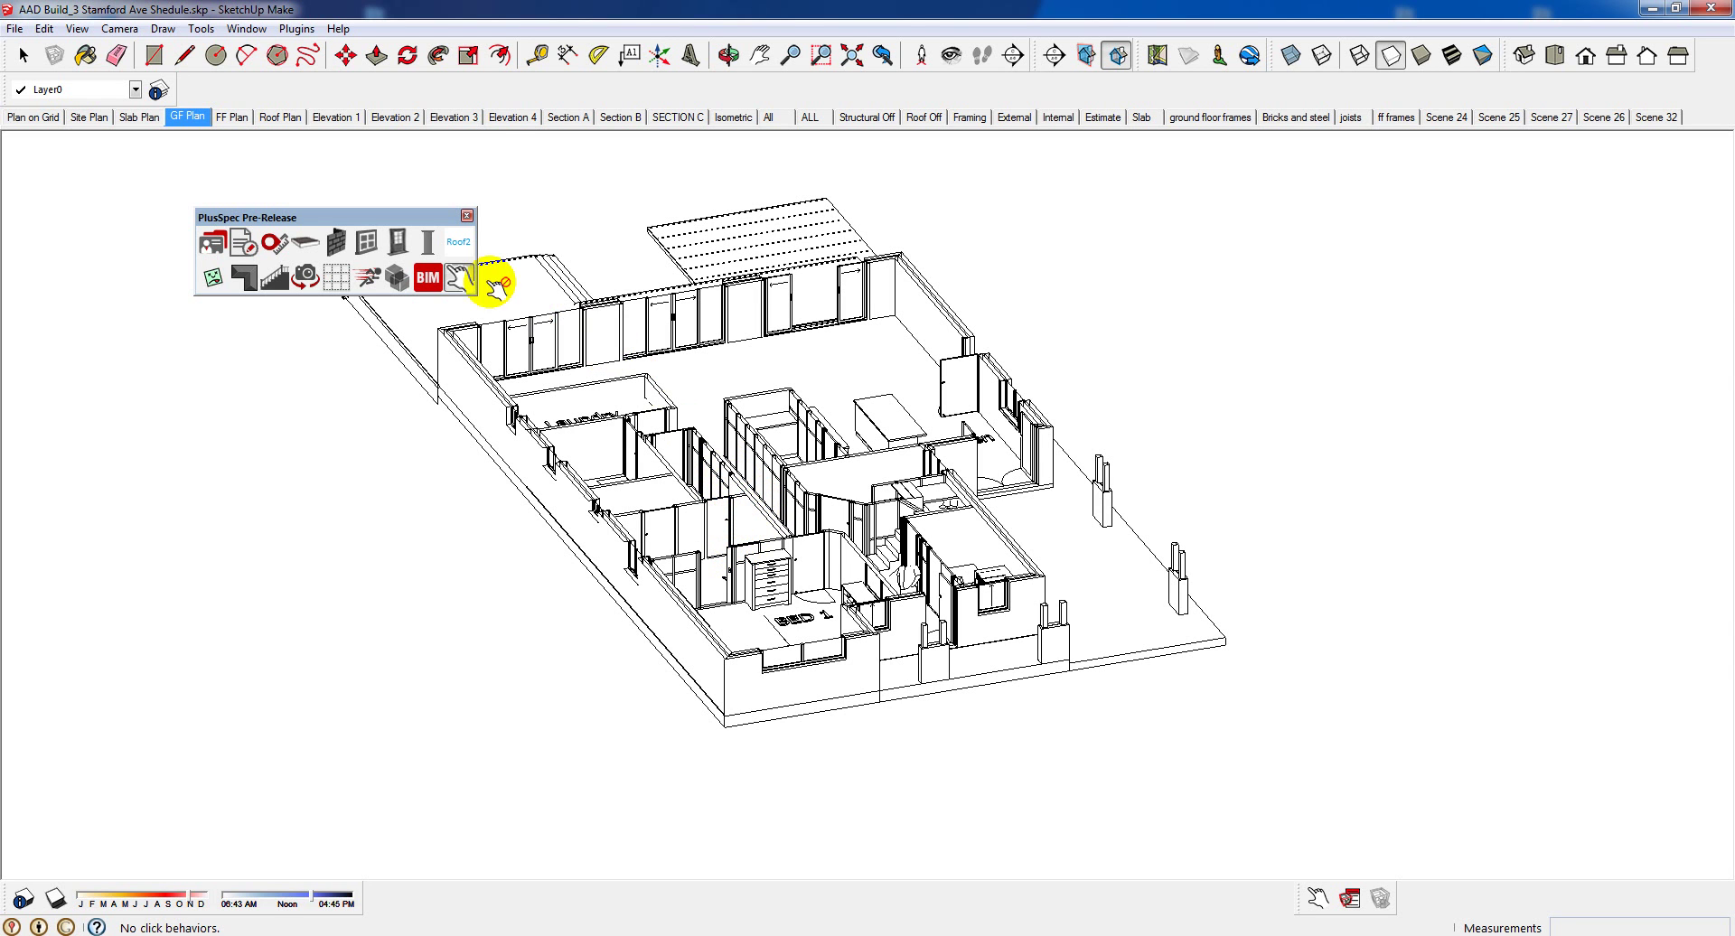
# Switch to the All scene, regenerate the PlusSpec take-off report in Chrome, then close it
pyautogui.click(775, 119)
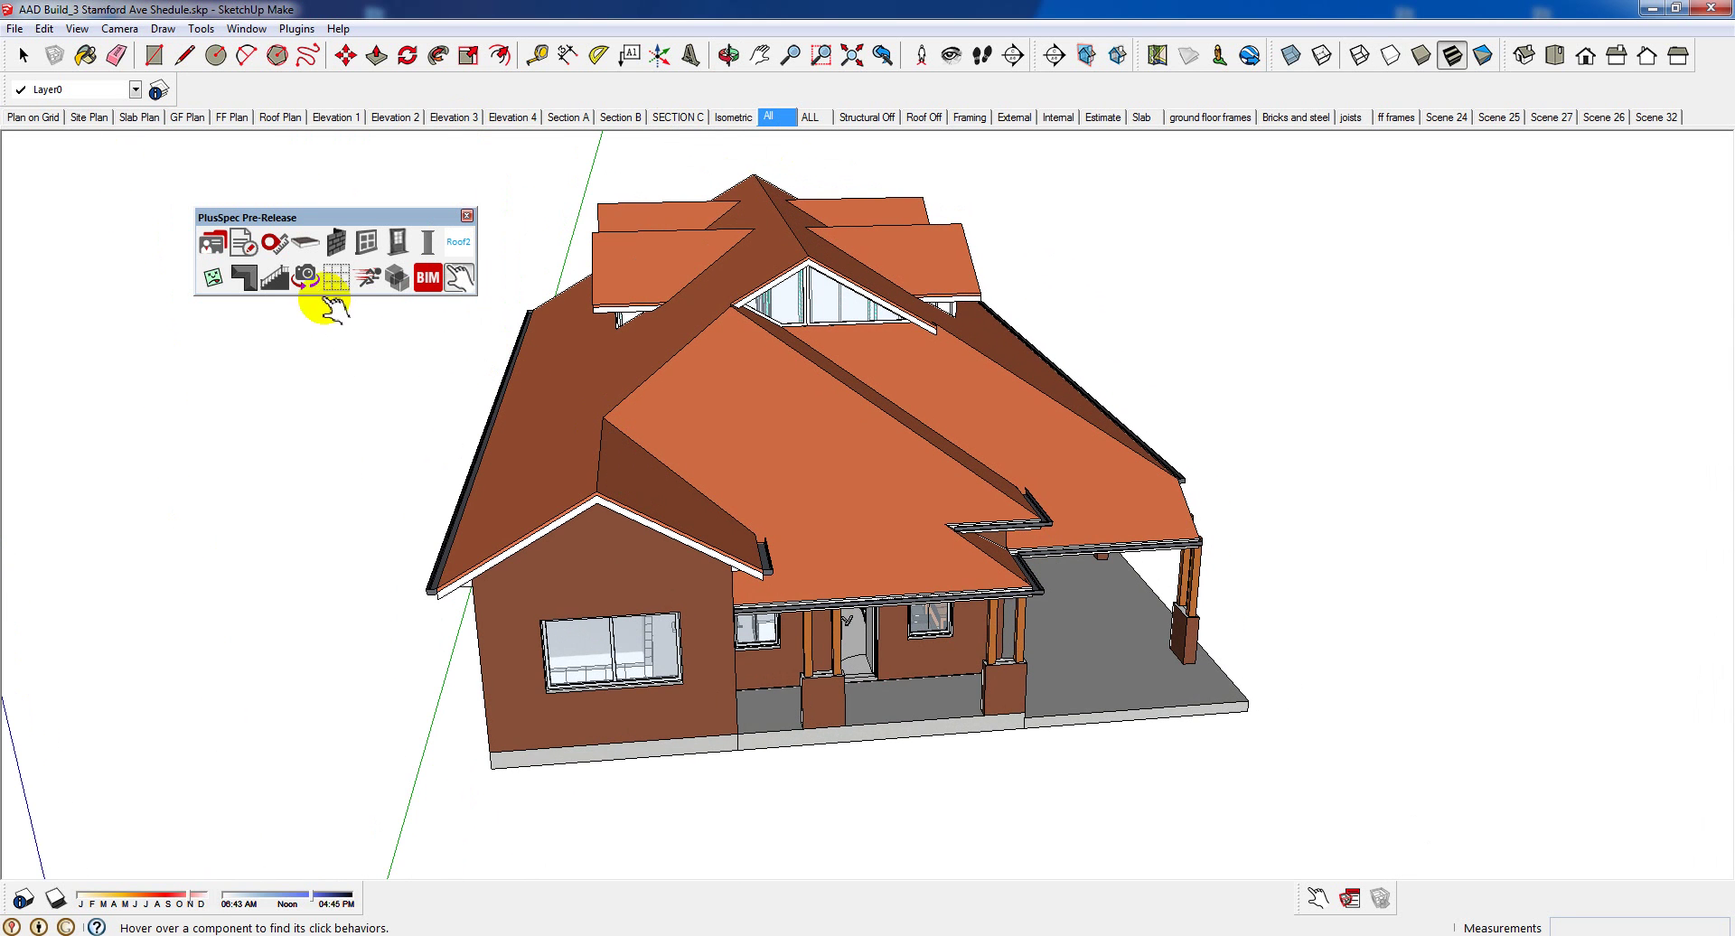
pyautogui.click(245, 244)
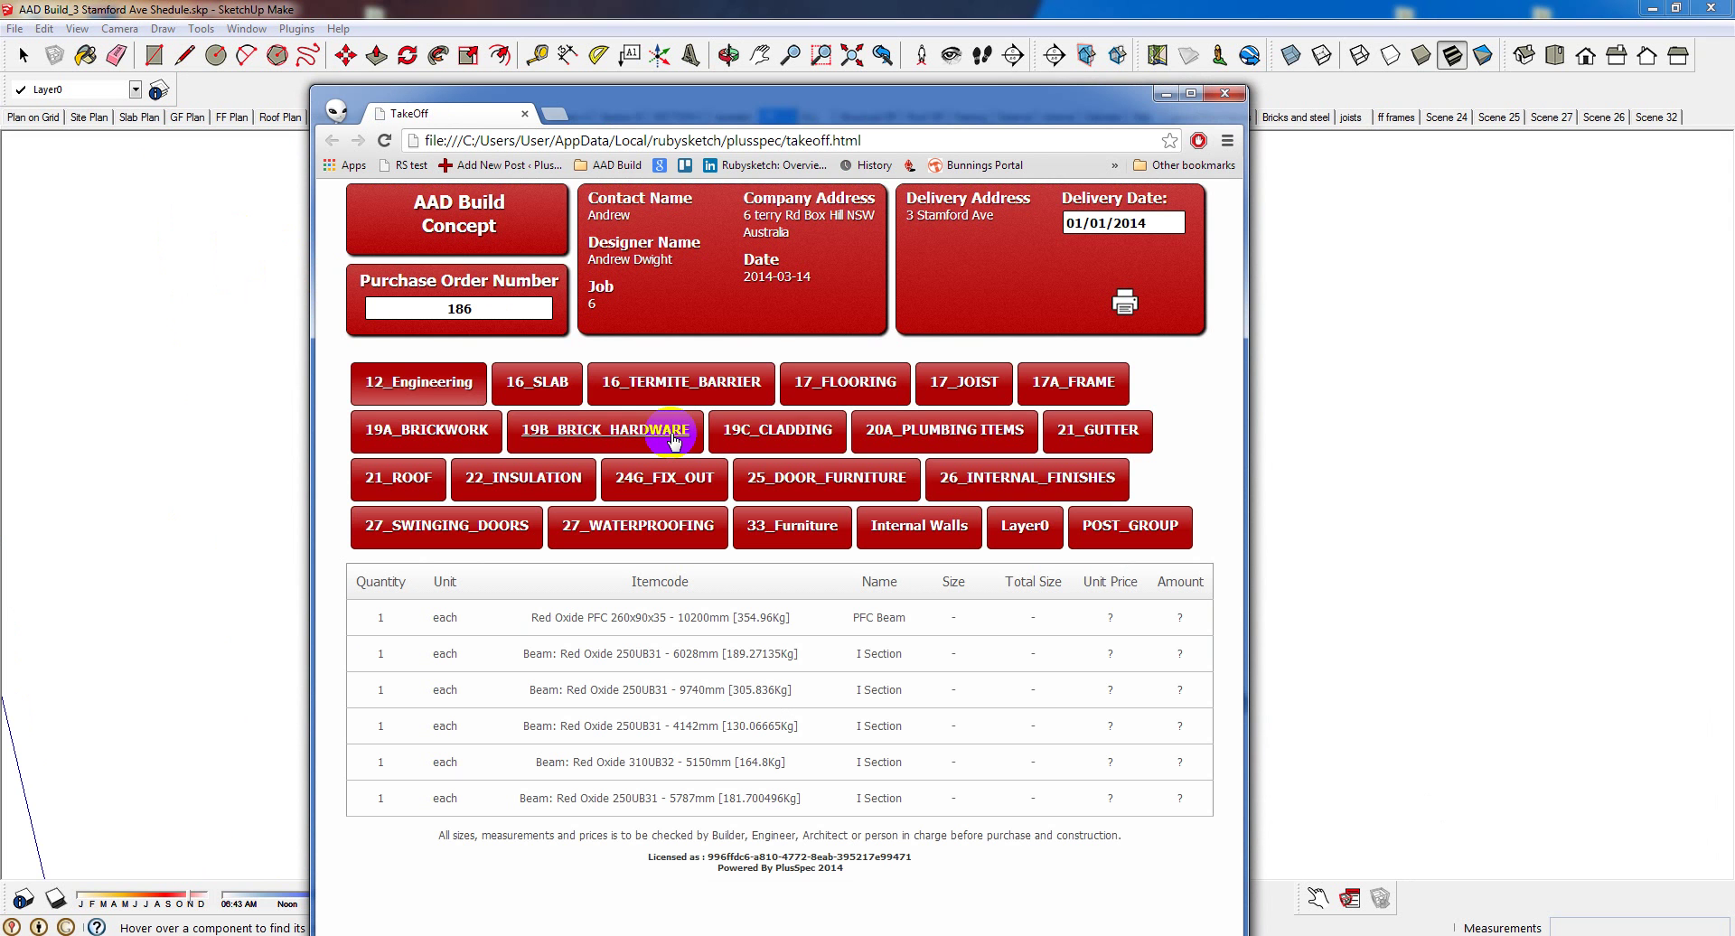
pyautogui.click(1223, 94)
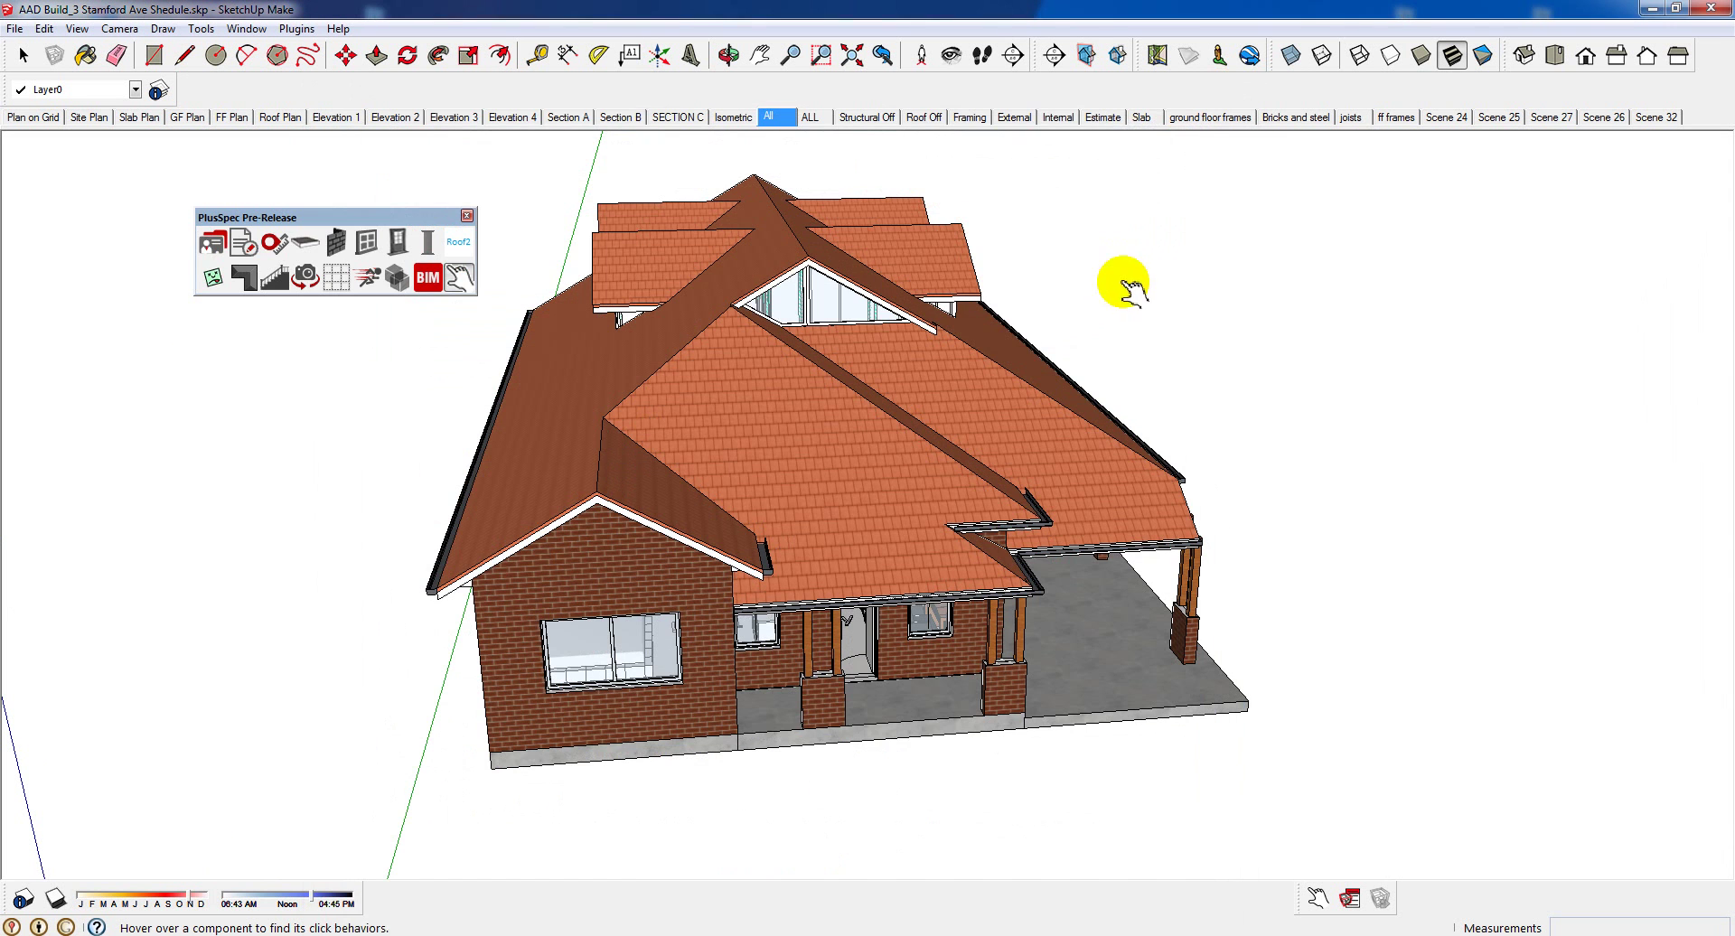
# Open the PlusSpec RubySketch component library and log in
pyautogui.click(398, 278)
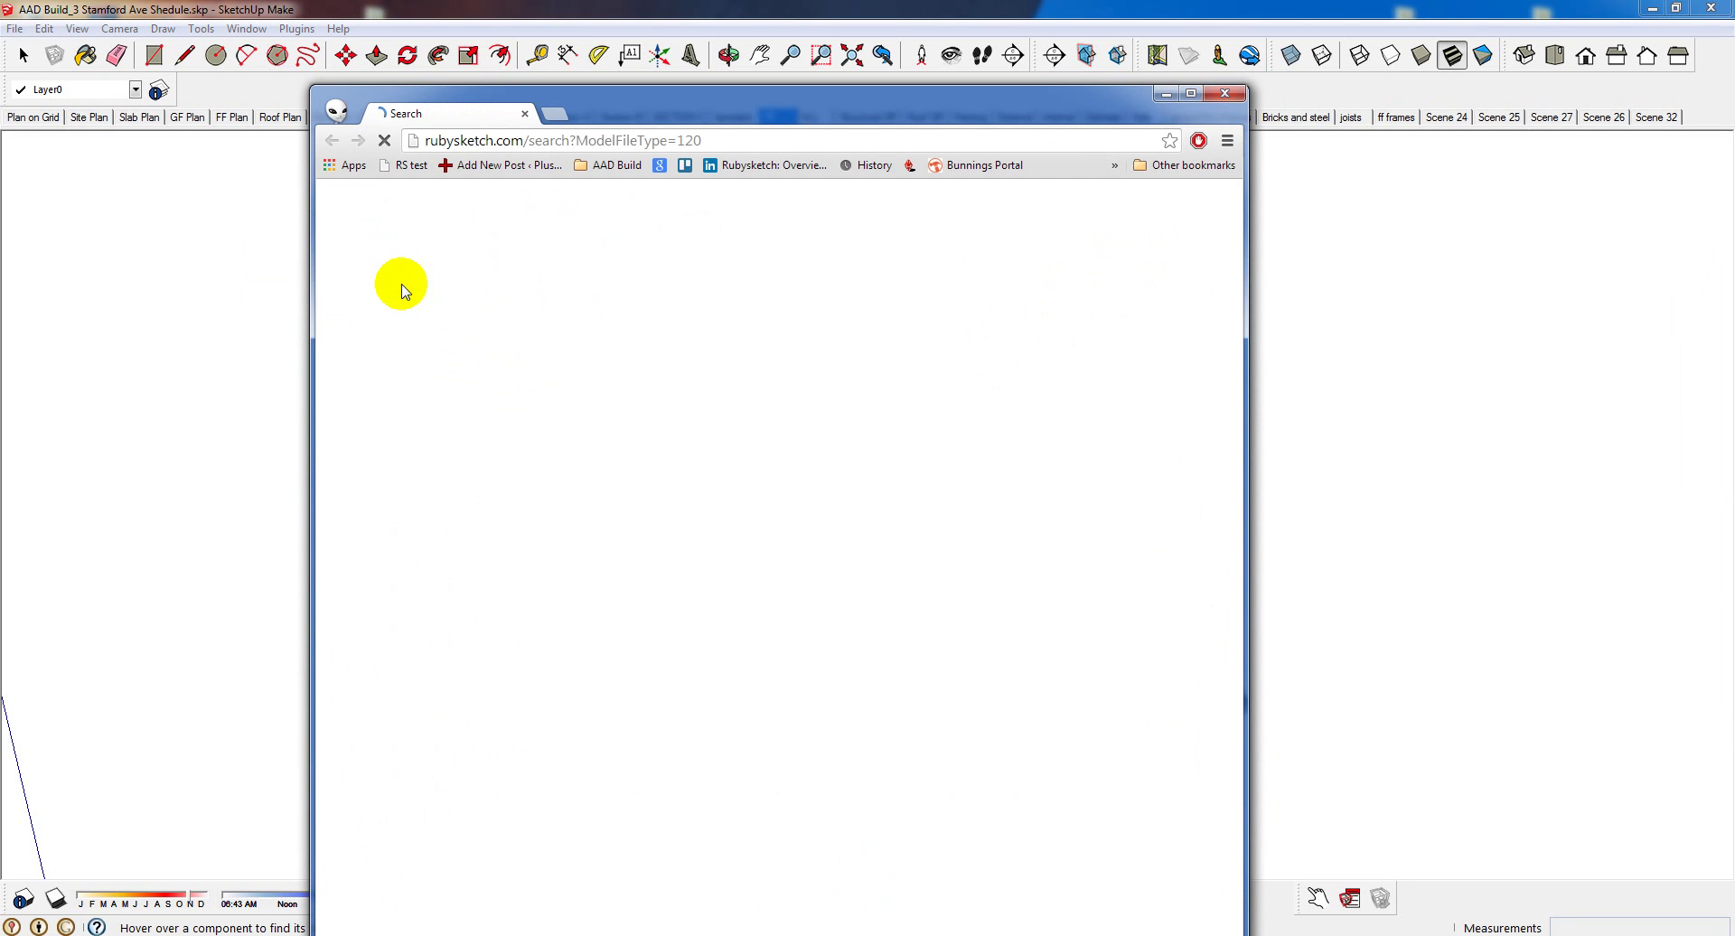
pyautogui.scroll(-3, 634, 384)
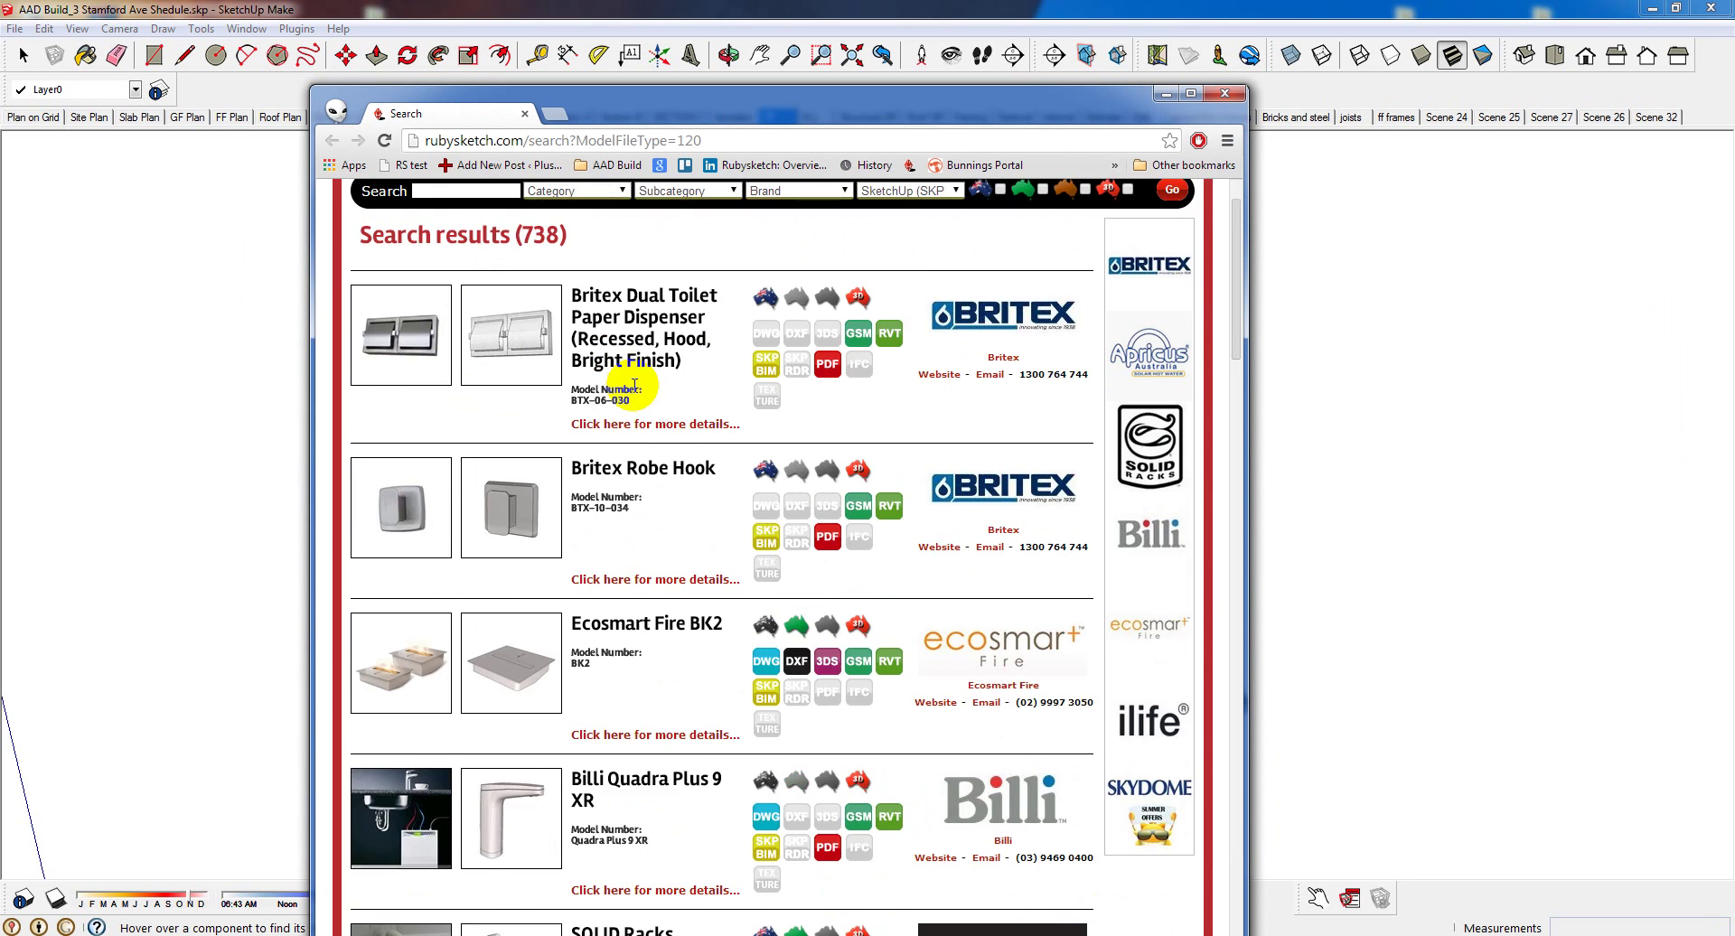
pyautogui.scroll(2, 634, 384)
pyautogui.click(1177, 205)
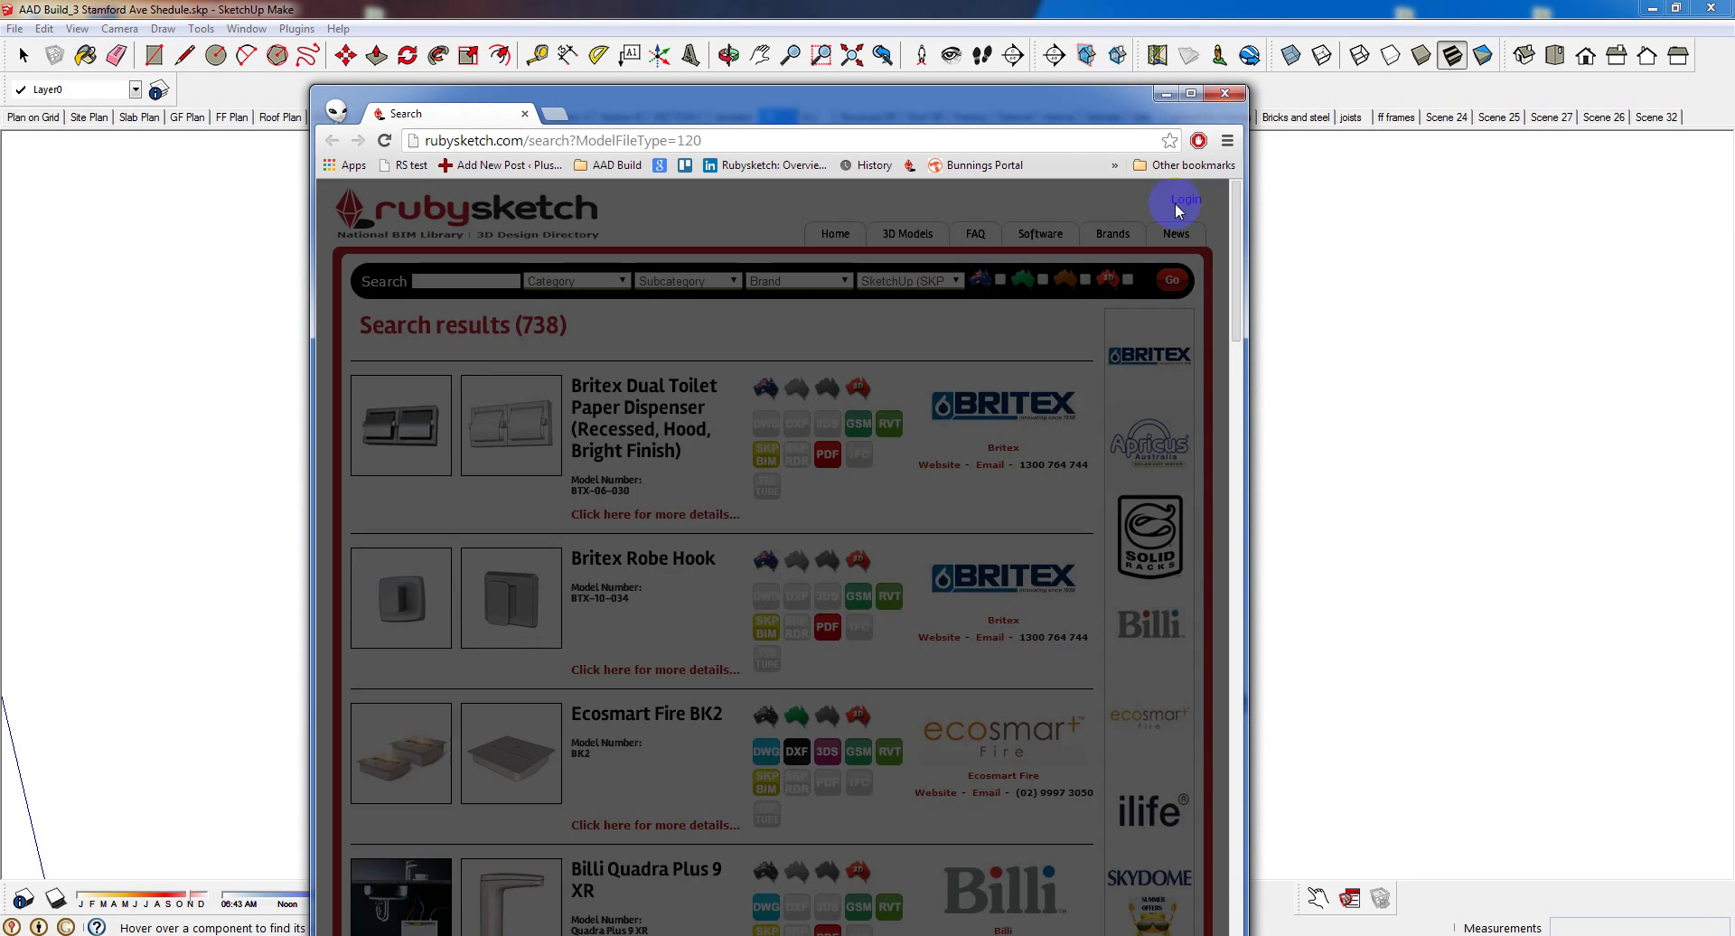
pyautogui.click(780, 512)
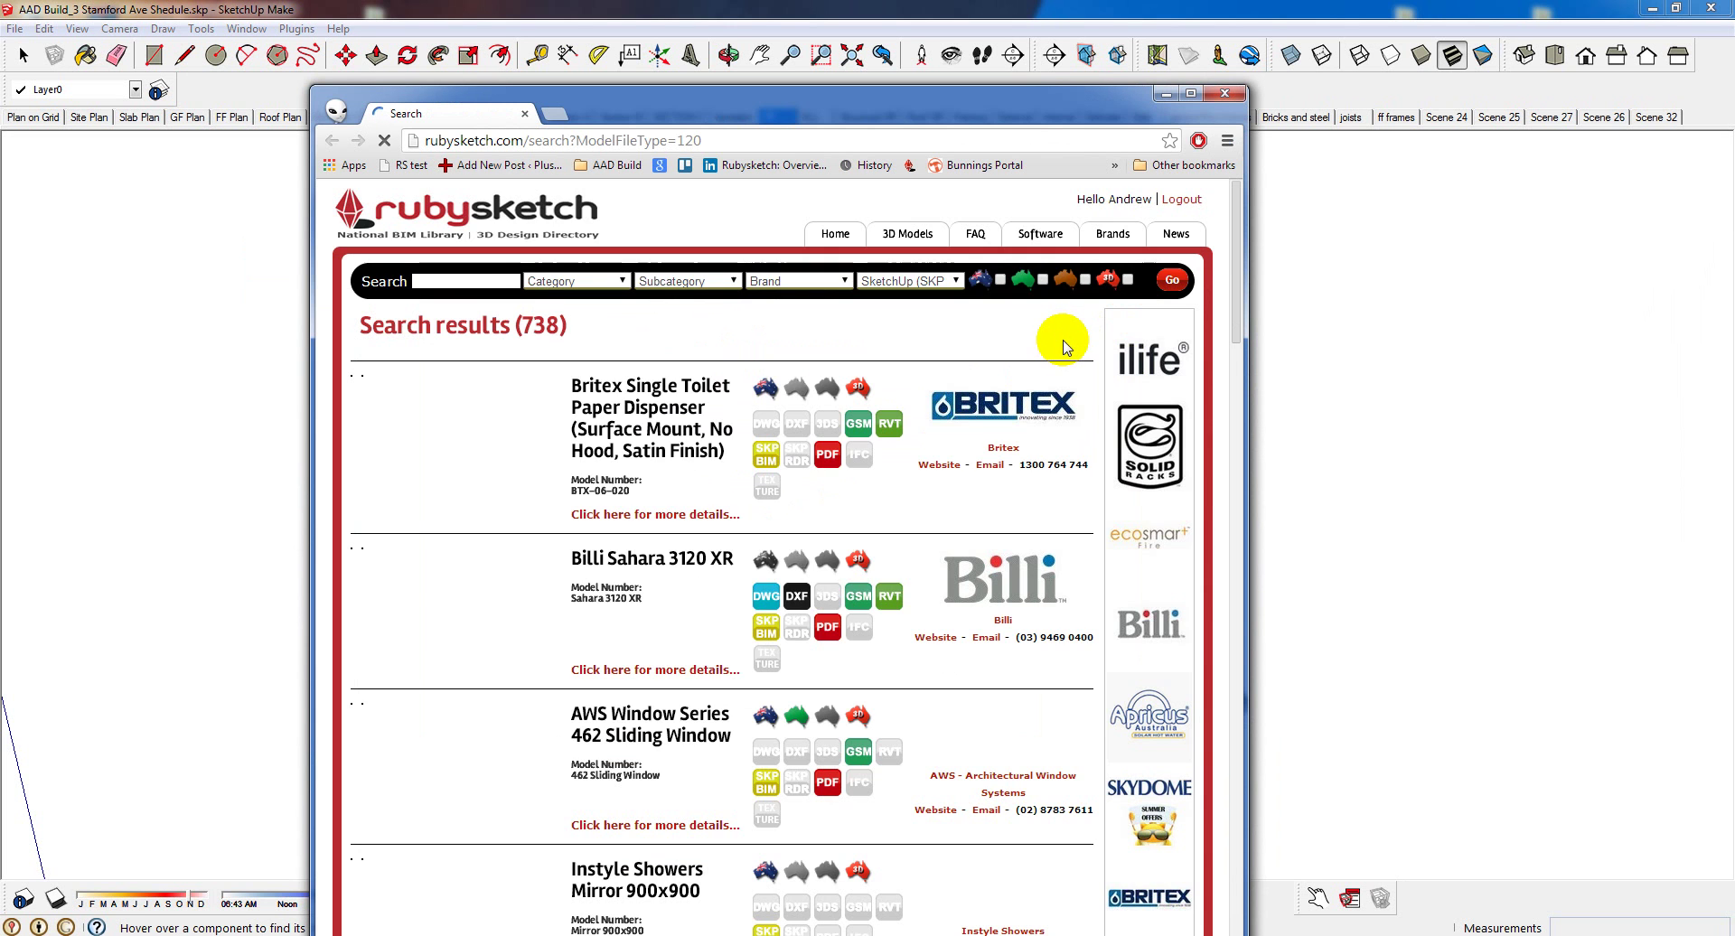
# Download the Britex 3-In-1 Paper/Auto Hand Dryer/Waste unit and place it in the model
pyautogui.scroll(-3, 859, 407)
pyautogui.scroll(-3, 926, 413)
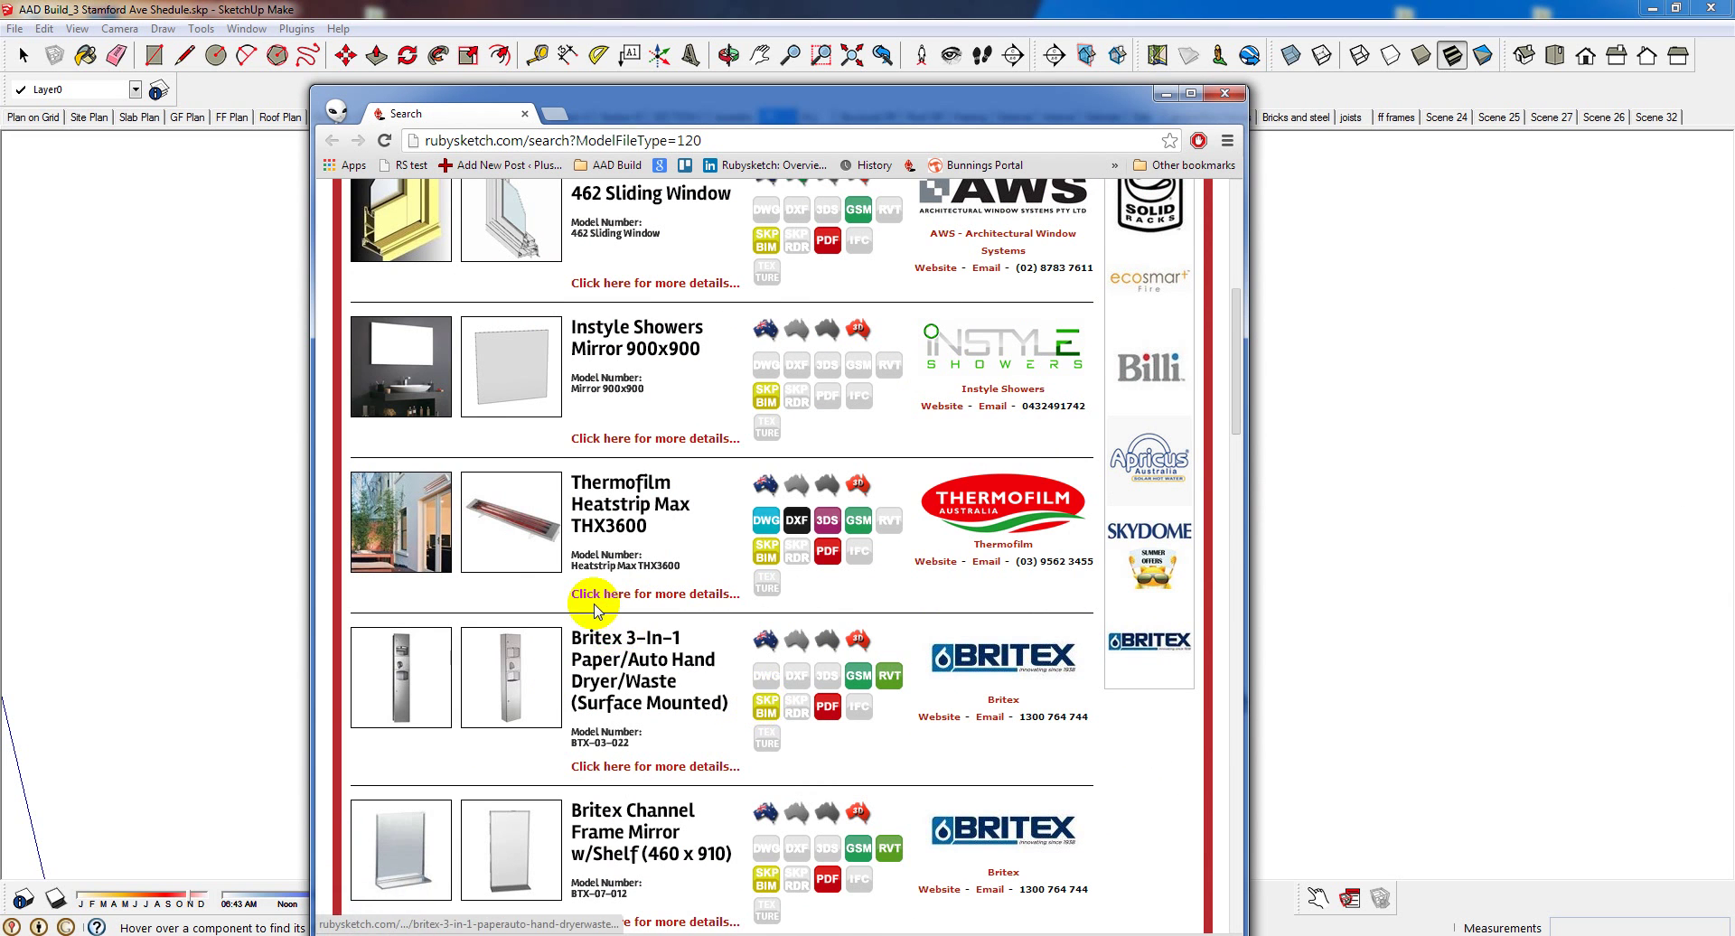
pyautogui.scroll(-2, 595, 605)
pyautogui.scroll(-1, 595, 606)
pyautogui.moveTo(813, 113); pyautogui.dragTo(977, 59)
pyautogui.moveTo(558, 906); pyautogui.dragTo(363, 686)
pyautogui.click(364, 684)
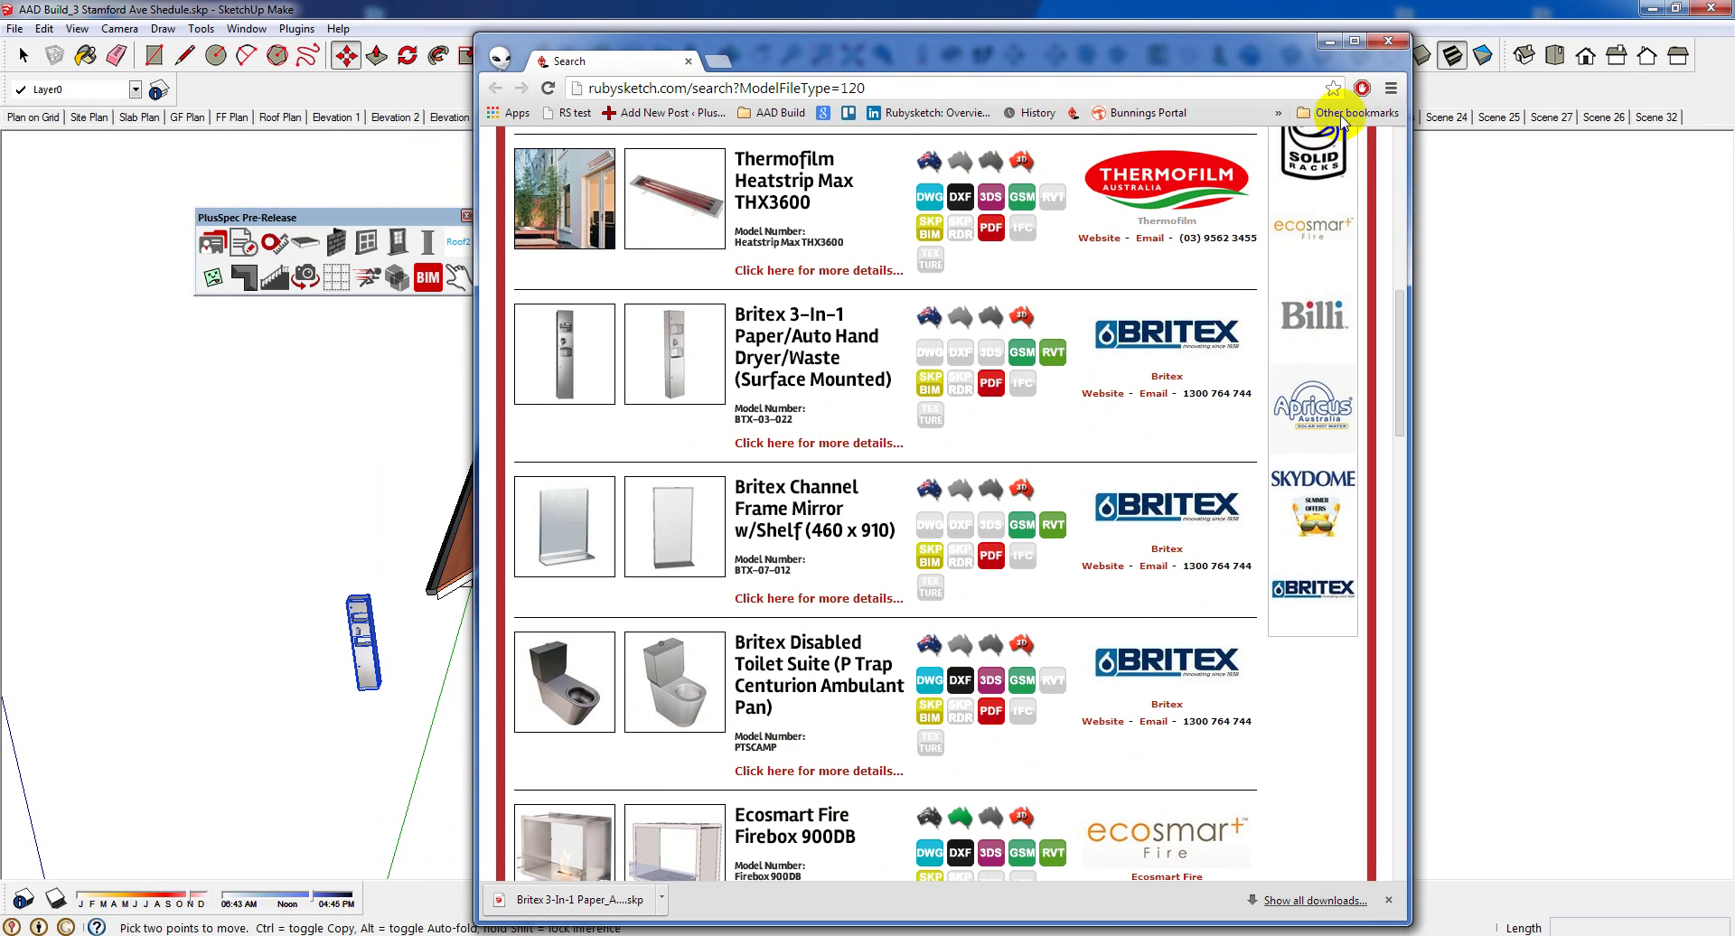
# Move the browser aside and orbit in around the newly placed Britex unit
pyautogui.click(1321, 45)
pyautogui.moveTo(426, 690); pyautogui.dragTo(669, 515, button='middle')
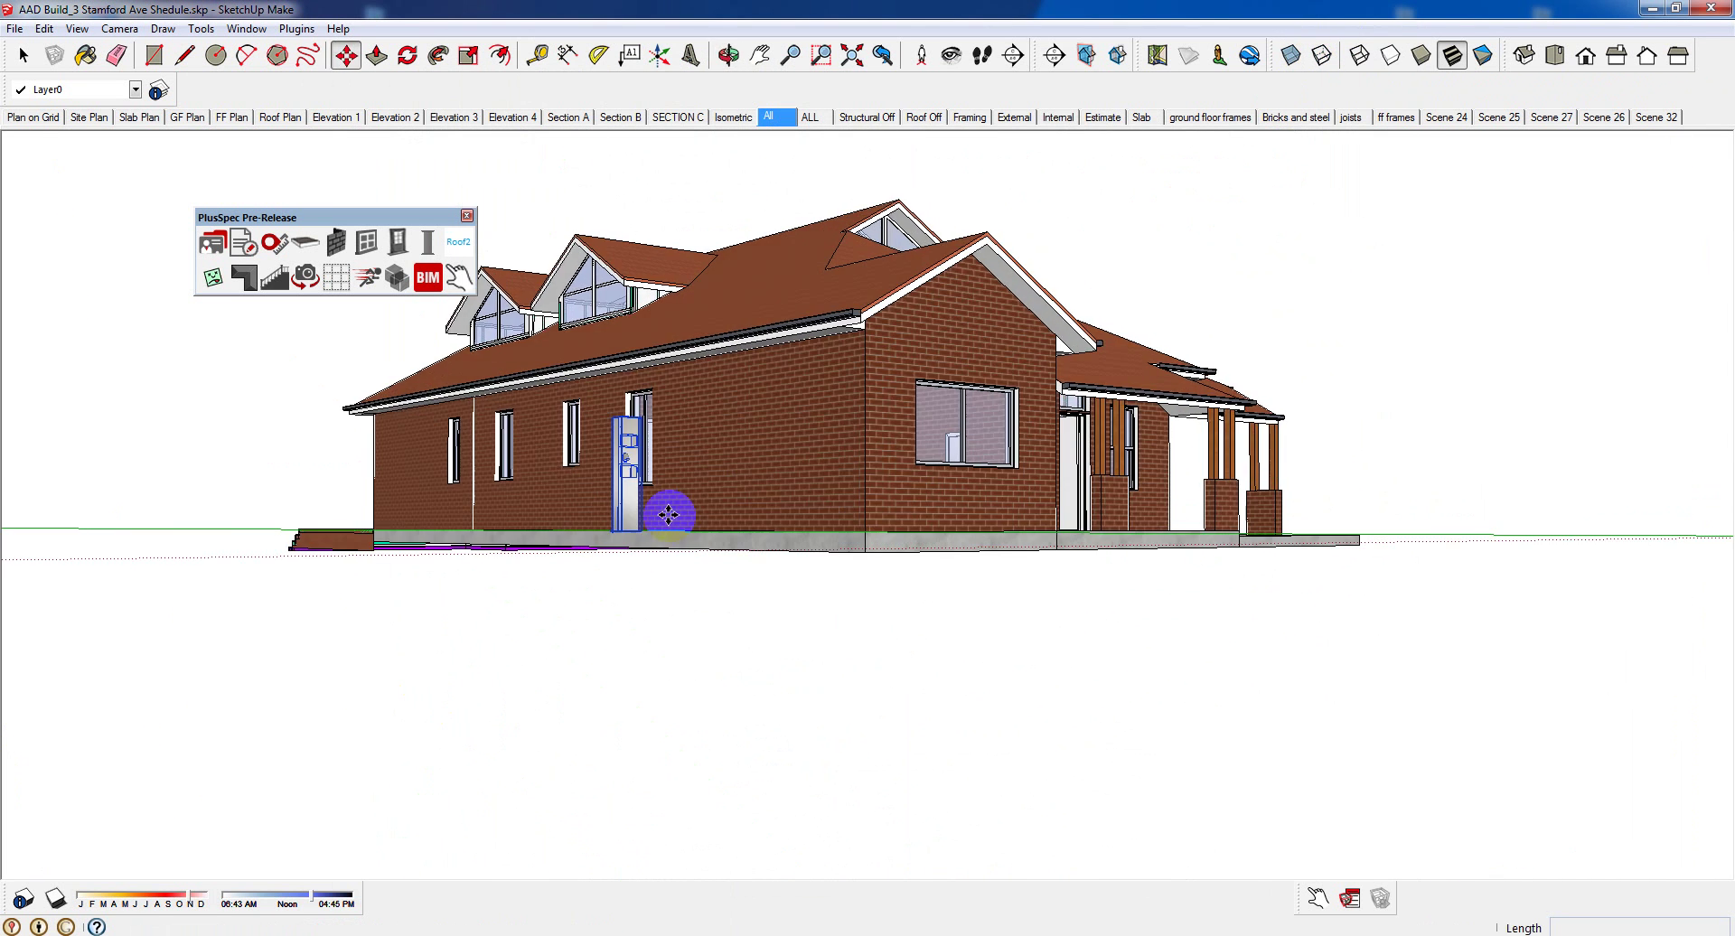
pyautogui.scroll(8, 622, 497)
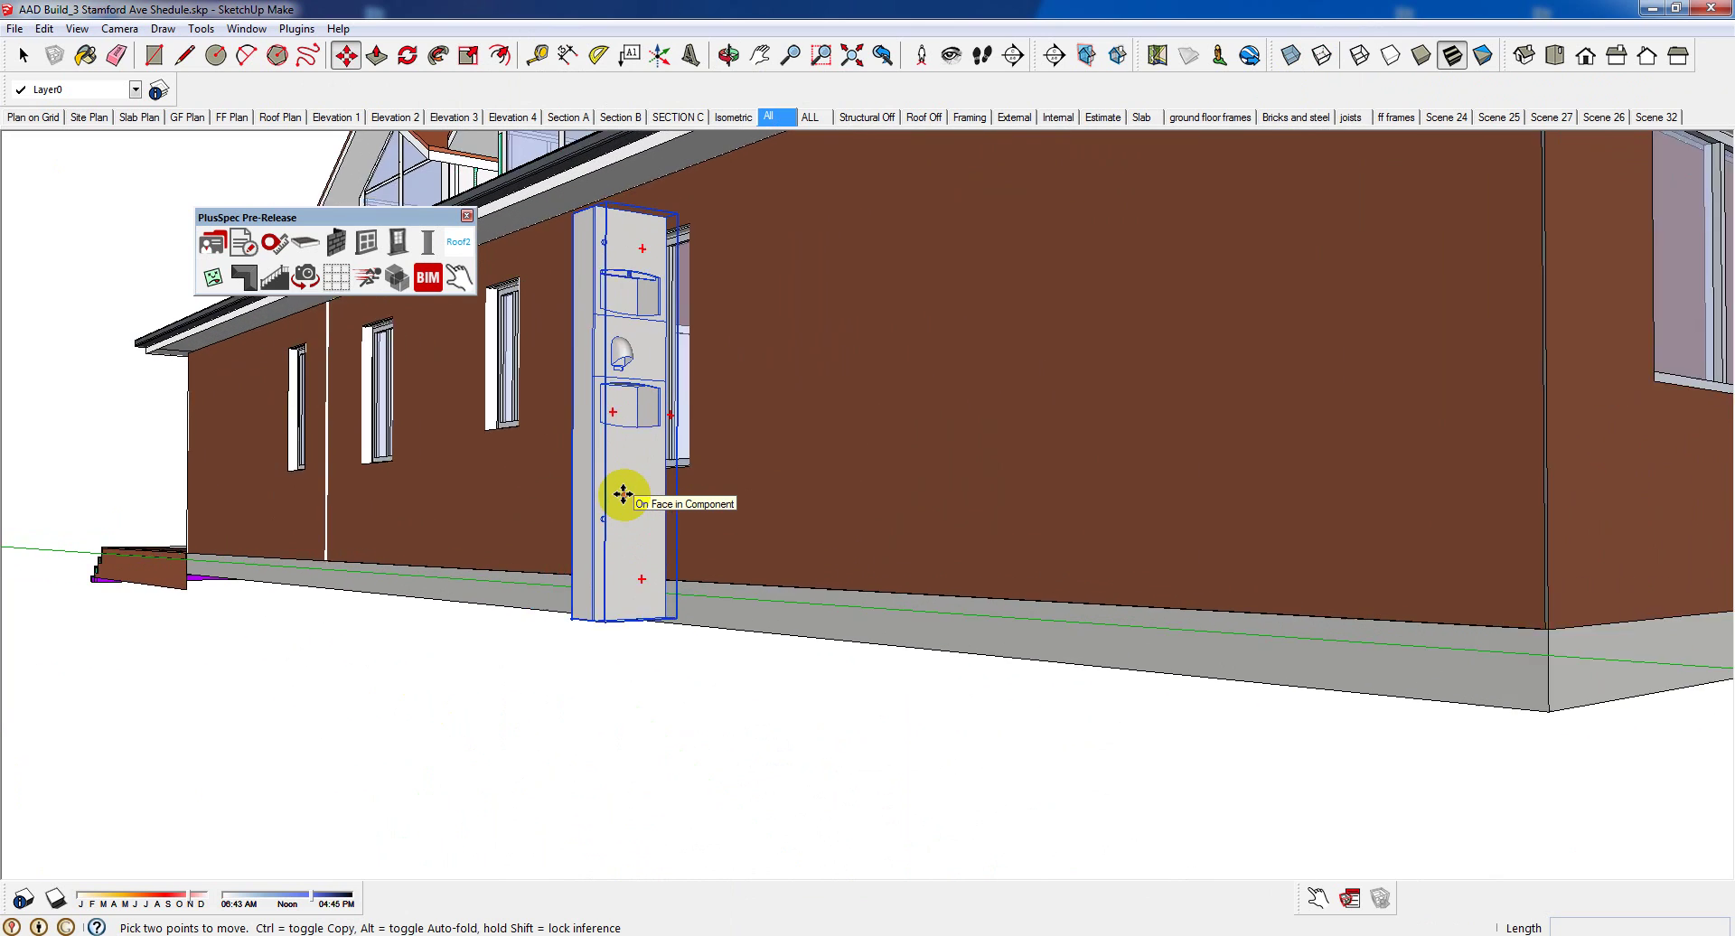
pyautogui.scroll(2, 623, 495)
pyautogui.moveTo(620, 491); pyautogui.dragTo(647, 605, button='middle')
pyautogui.scroll(-5, 647, 605)
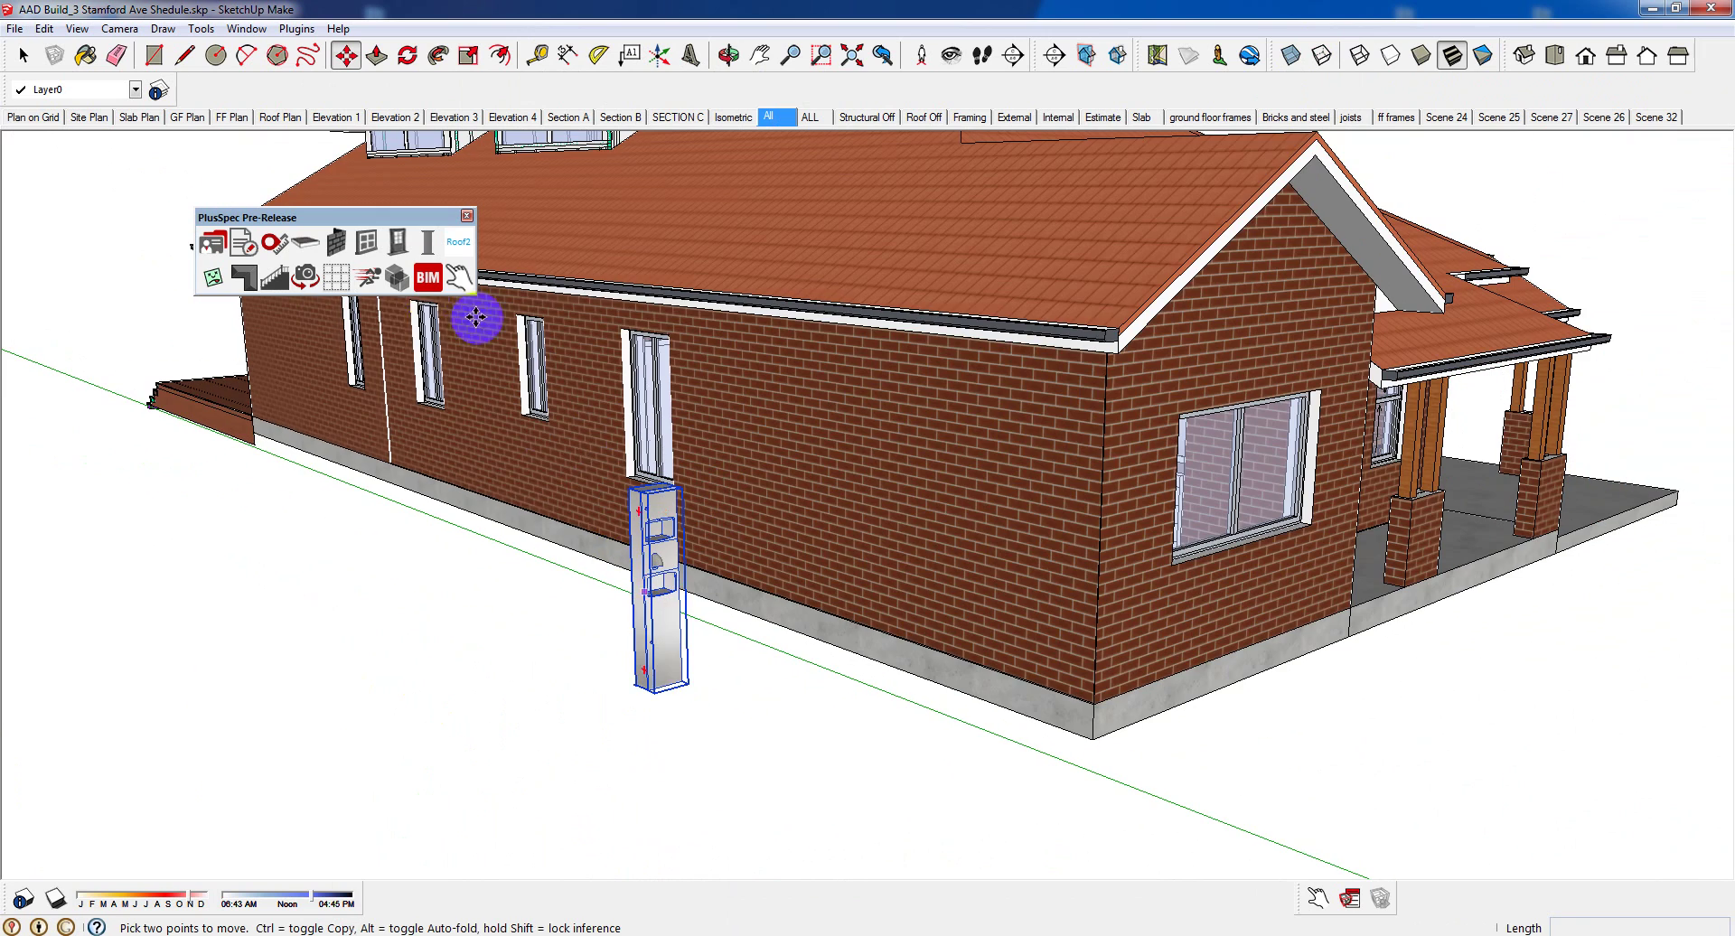
pyautogui.moveTo(687, 627); pyautogui.dragTo(499, 516, button='middle')
# Orbit from the porch corner past the rear gable to the long side with dormers
pyautogui.moveTo(603, 560); pyautogui.dragTo(204, 542, button='middle')
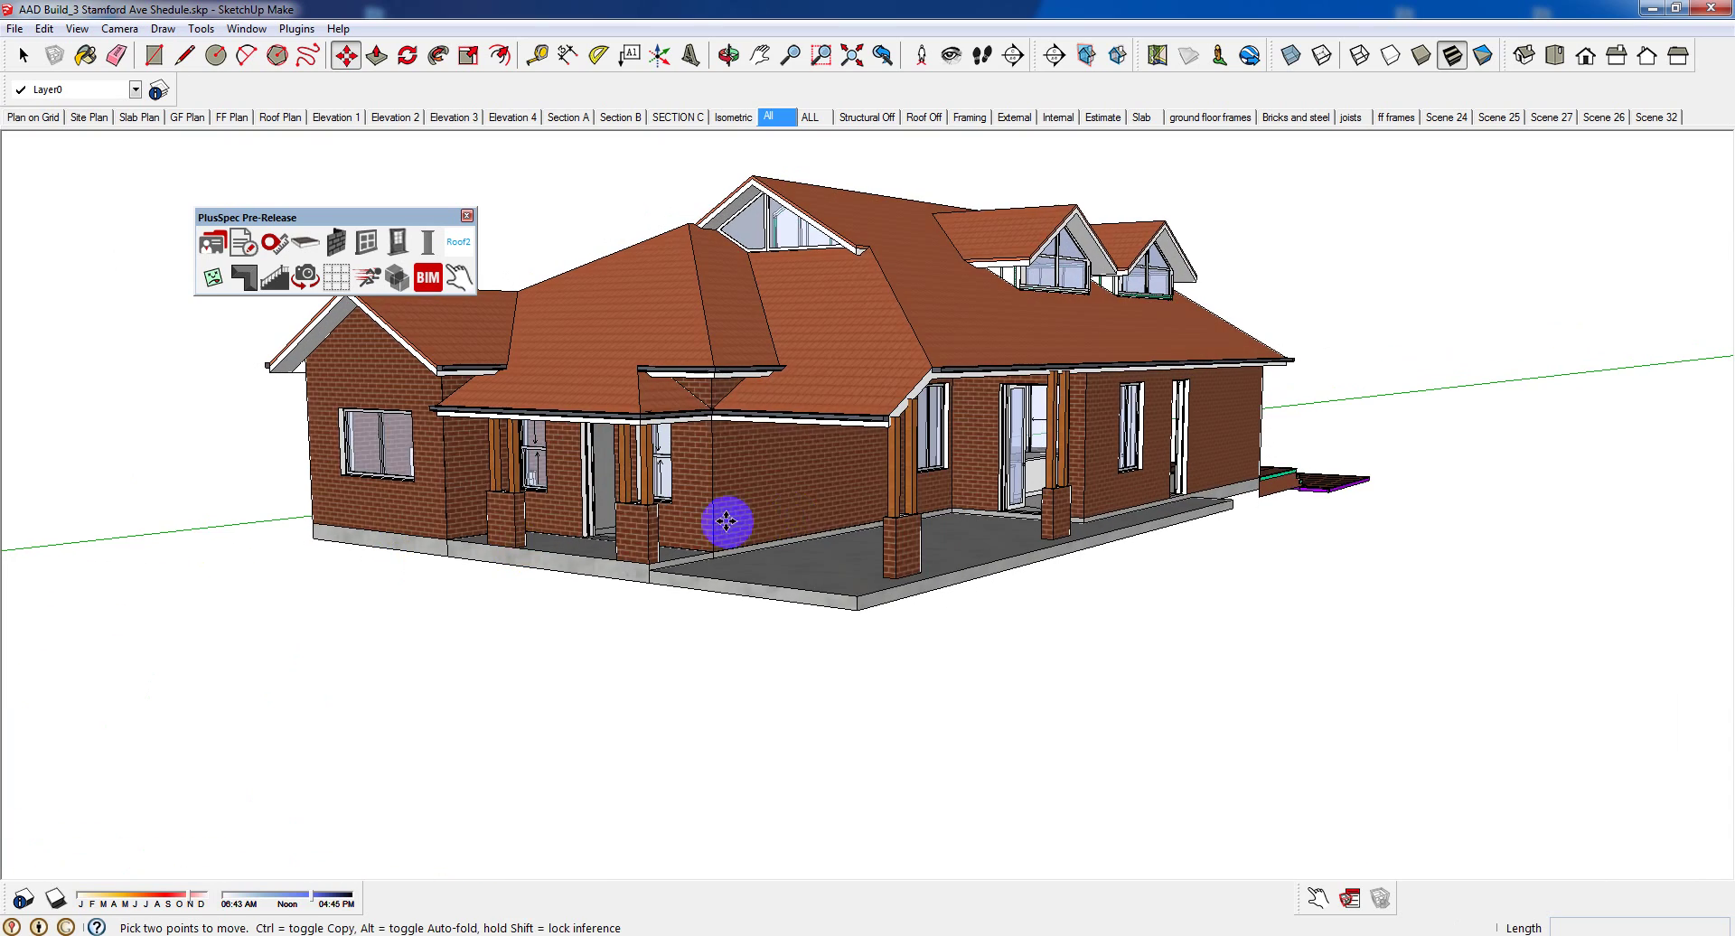
pyautogui.moveTo(724, 519); pyautogui.dragTo(215, 619, button='middle')
pyautogui.moveTo(817, 648); pyautogui.dragTo(500, 639, button='middle')
pyautogui.moveTo(941, 666)
pyautogui.mouseDown(button='middle')
pyautogui.moveTo(720, 697)
pyautogui.moveTo(356, 697)
pyautogui.moveTo(717, 612)
pyautogui.moveTo(862, 525)
pyautogui.moveTo(593, 460)
pyautogui.mouseUp(button='middle')
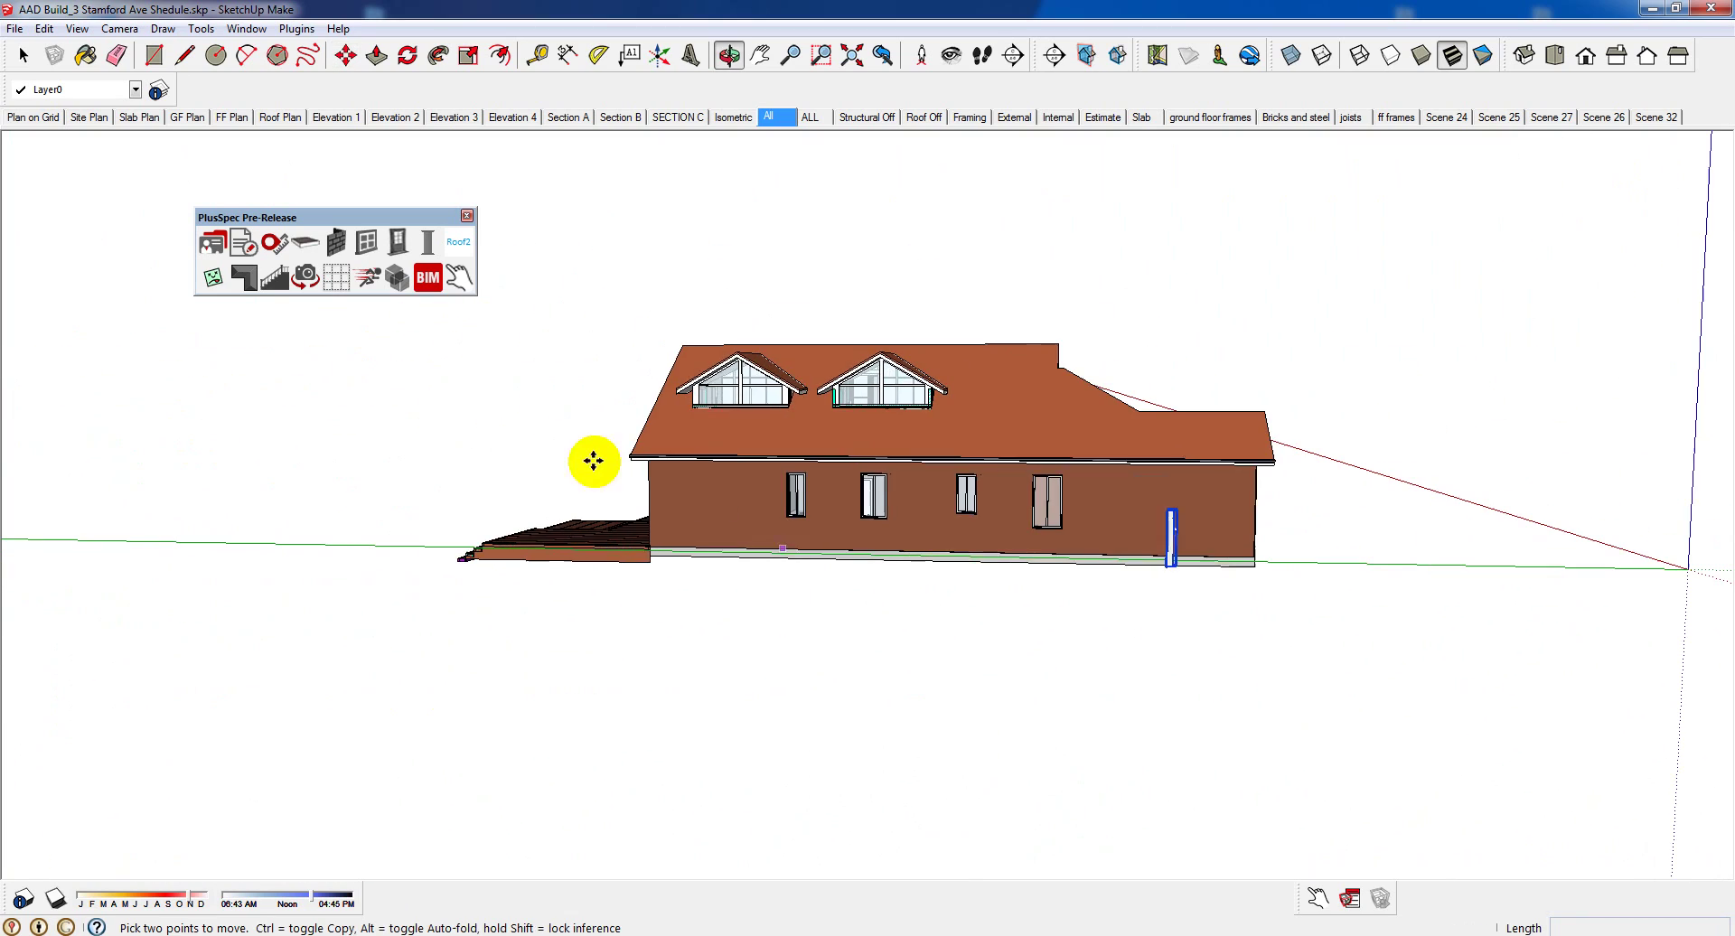
# Set the PlusSpec Wall Tool construction type to Double Brick
pyautogui.click(340, 284)
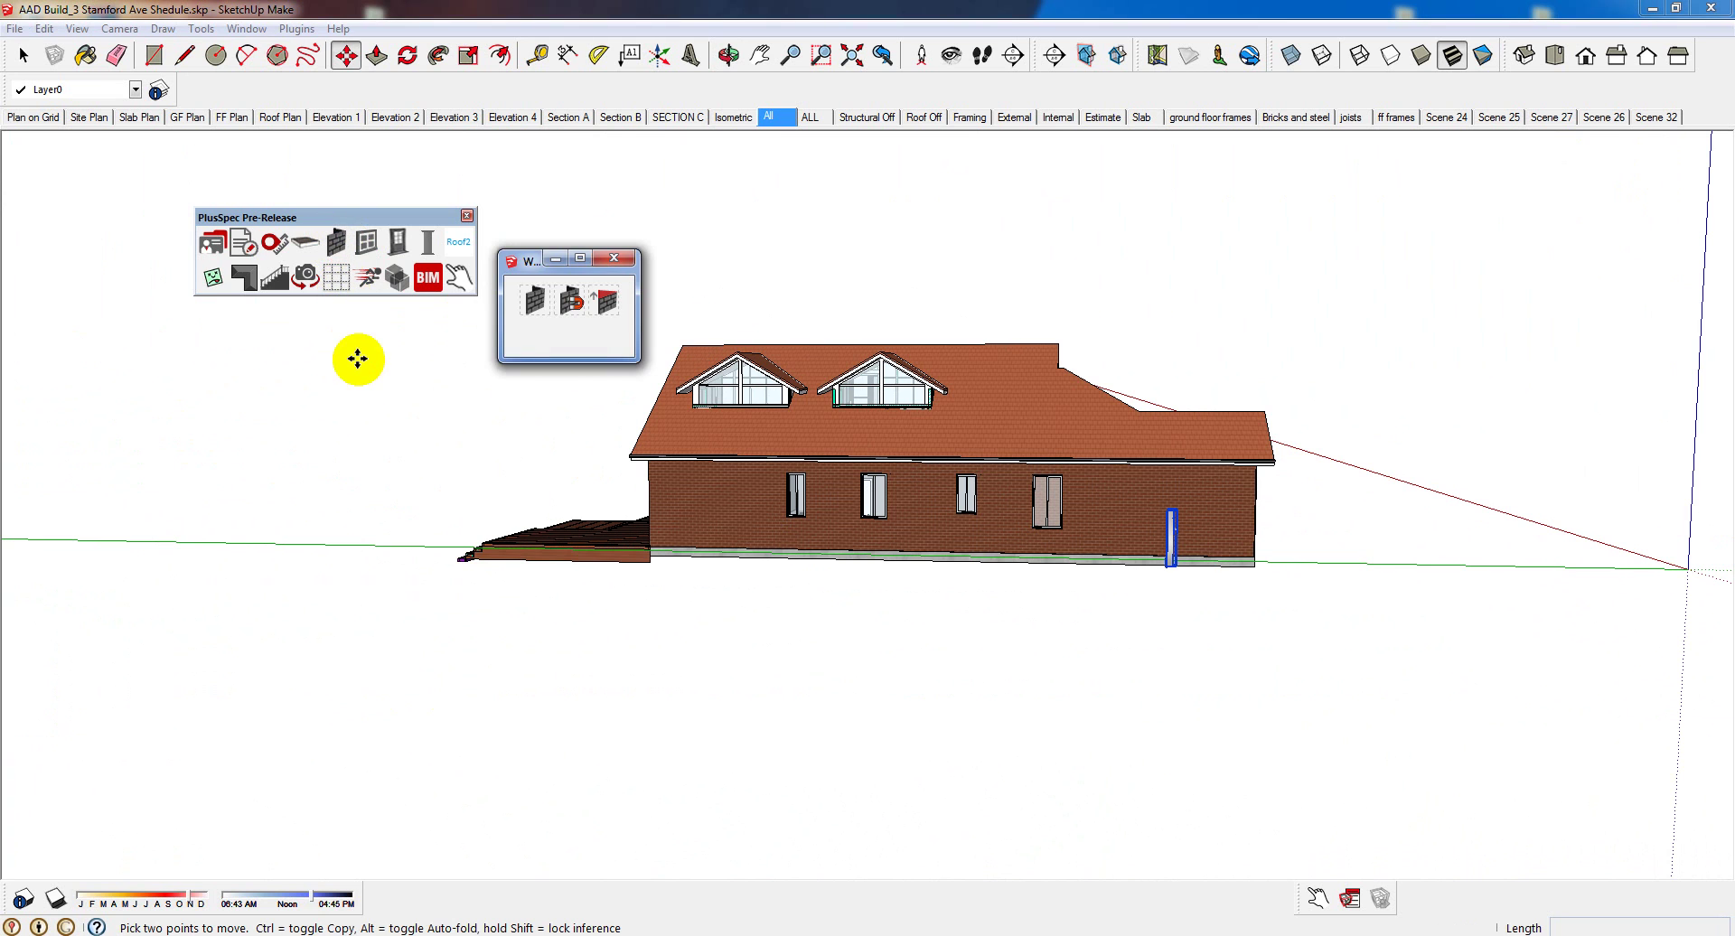
pyautogui.click(535, 309)
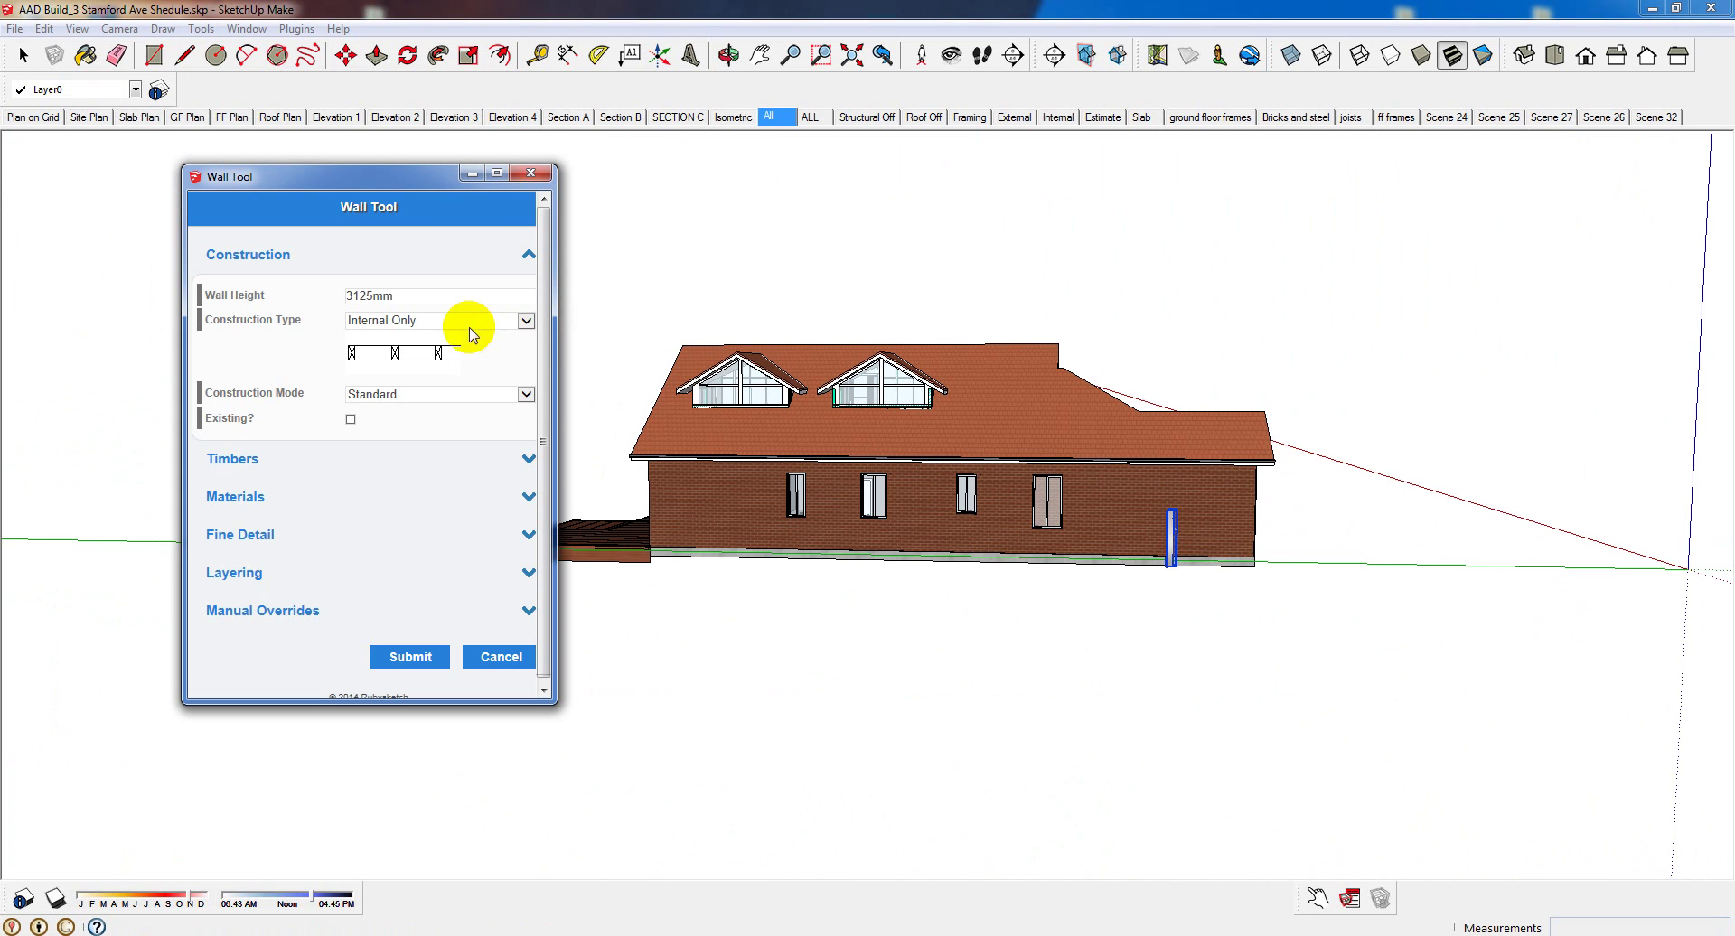
pyautogui.click(517, 322)
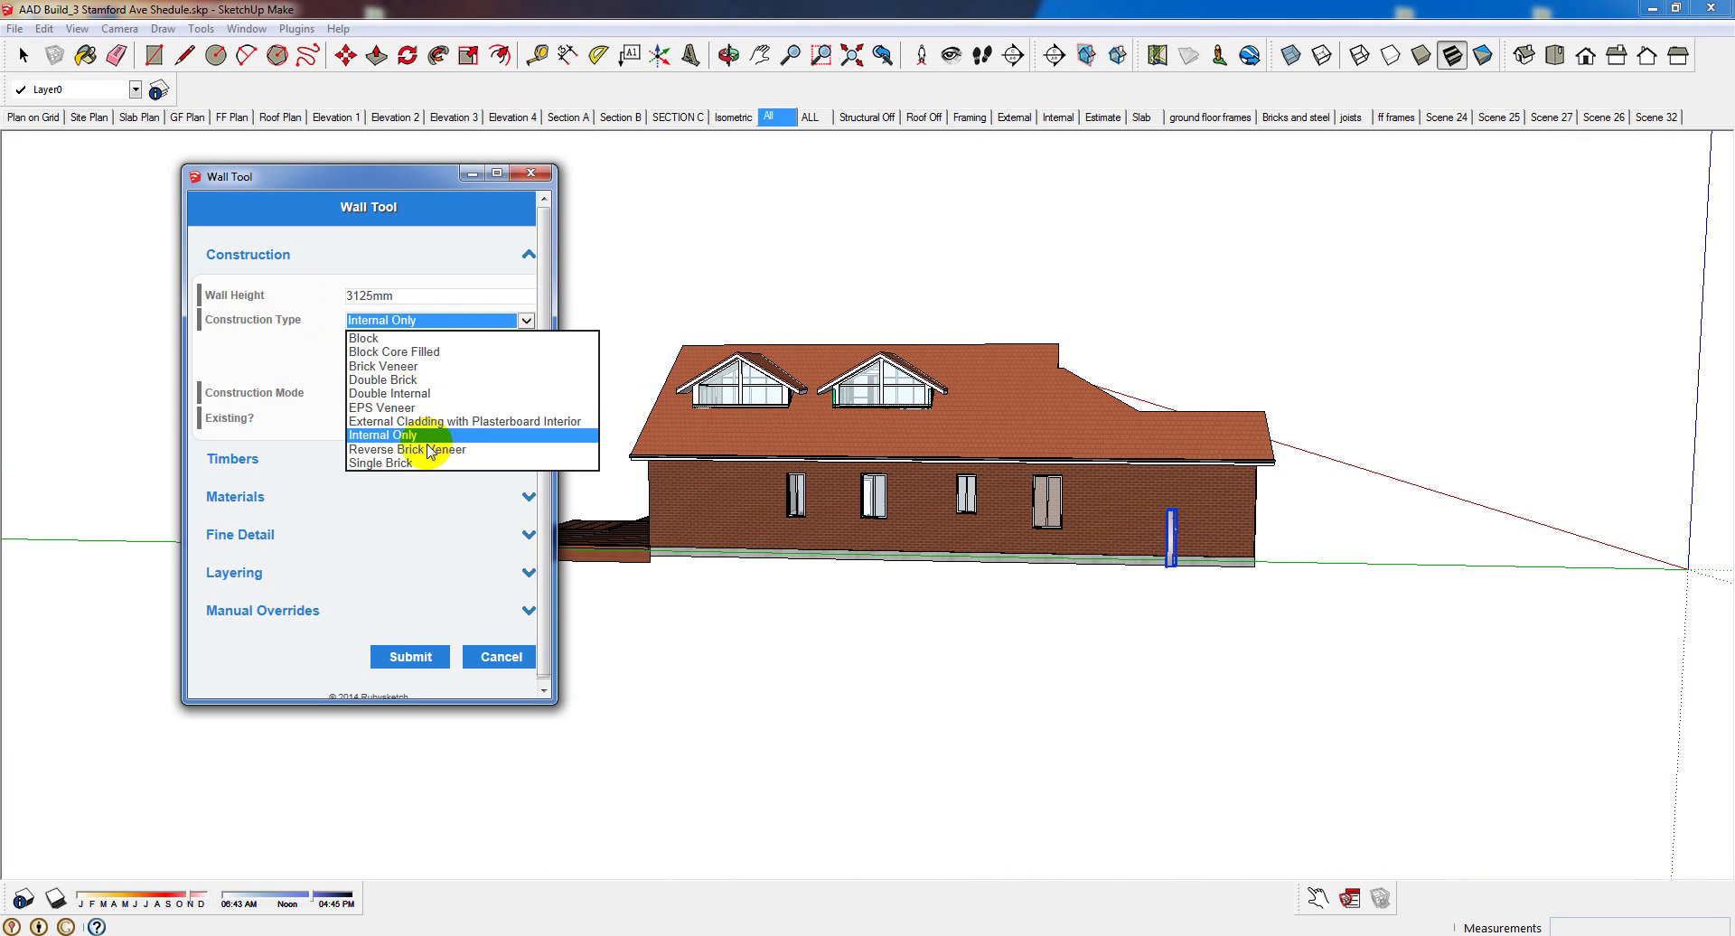
pyautogui.click(389, 380)
pyautogui.click(411, 656)
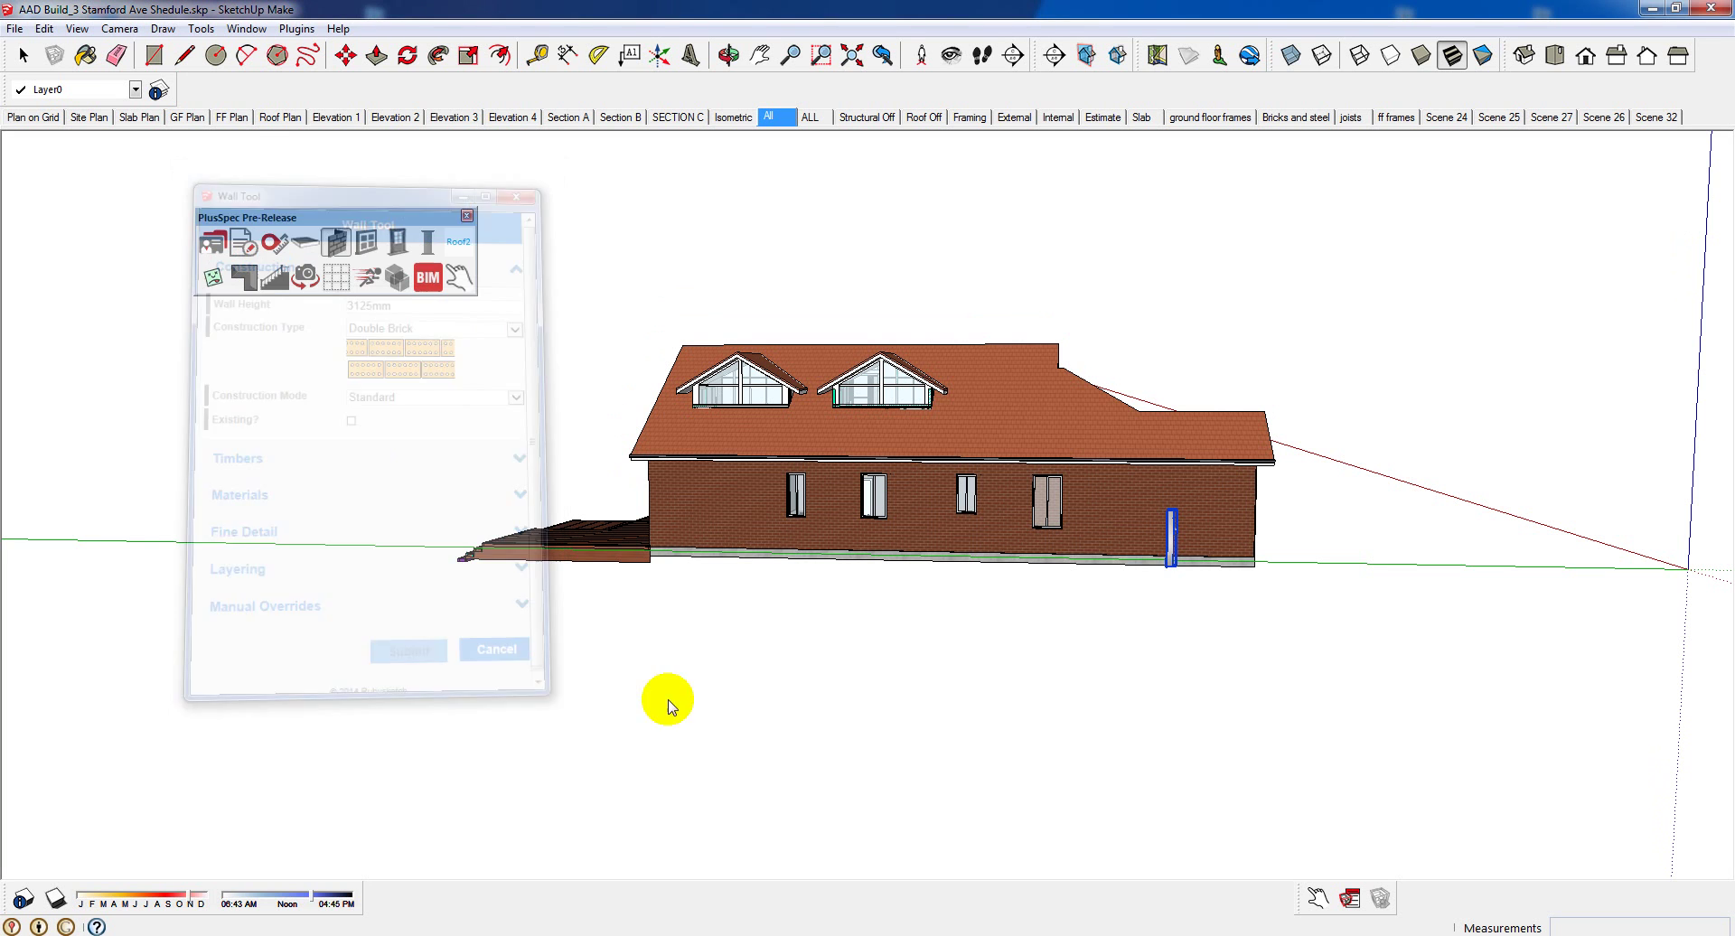
# Draw the three wall segments, including a 2342mm run, on the ground beside the house
pyautogui.click(702, 667)
pyautogui.click(893, 676)
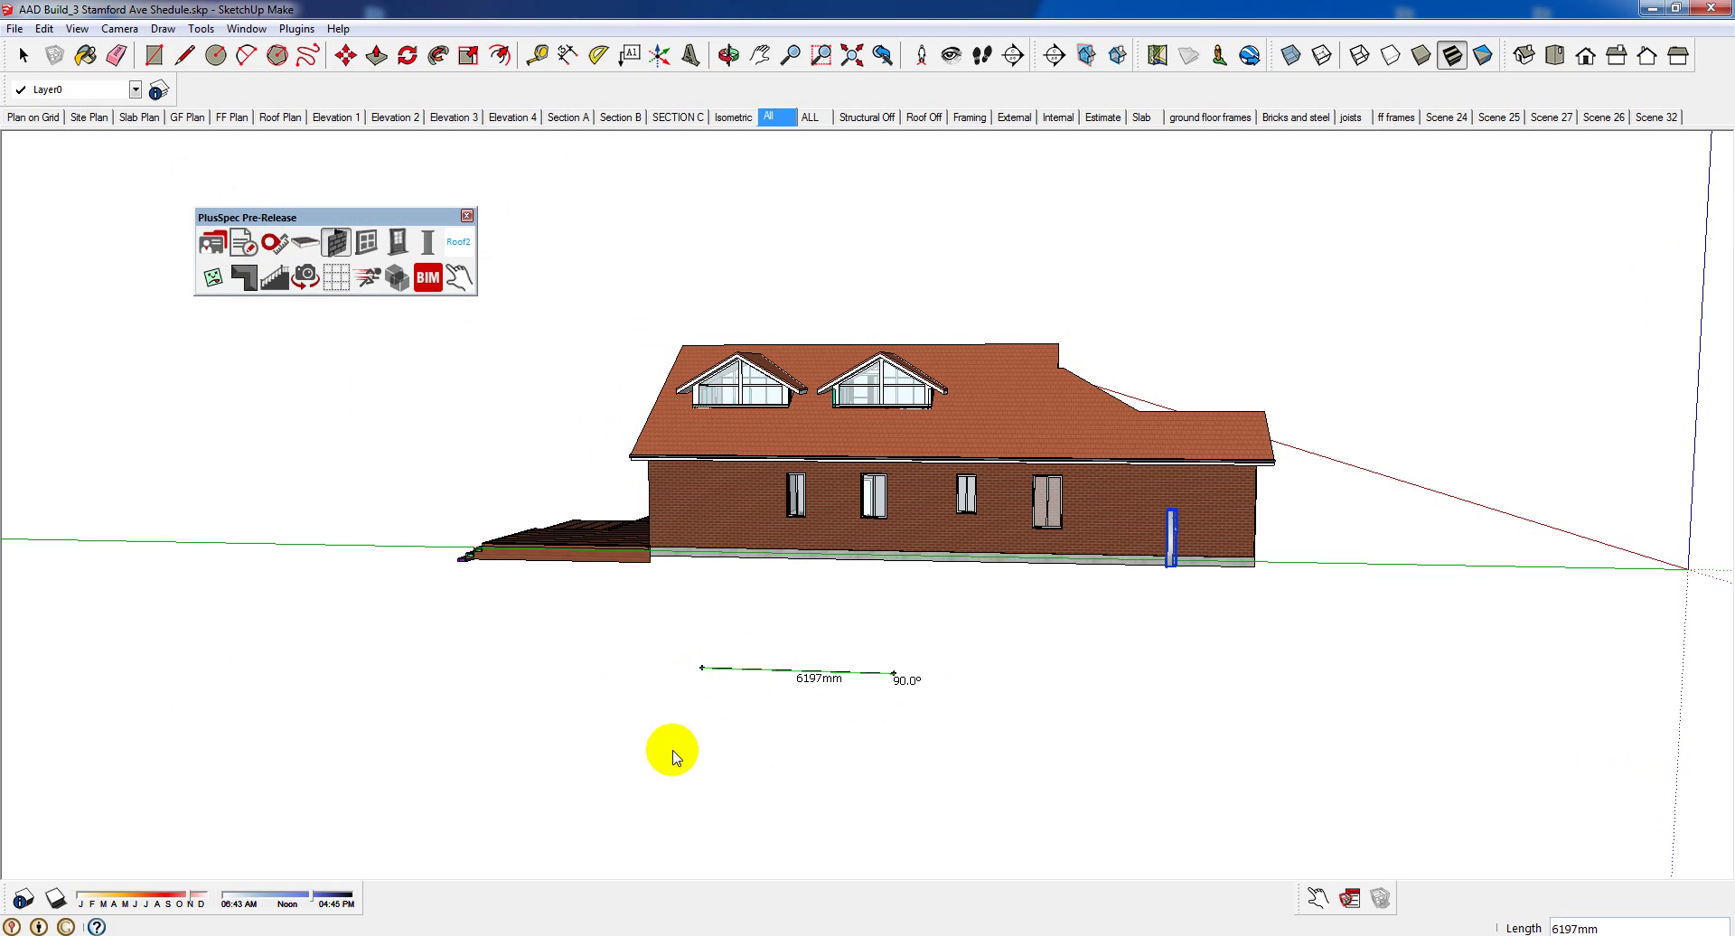
pyautogui.moveTo(965, 657); pyautogui.dragTo(666, 717, button='middle')
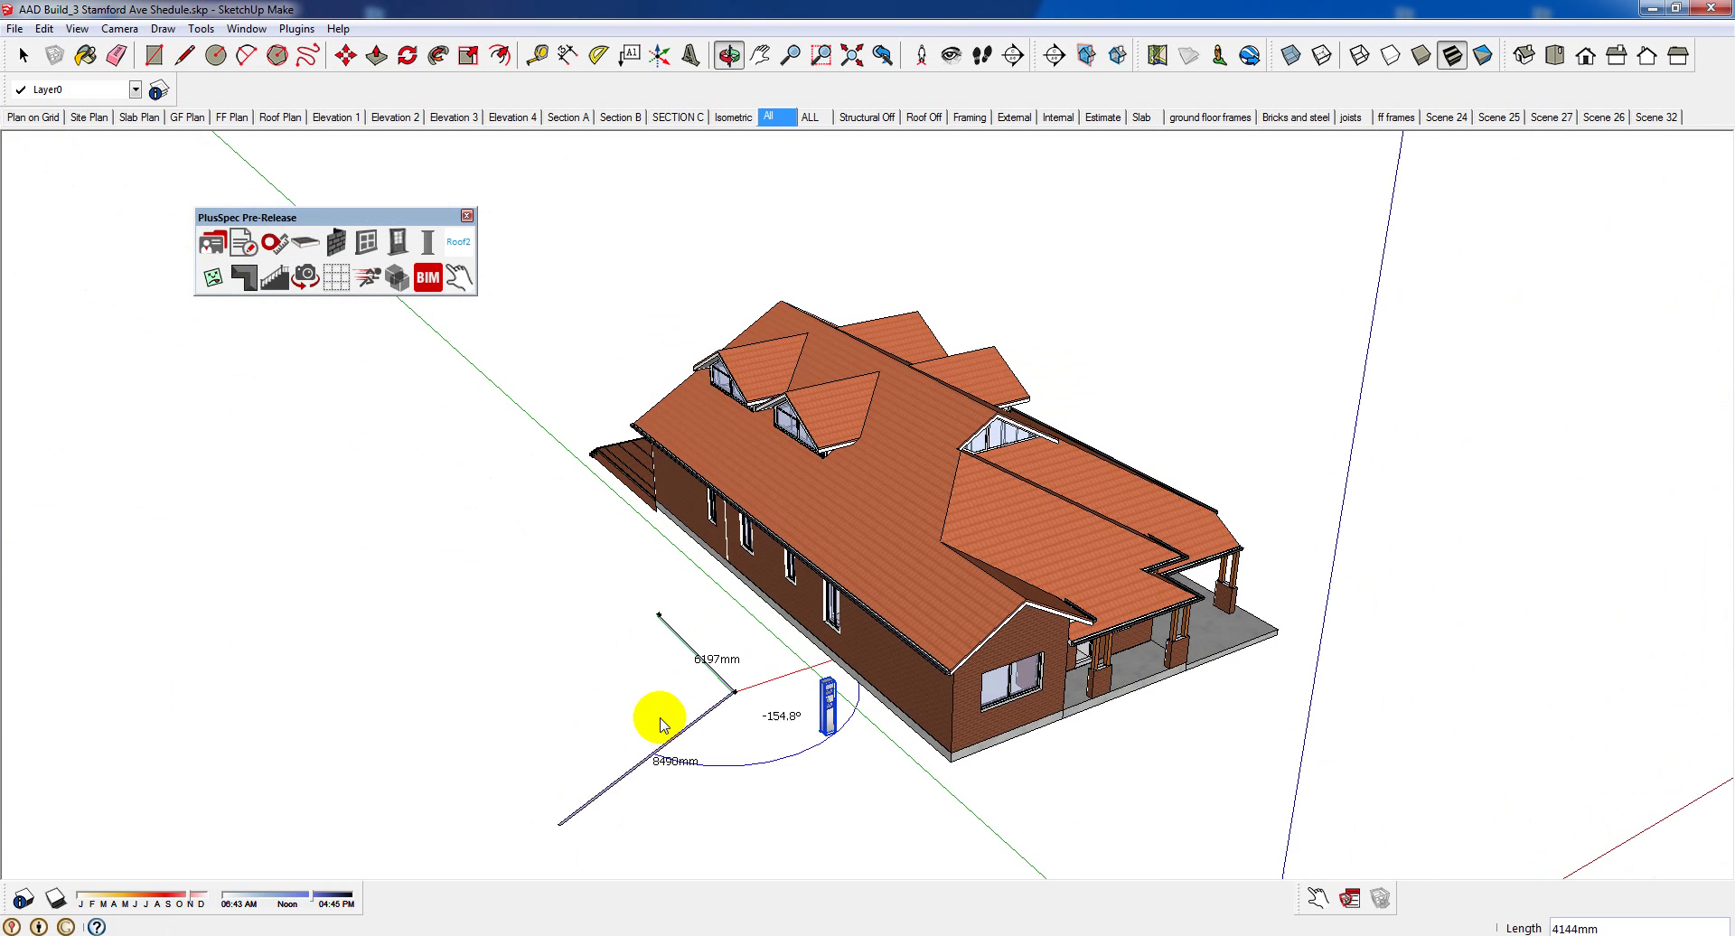
pyautogui.click(572, 675)
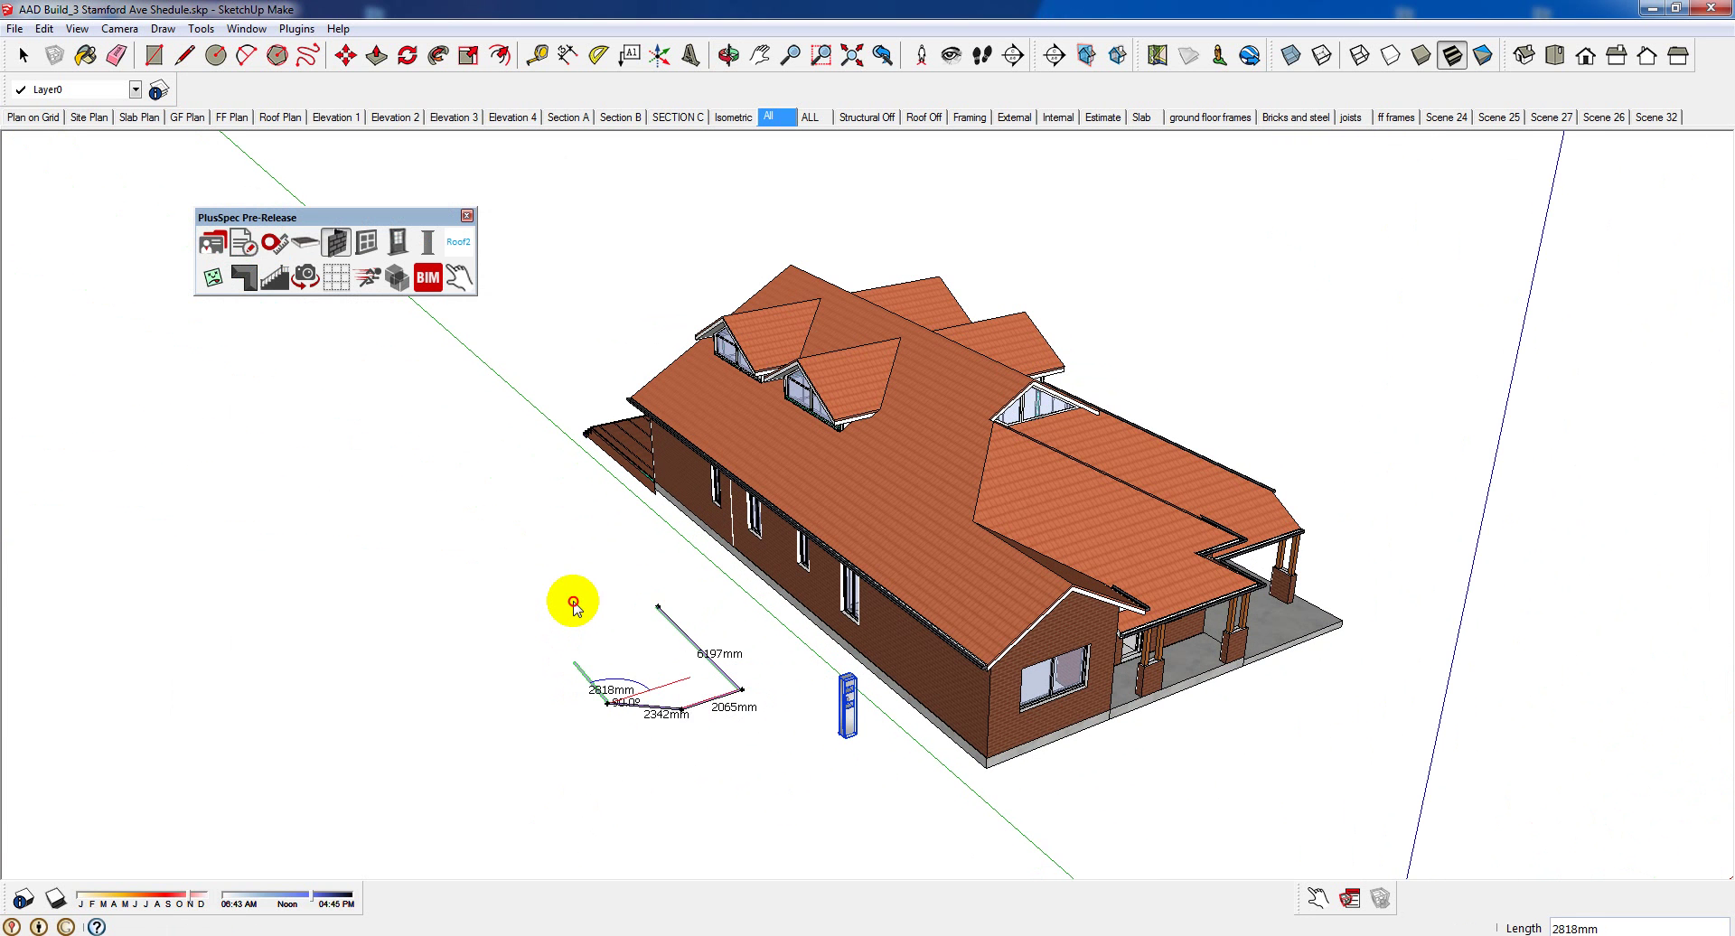
pyautogui.click(573, 603)
pyautogui.scroll(4, 620, 596)
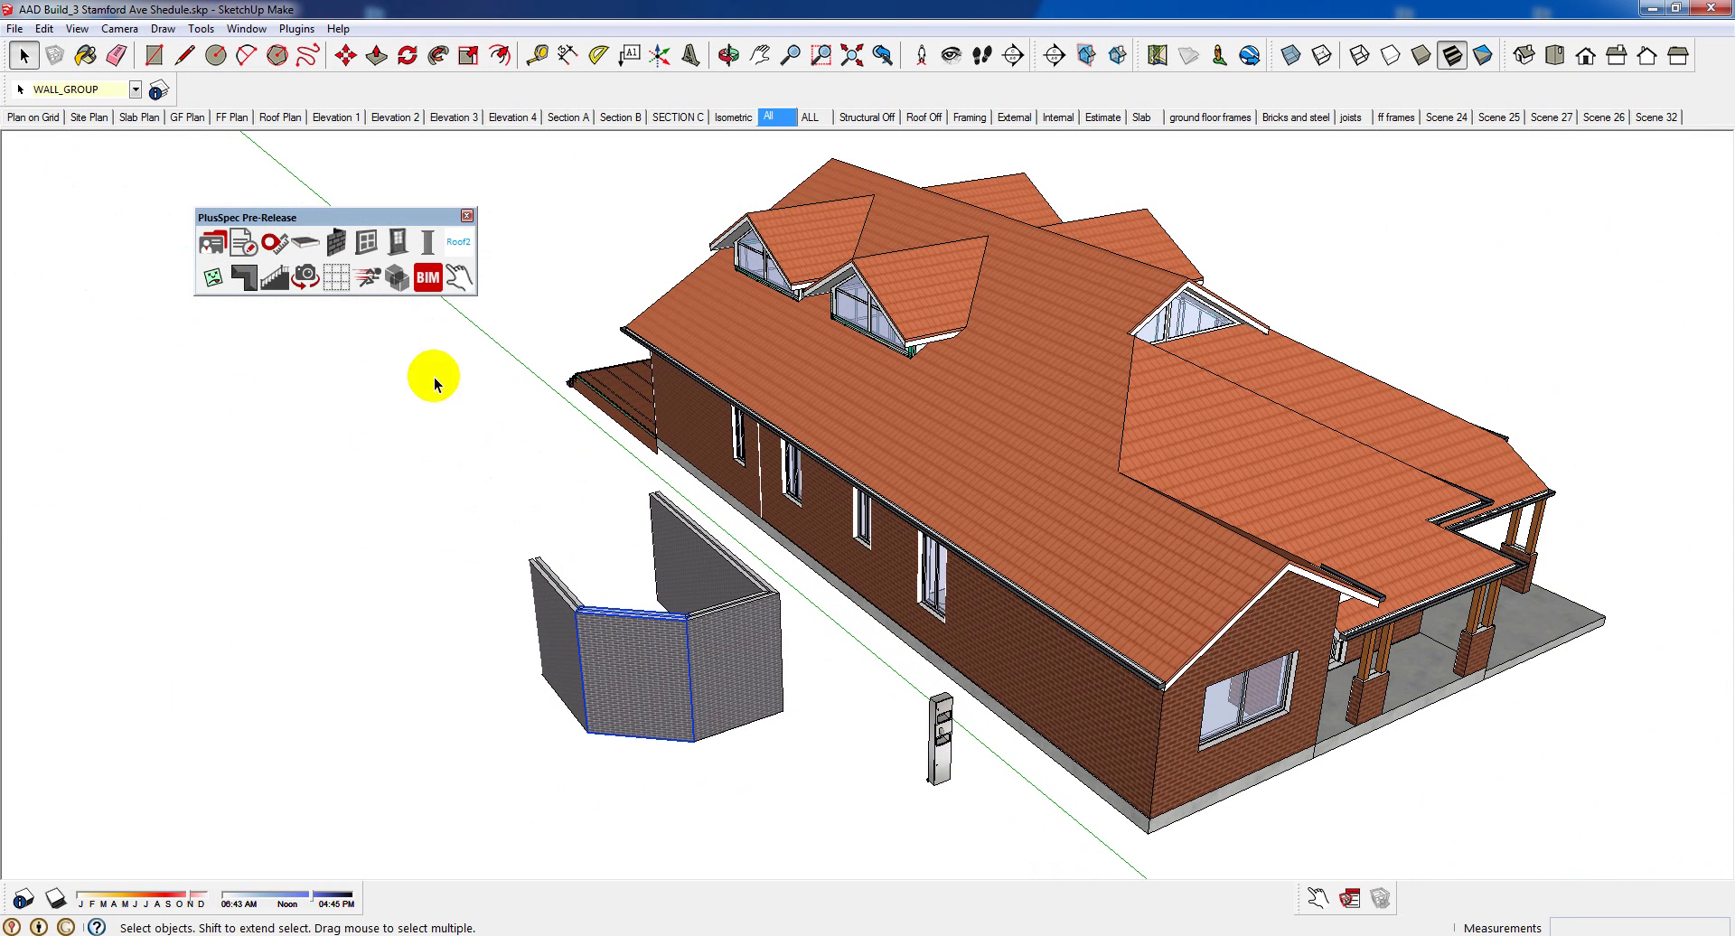
pyautogui.click(370, 251)
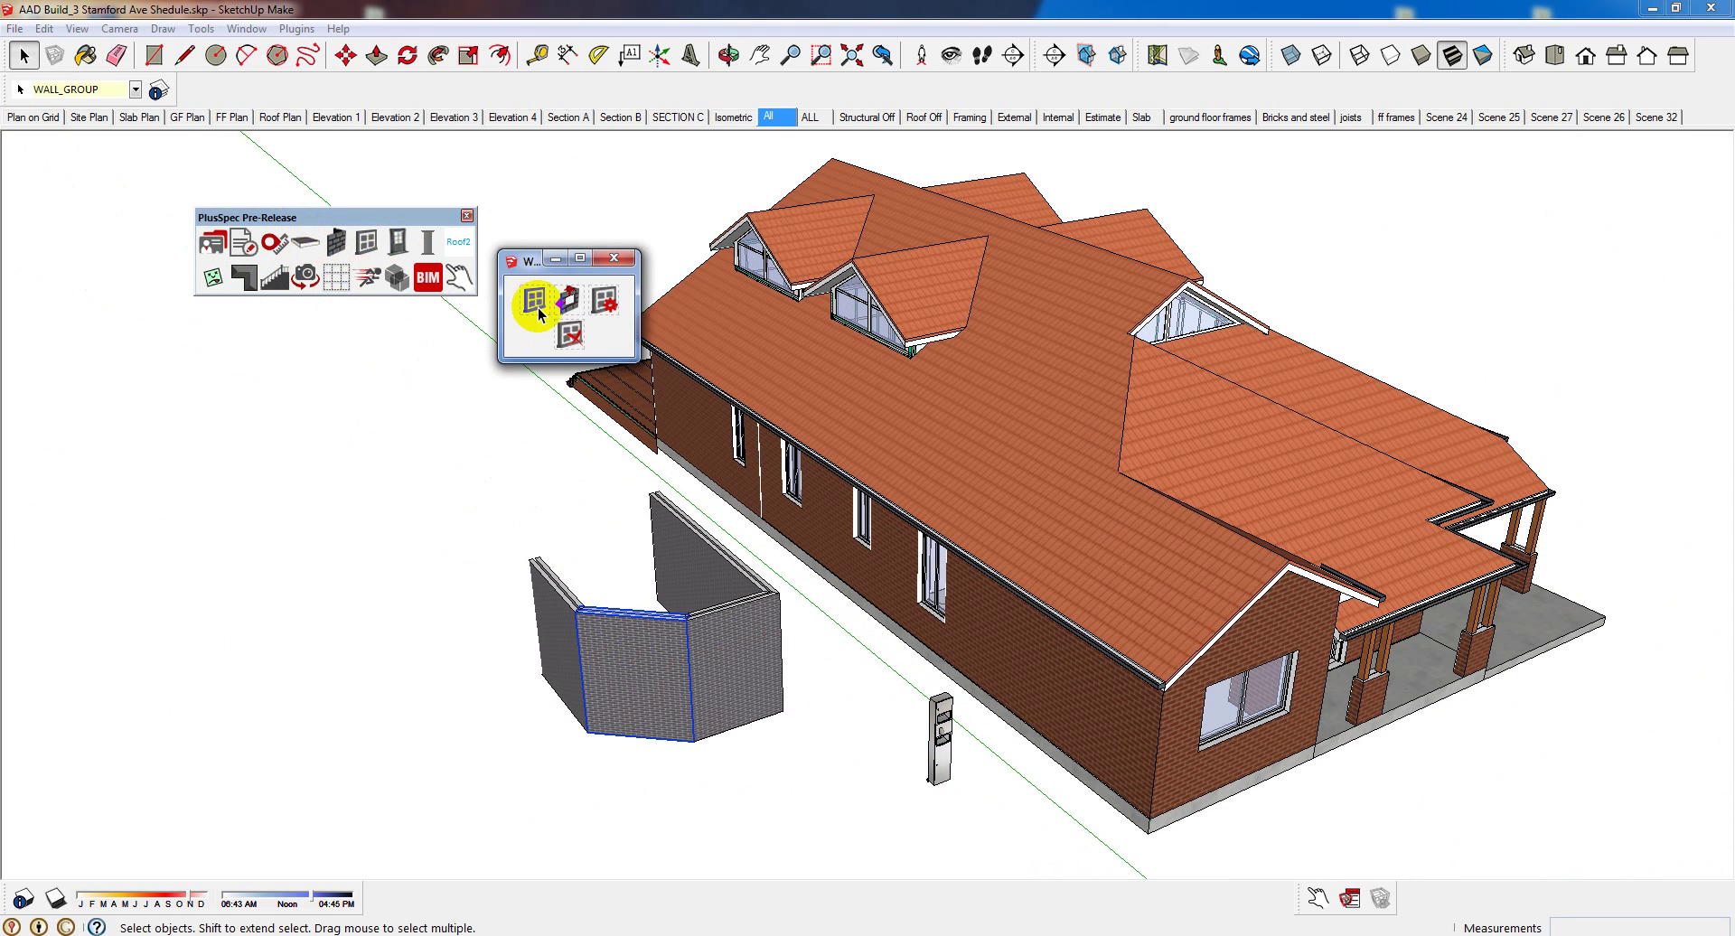
# Insert a window into the middle panel of the new wall
pyautogui.click(536, 303)
pyautogui.click(403, 504)
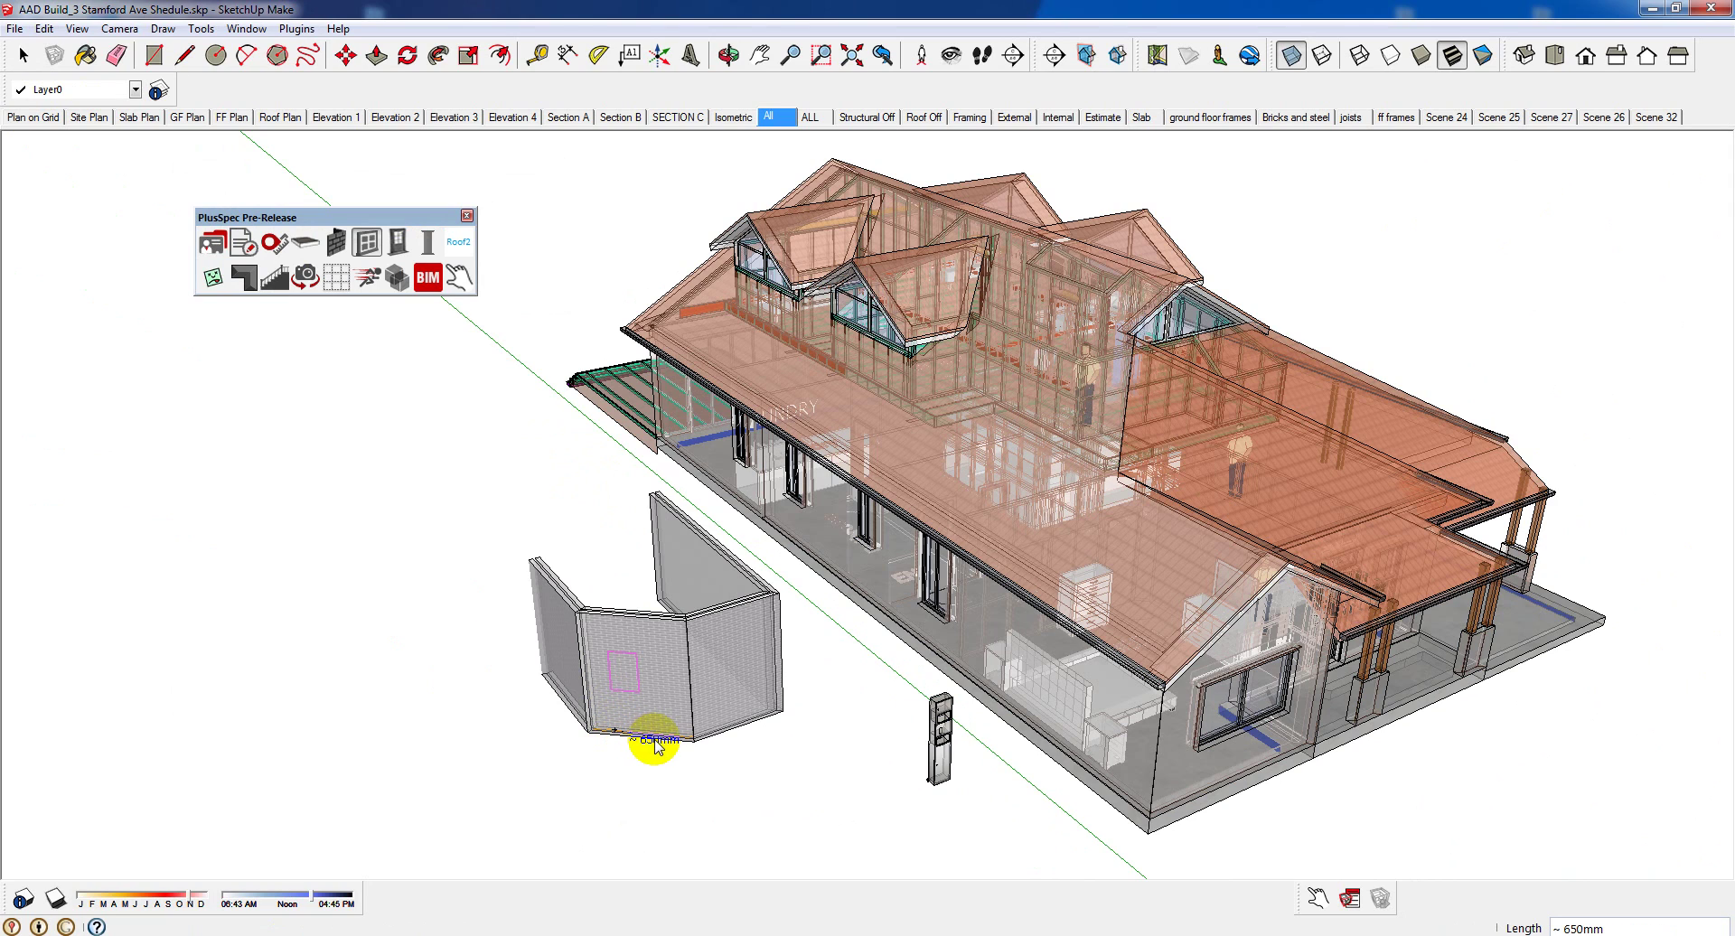
pyautogui.moveTo(647, 755); pyautogui.dragTo(814, 723, button='middle')
pyautogui.click(431, 448)
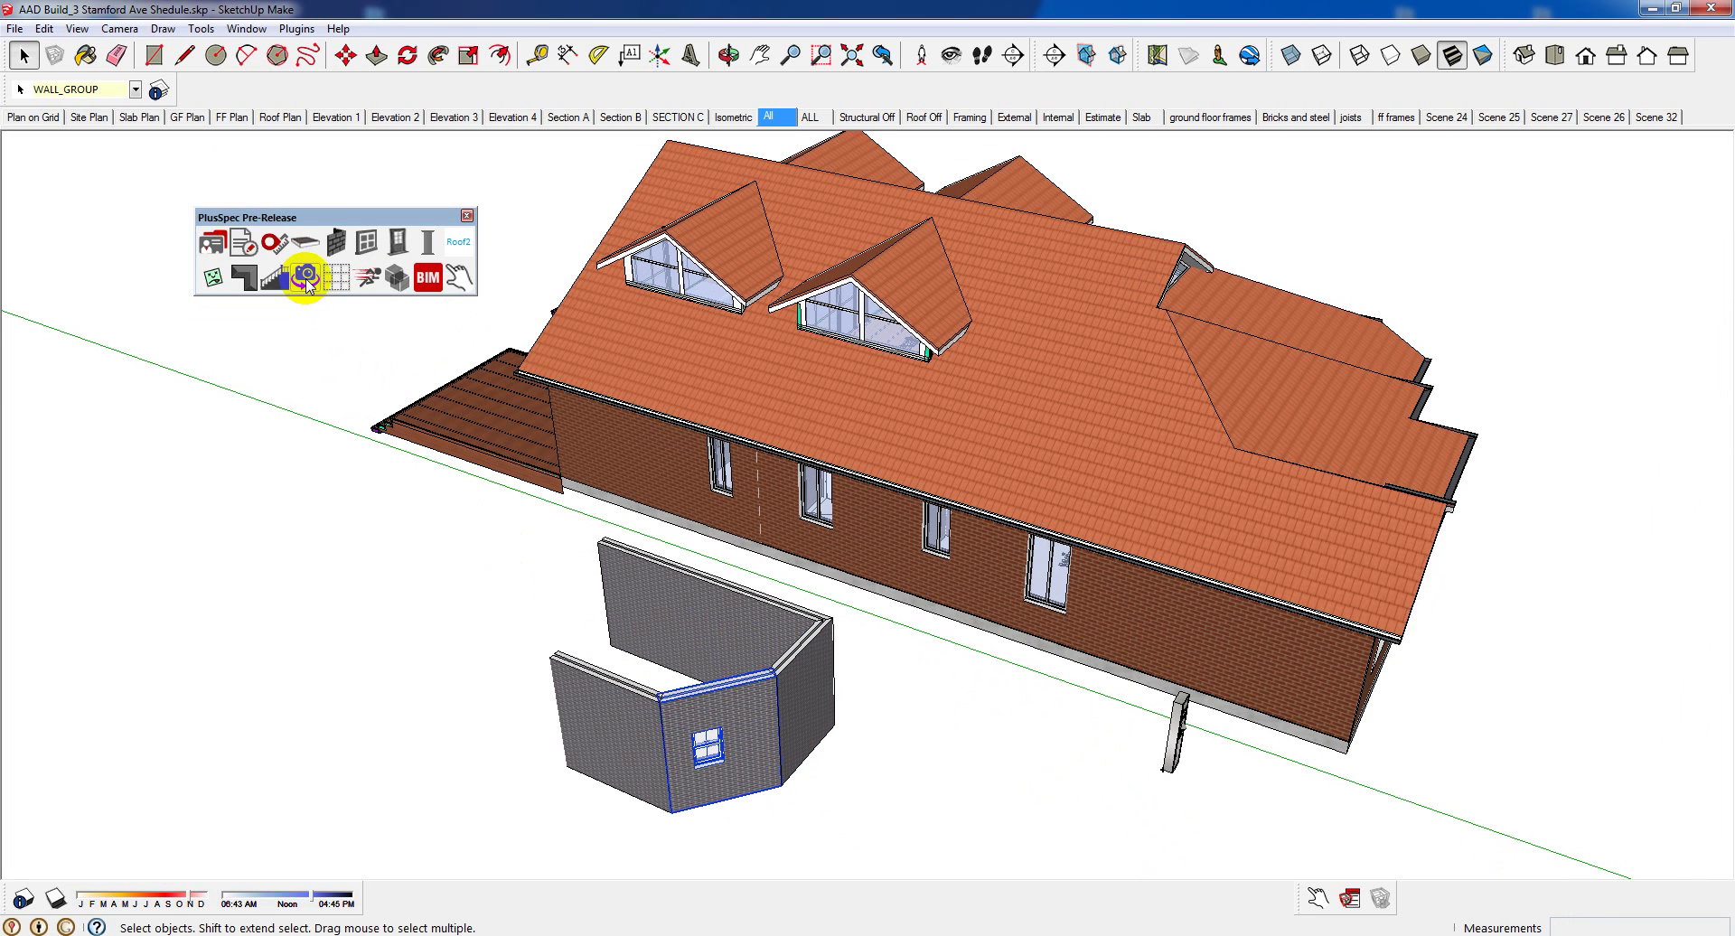
# Move the middle wall panel outward with the wall reshaping tool to offset the wall
pyautogui.click(334, 244)
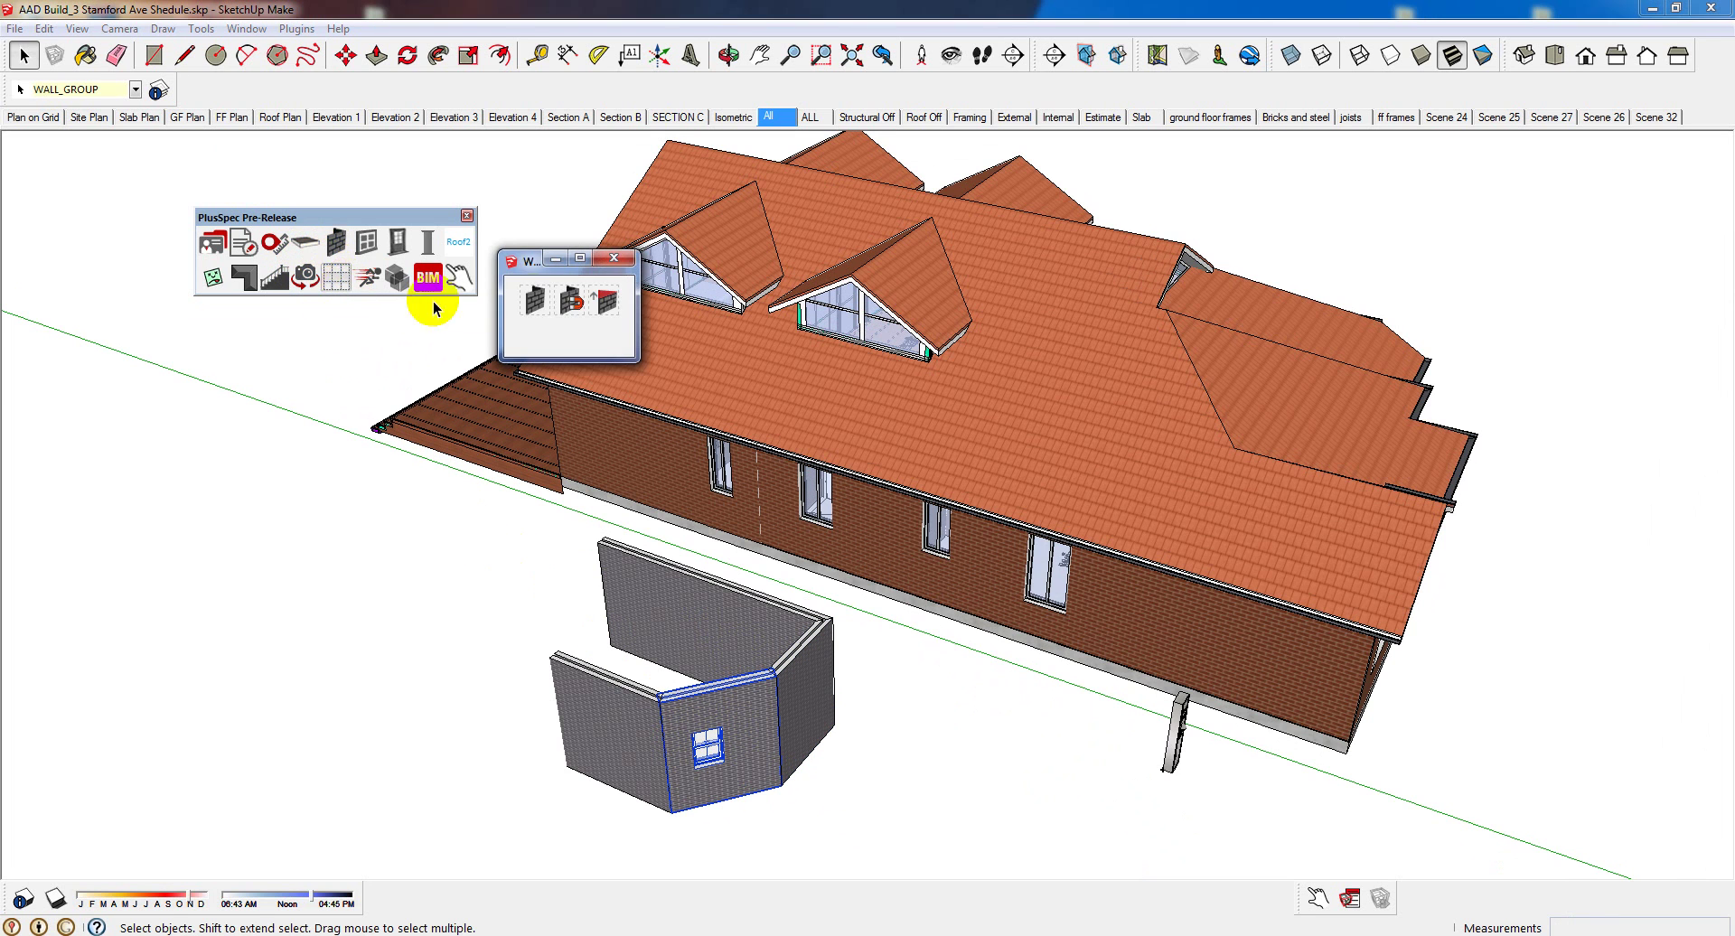
pyautogui.click(561, 304)
pyautogui.click(745, 798)
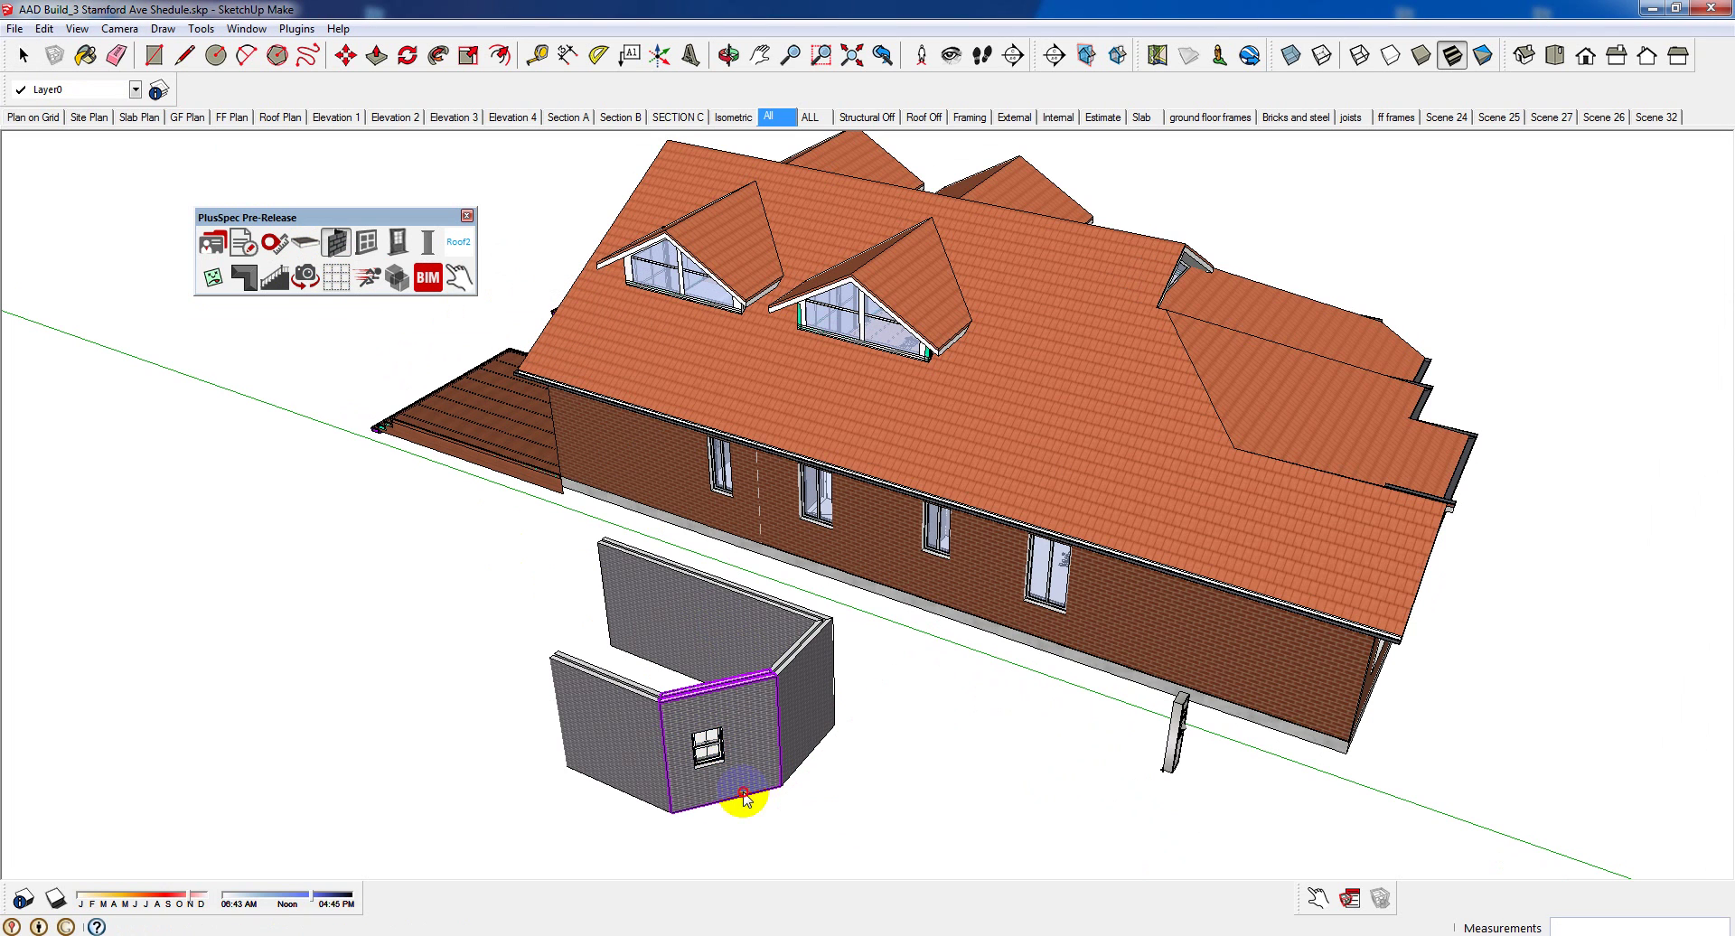
pyautogui.click(935, 807)
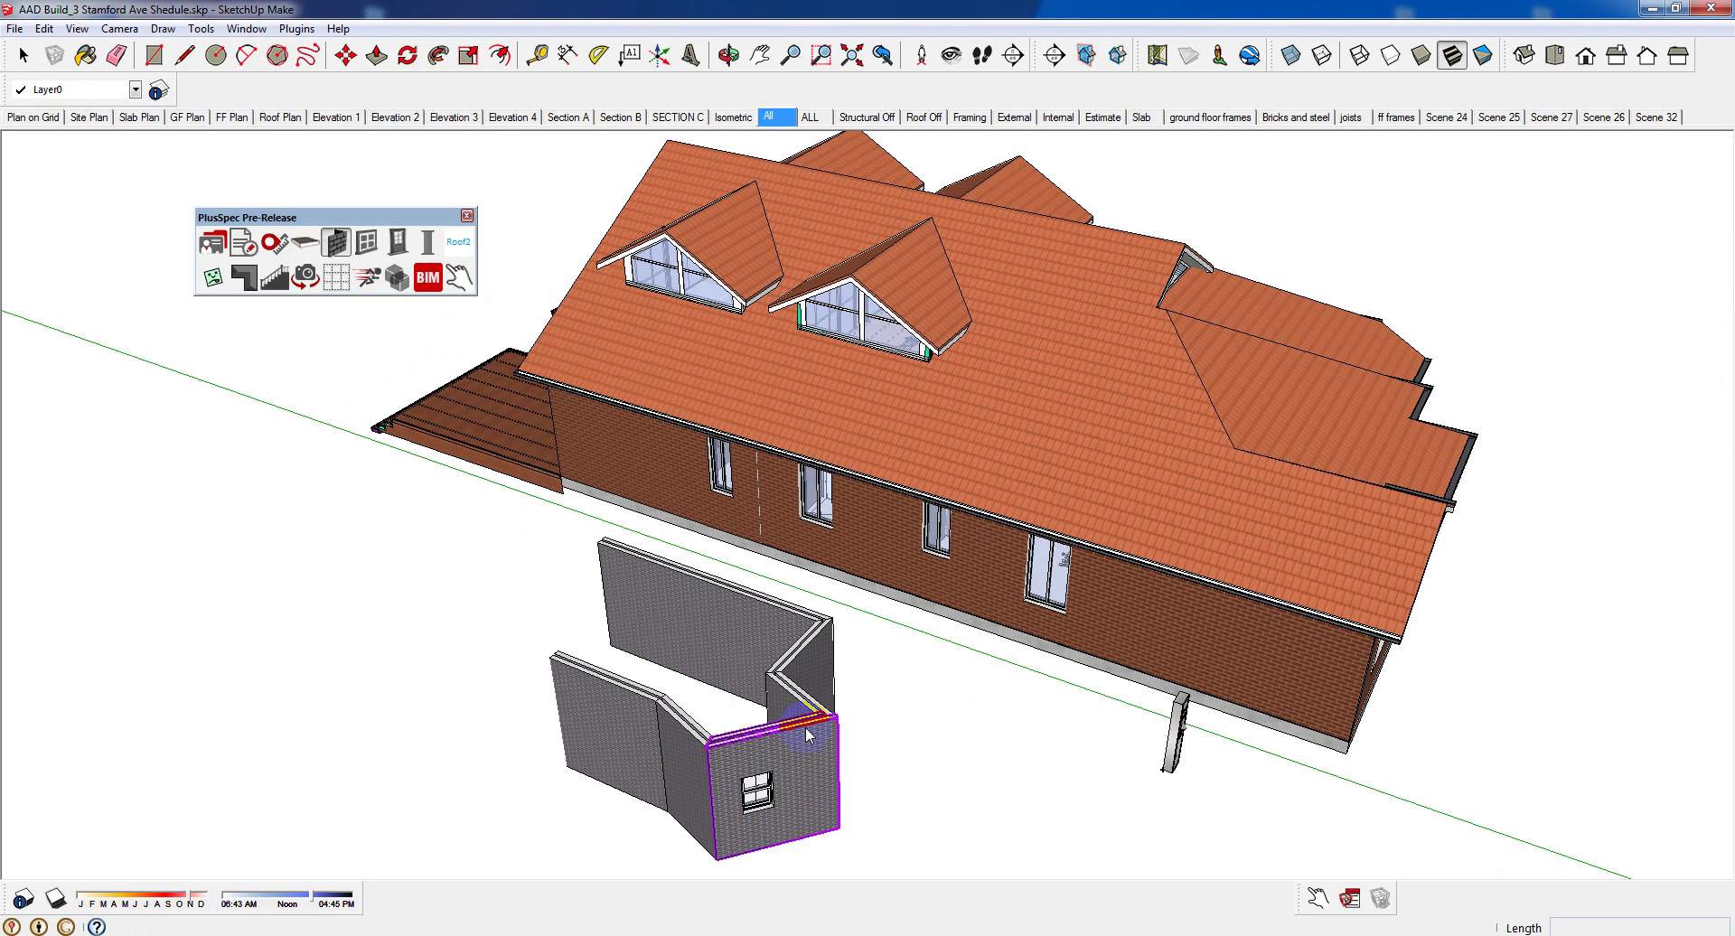
pyautogui.moveTo(875, 743); pyautogui.dragTo(1236, 658, button='middle')
pyautogui.moveTo(942, 733); pyautogui.dragTo(592, 654, button='middle')
pyautogui.scroll(2, 661, 605)
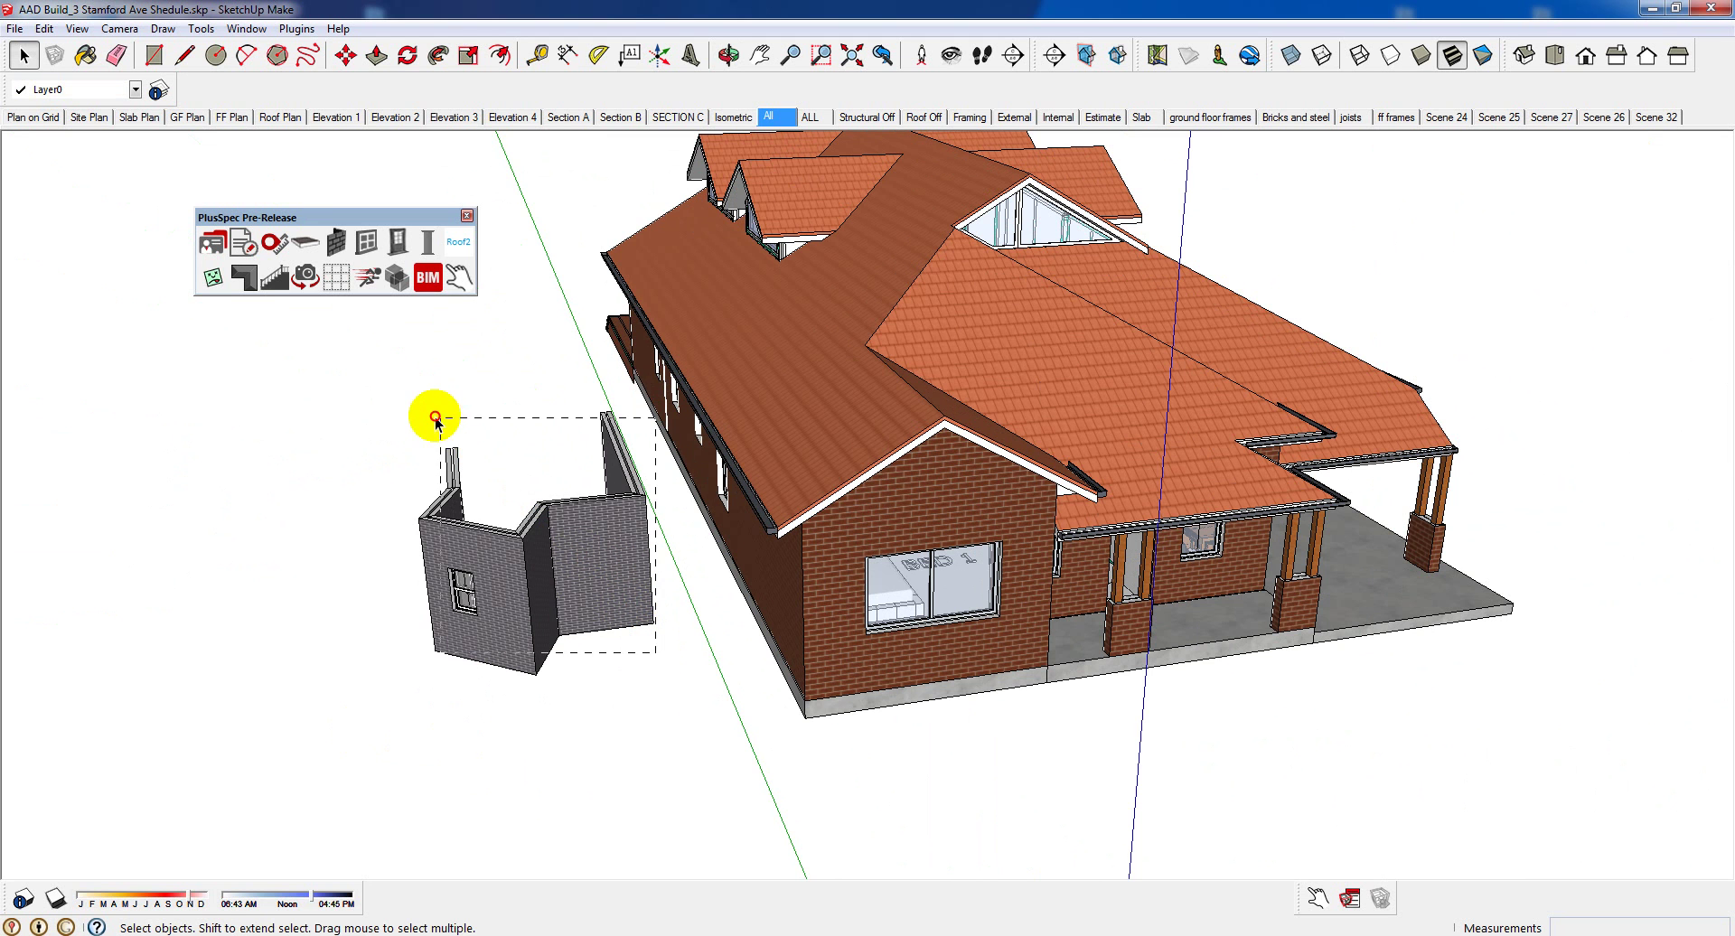
pyautogui.moveTo(436, 419); pyautogui.dragTo(446, 469)
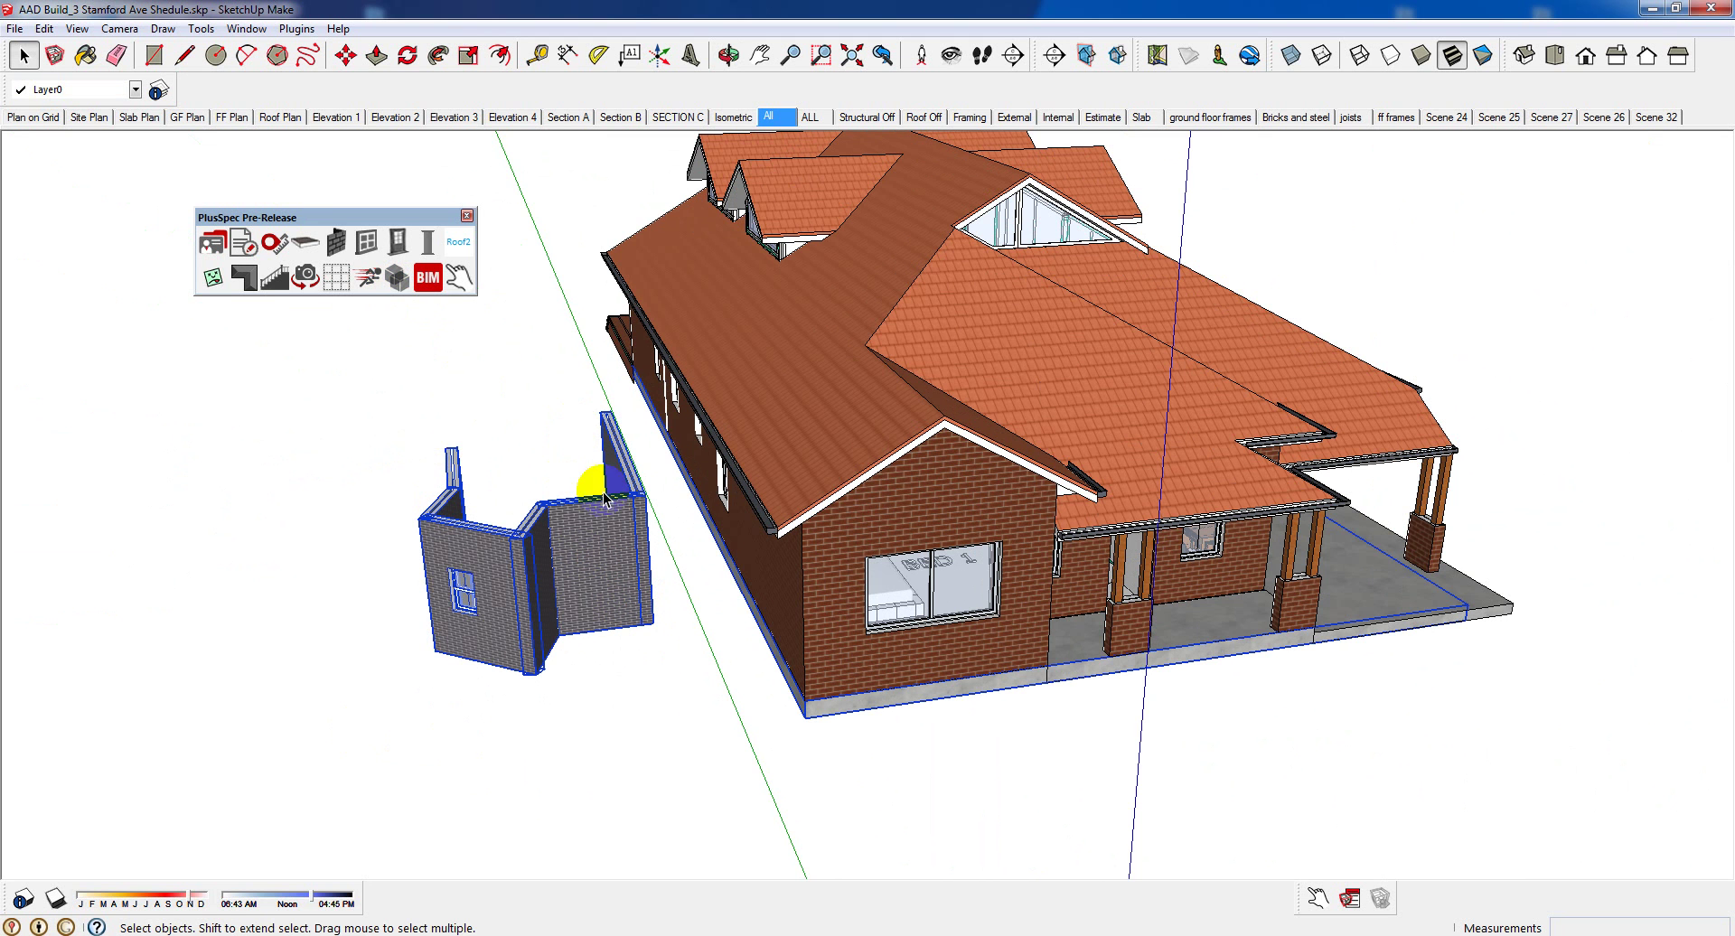
# Switch the selected wall's construction type to Brick Veneer and show the Framing scene
pyautogui.click(626, 529)
pyautogui.scroll(3, 623, 529)
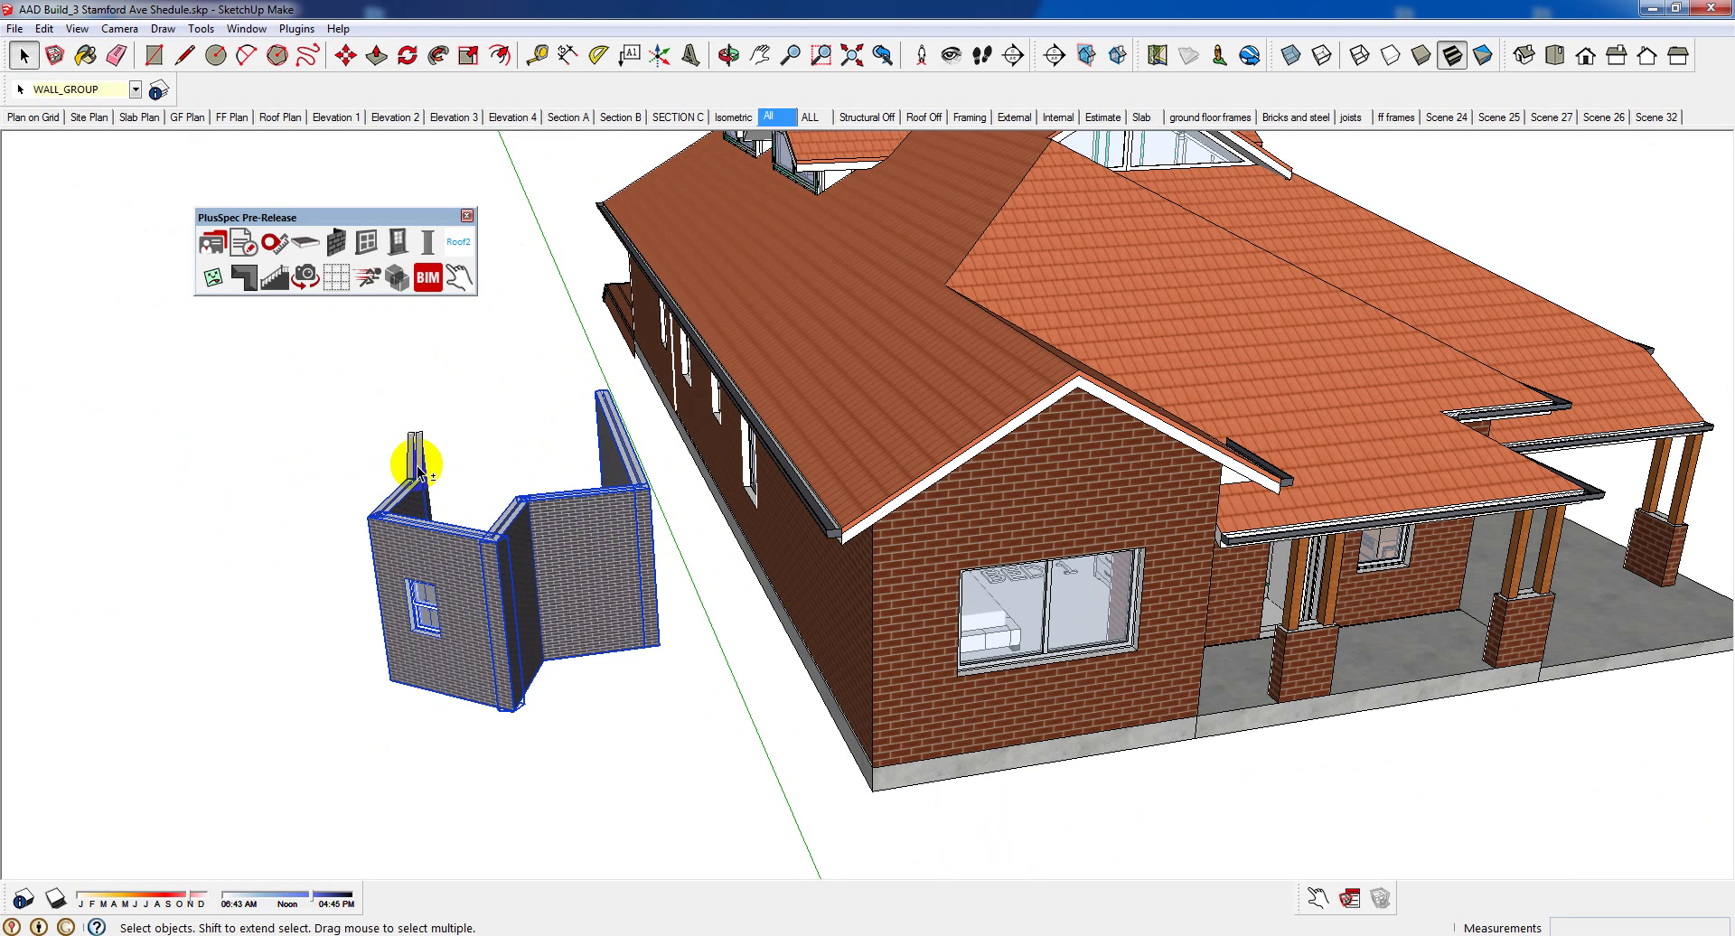
pyautogui.click(336, 242)
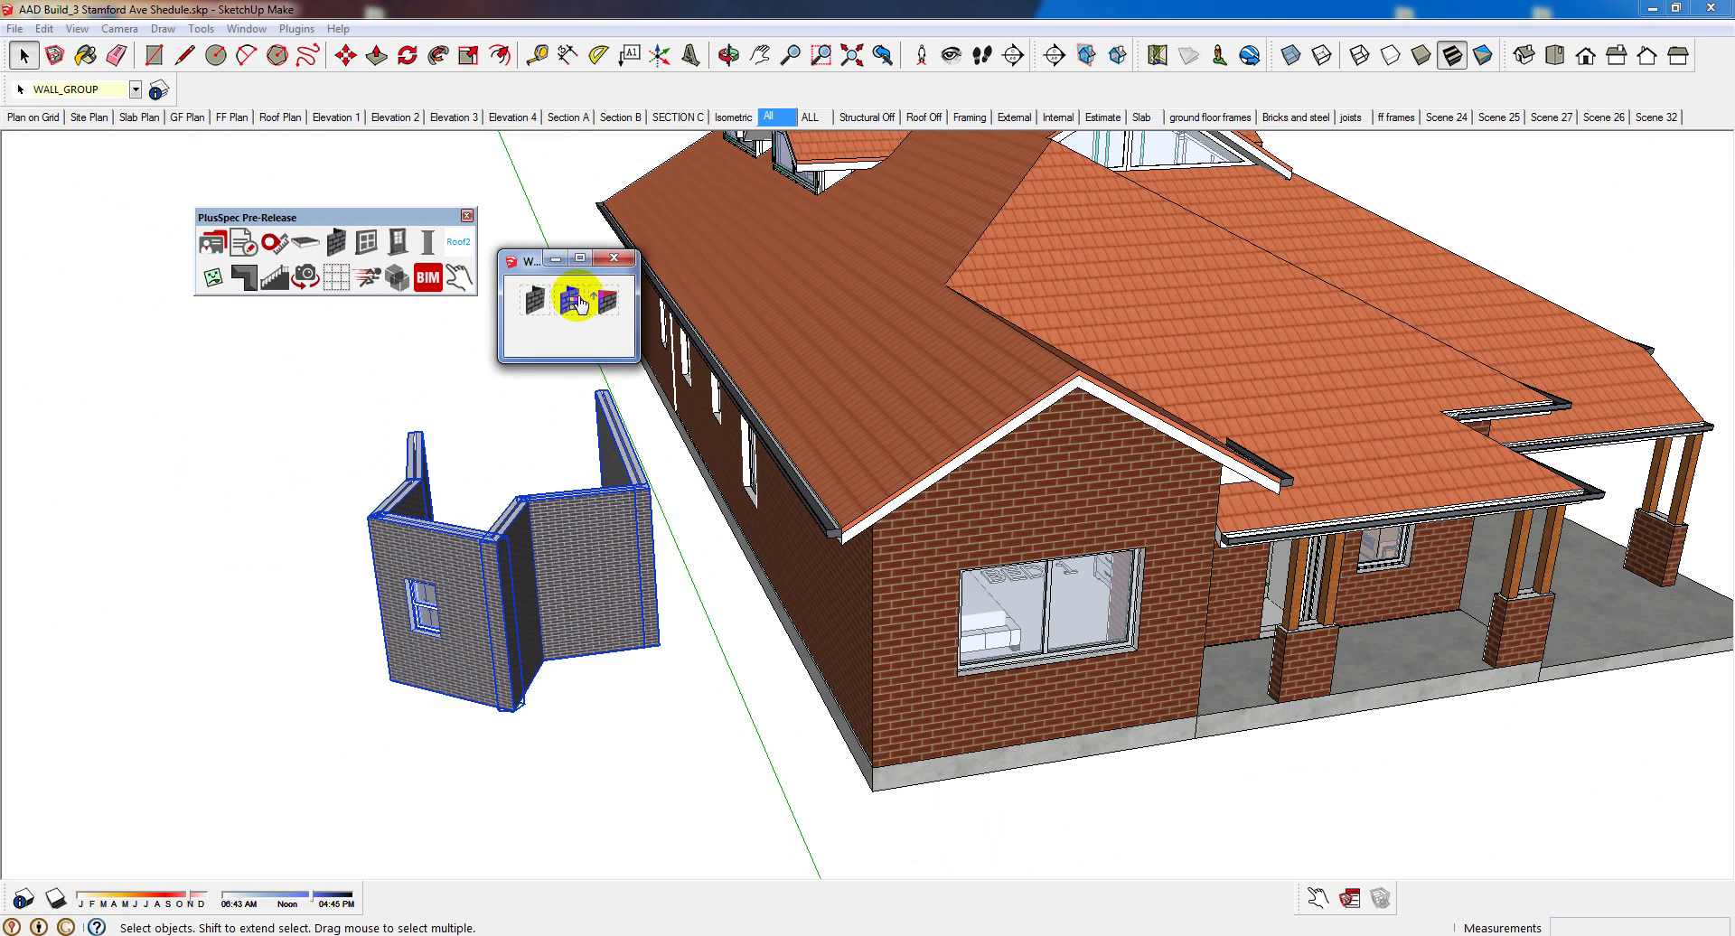
pyautogui.click(532, 303)
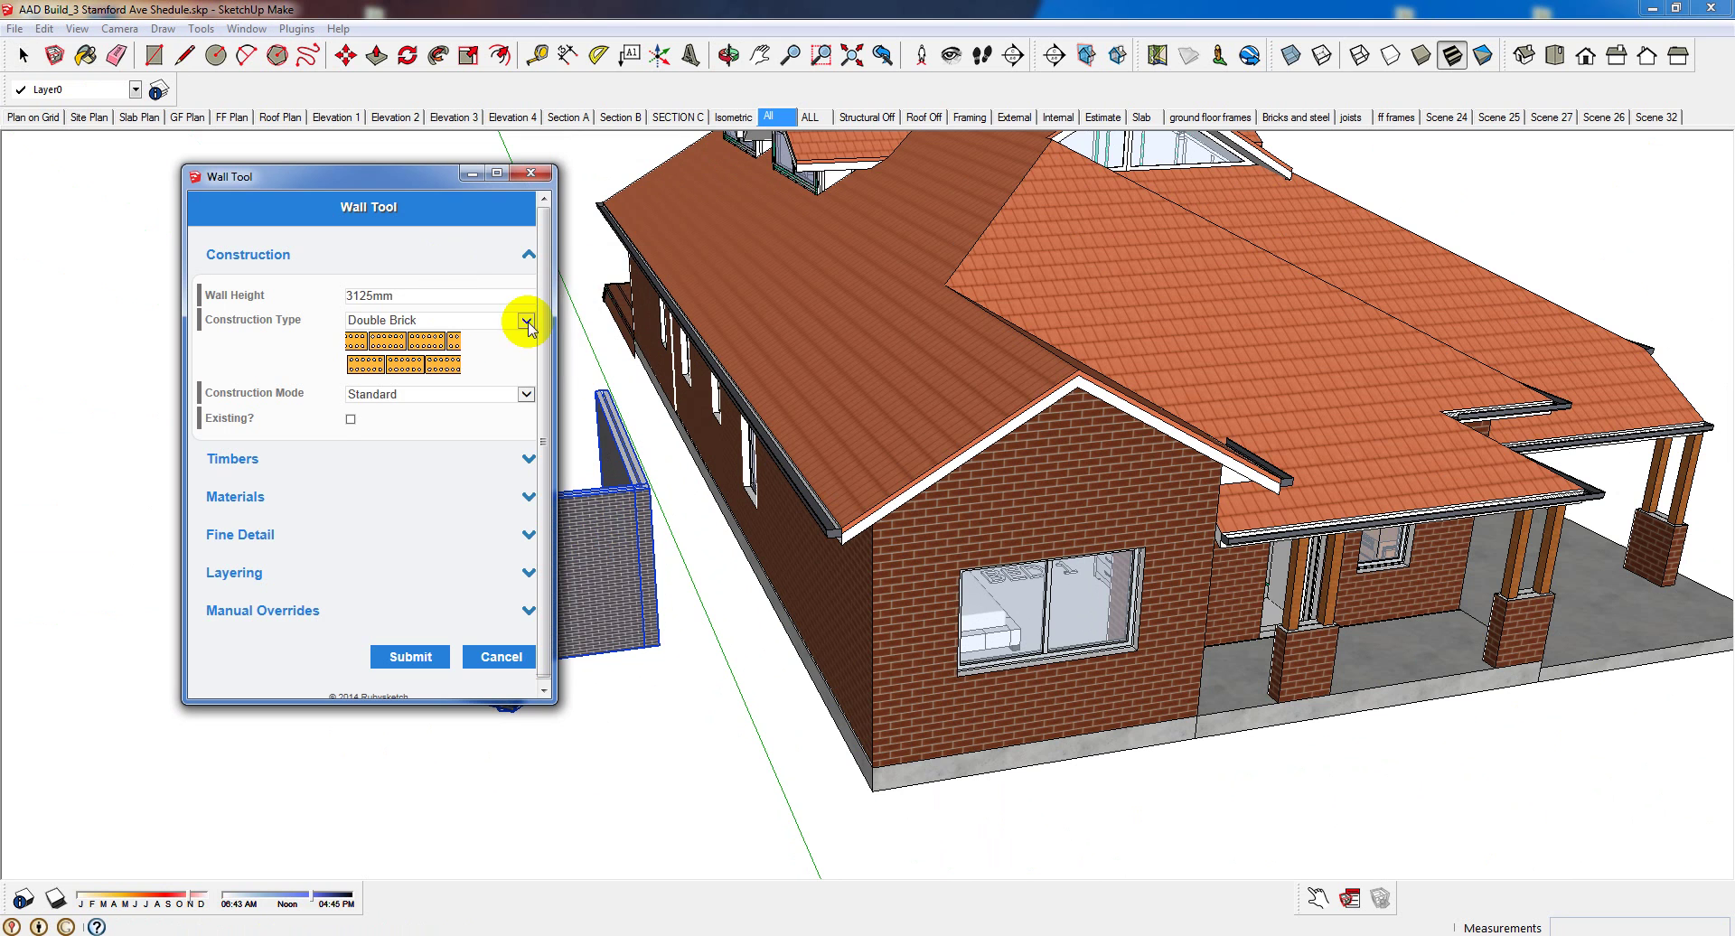
pyautogui.click(525, 321)
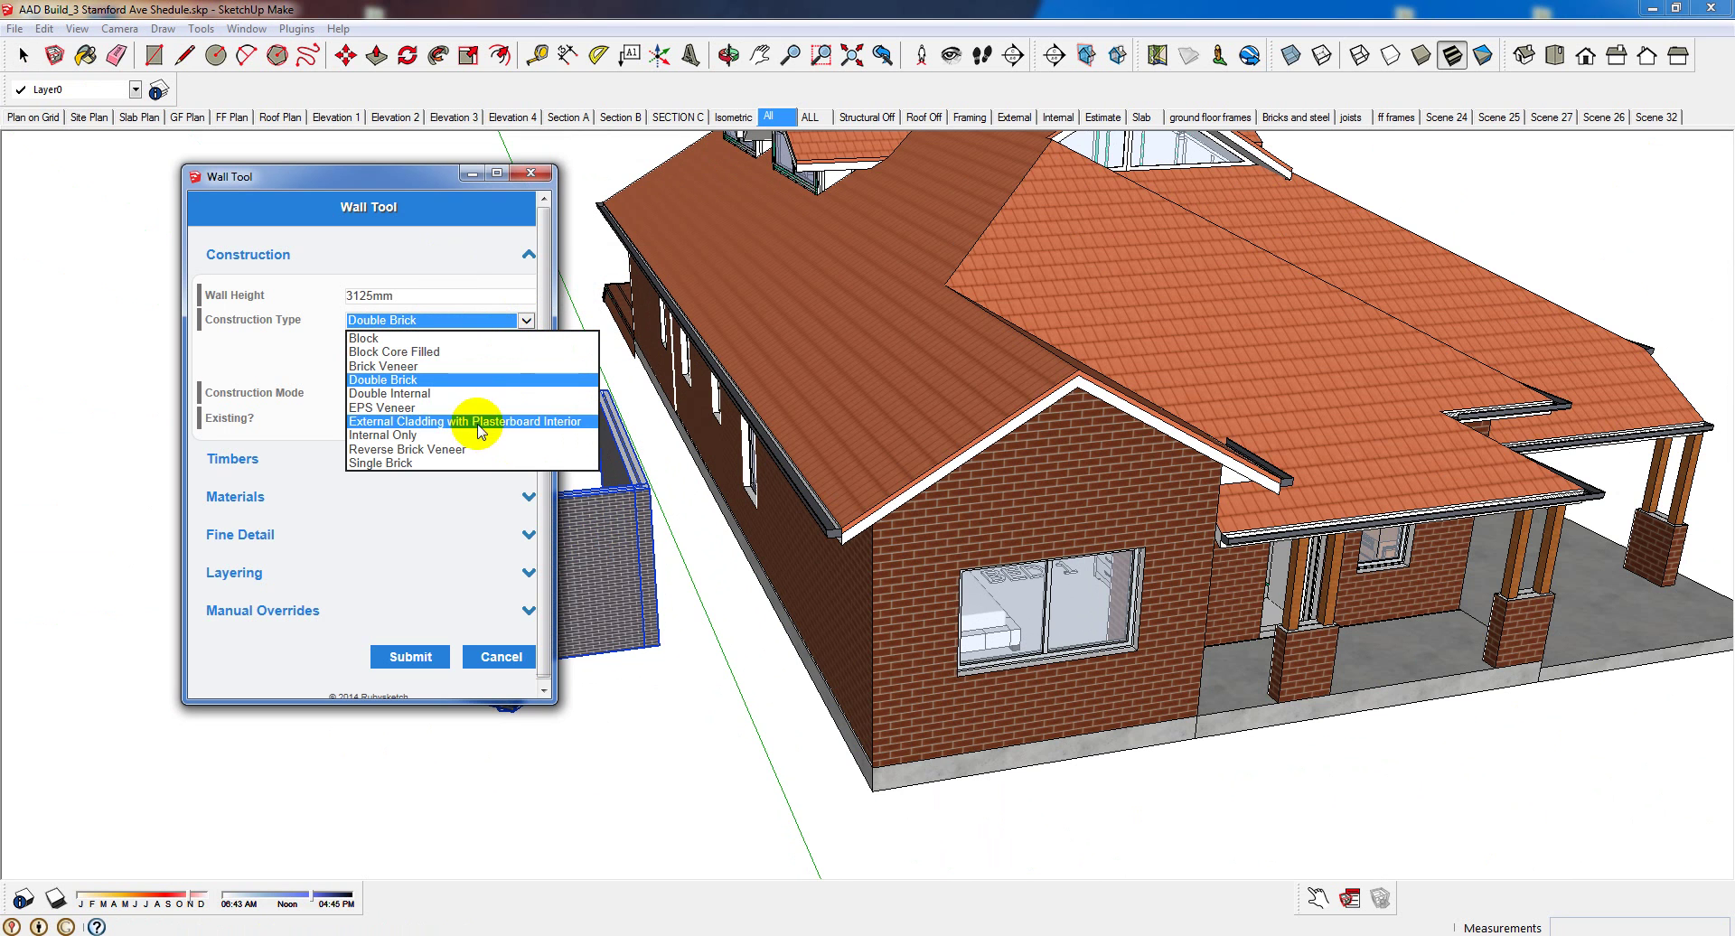
pyautogui.click(414, 367)
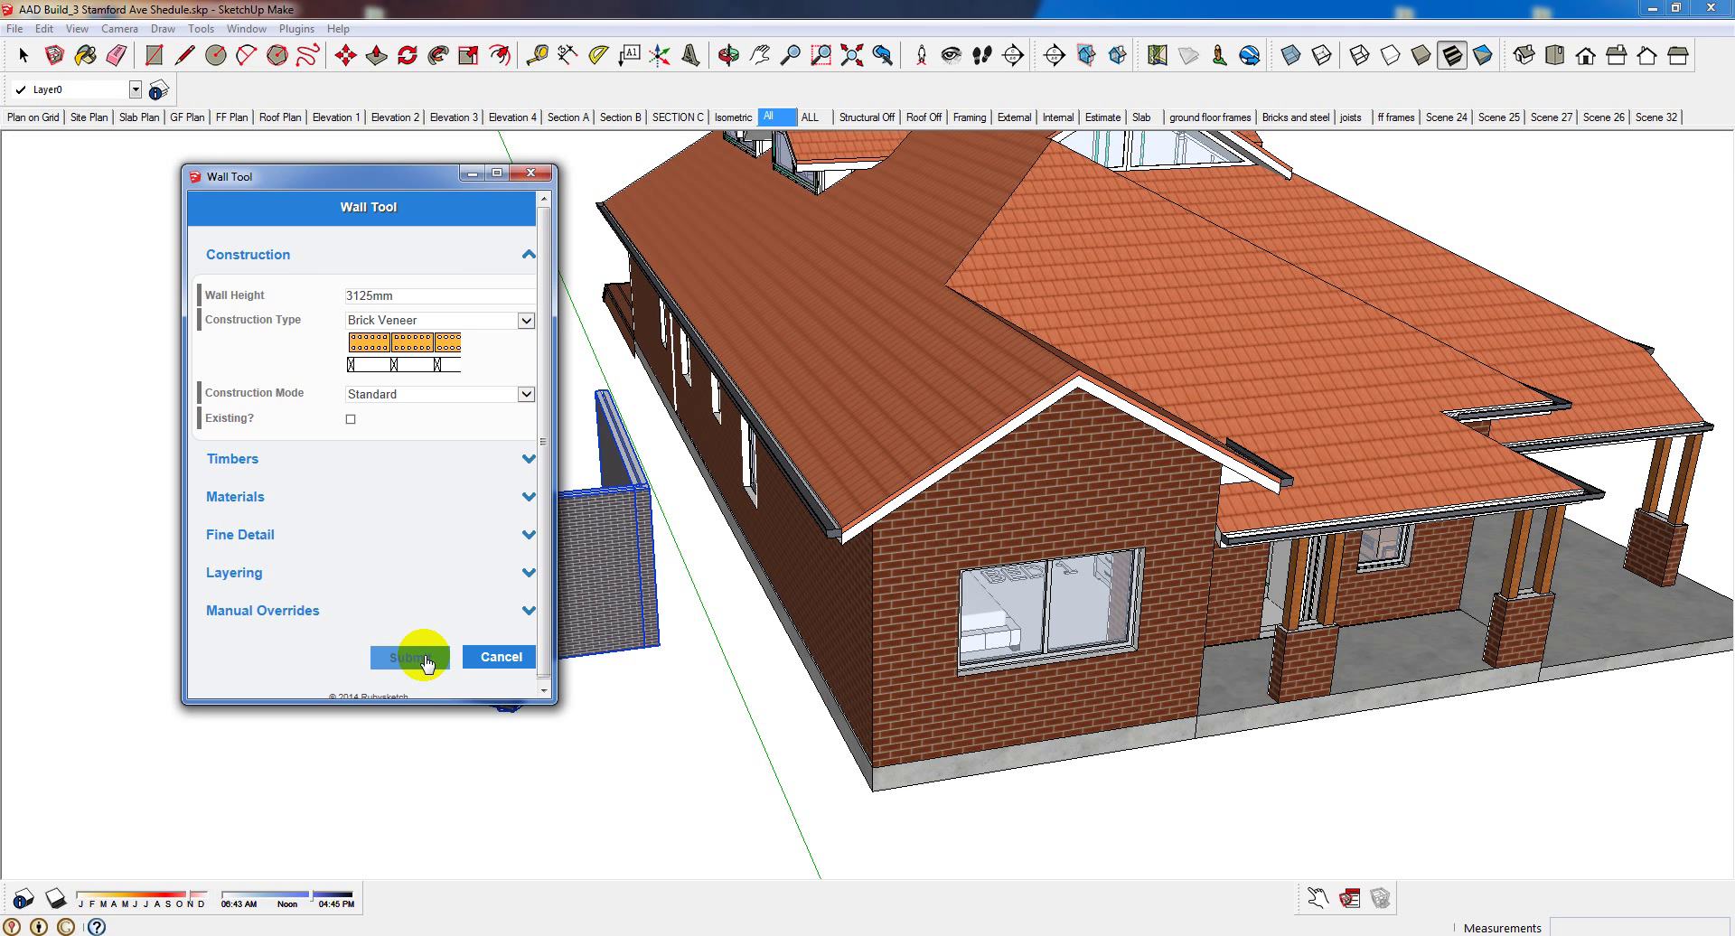
pyautogui.click(411, 657)
pyautogui.moveTo(426, 600); pyautogui.dragTo(820, 156, button='middle')
pyautogui.click(970, 117)
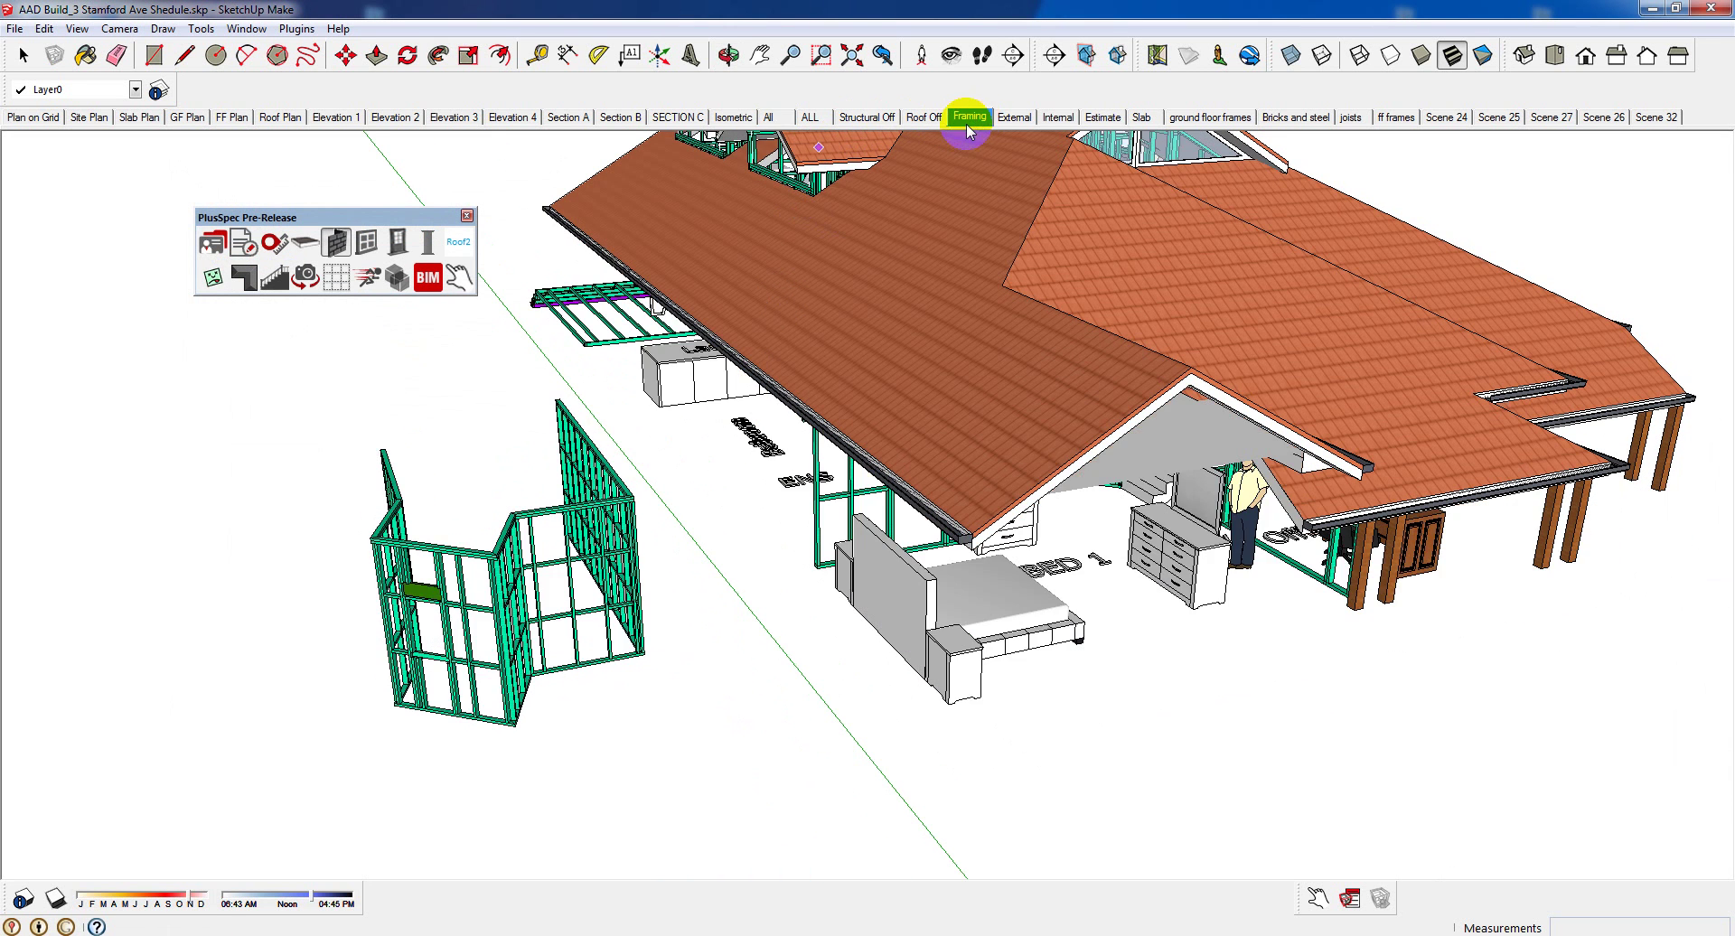
# Zoom in on the studs around the window opening, then return to the All scene
pyautogui.scroll(10, 444, 598)
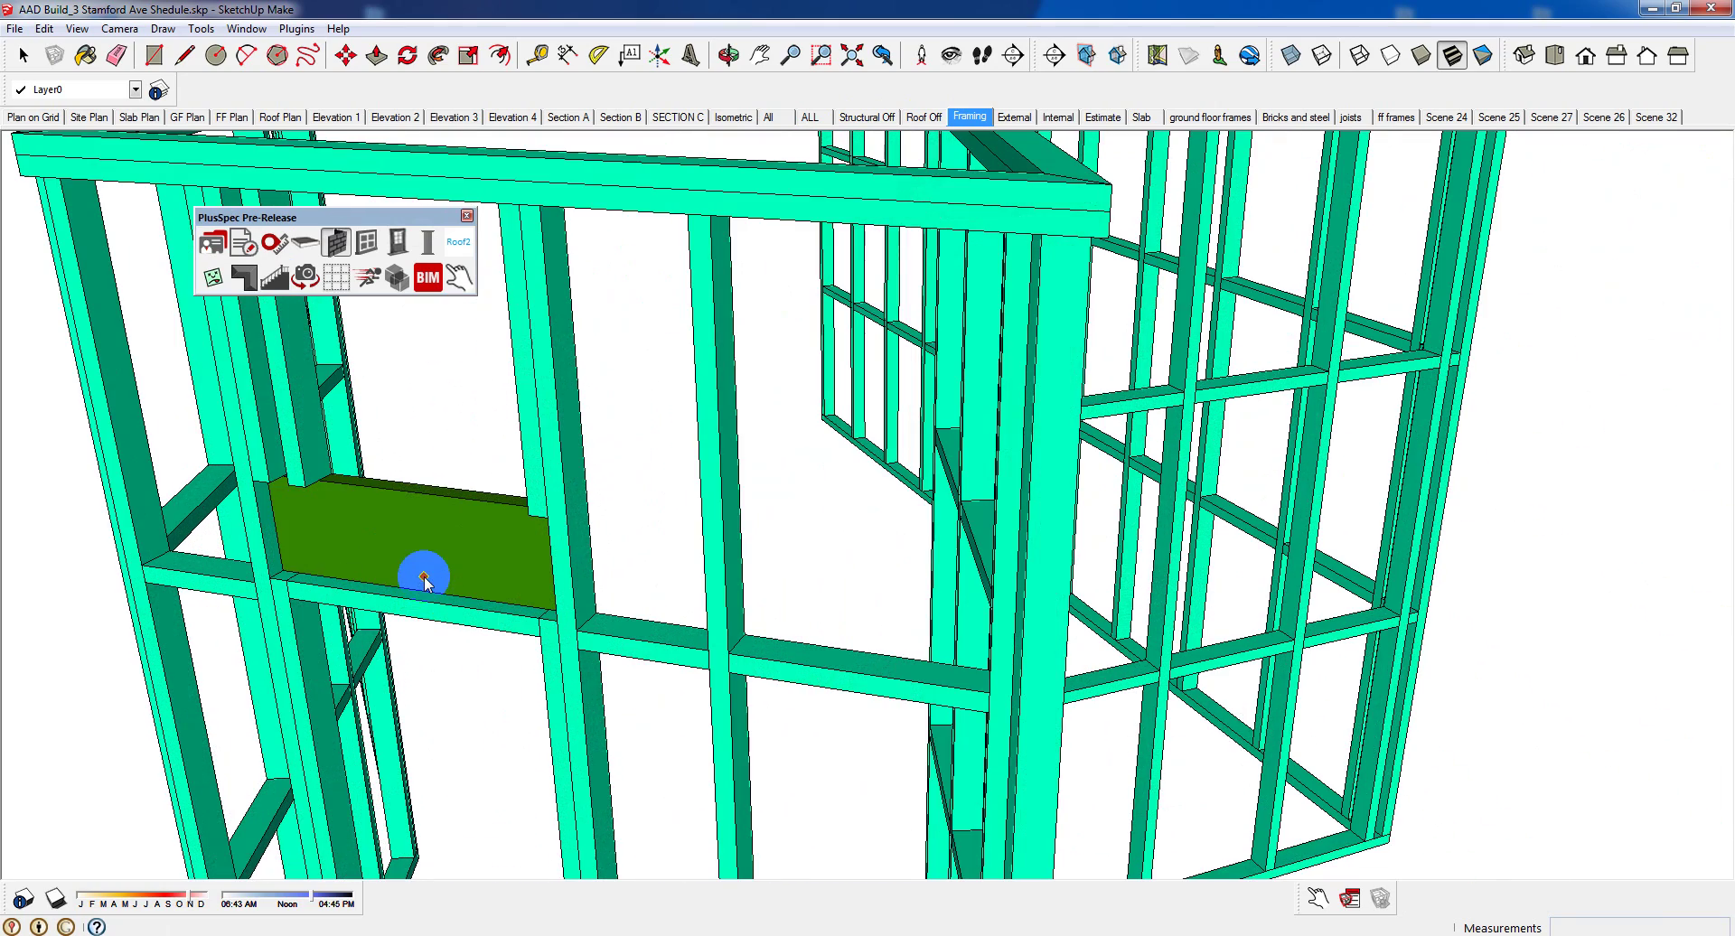
pyautogui.scroll(-10, 424, 578)
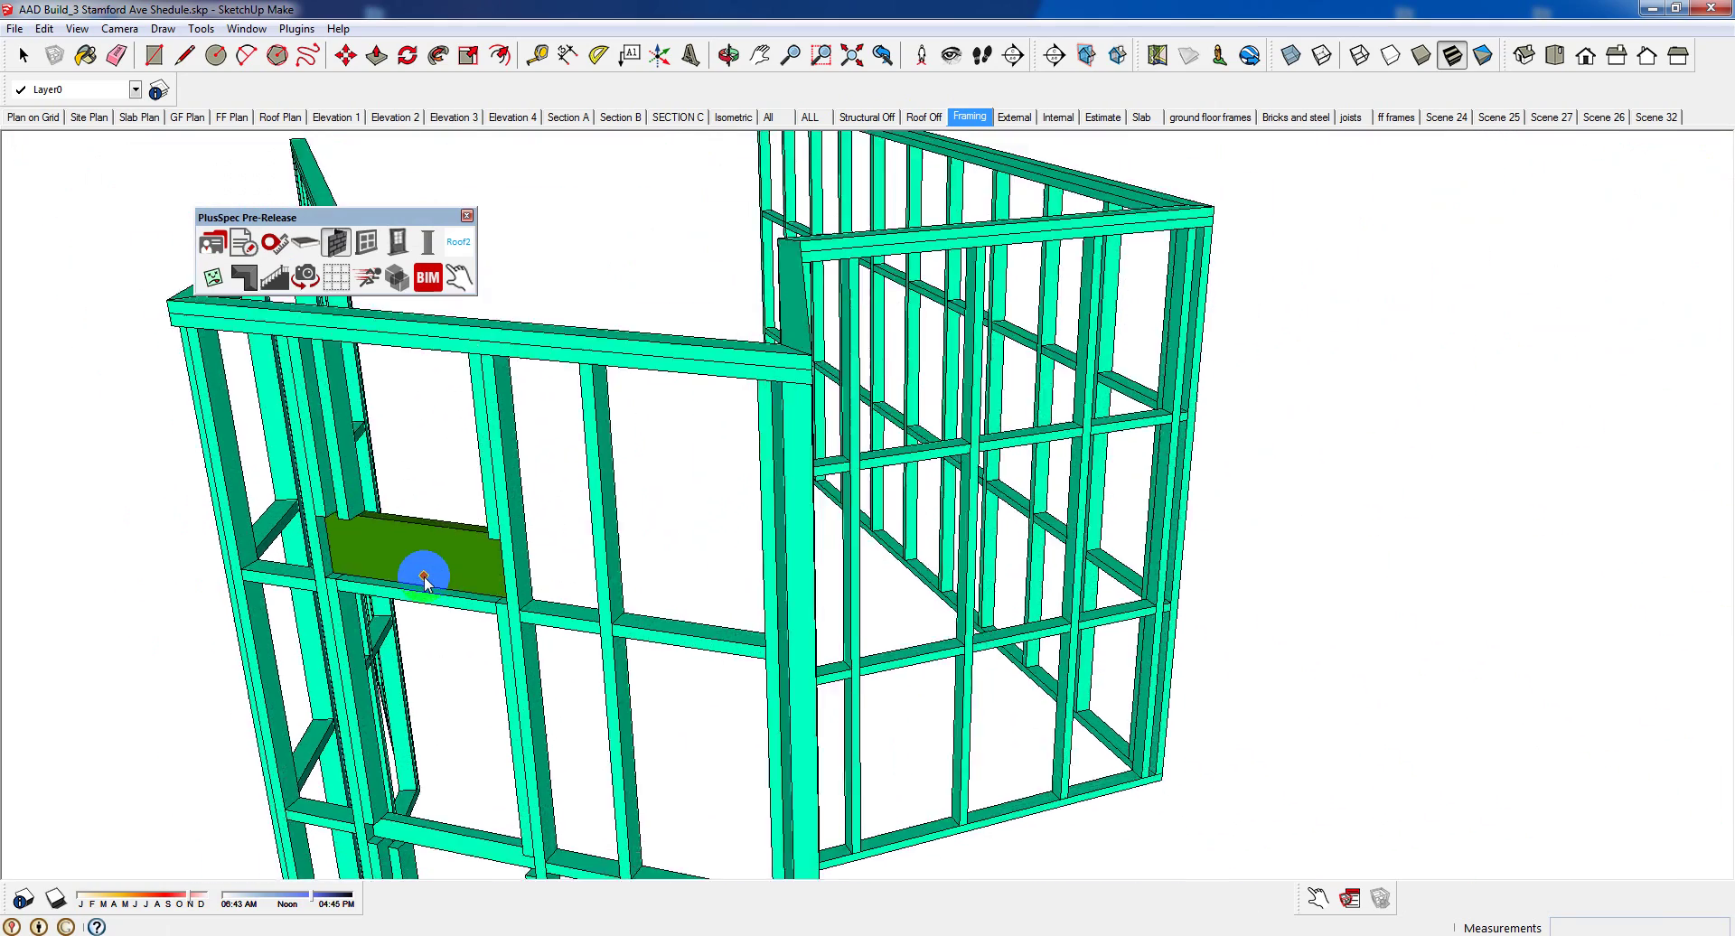
pyautogui.scroll(-2, 424, 578)
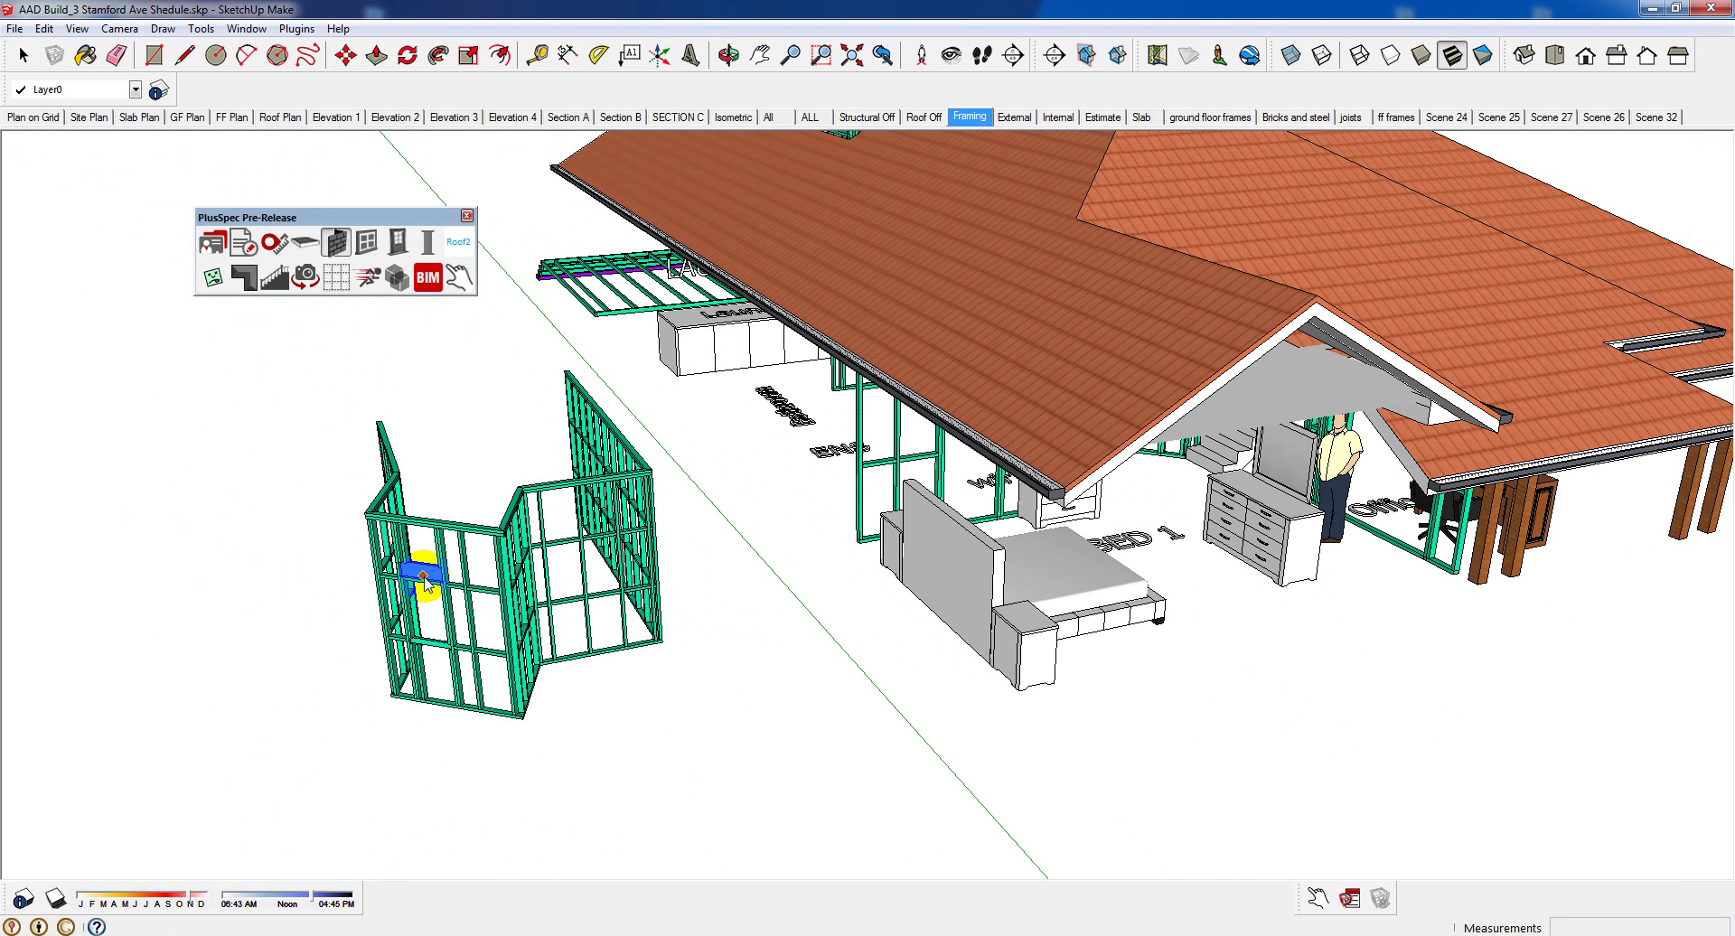
pyautogui.click(771, 118)
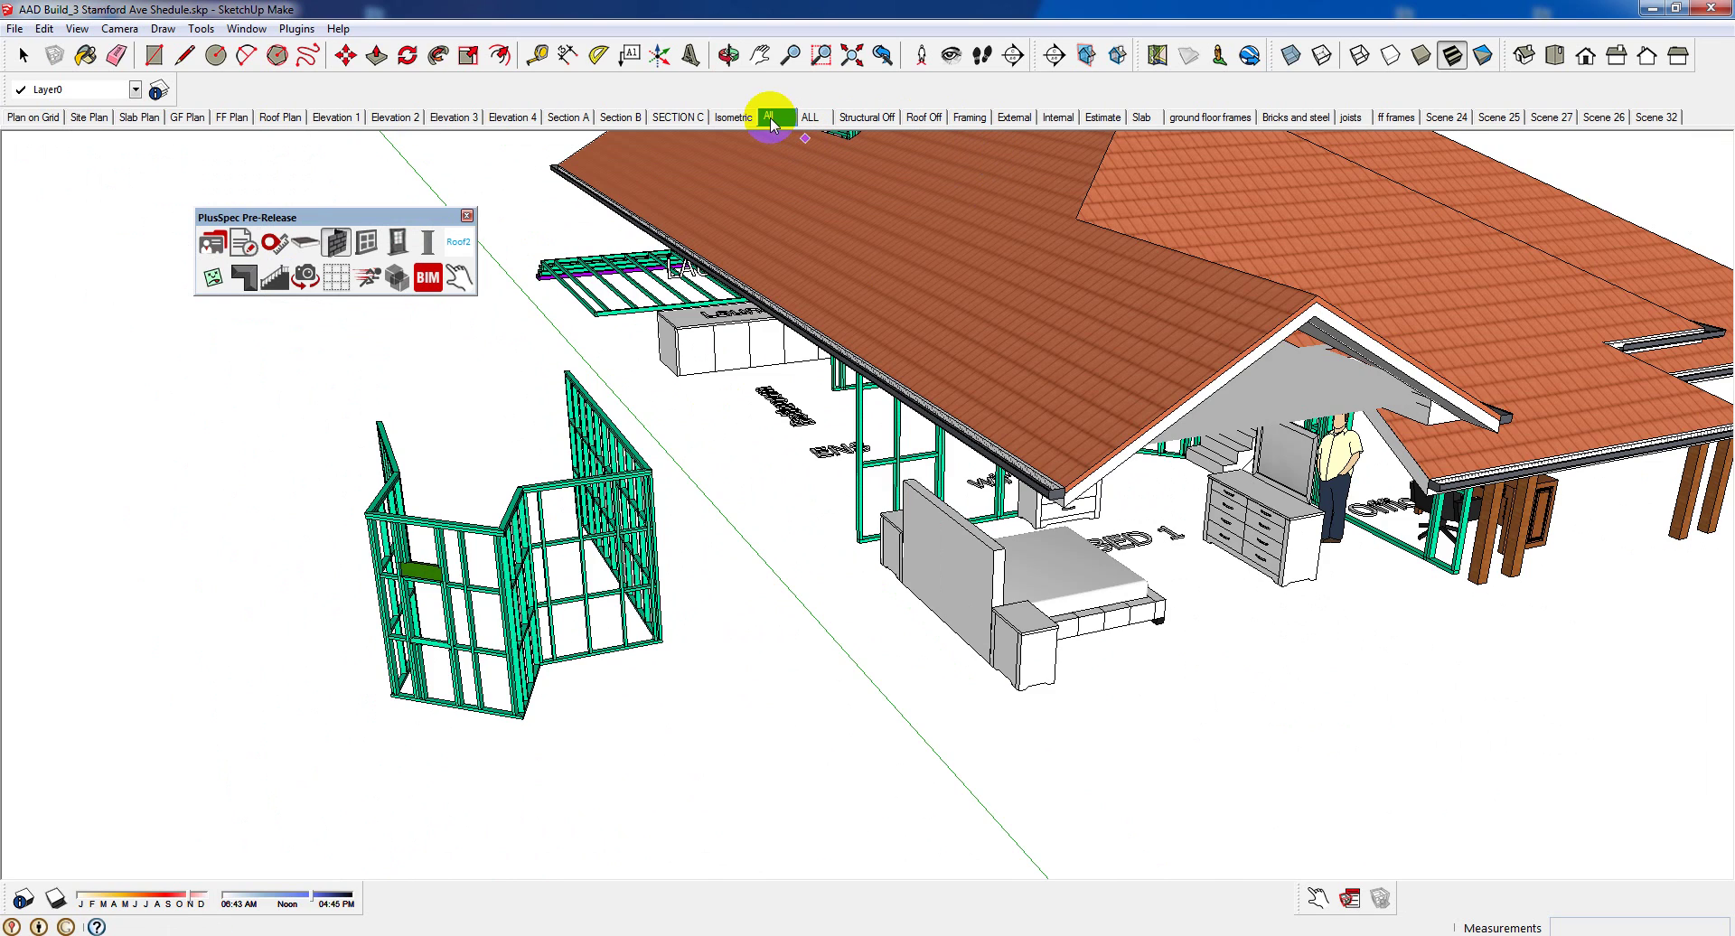
# Select and delete the new Brick Veneer wall group standing beside the house
pyautogui.moveTo(438, 667); pyautogui.dragTo(581, 607, button='middle')
pyautogui.scroll(3, 504, 667)
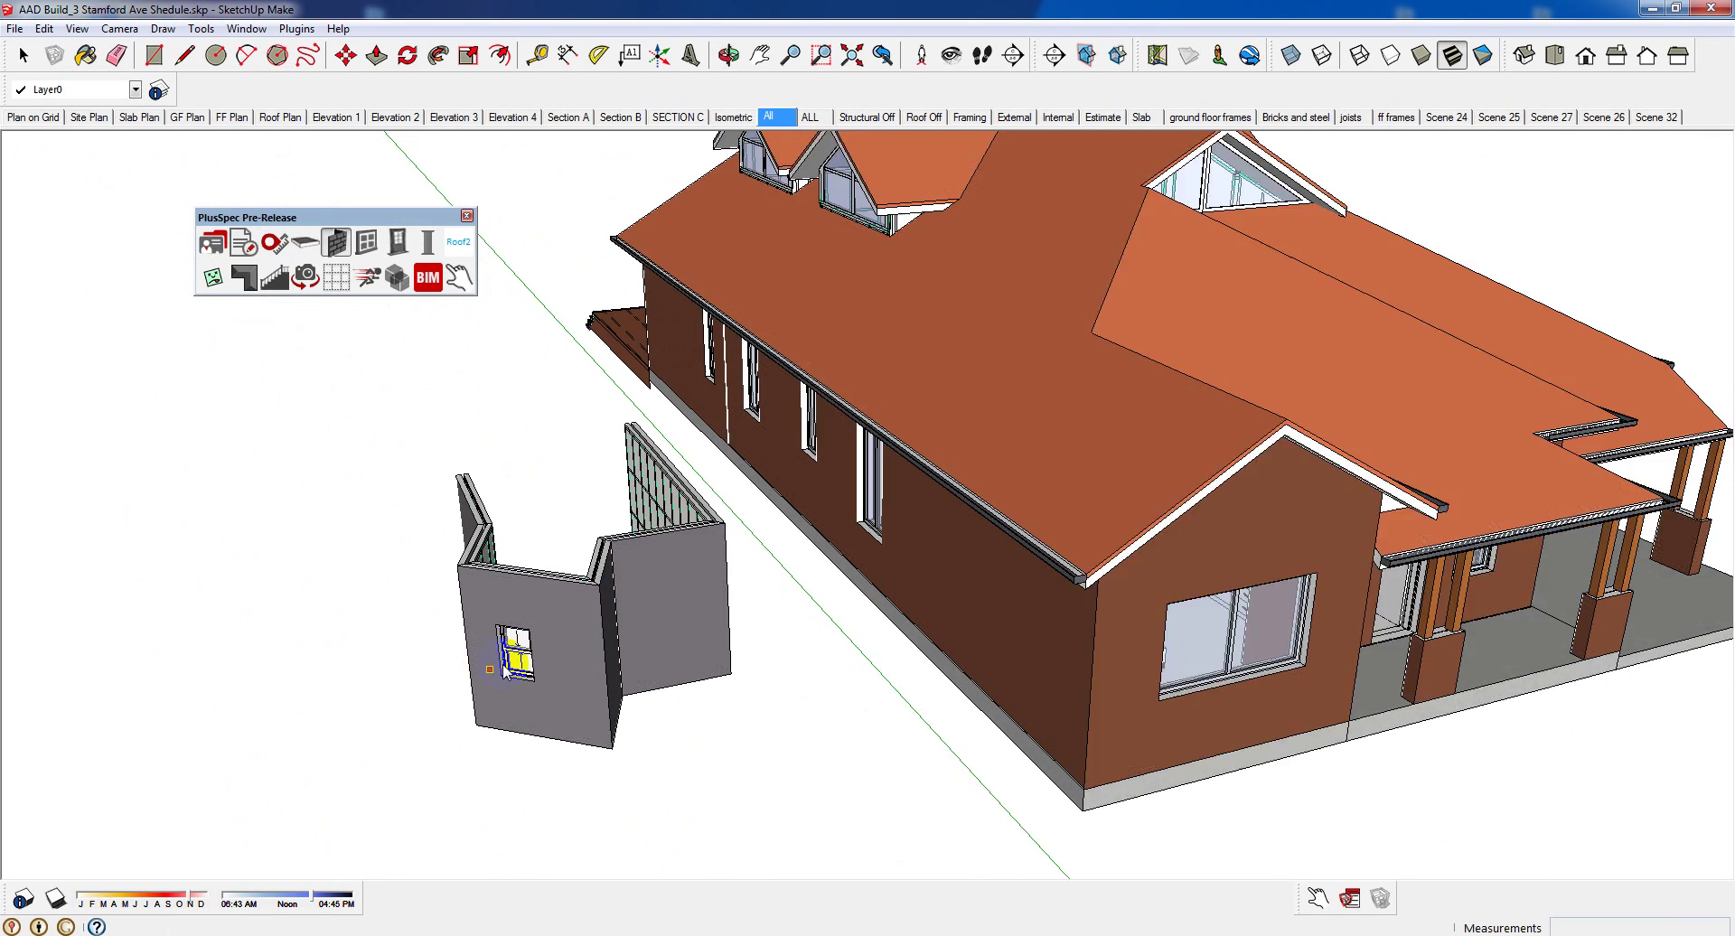
pyautogui.scroll(1, 503, 667)
pyautogui.press('space')
pyautogui.click(504, 660)
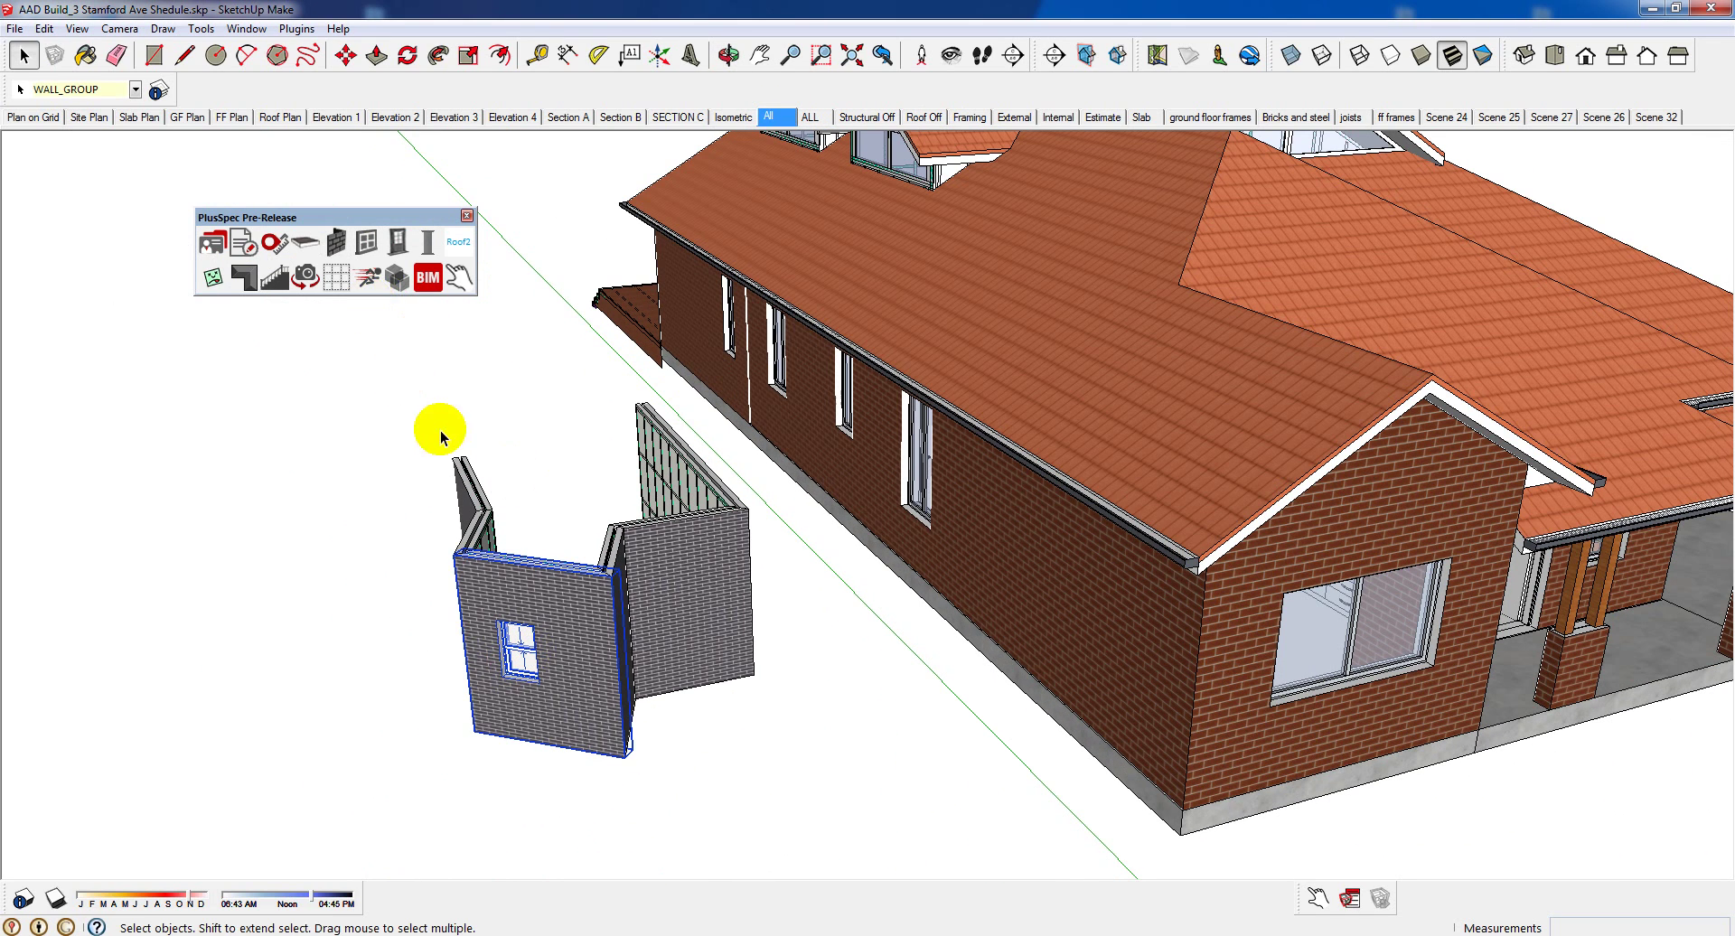
pyautogui.moveTo(723, 656); pyautogui.dragTo(748, 607, button='middle')
pyautogui.moveTo(747, 630); pyautogui.dragTo(519, 459)
pyautogui.press('Delete')
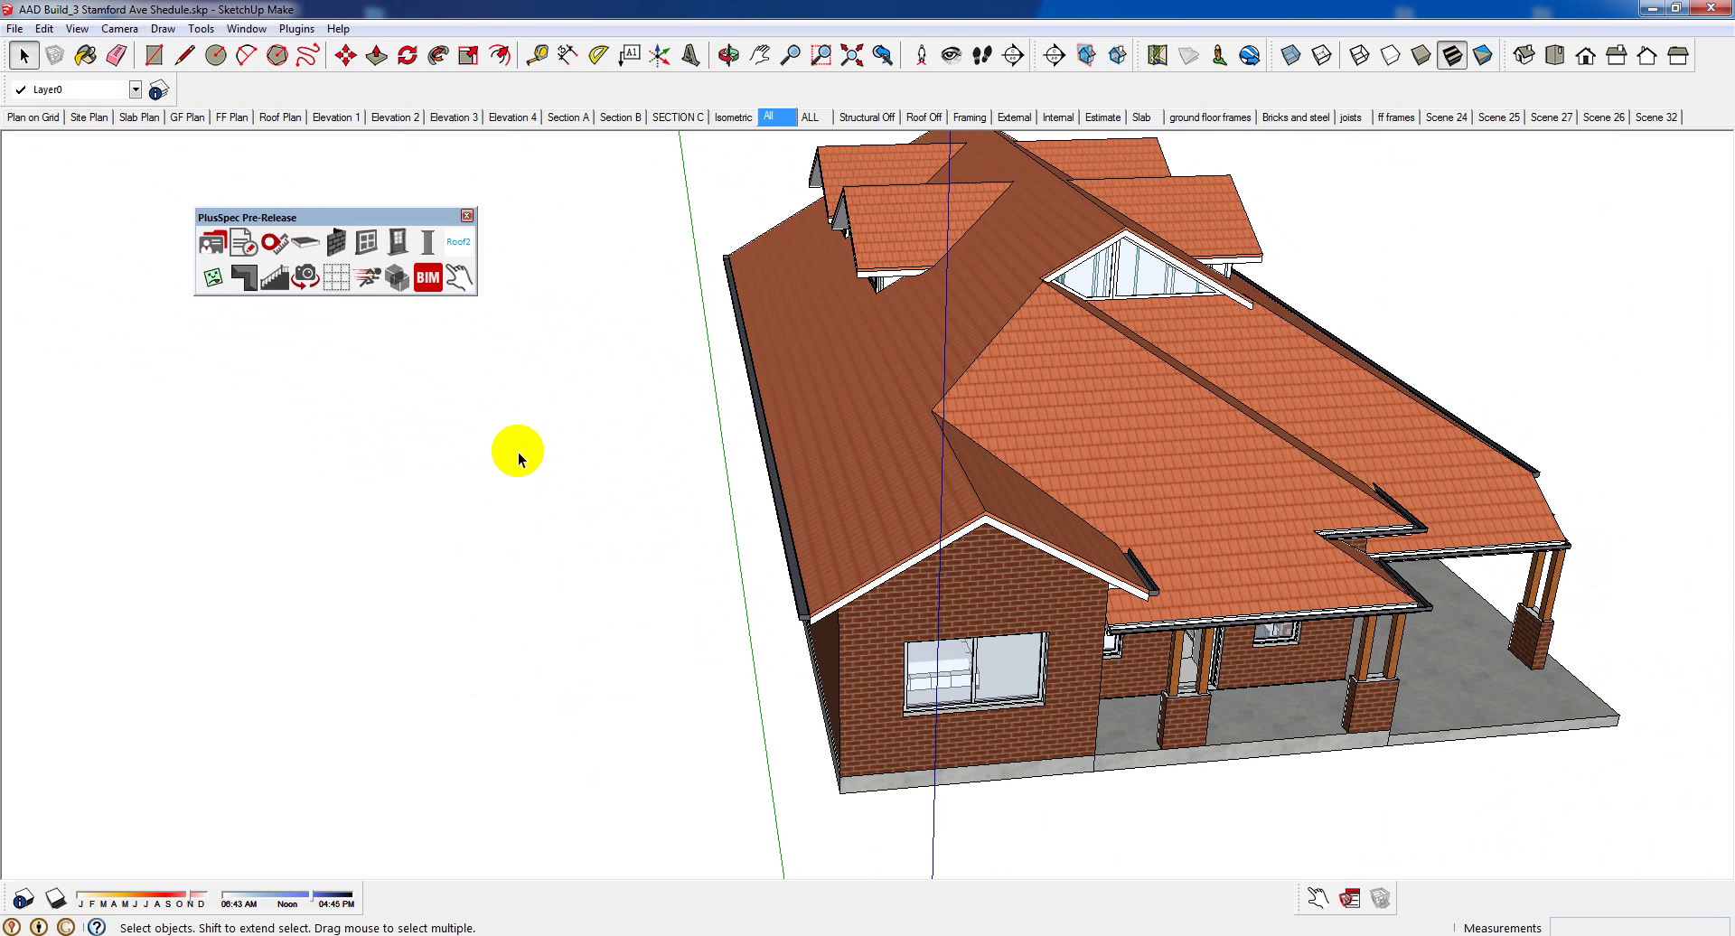
pyautogui.moveTo(930, 554); pyautogui.dragTo(543, 485, button='middle')
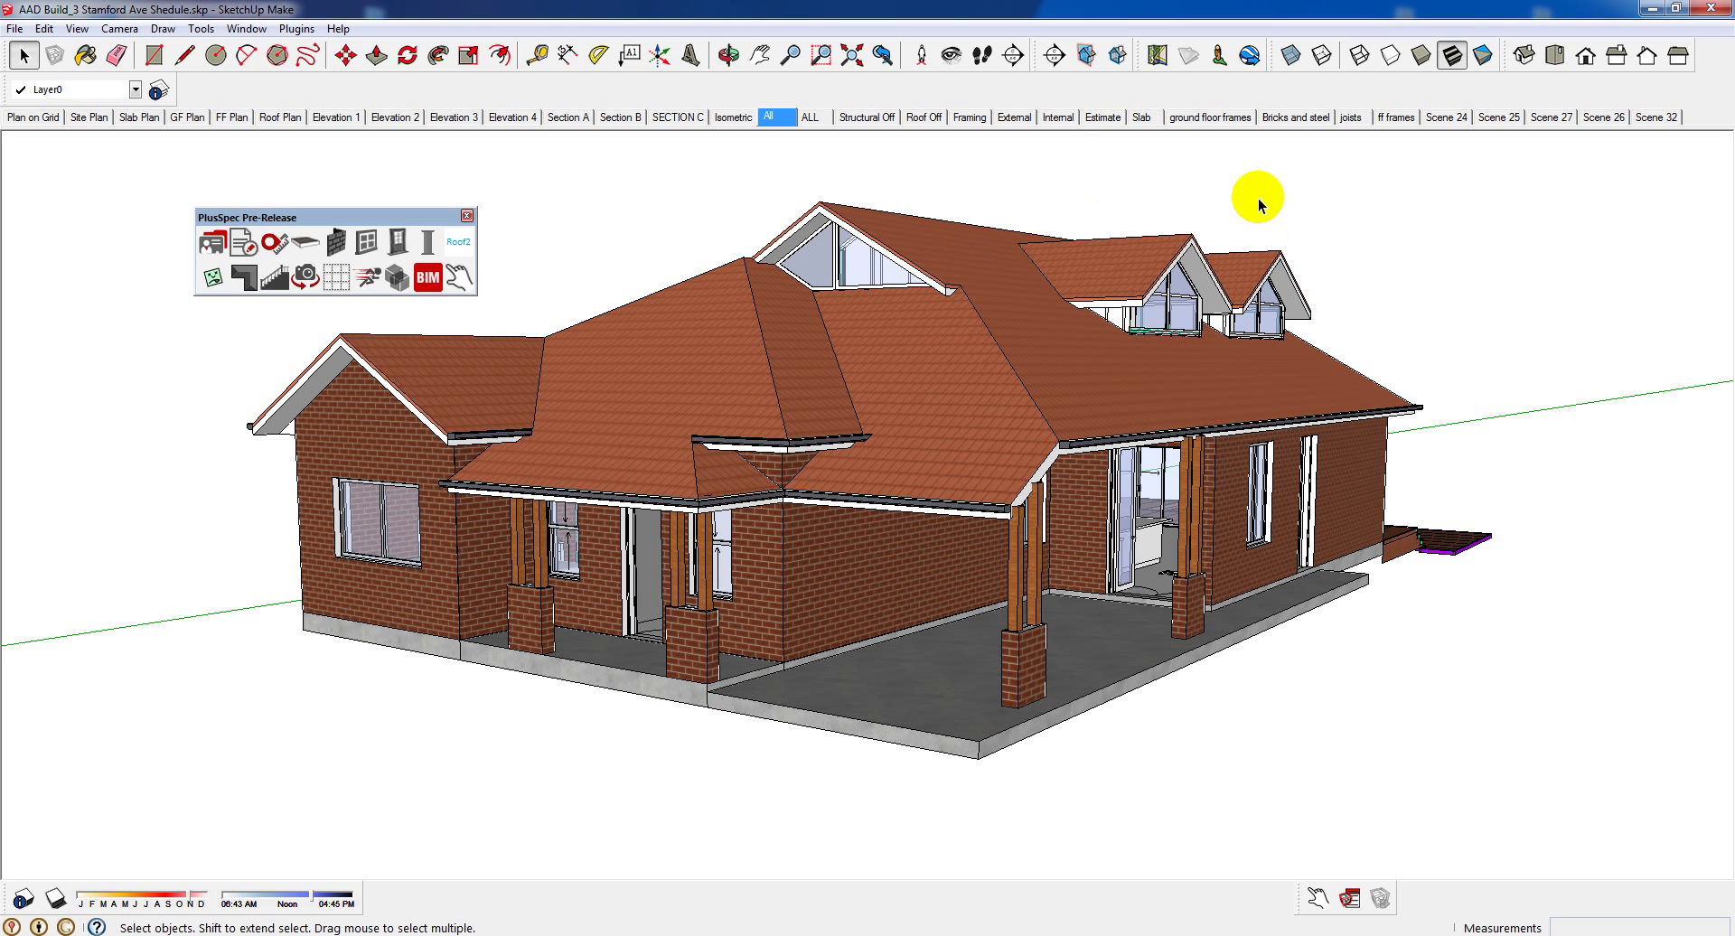
# Switch to the Bricks and steel scene and zoom in on the crossing beams
pyautogui.click(1295, 119)
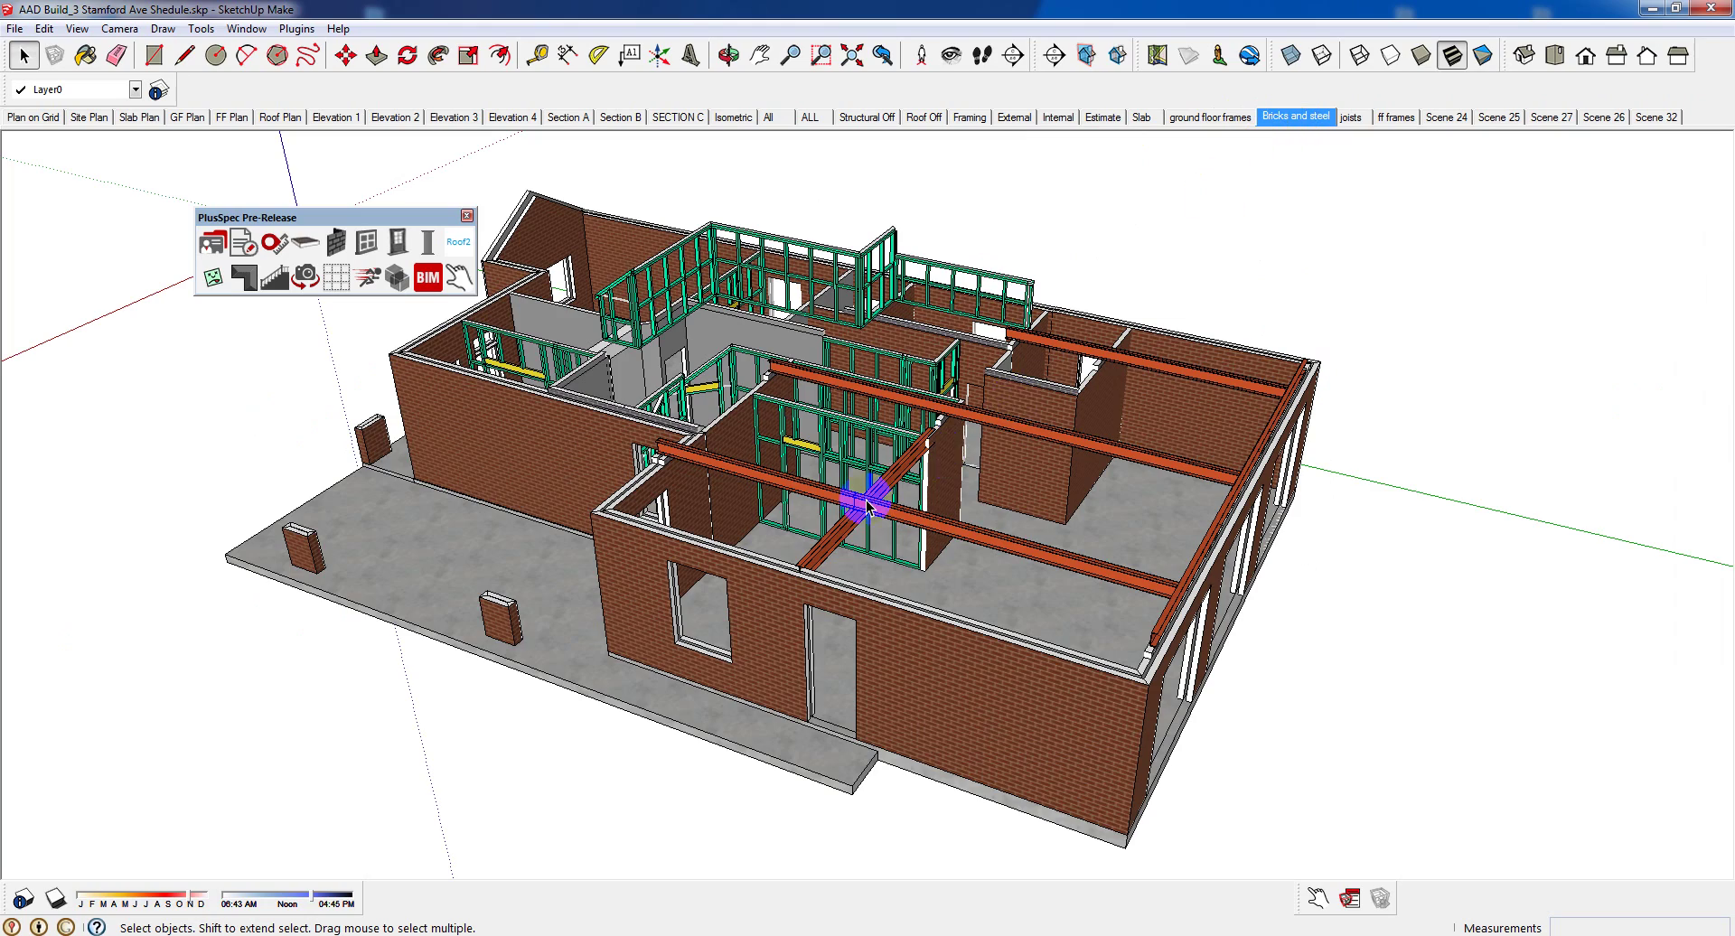
pyautogui.scroll(4, 866, 506)
pyautogui.scroll(6, 866, 506)
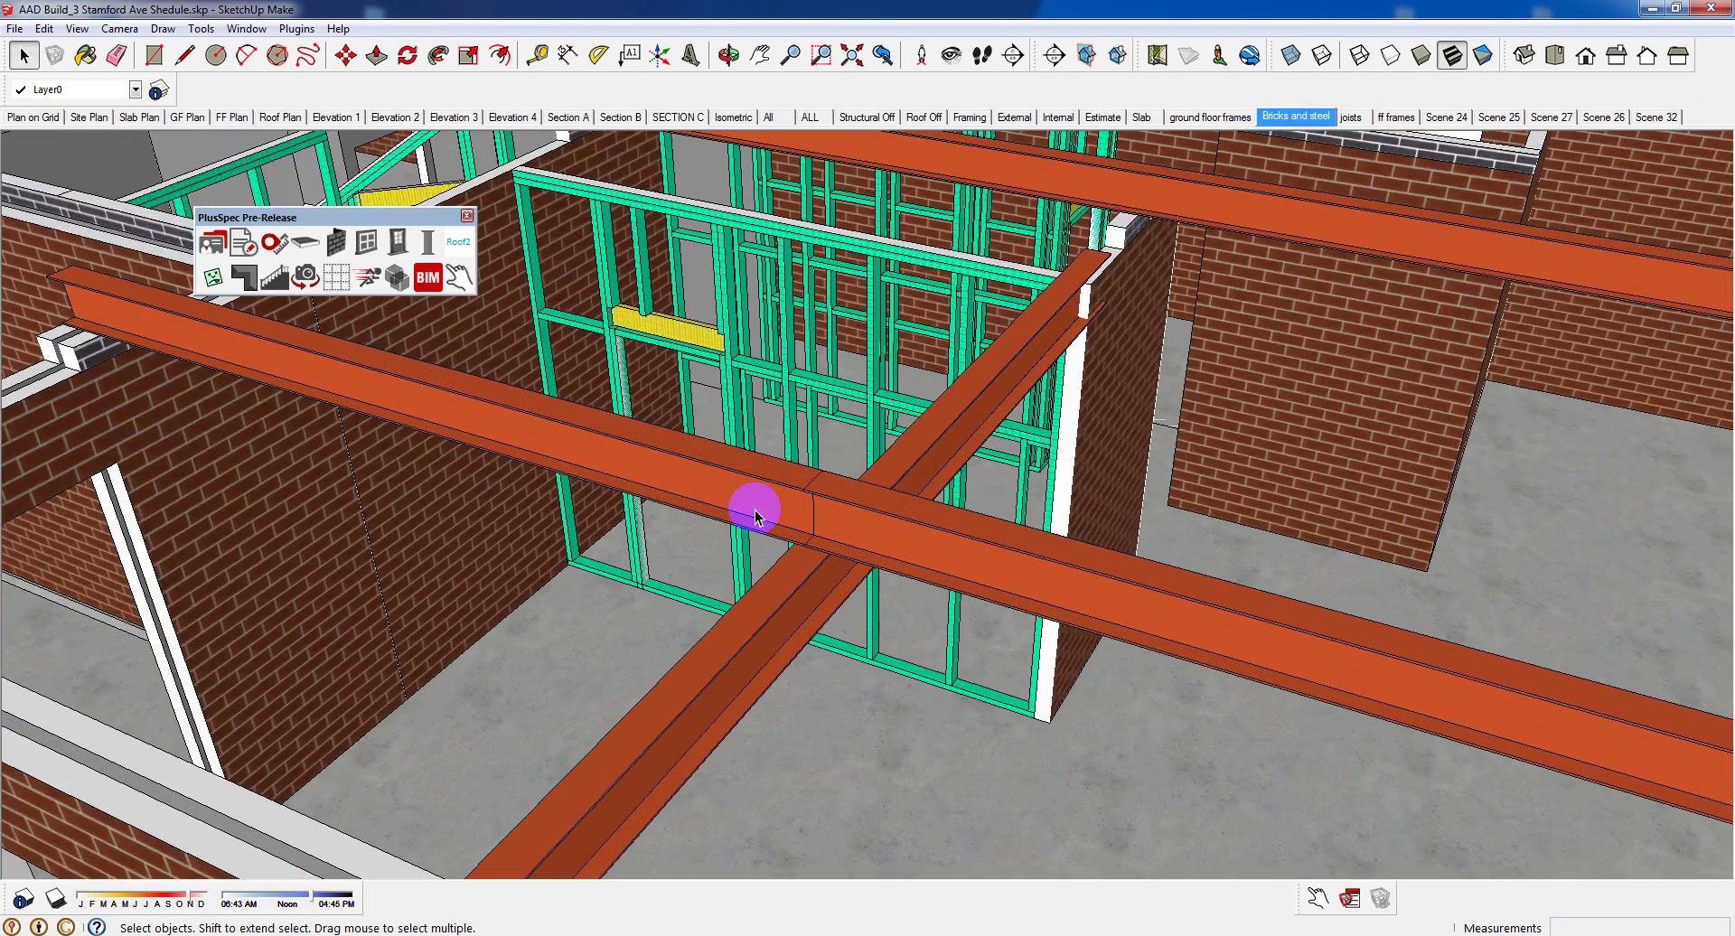
pyautogui.scroll(-10, 755, 513)
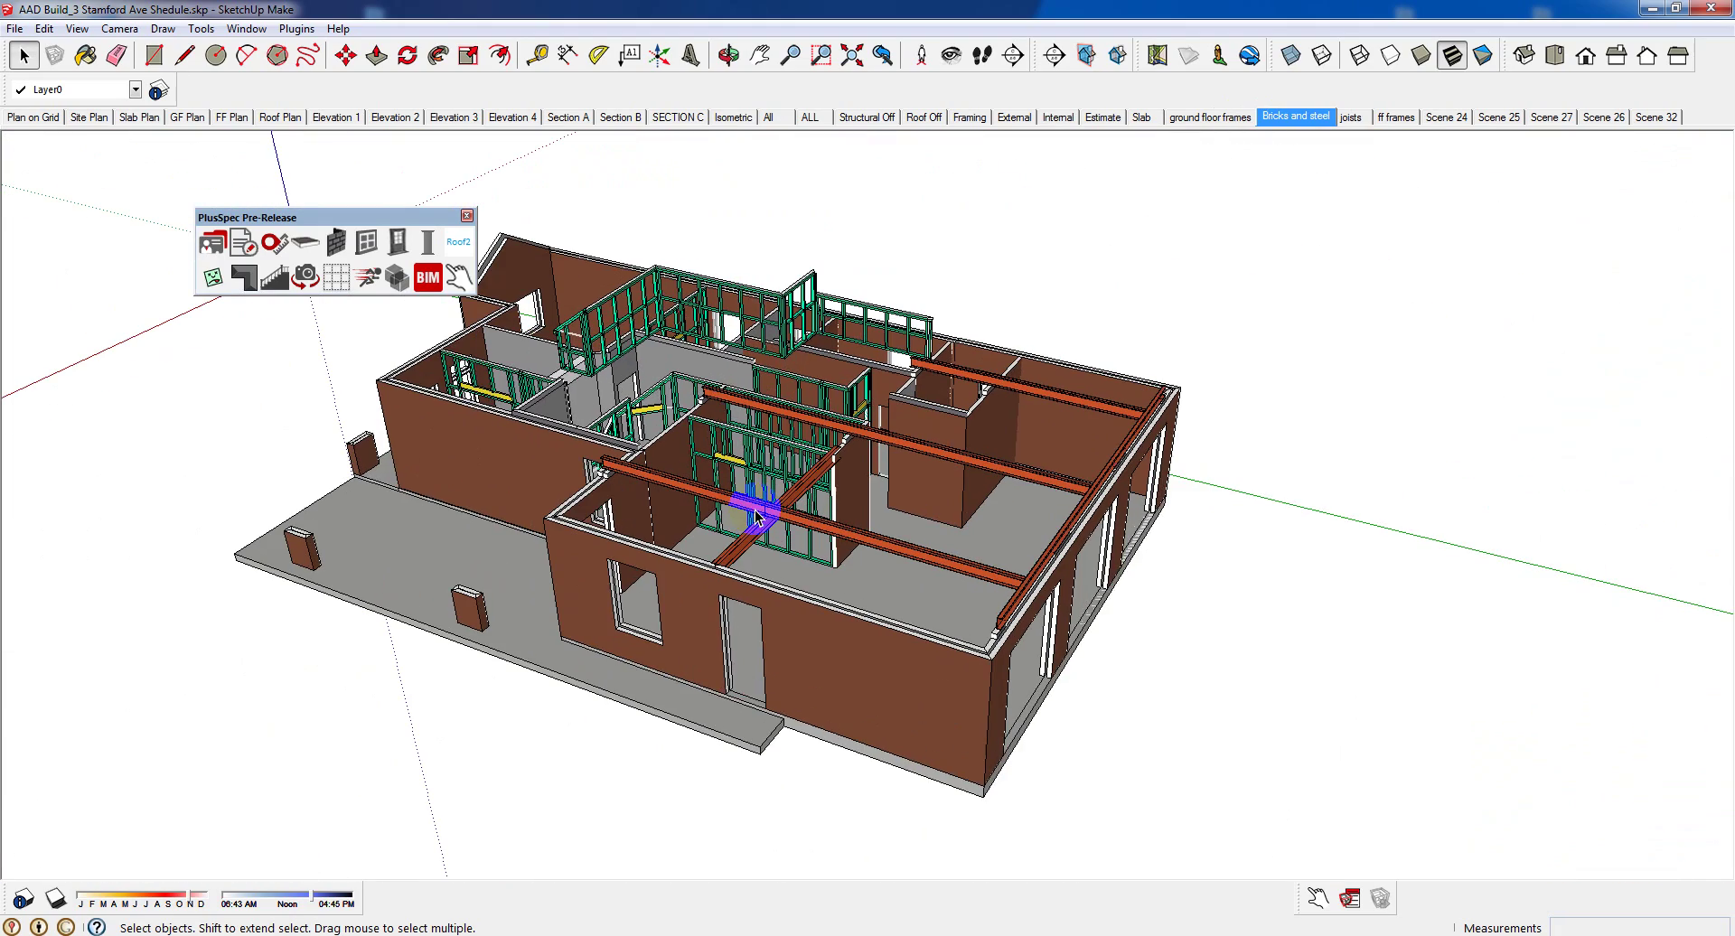
# Add a leader text note on a steel beam reading 'Change the size'
pyautogui.click(630, 54)
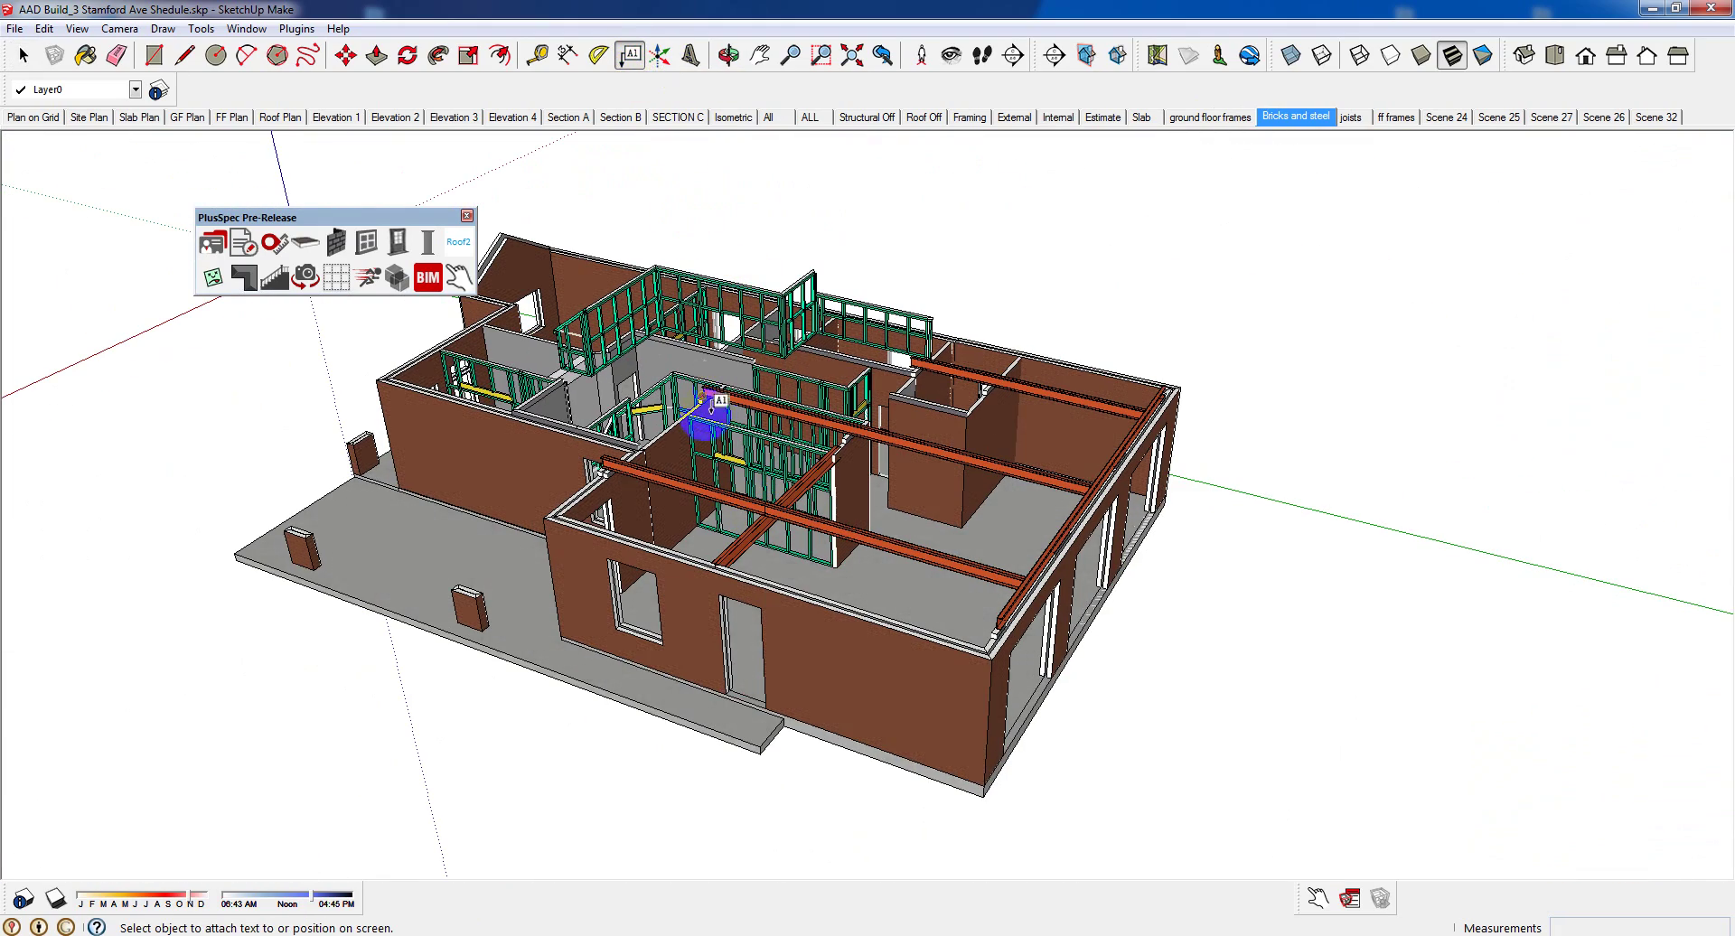
pyautogui.click(680, 480)
pyautogui.click(362, 696)
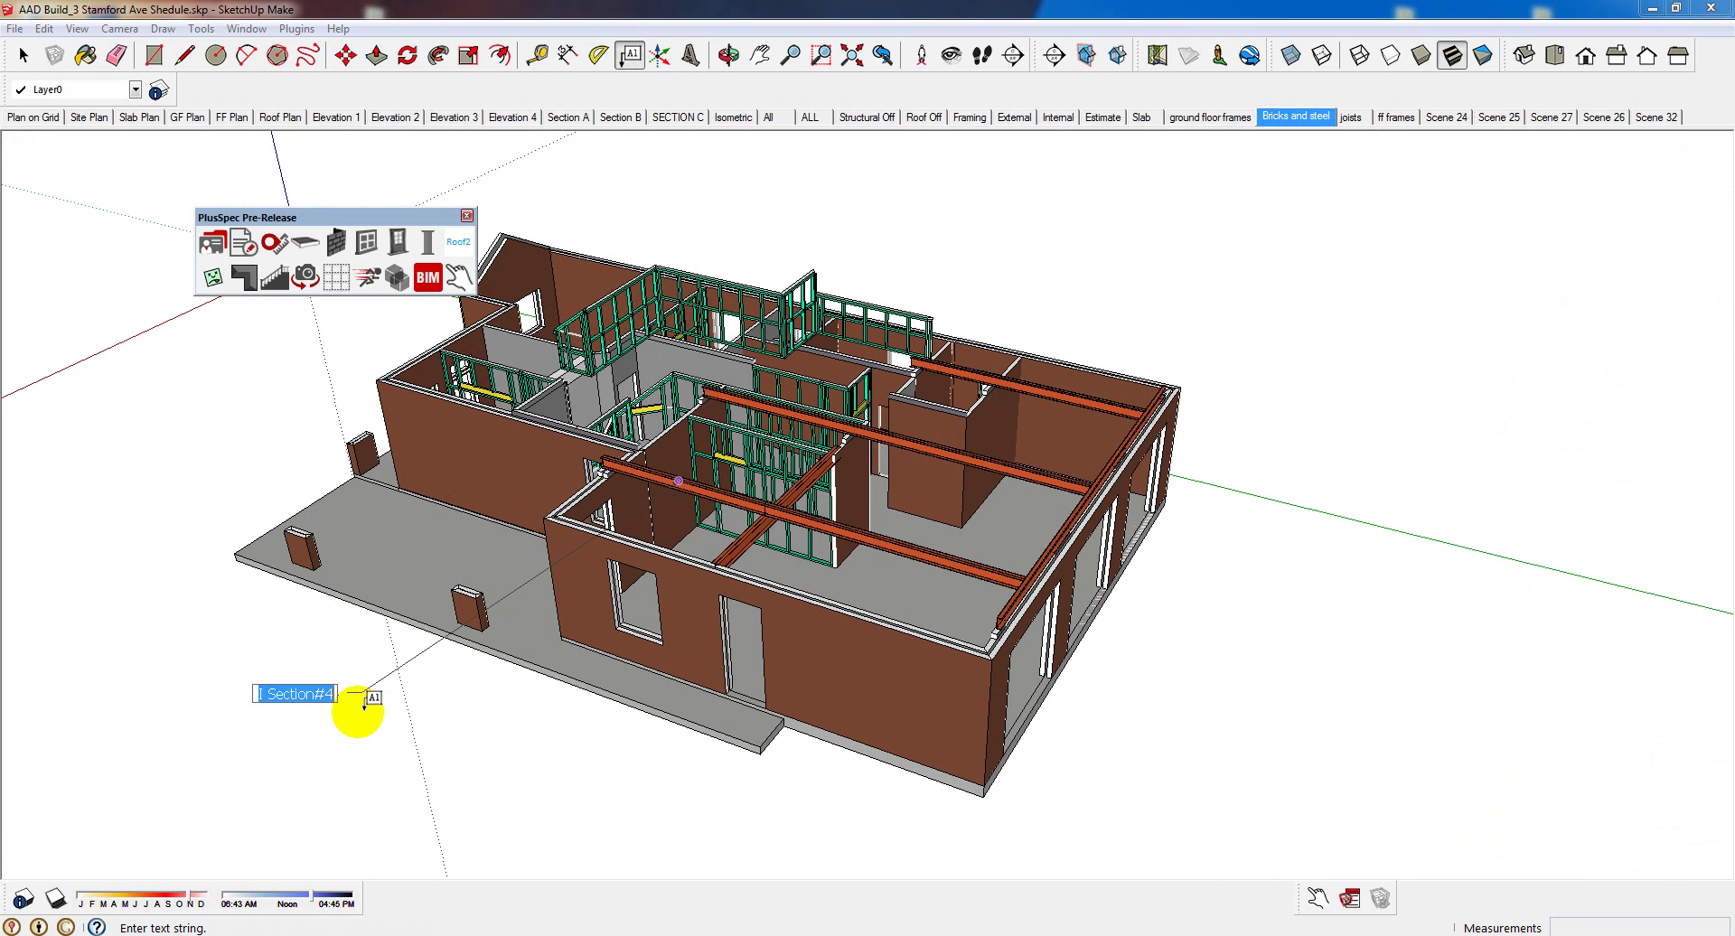
pyautogui.write('S')
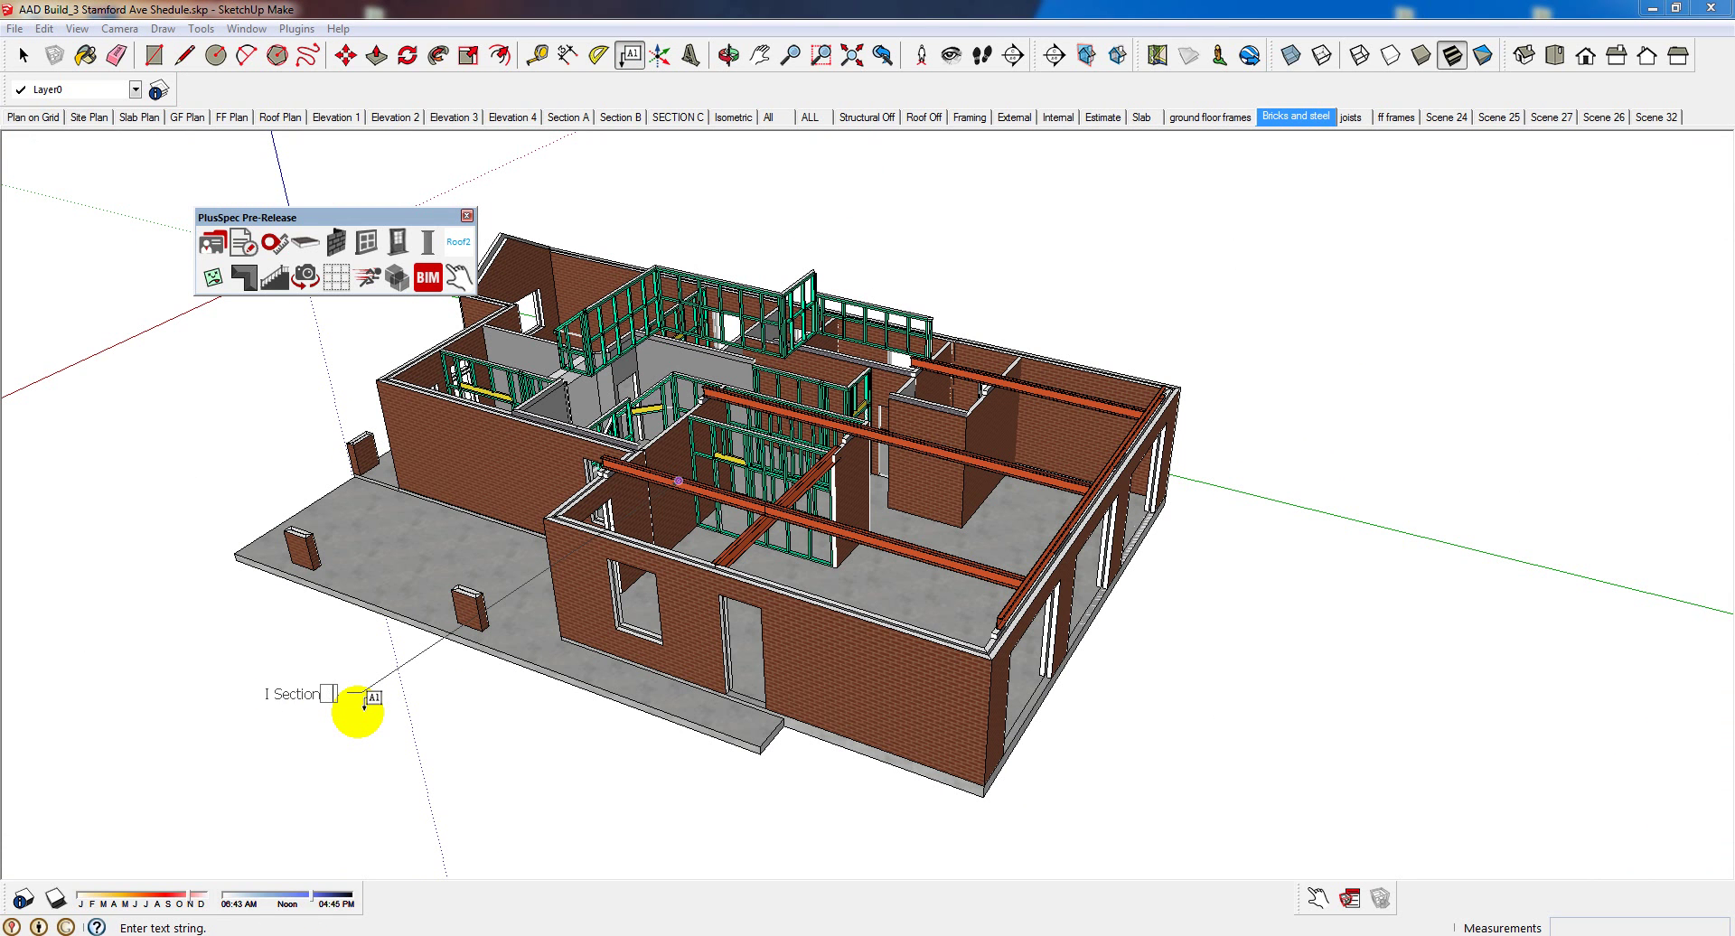
pyautogui.write('hange the size')
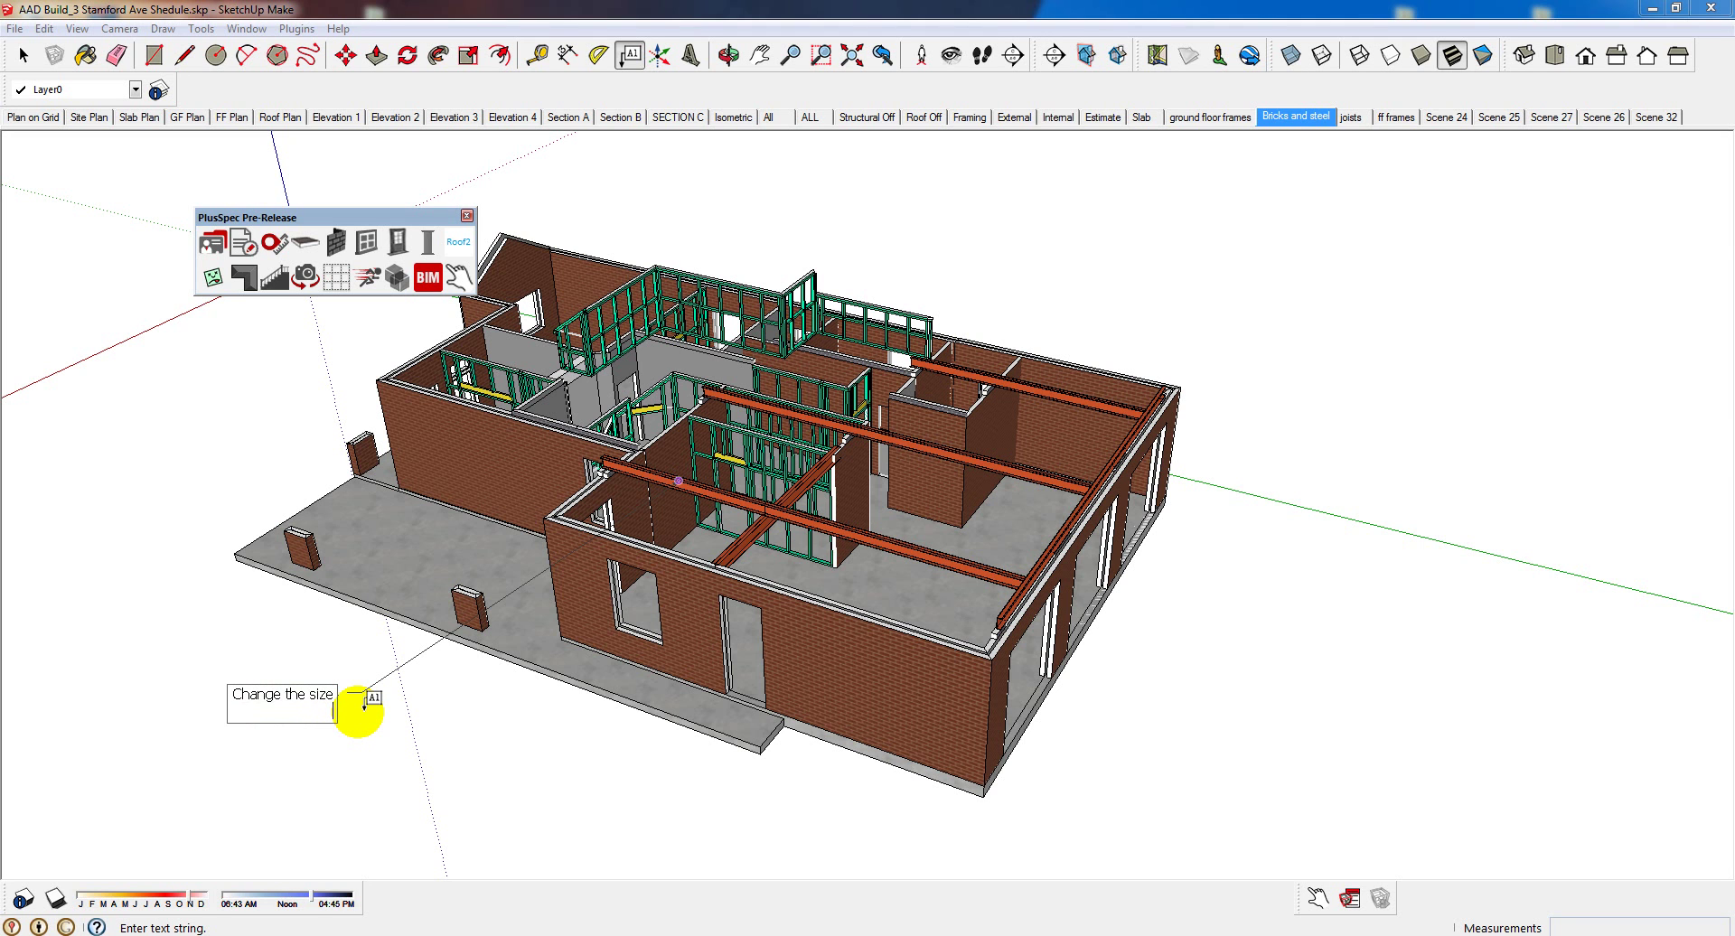
pyautogui.click(386, 705)
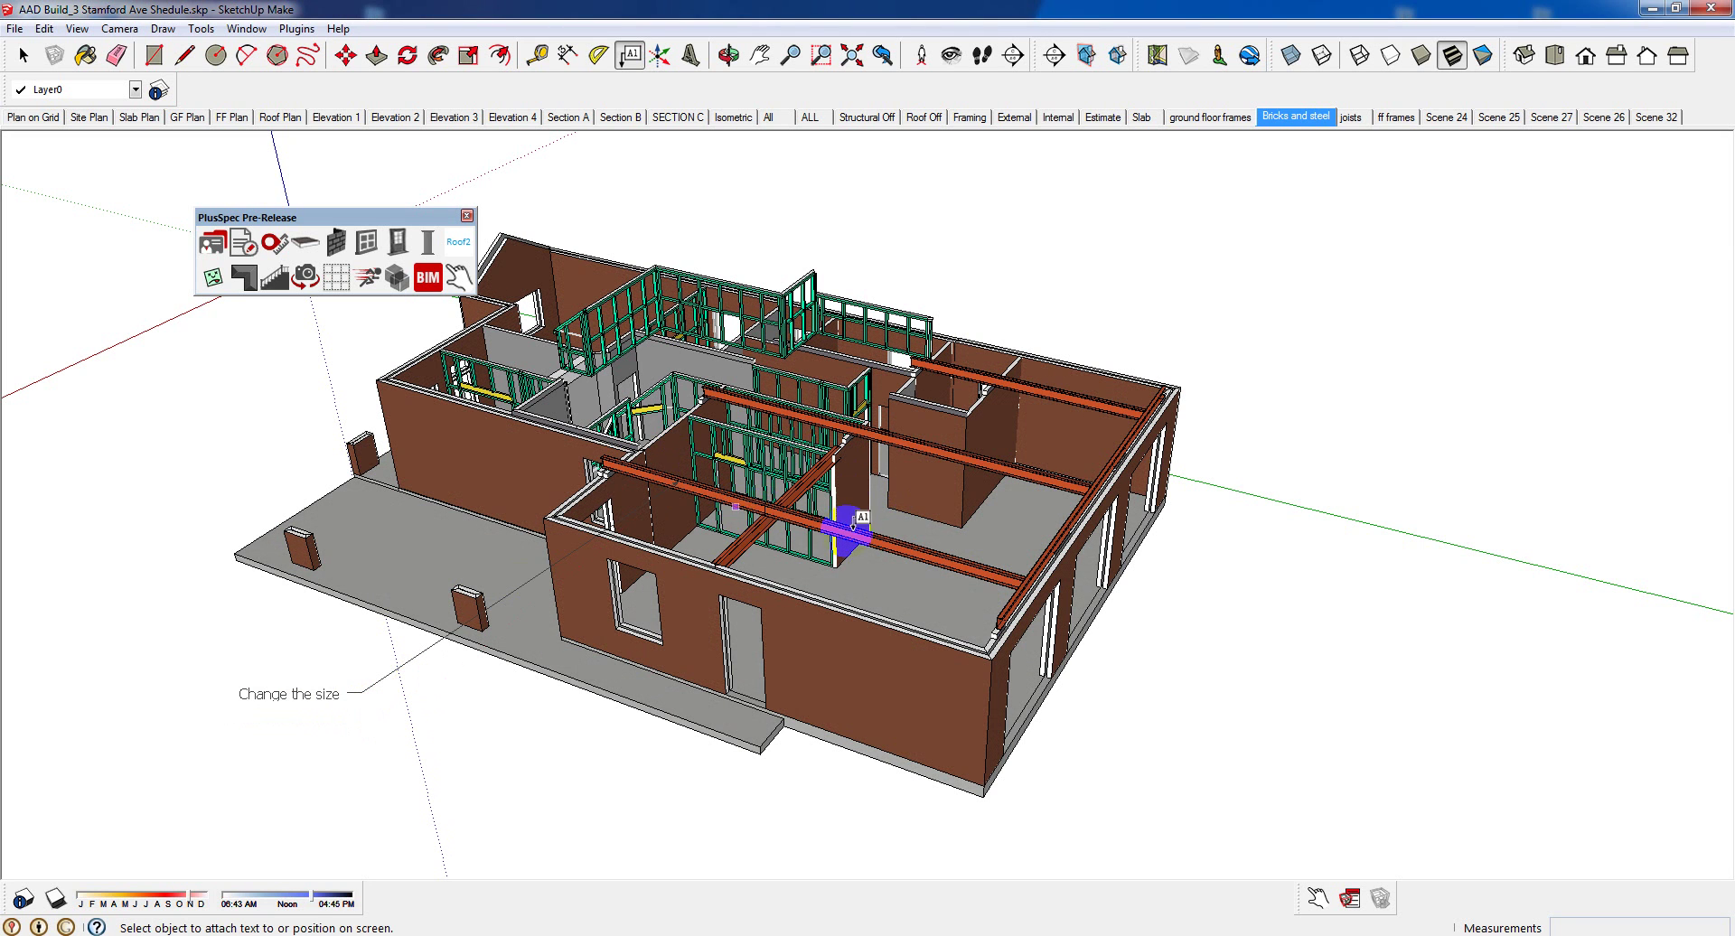
# View the model from the top with parallel projection
pyautogui.click(1554, 54)
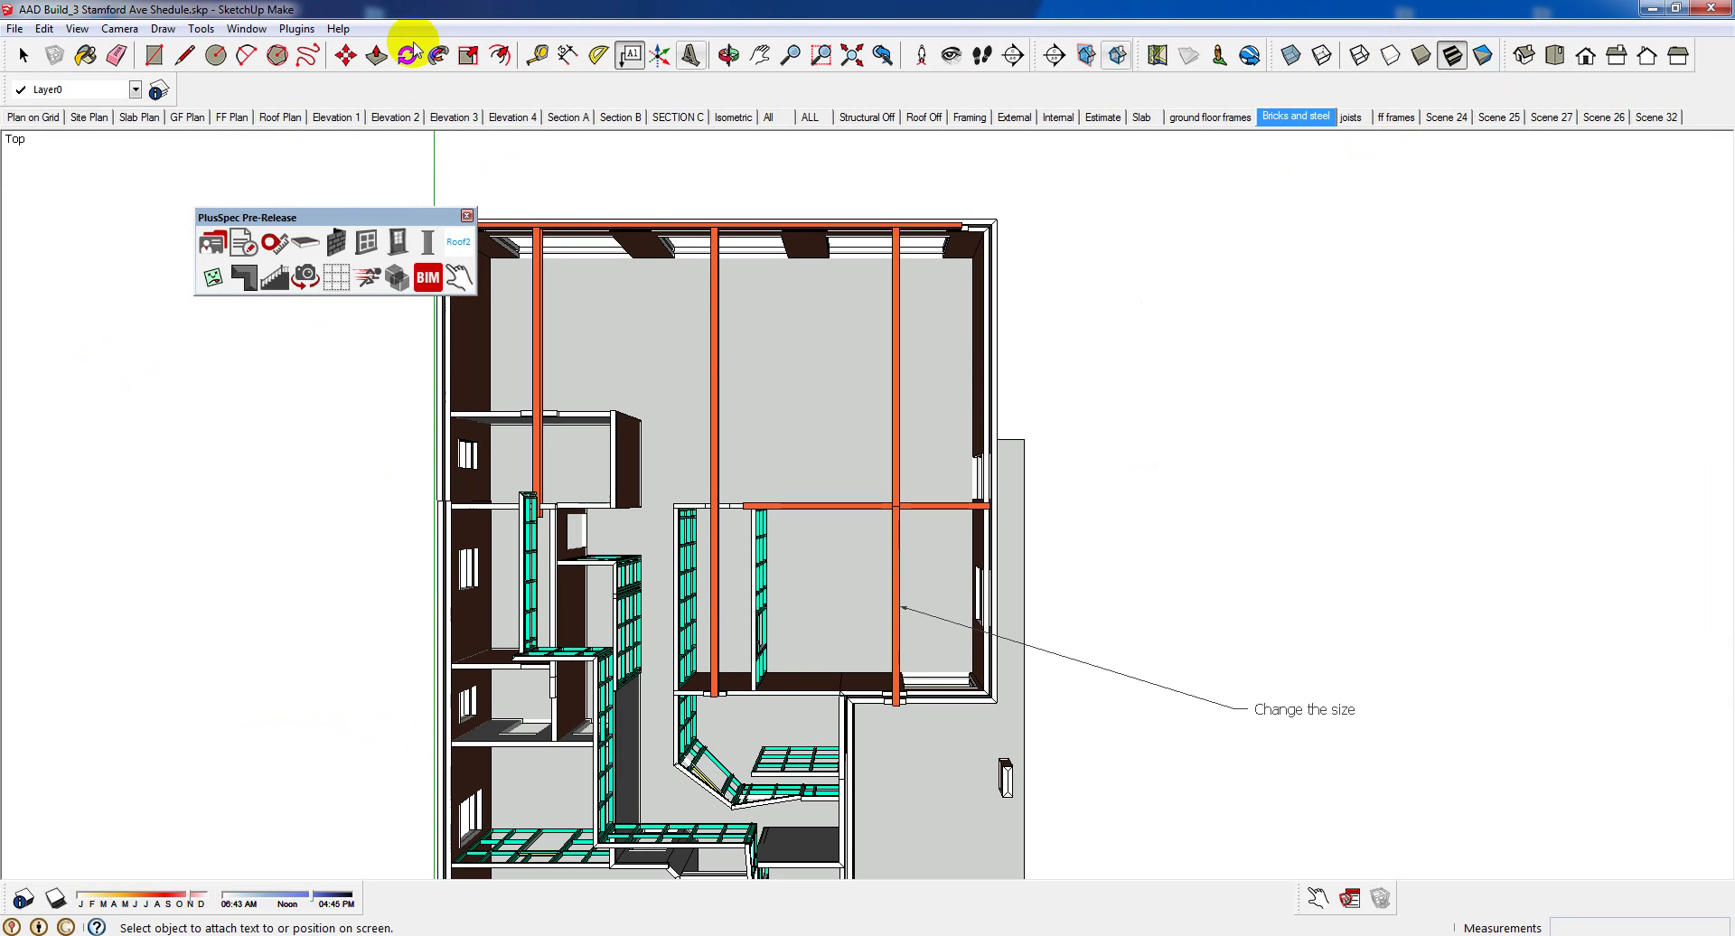
pyautogui.click(120, 28)
pyautogui.click(181, 116)
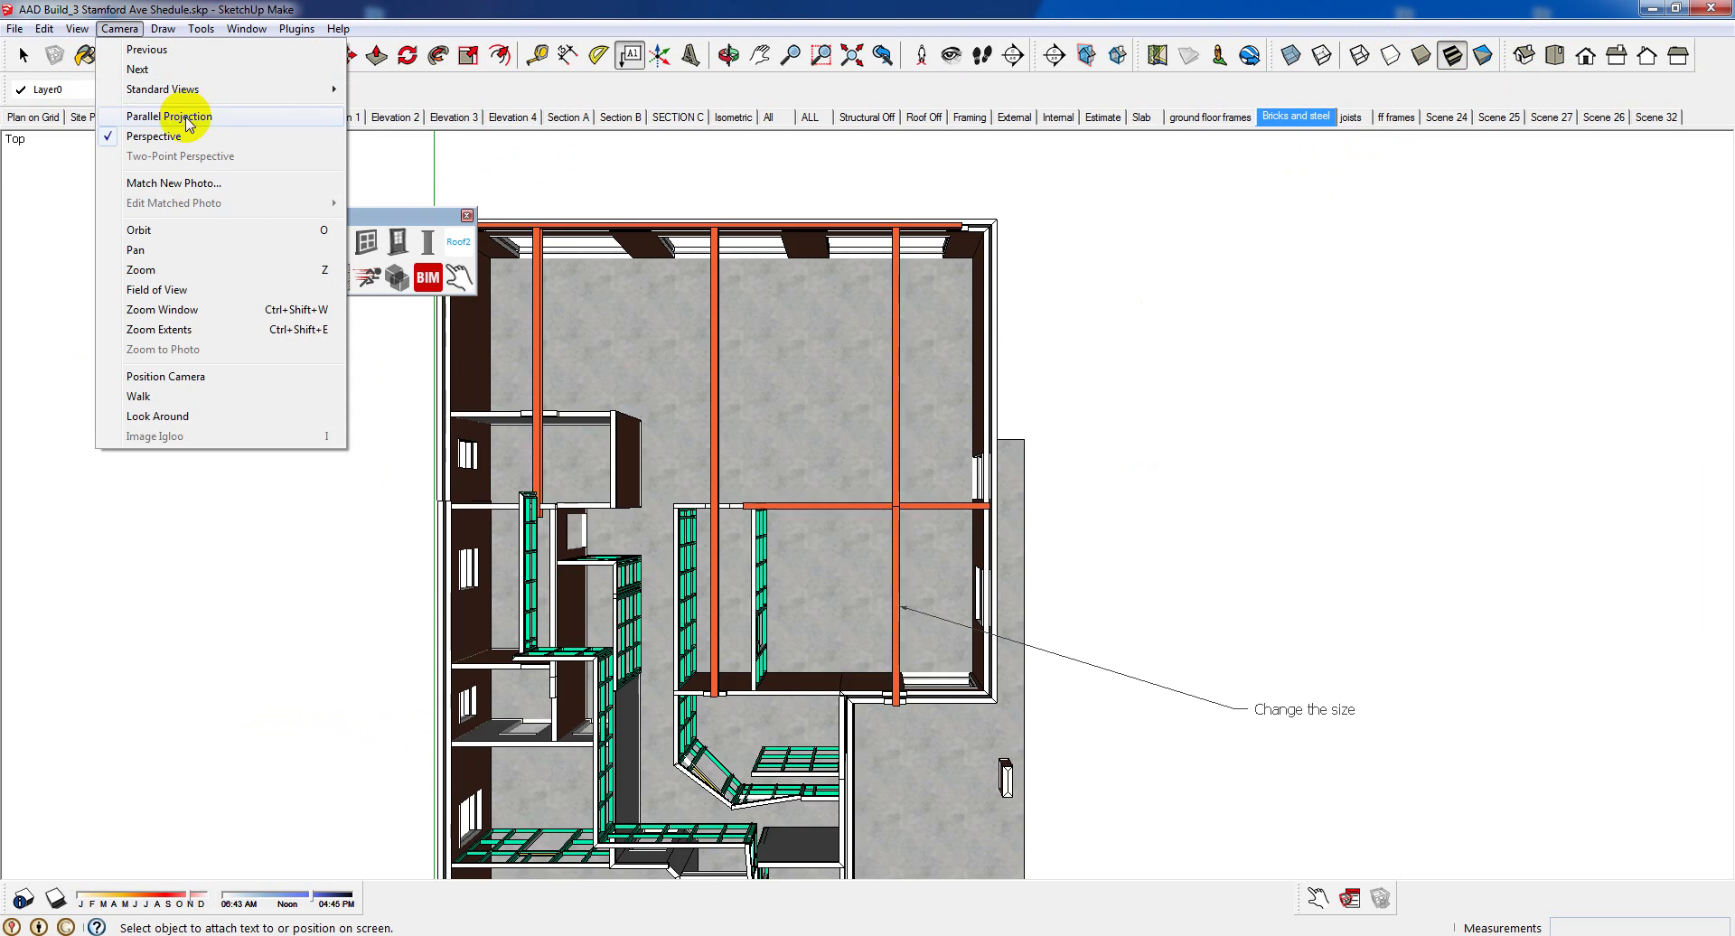
pyautogui.scroll(-2, 723, 366)
pyautogui.press('space')
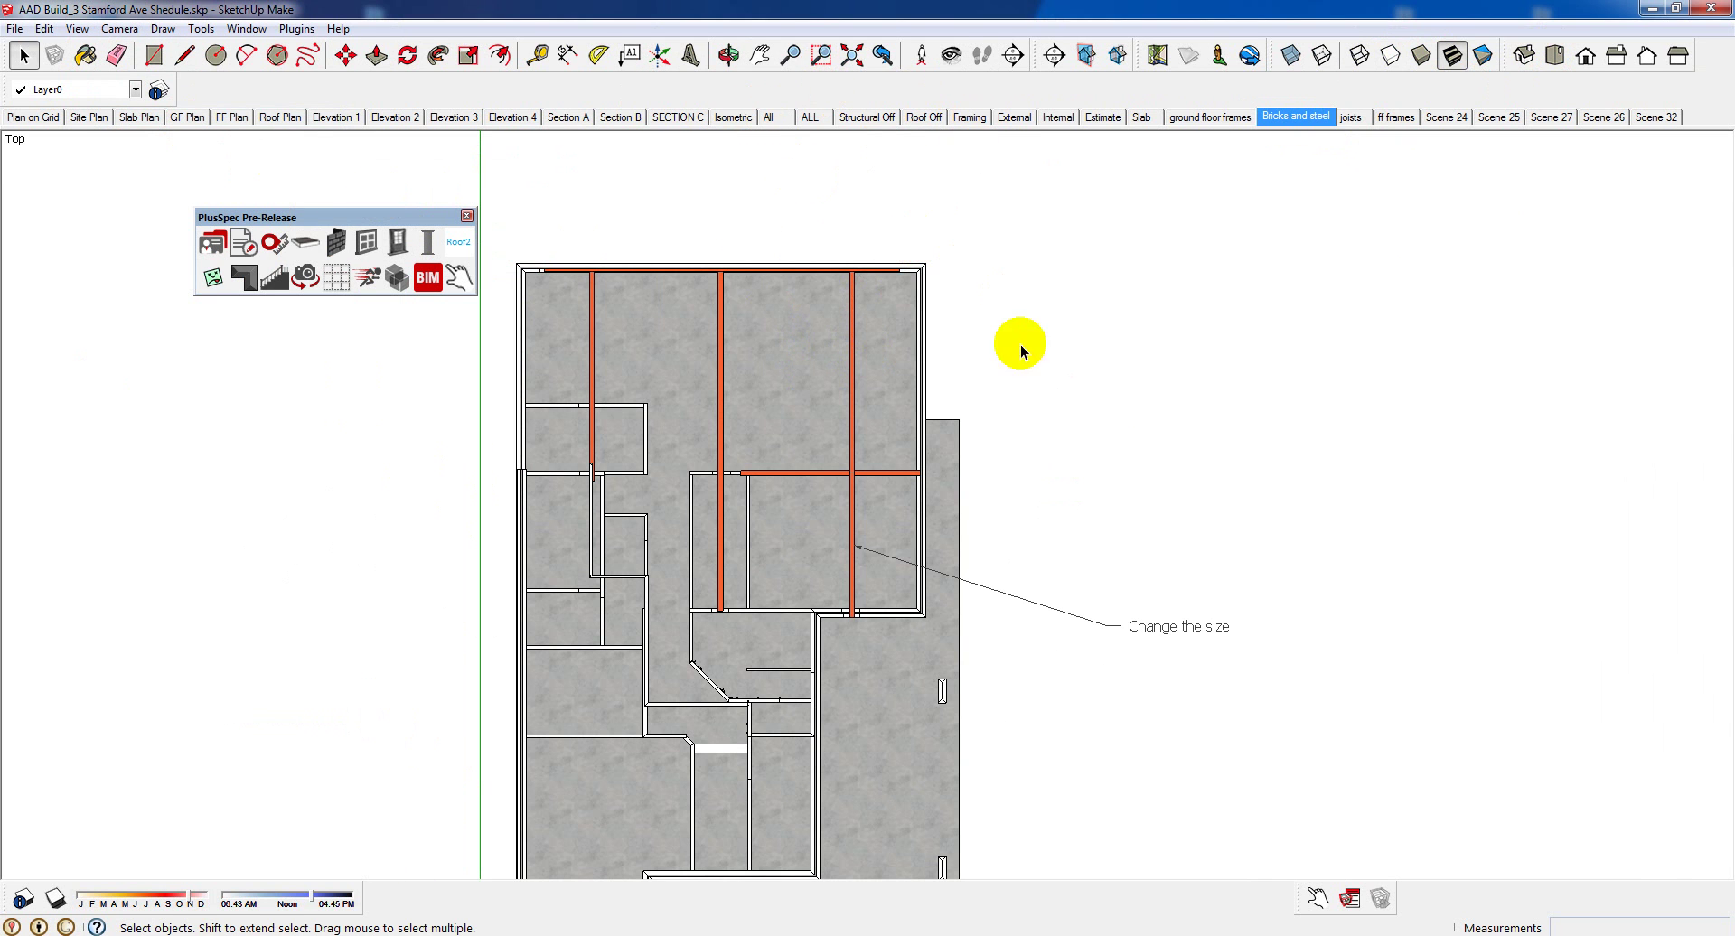
# Rewrite the beam note to read 'ugsdfgu', then orbit back into a 3D view
pyautogui.doubleClick(1162, 623)
pyautogui.write('ugsdfgu')
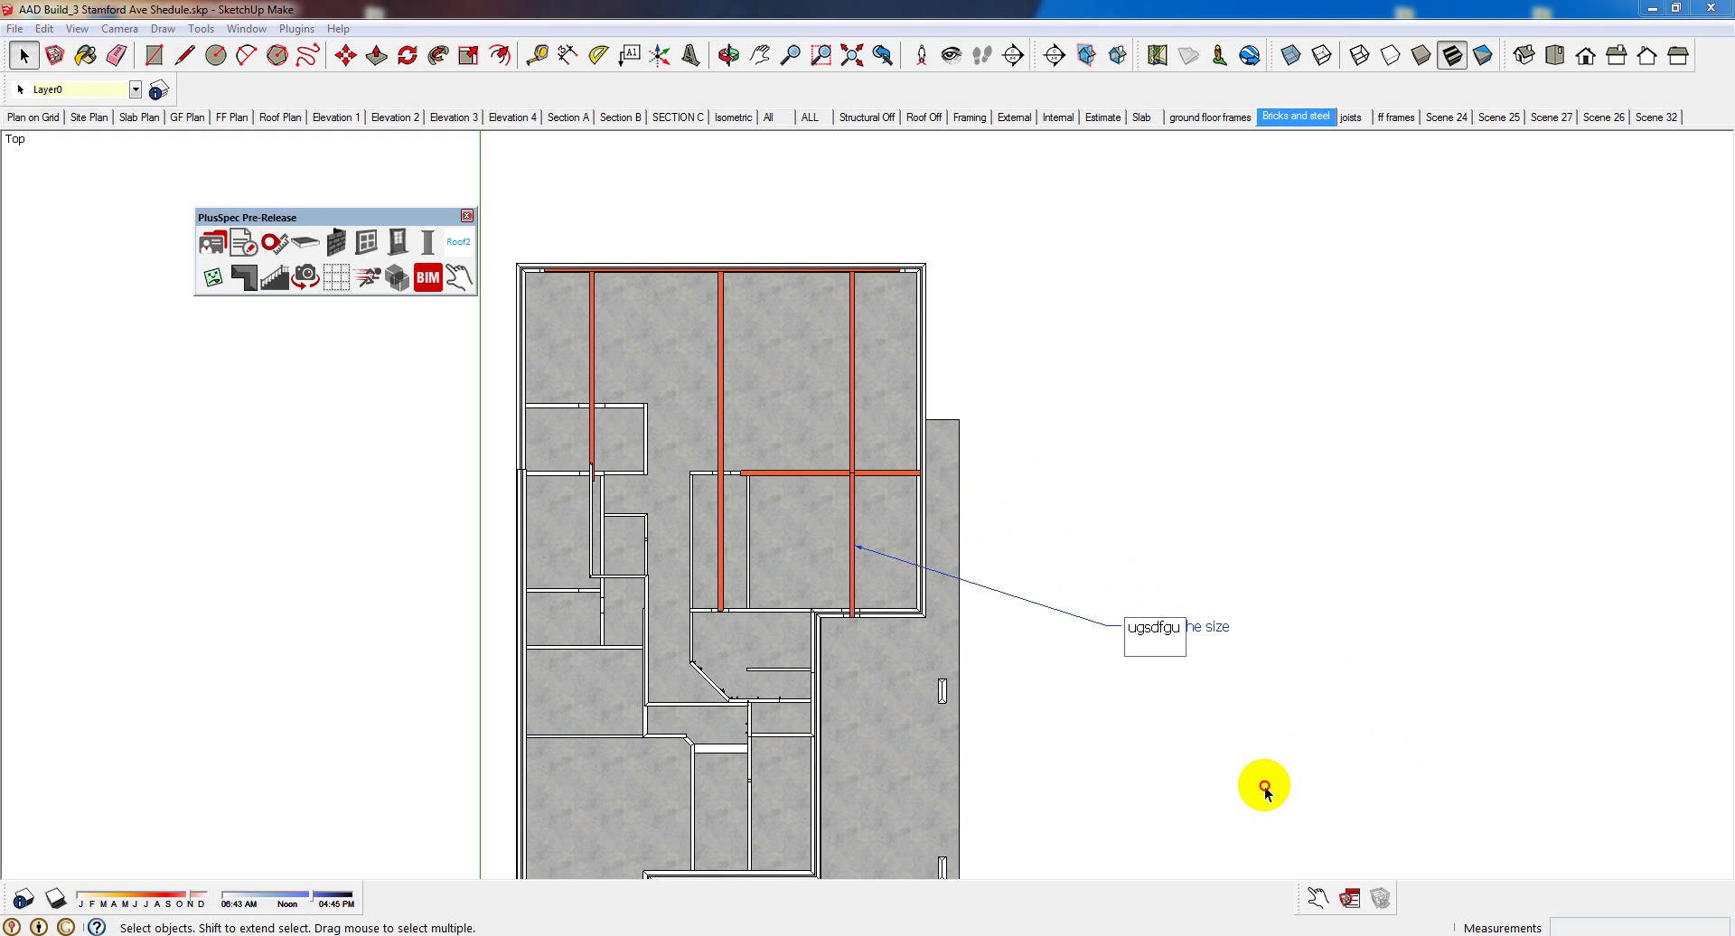
pyautogui.click(1268, 790)
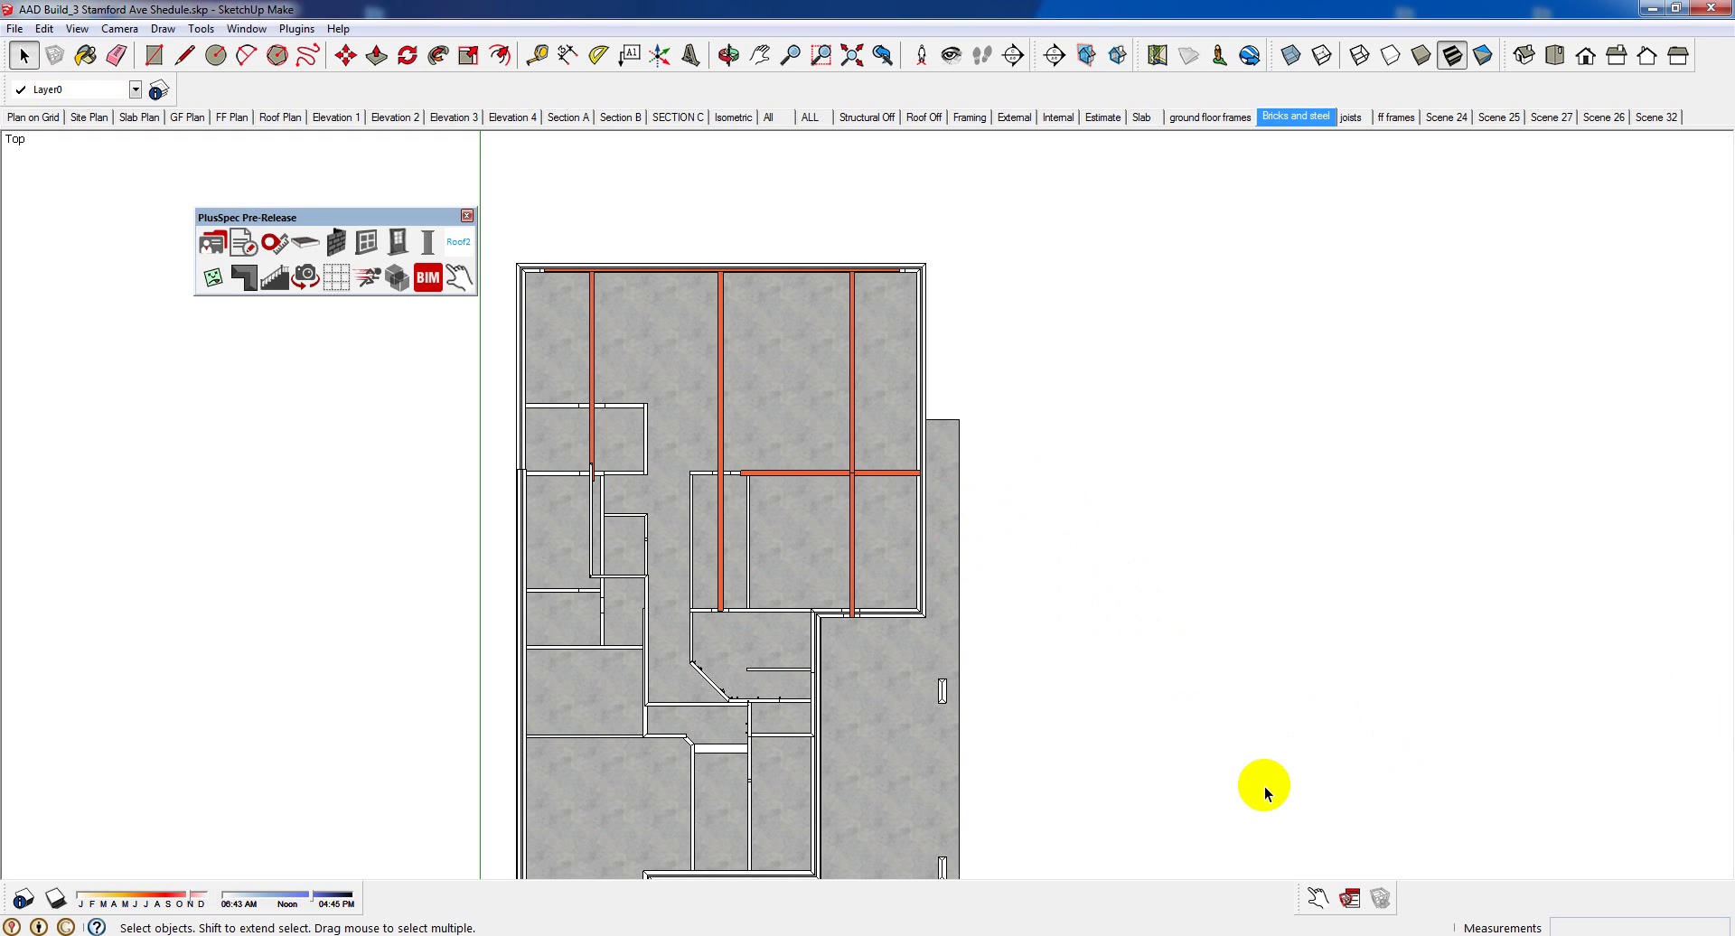
pyautogui.moveTo(1053, 526); pyautogui.dragTo(856, 349, button='middle')
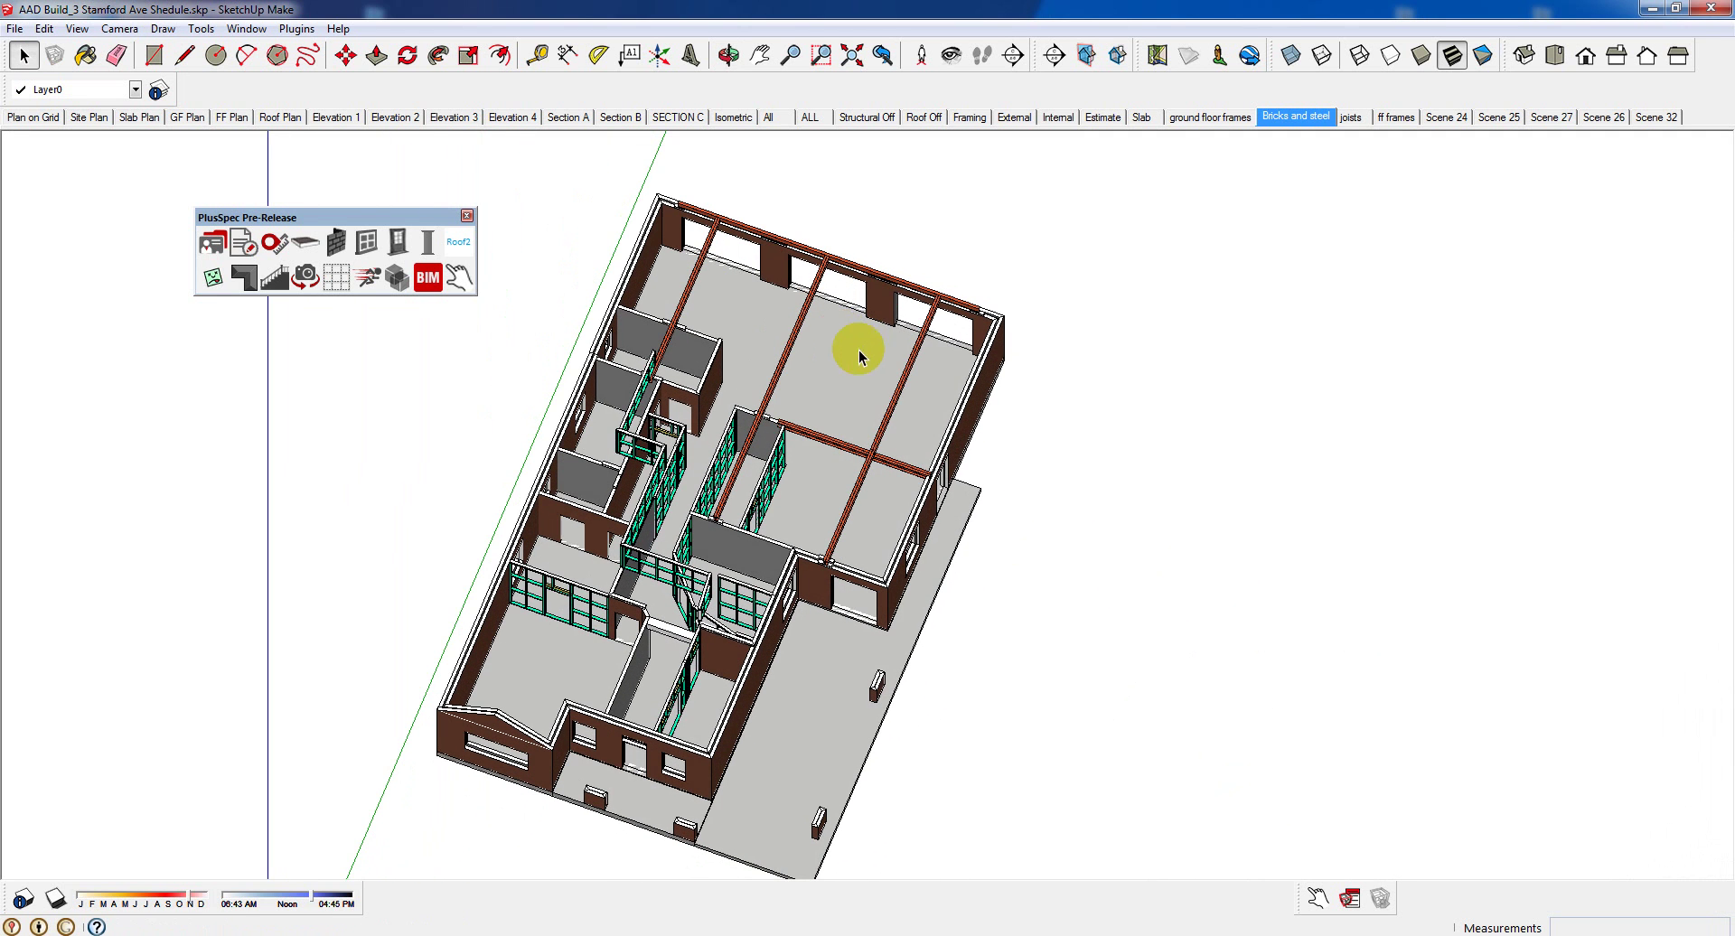
pyautogui.click(956, 472)
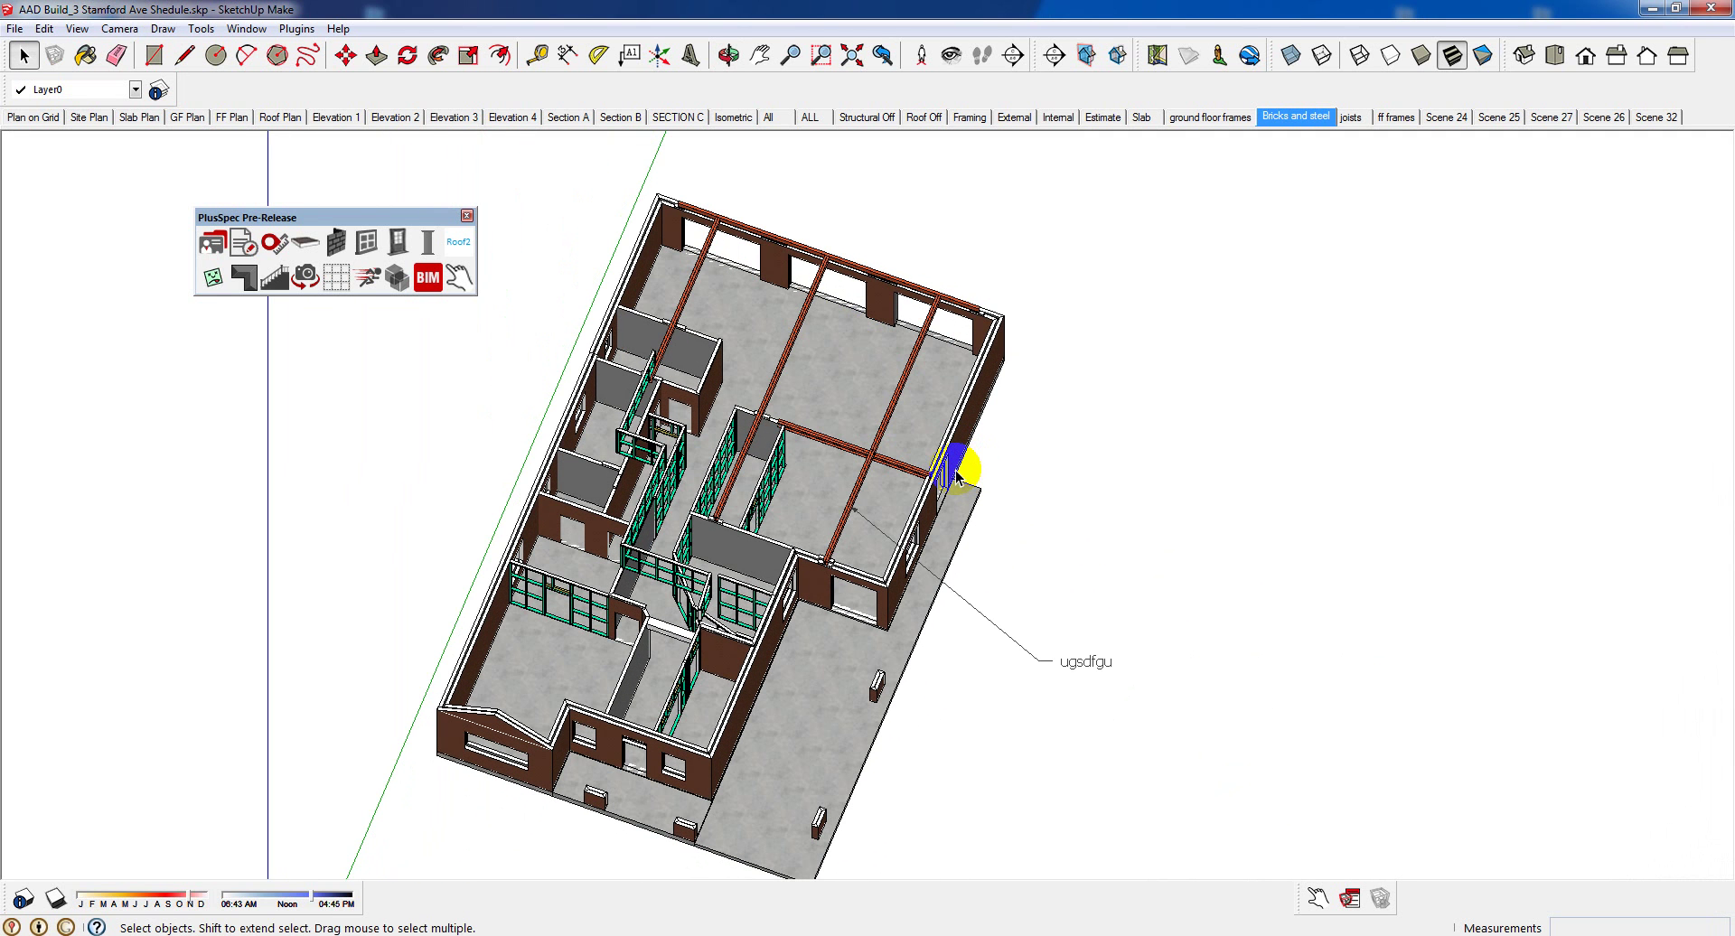
pyautogui.moveTo(956, 472); pyautogui.dragTo(895, 438, button='middle')
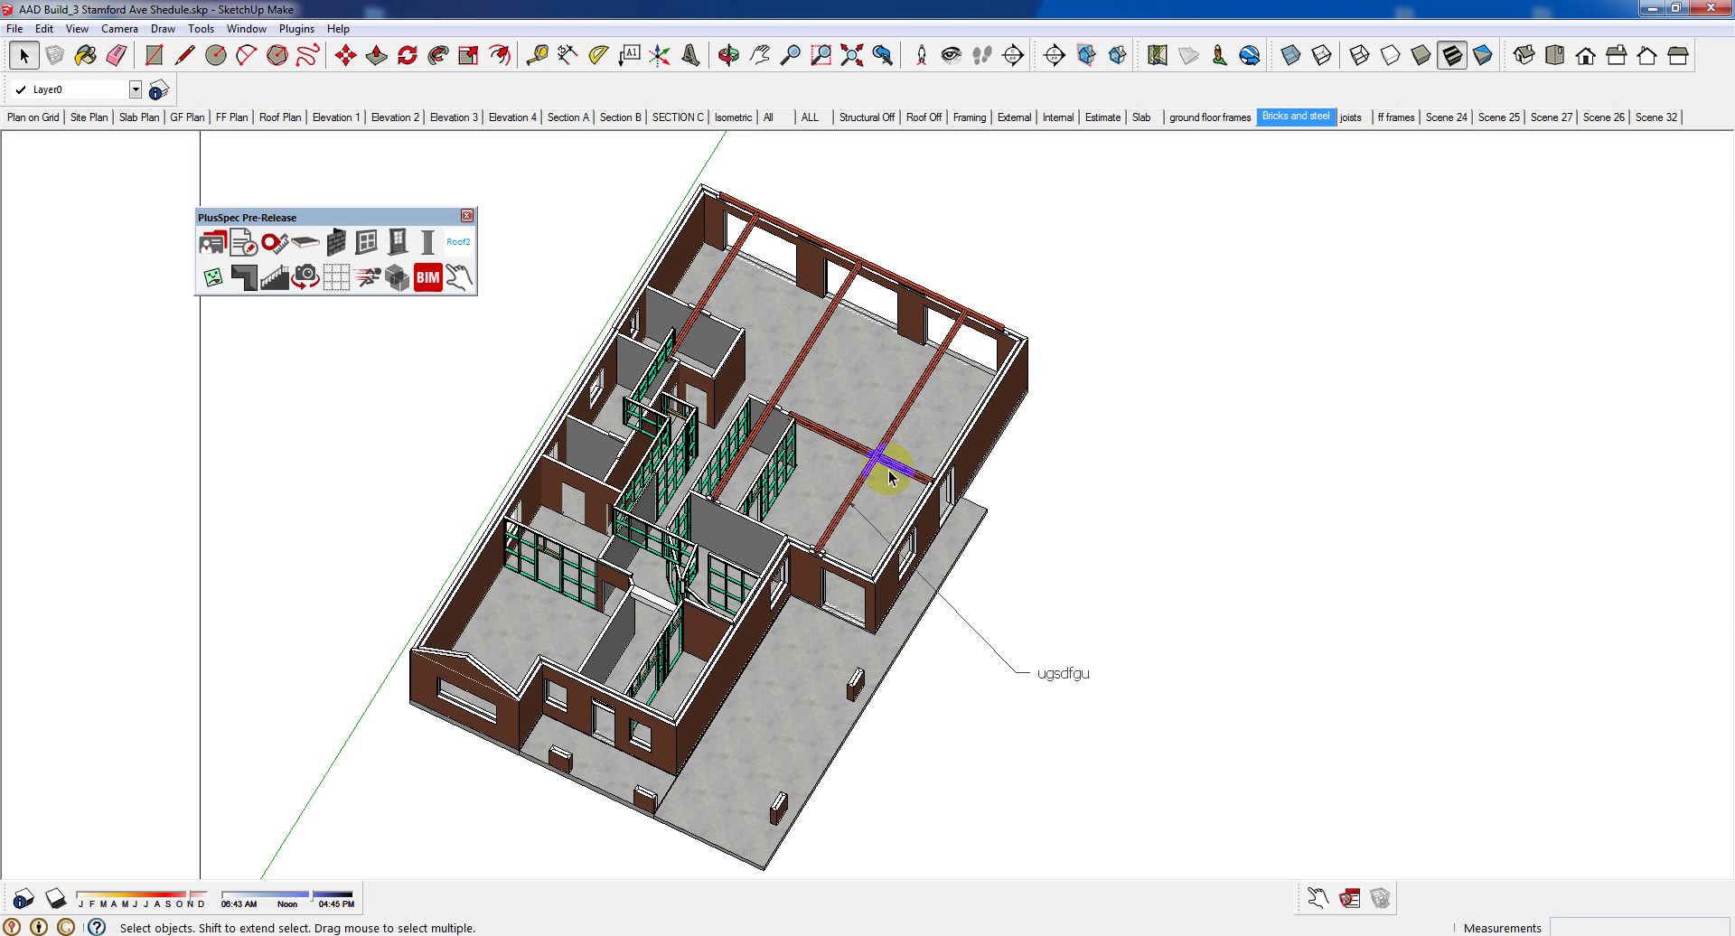
# Orbit and zoom around the brick walls and steel beams, then return to the All scene
pyautogui.moveTo(875, 517); pyautogui.dragTo(689, 469, button='middle')
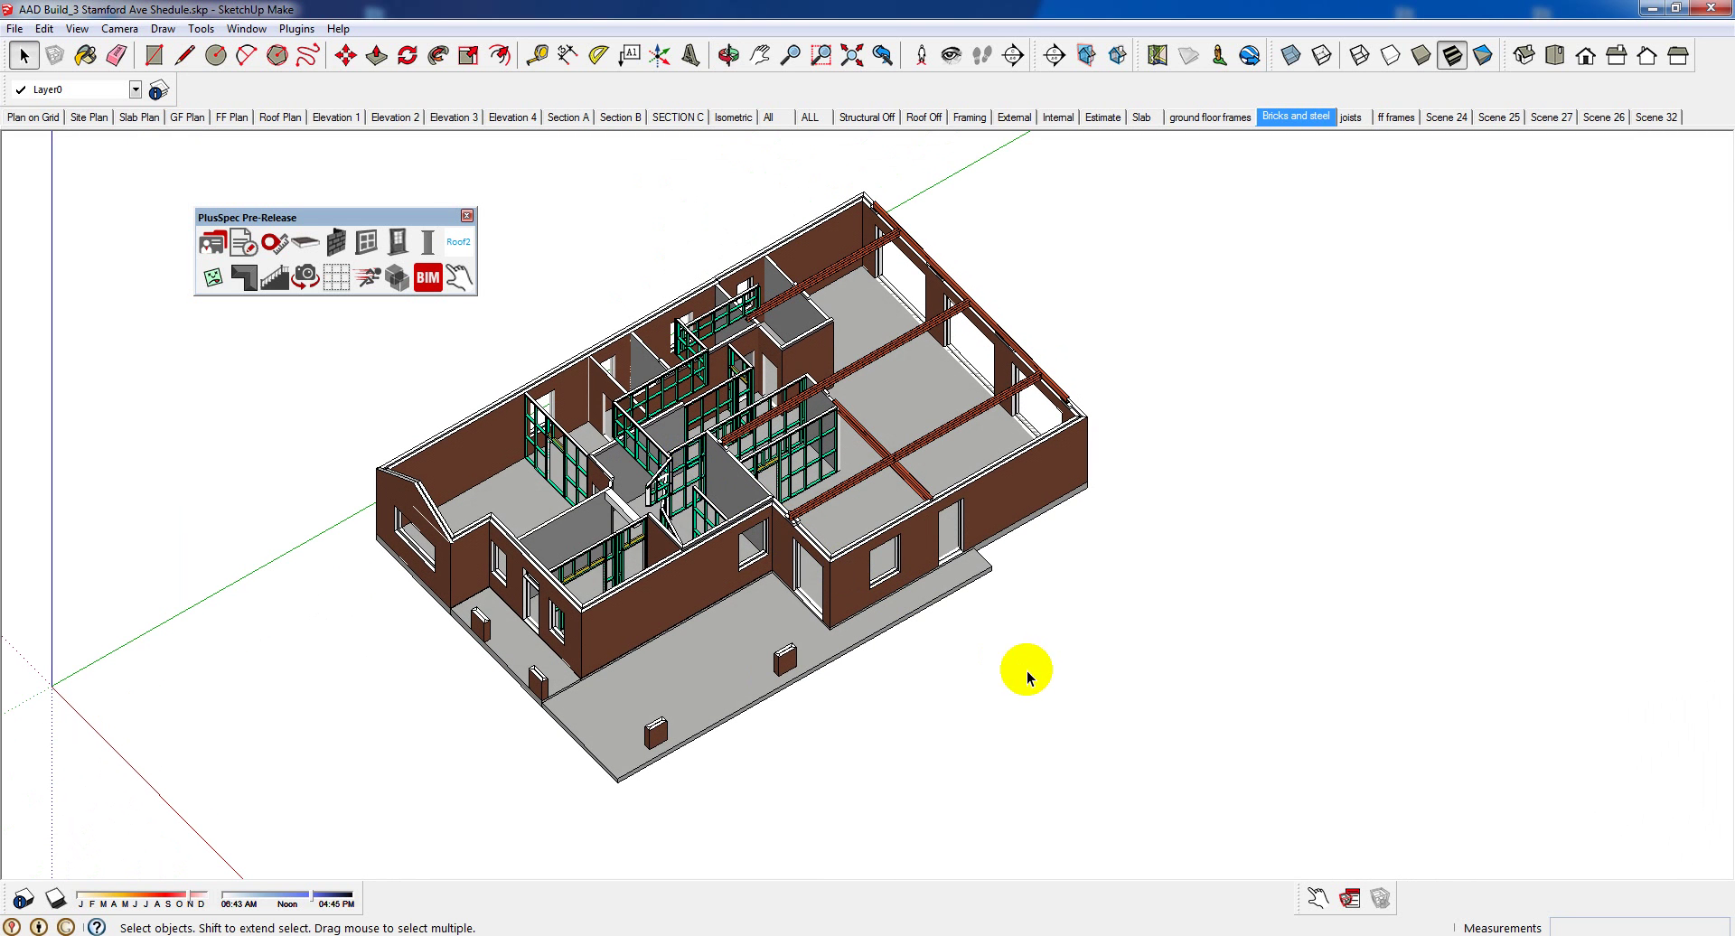
pyautogui.moveTo(1016, 714); pyautogui.dragTo(940, 678)
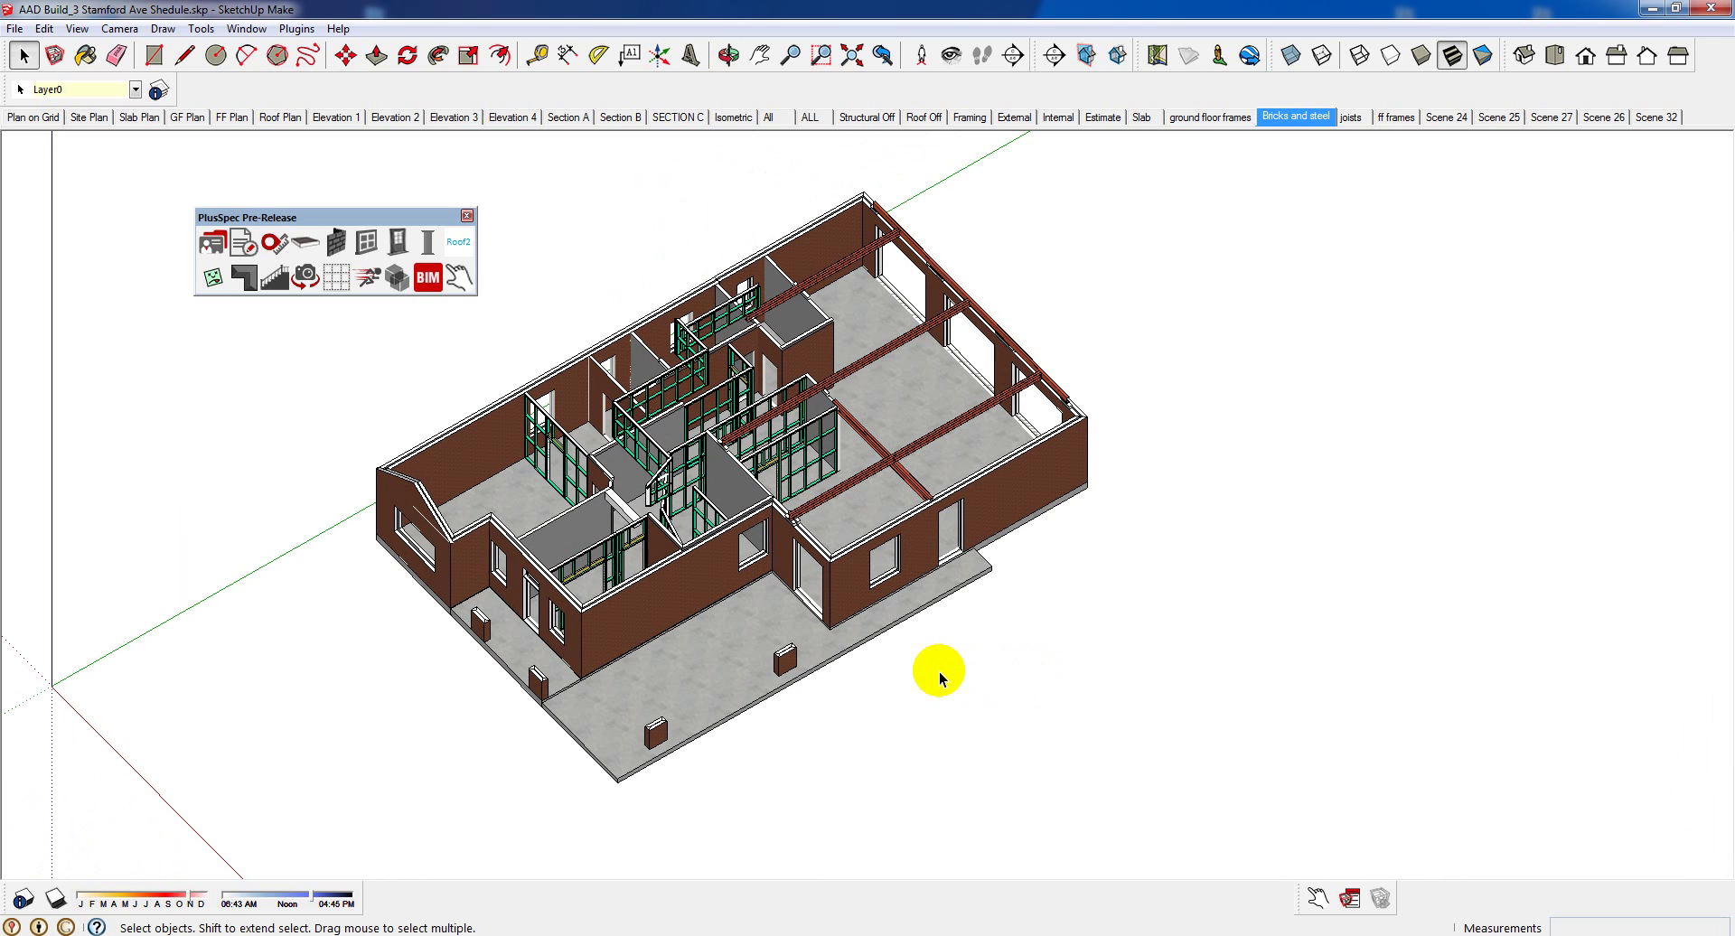
pyautogui.hotkey('ctrl', 'z')
pyautogui.hotkey('ctrl', 'z')
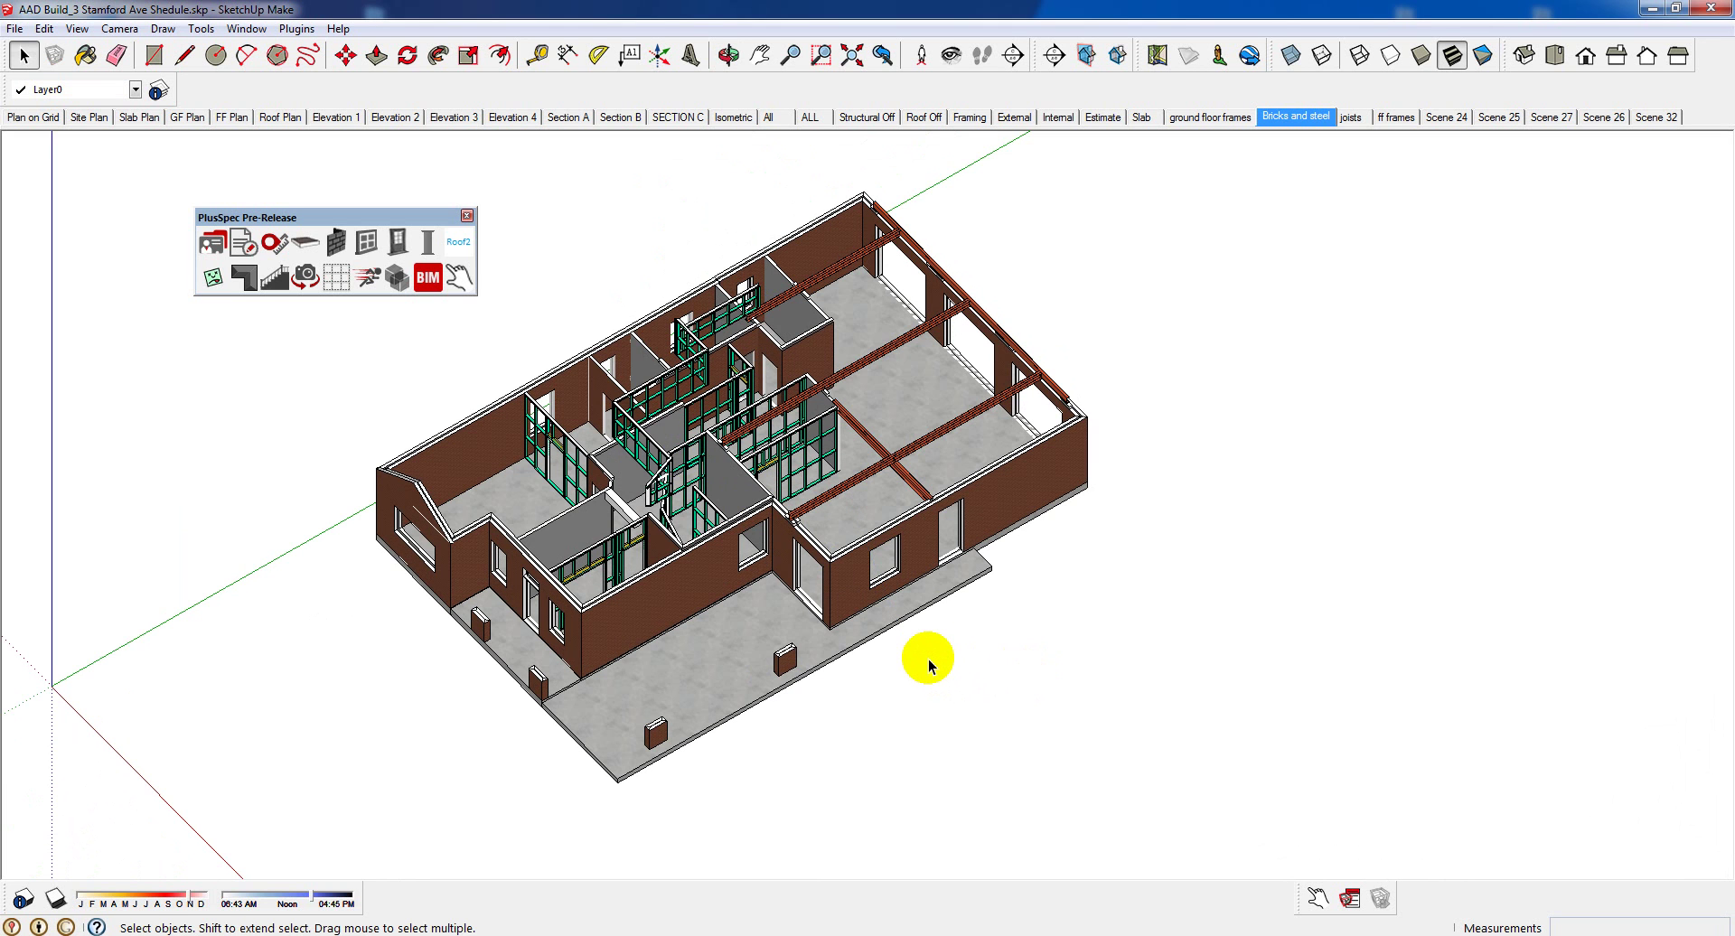
pyautogui.moveTo(898, 639); pyautogui.dragTo(628, 466, button='middle')
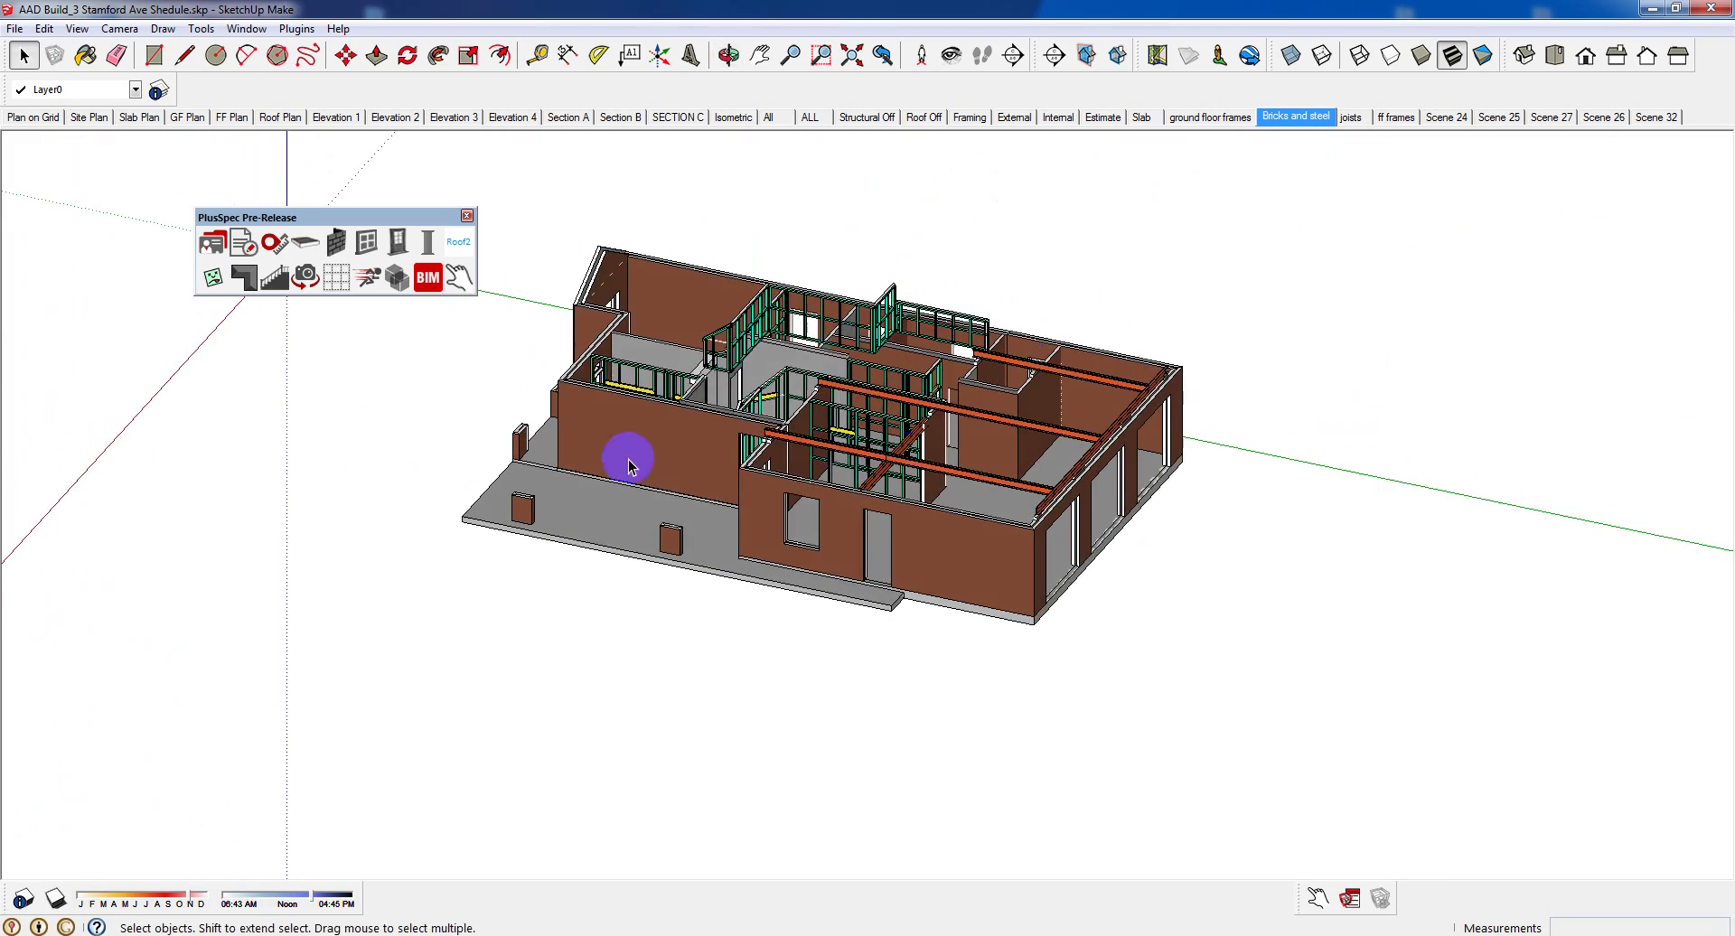
pyautogui.scroll(8, 903, 456)
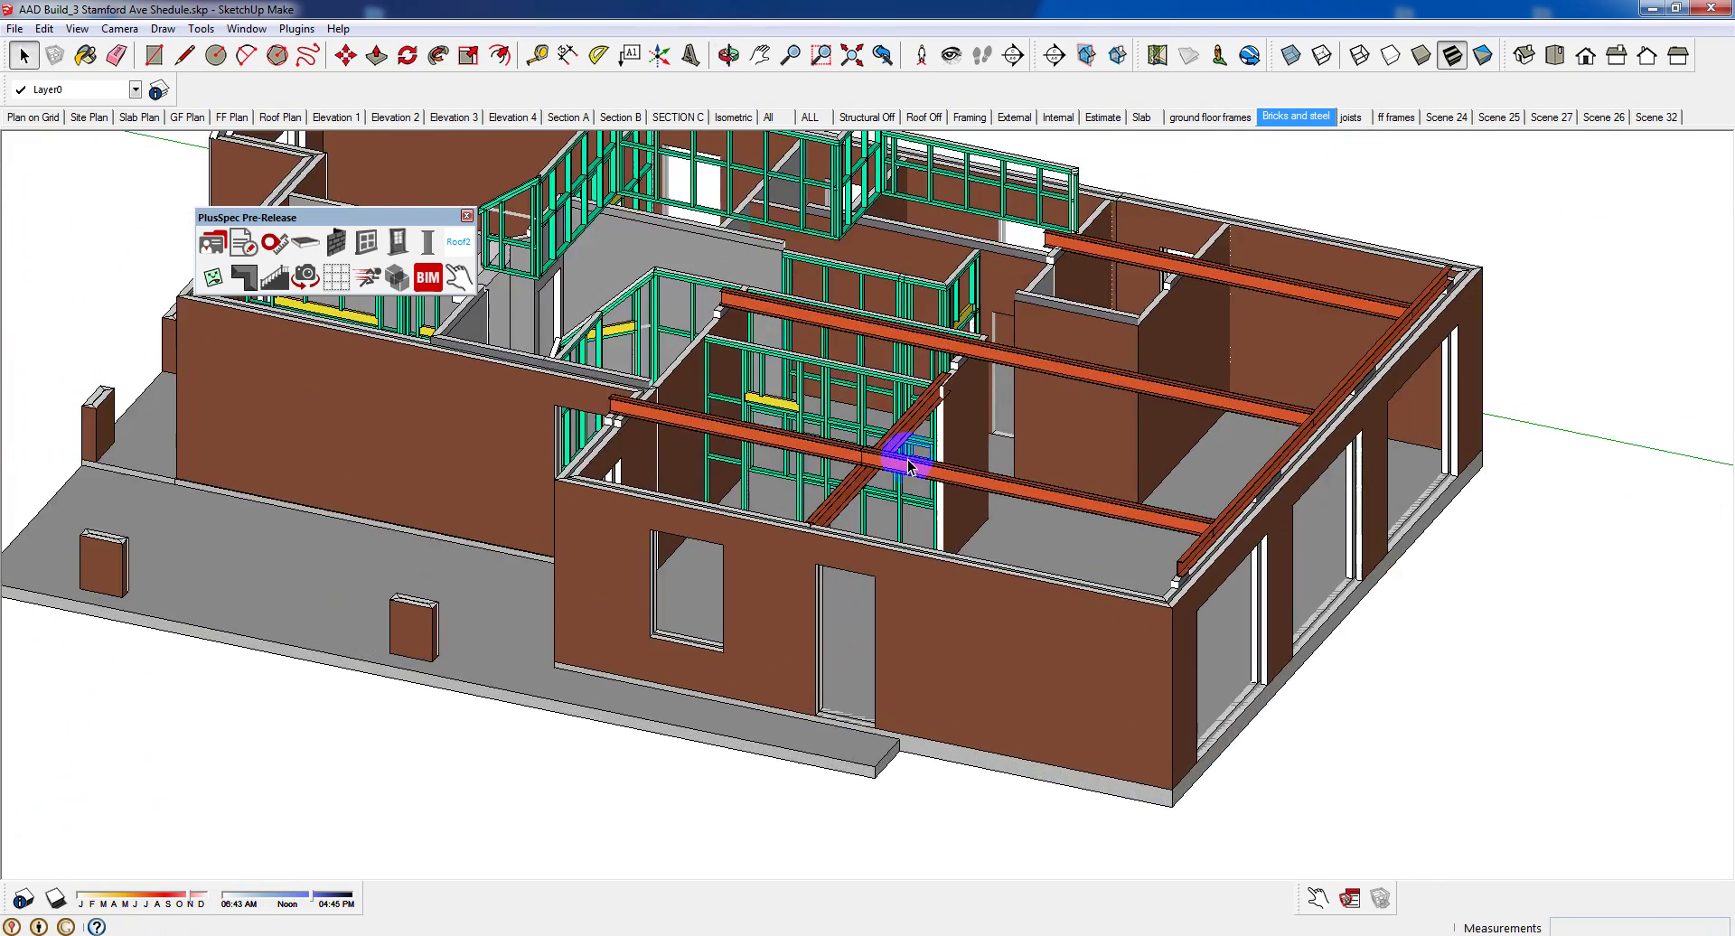
pyautogui.moveTo(904, 456); pyautogui.dragTo(693, 411, button='middle')
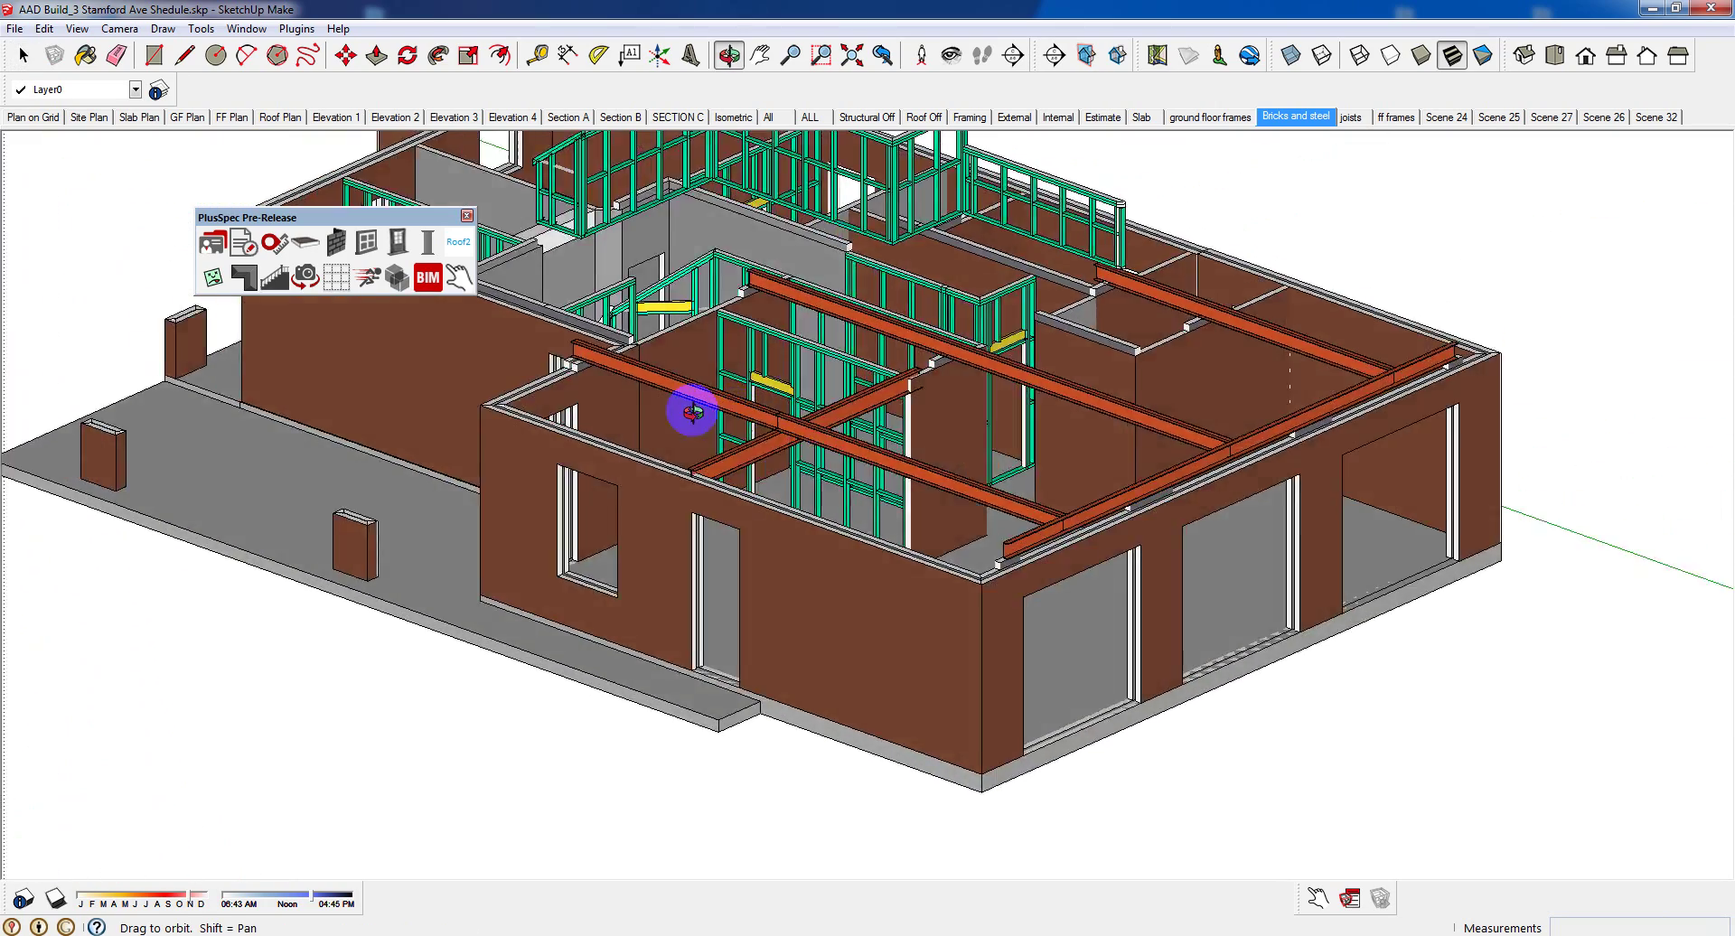
pyautogui.scroll(-10, 693, 411)
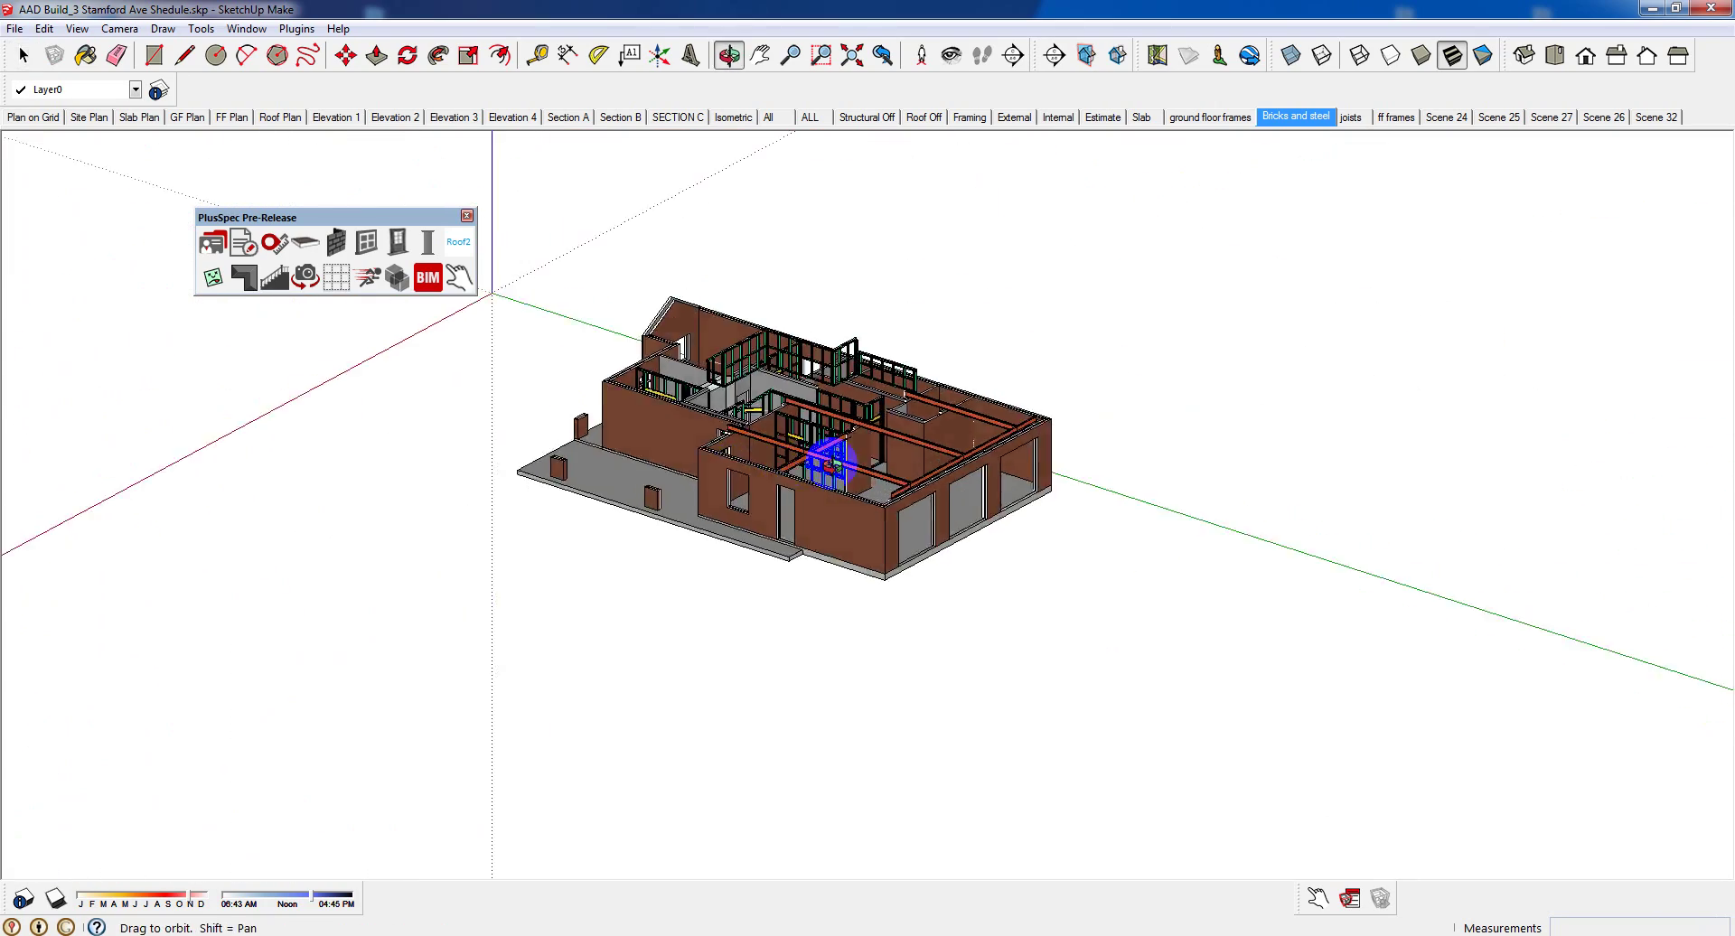
pyautogui.moveTo(827, 464); pyautogui.dragTo(1313, 504, button='middle')
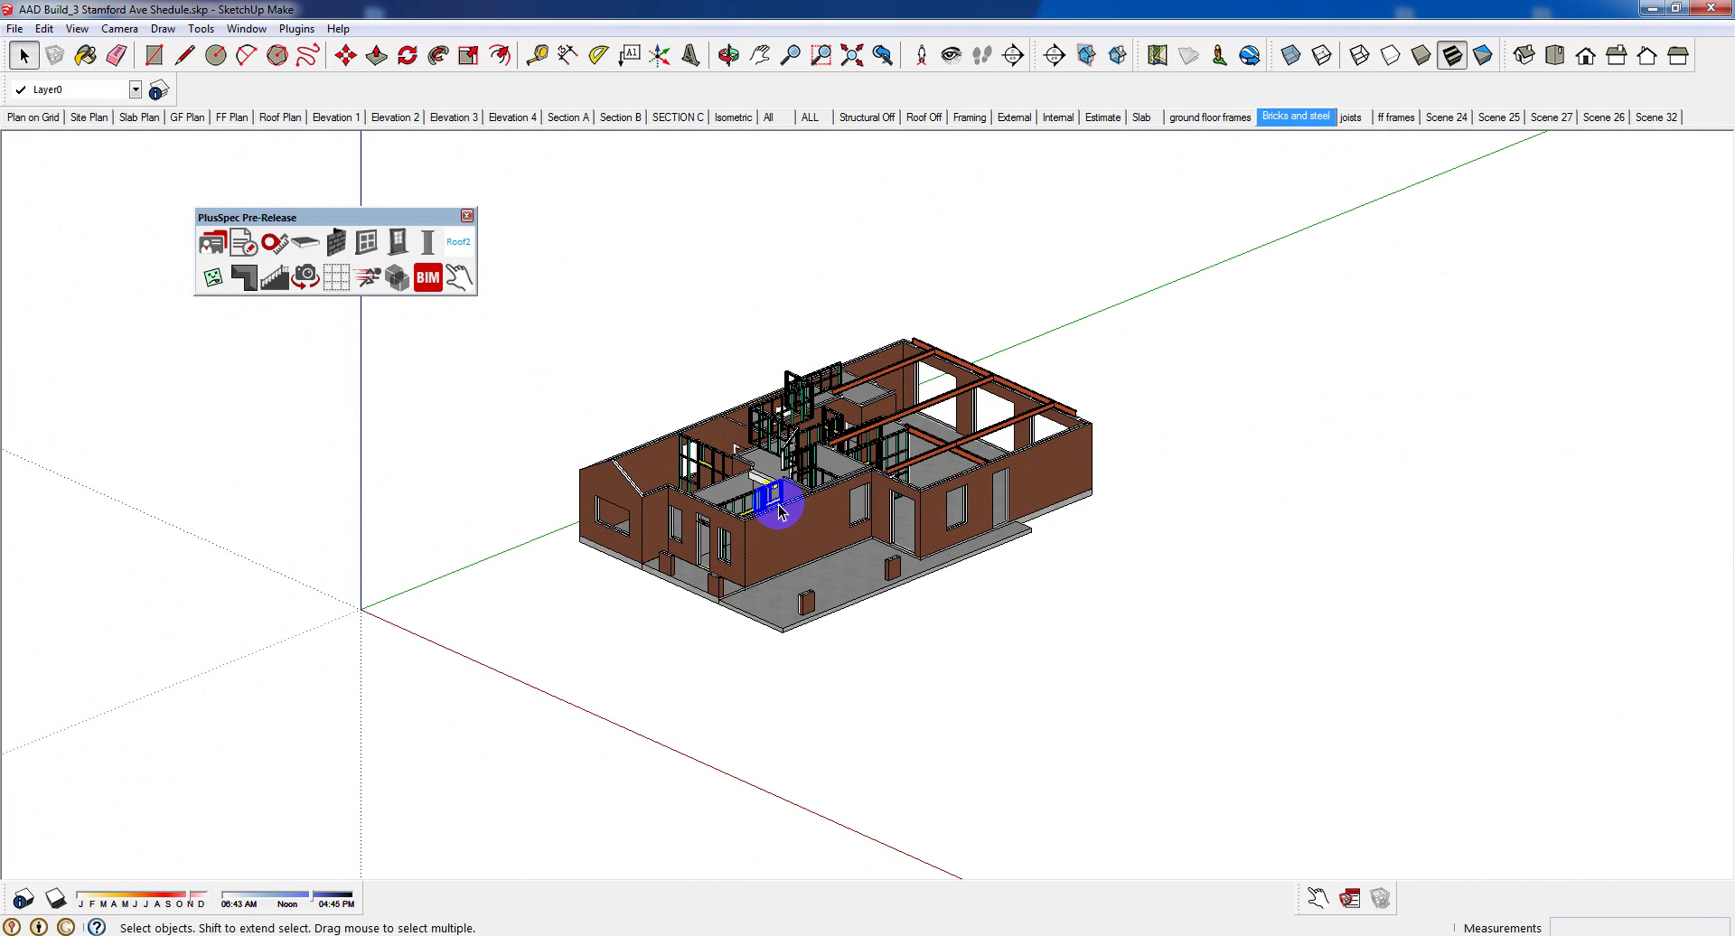
pyautogui.moveTo(779, 511); pyautogui.dragTo(942, 522, button='middle')
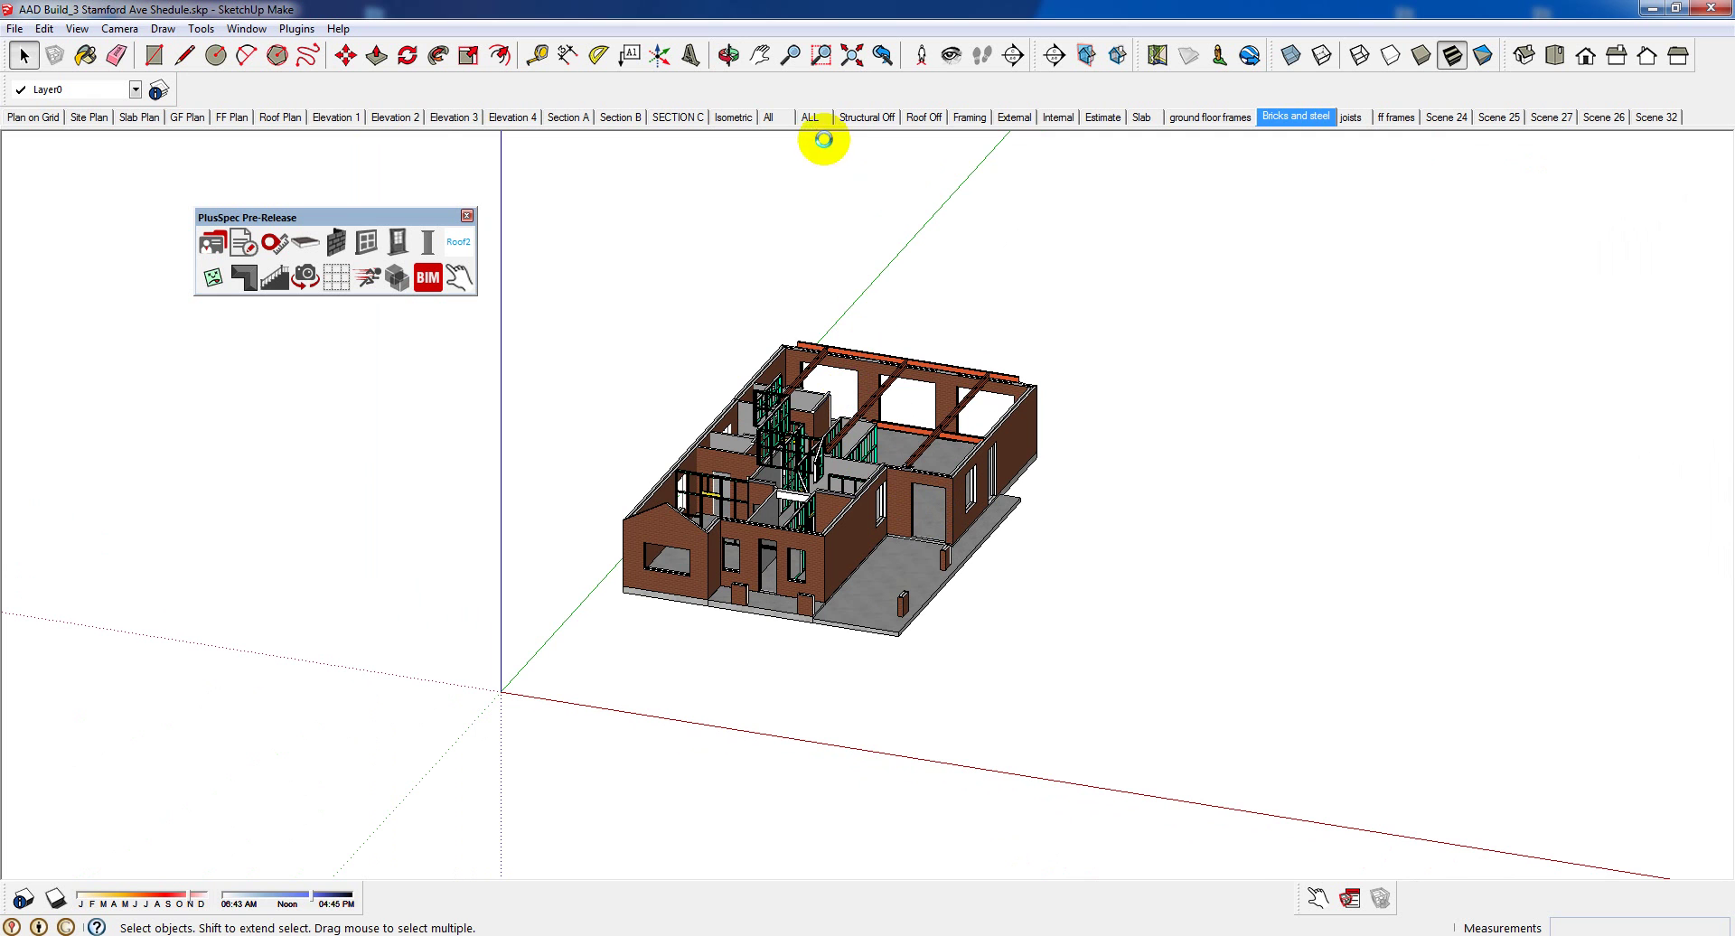
pyautogui.click(787, 124)
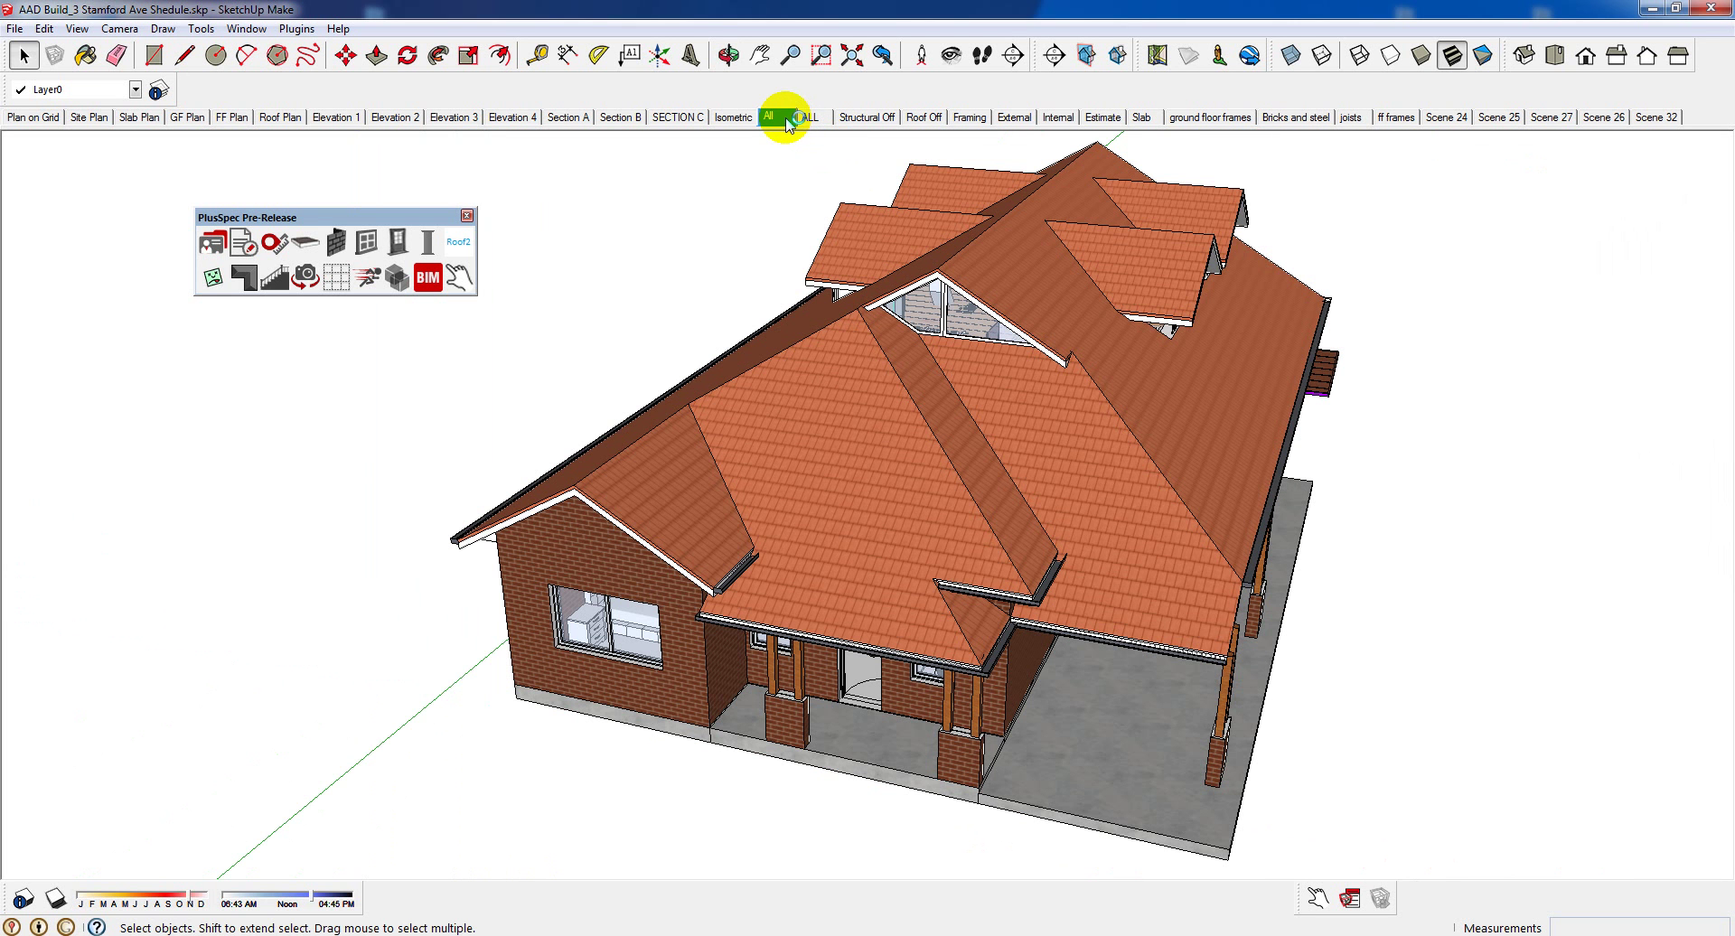
pyautogui.moveTo(968, 485); pyautogui.dragTo(1209, 432, button='middle')
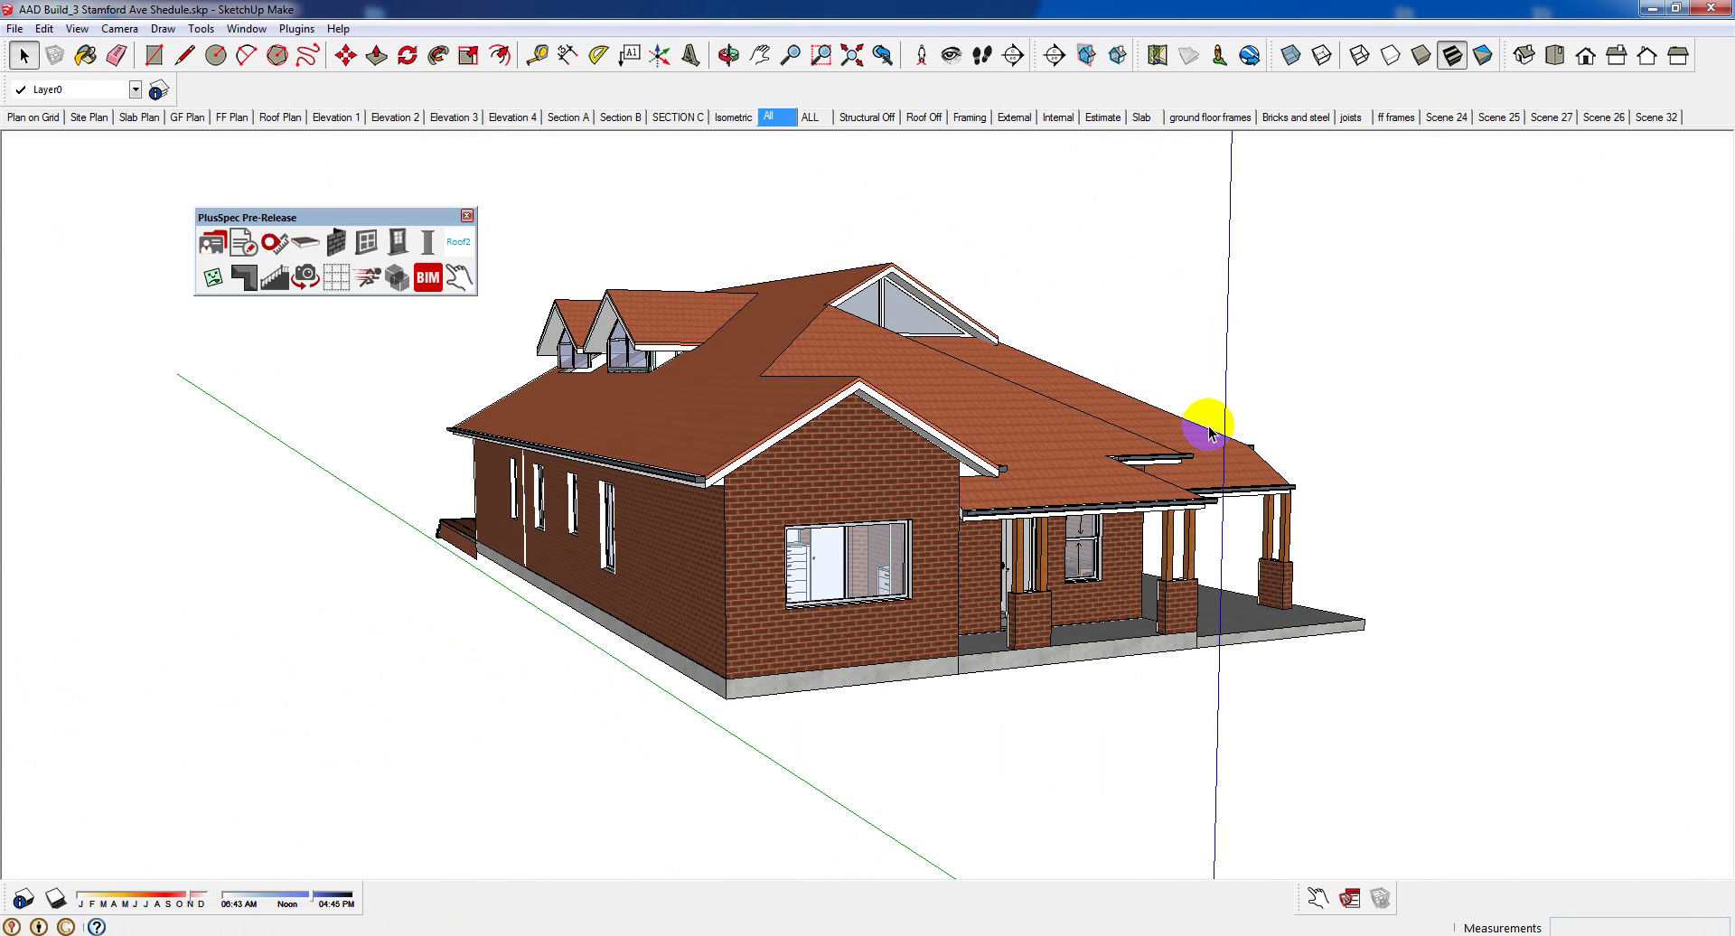